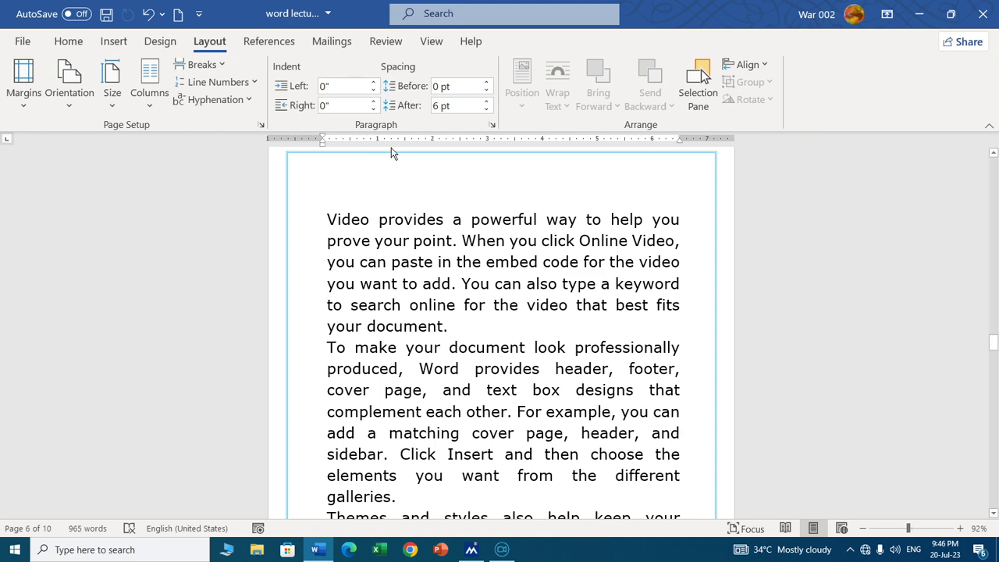
Examine the measurement unit choices in the advanced Word options, keep Inches selected, and leave the options without applying changes.
click(22, 41)
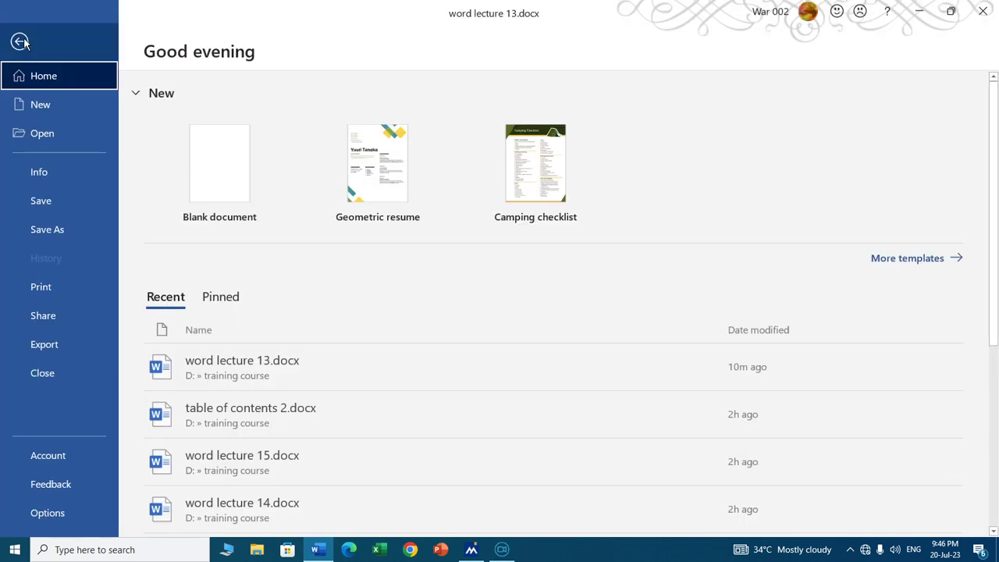
click(52, 514)
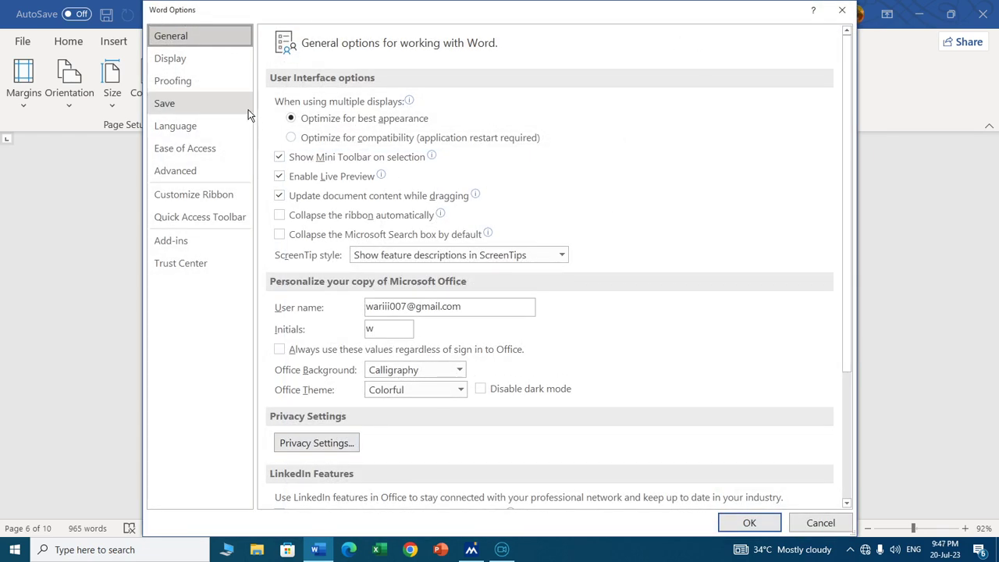
click(182, 171)
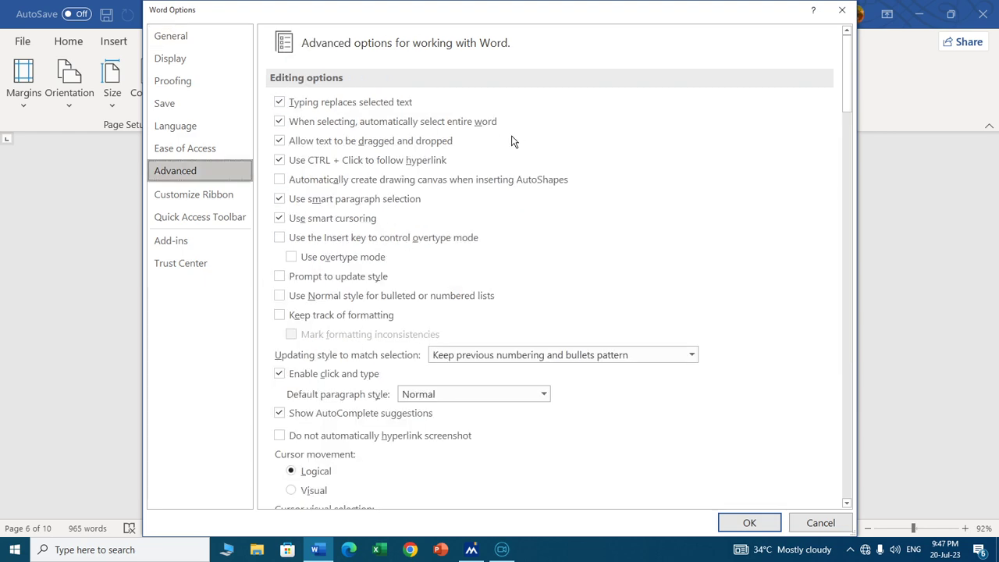
scroll(509, 160, down, 15)
scroll(506, 178, down, 15)
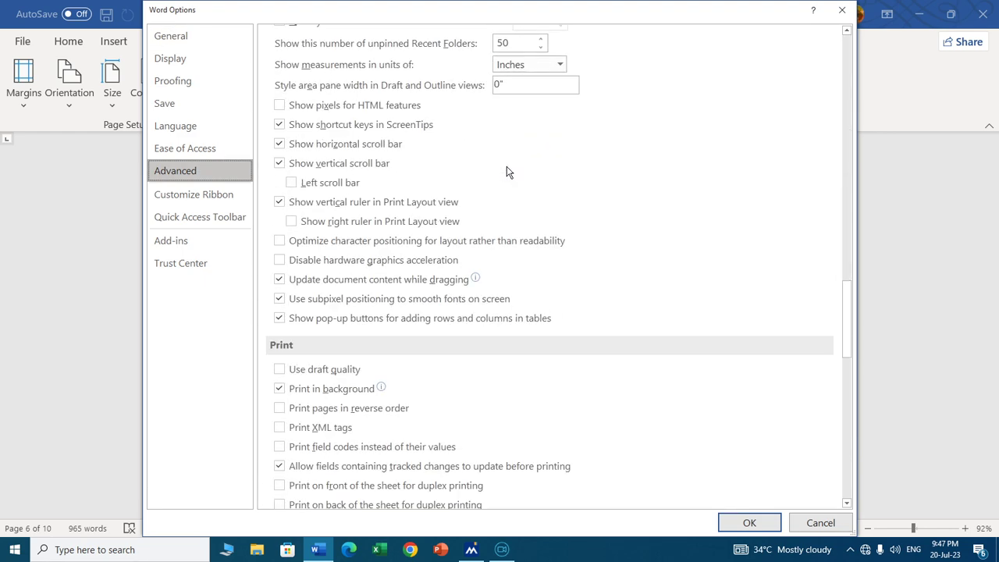
scroll(506, 172, up, 5)
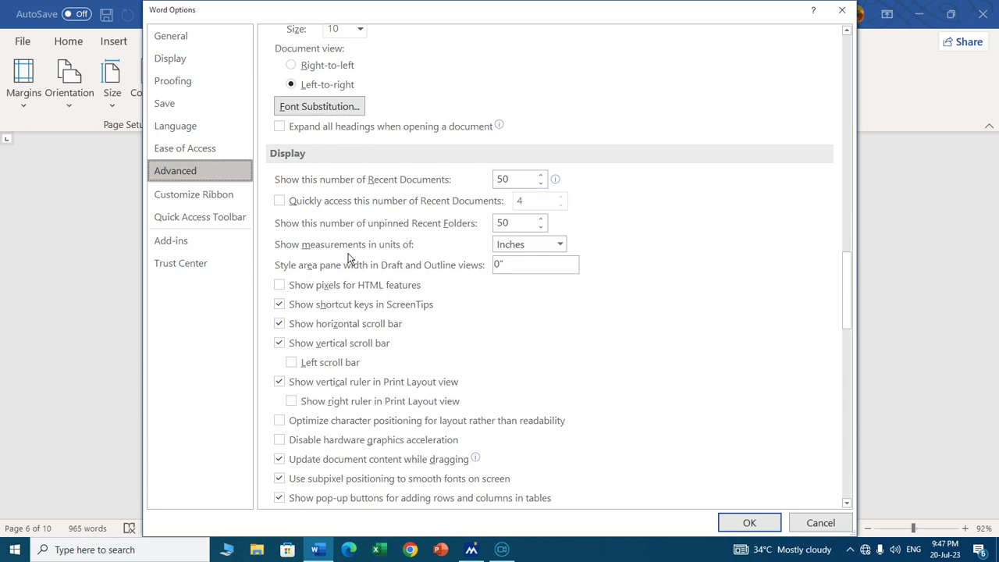
click(559, 245)
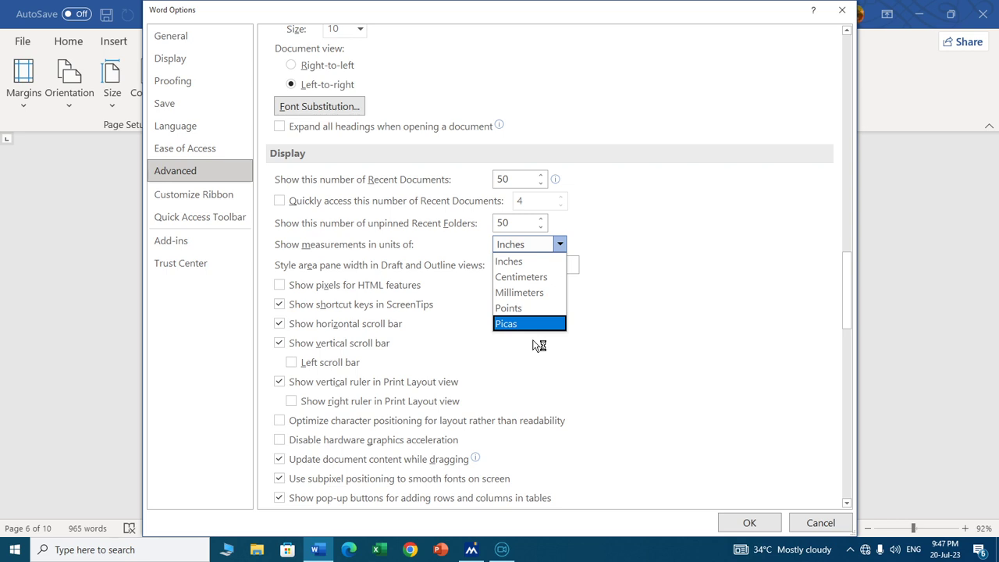
click(535, 262)
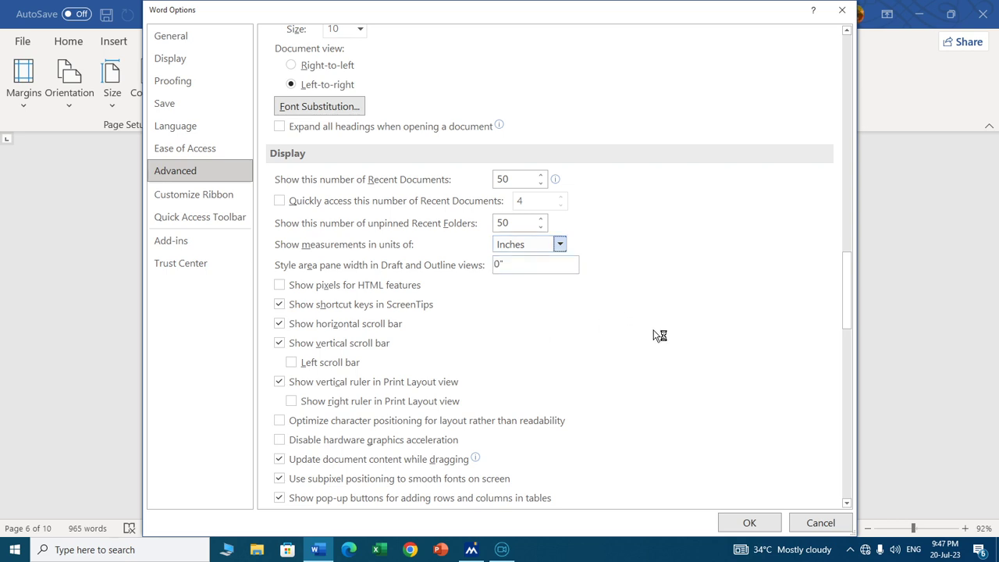
click(812, 523)
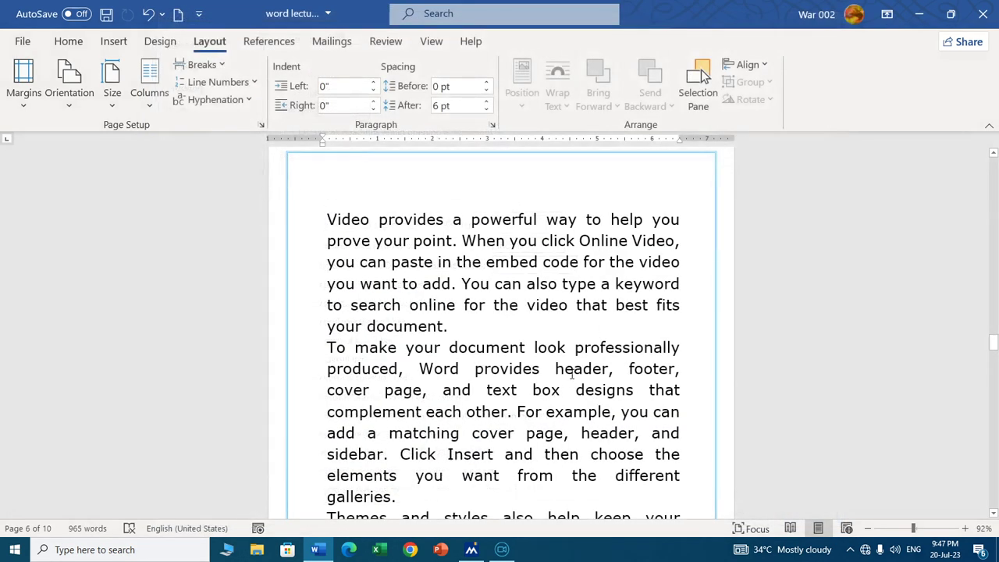
Try indenting the first line of the "Video provides" paragraph with three tab characters, and remove them.
click(326, 219)
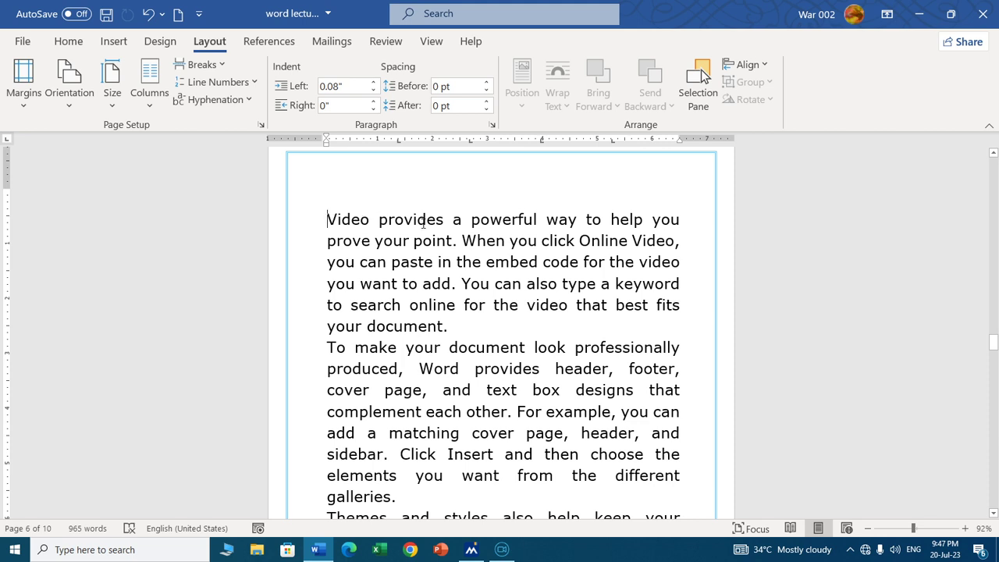
key(Tab)
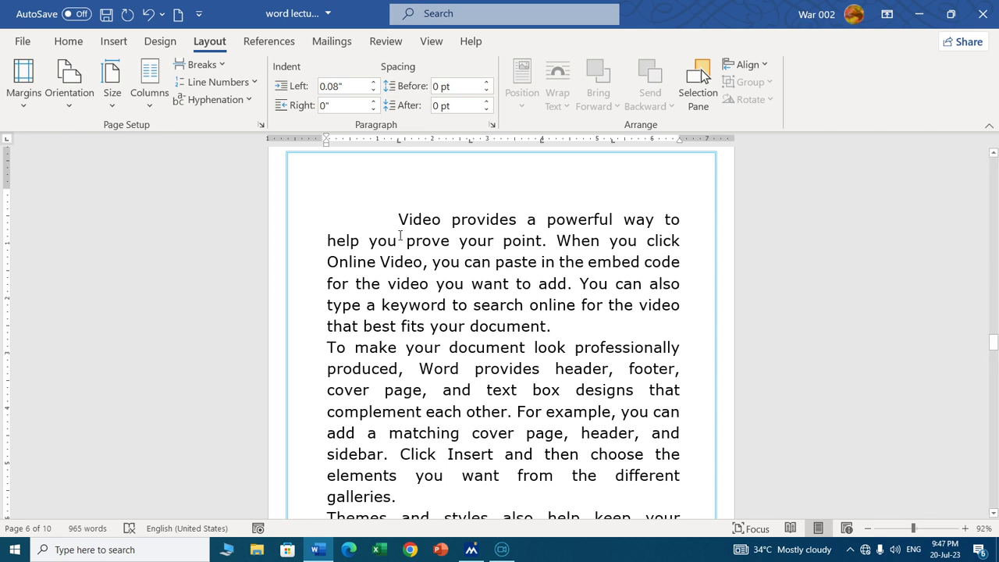
key(Tab)
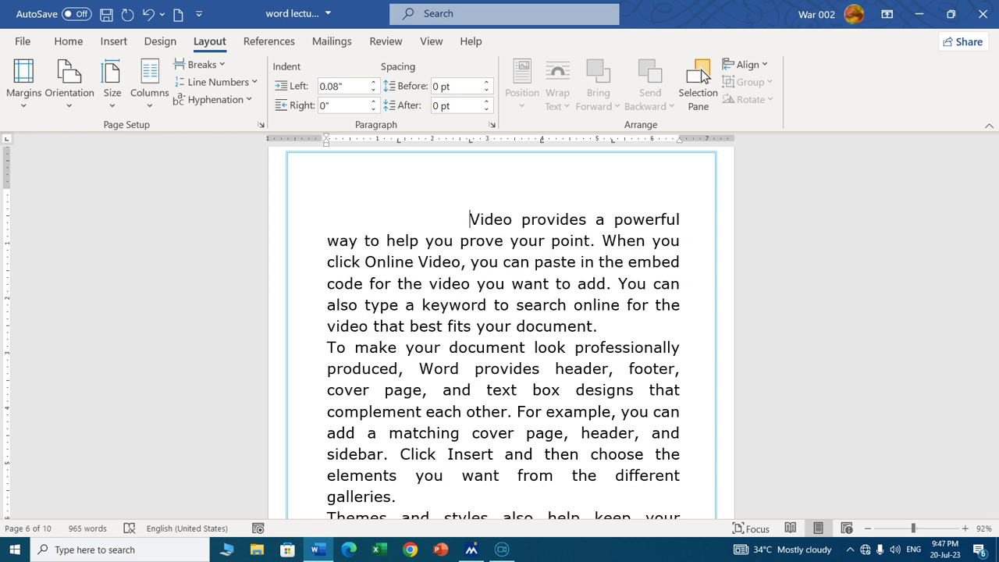
key(Tab)
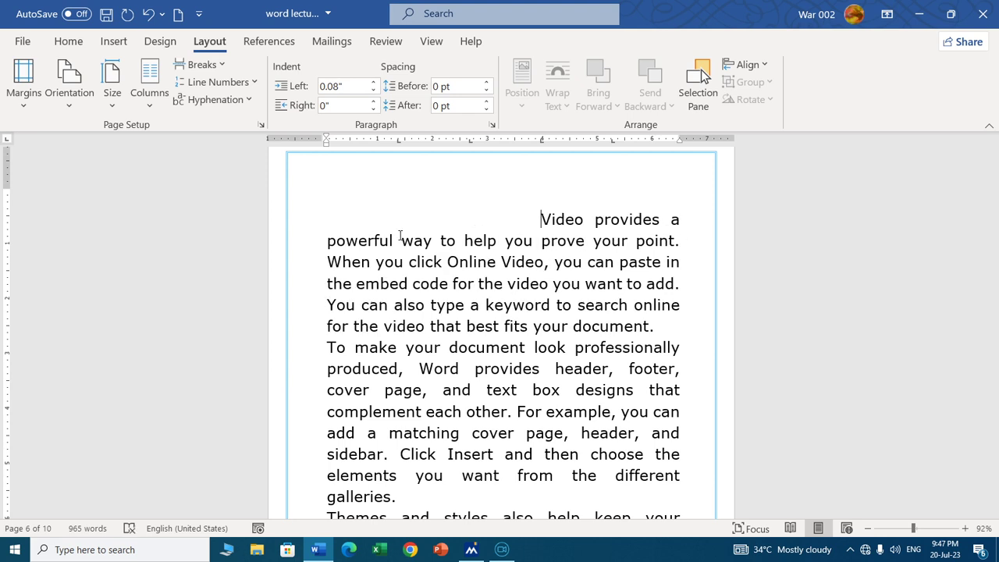
key(BackSpace)
key(BackSpace)
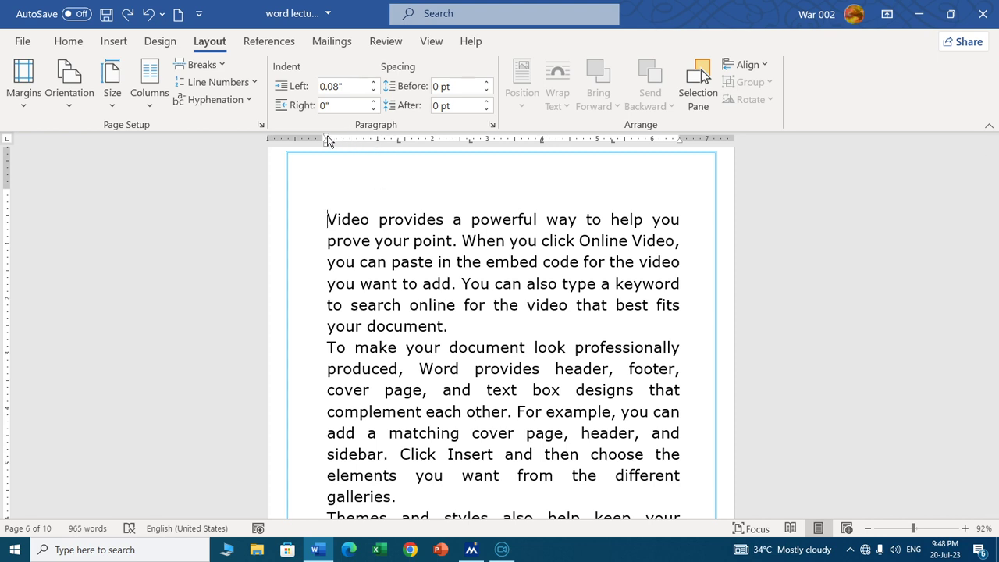
Set the "Video provides" paragraph's left indent to 0.06" on the ruler and place the cursor at its second line.
mouse_move(329, 139)
mouse_down()
mouse_move(438, 154)
mouse_move(325, 152)
mouse_up()
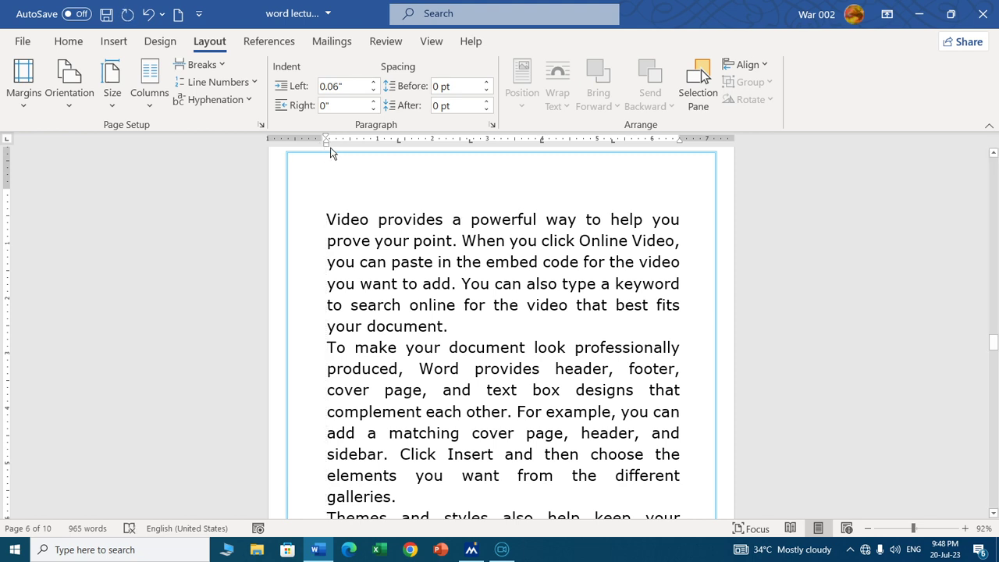
drag(327, 219, 448, 328)
click(350, 240)
click(327, 240)
Magnify the screen, try a hanging indent at about 1" on the "Video provides" paragraph, and realign it with the first line.
key(super+plus)
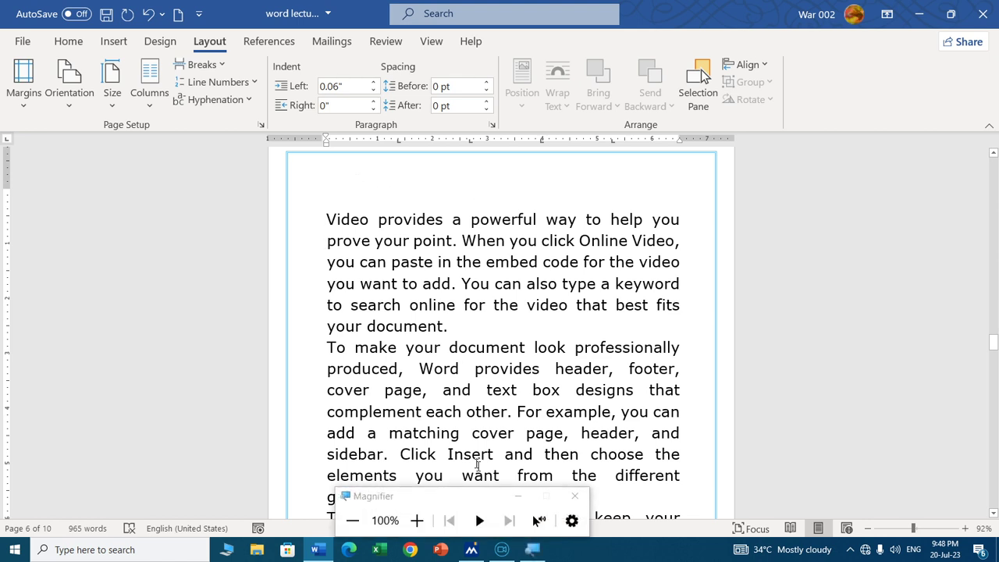
click(514, 497)
key(super+plus)
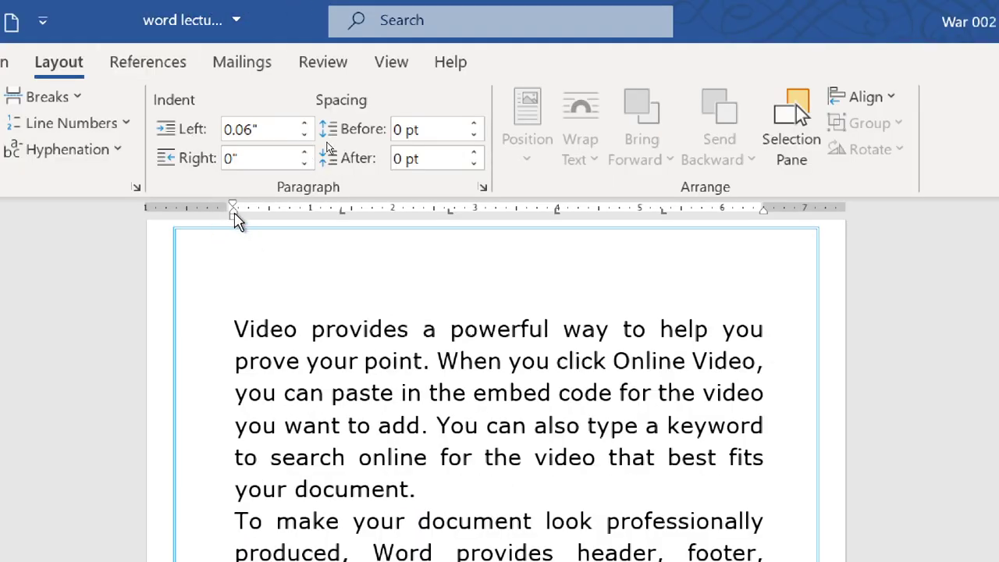
mouse_move(239, 219)
mouse_down()
mouse_move(286, 223)
mouse_move(226, 220)
mouse_move(311, 227)
mouse_up()
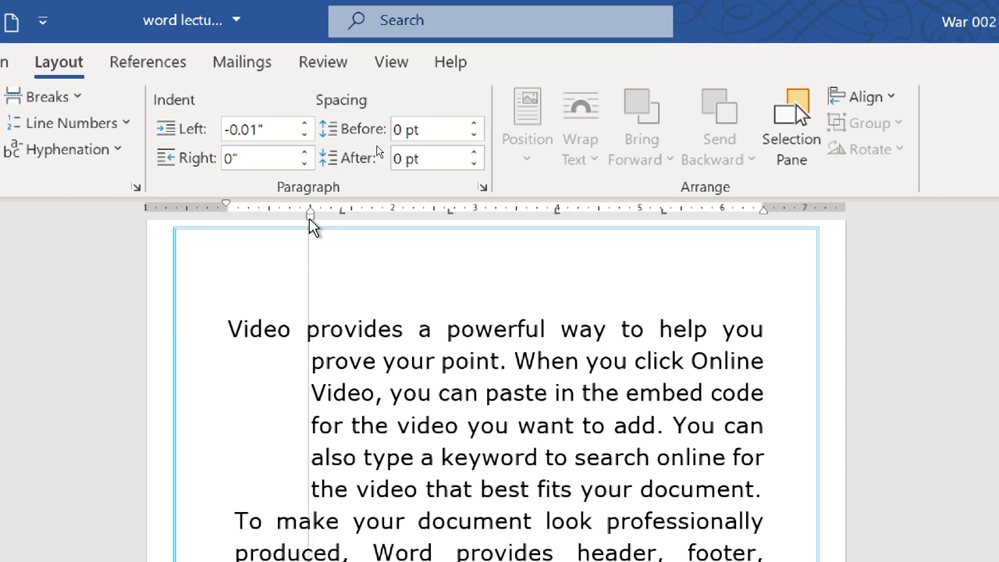
drag(312, 225, 227, 230)
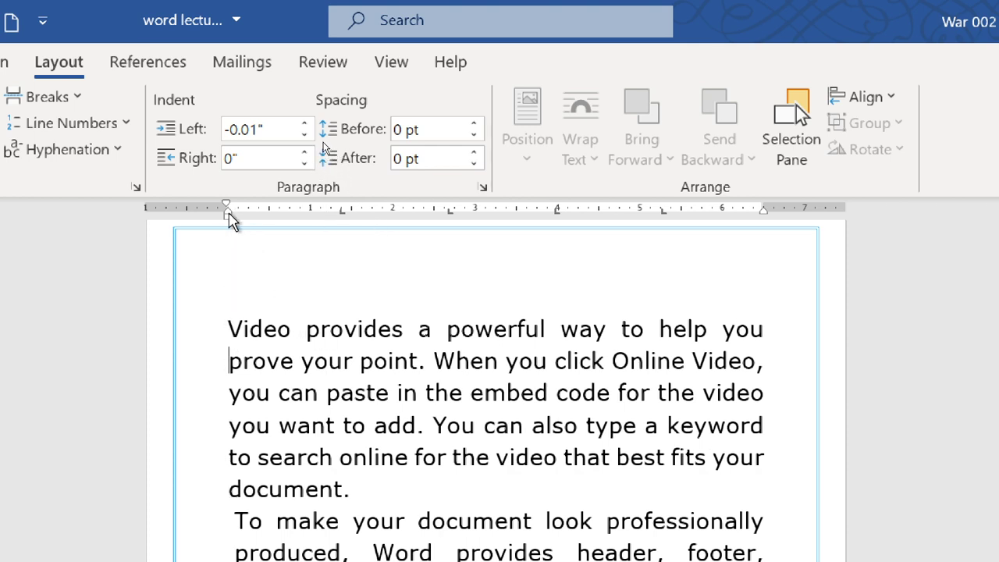
Try indenting the "Video provides" paragraph 0.8" from the left and 0.81" from the right, and undo both indents.
mouse_move(228, 221)
mouse_down()
mouse_move(346, 239)
mouse_move(237, 243)
mouse_move(295, 227)
mouse_up()
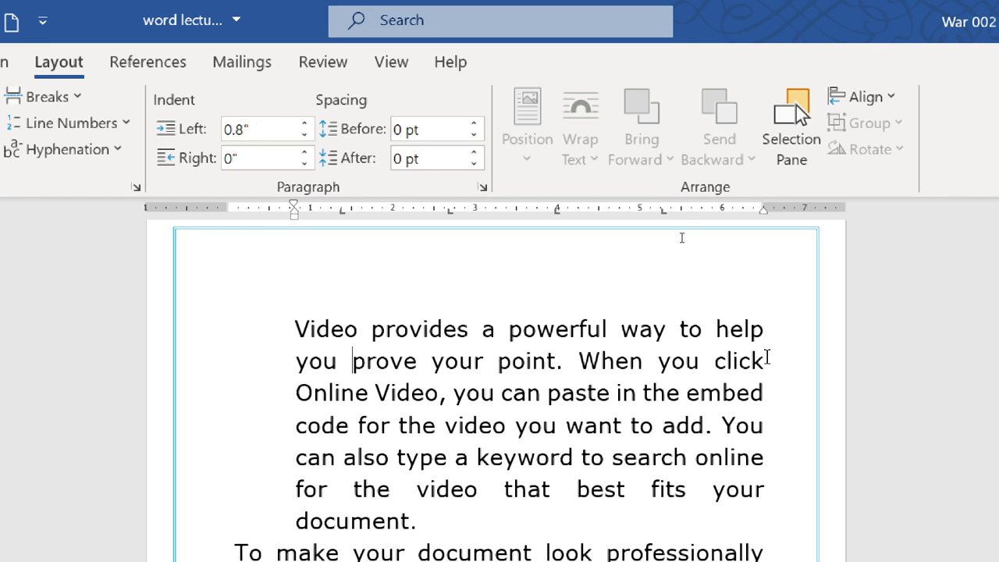
click(765, 328)
drag(764, 212, 701, 221)
scroll(715, 354, down, 3)
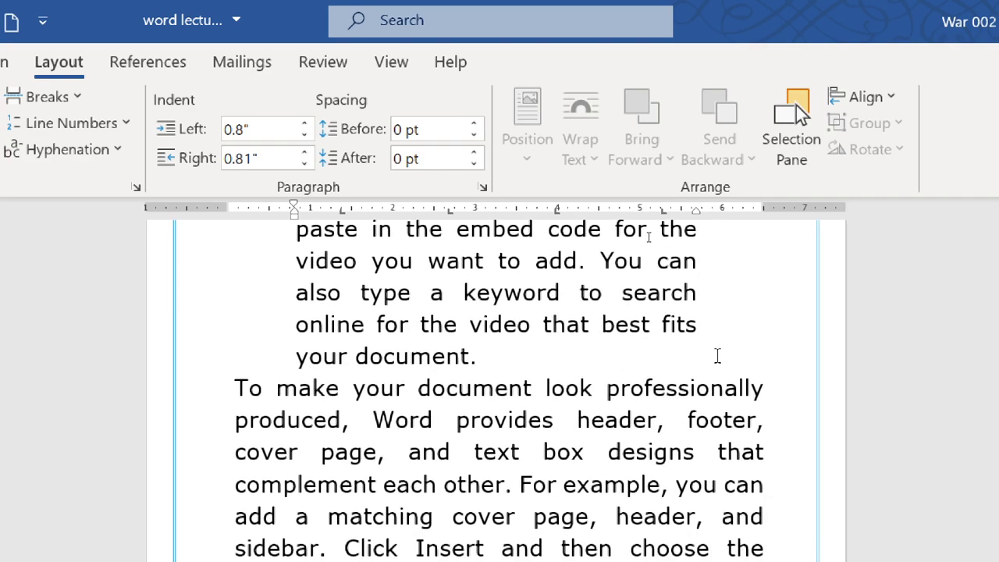
ctrl+scroll(716, 354, down, 1)
scroll(718, 356, up, 2)
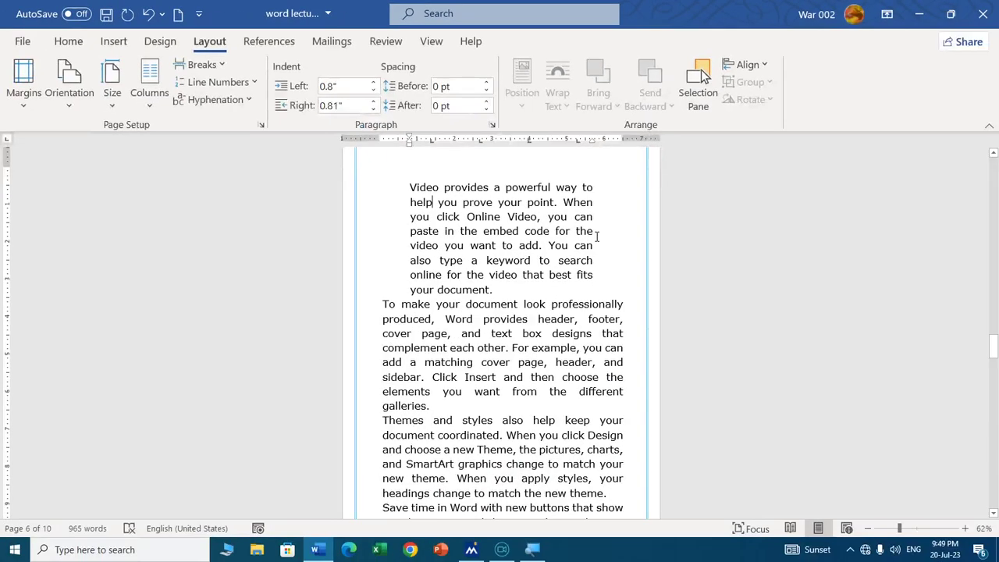
ctrl+scroll(597, 236, up, 3)
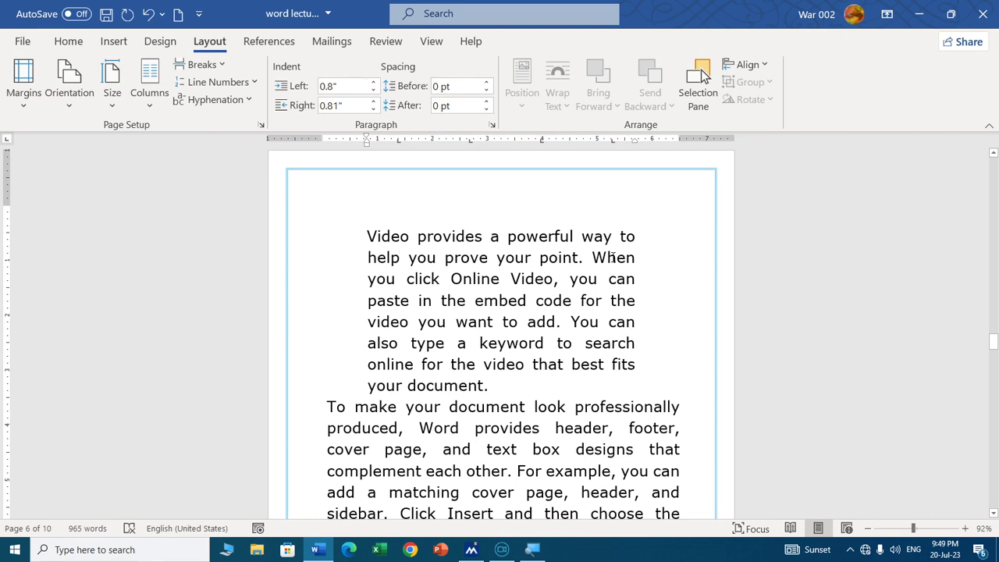
key(ctrl+z)
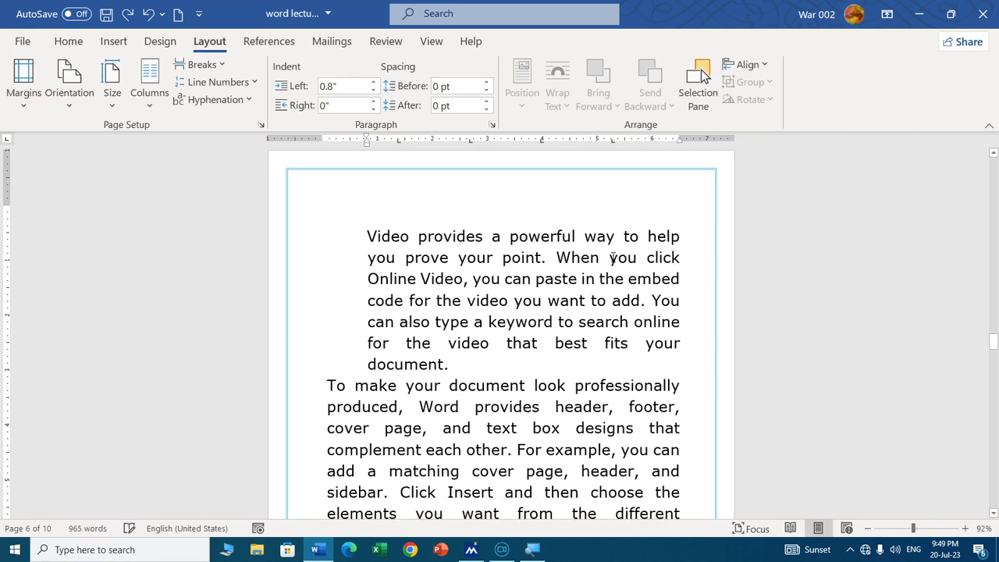
key(ctrl+z)
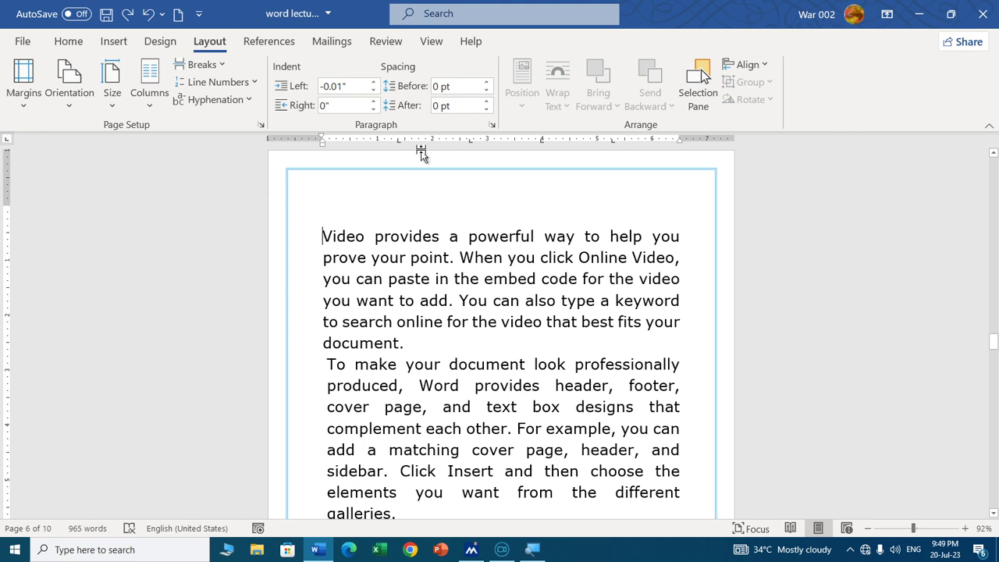
Increase the "Video provides" paragraph's left indent to 0.6".
click(373, 81)
click(373, 81)
click(374, 81)
click(373, 81)
click(373, 81)
click(373, 81)
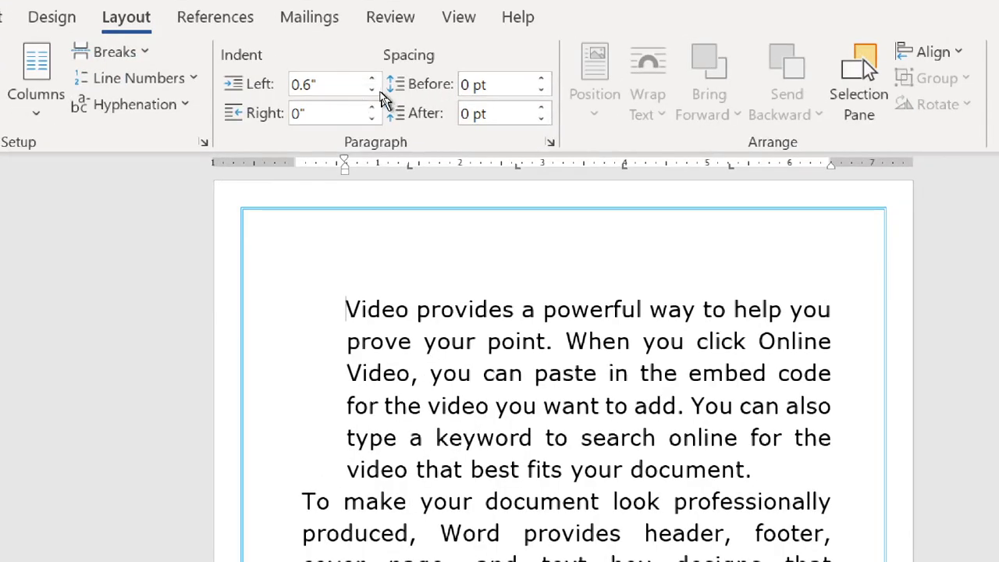
Decrease the "Video provides" paragraph's left indent to 0.1".
click(372, 92)
click(372, 92)
click(372, 93)
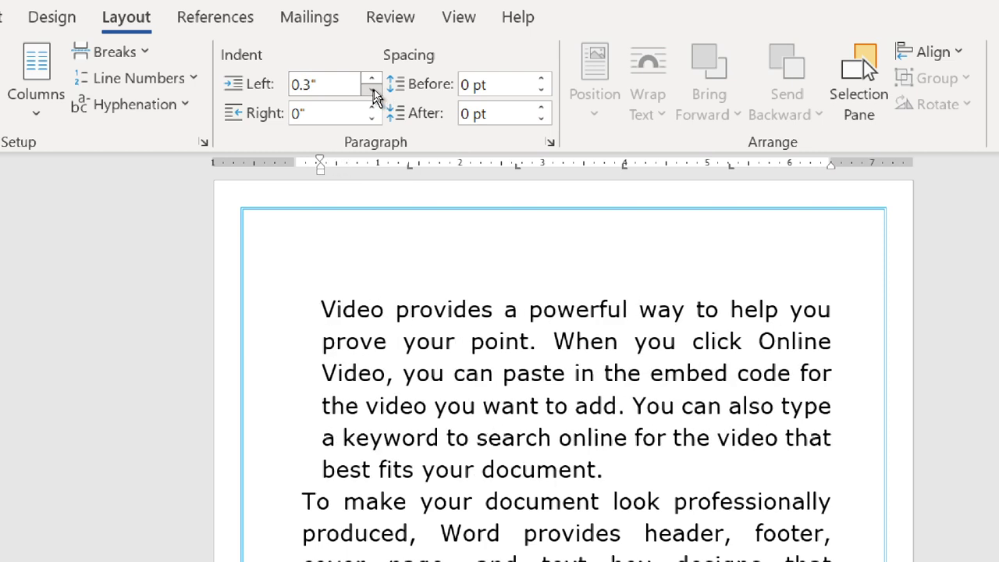
click(373, 92)
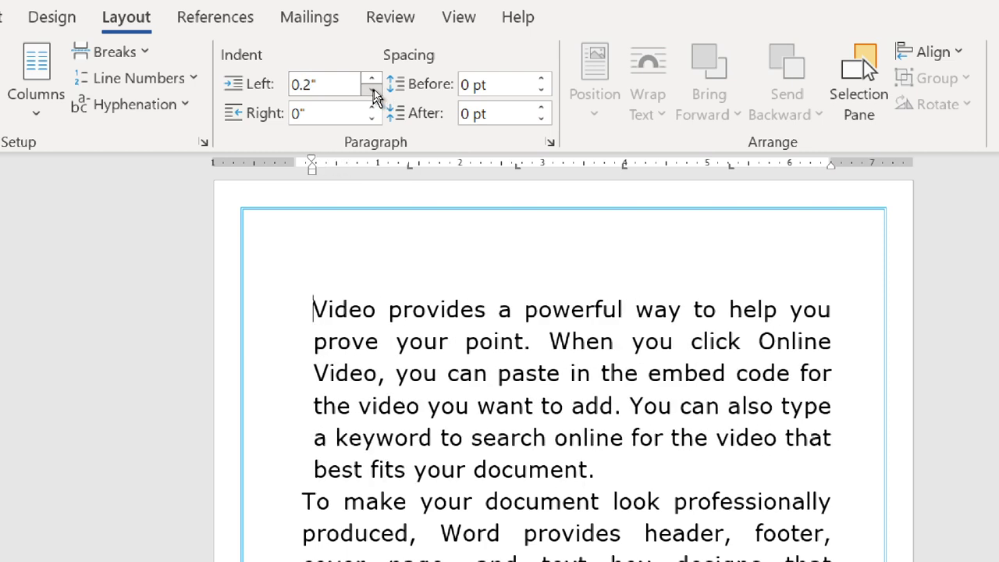
click(372, 92)
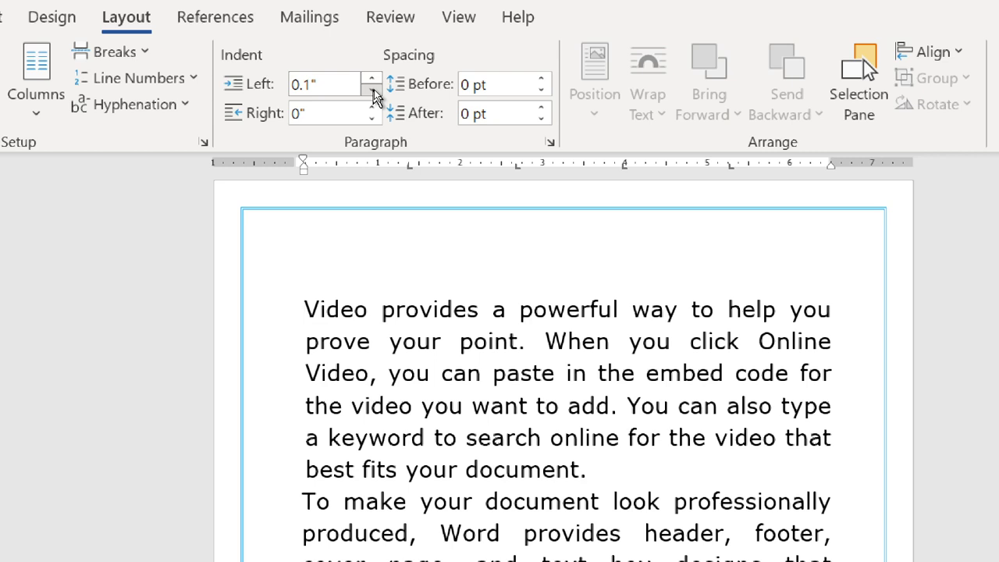
Raise the "Video provides" paragraph's left indent to 0.7".
click(373, 80)
click(373, 80)
click(372, 80)
click(372, 79)
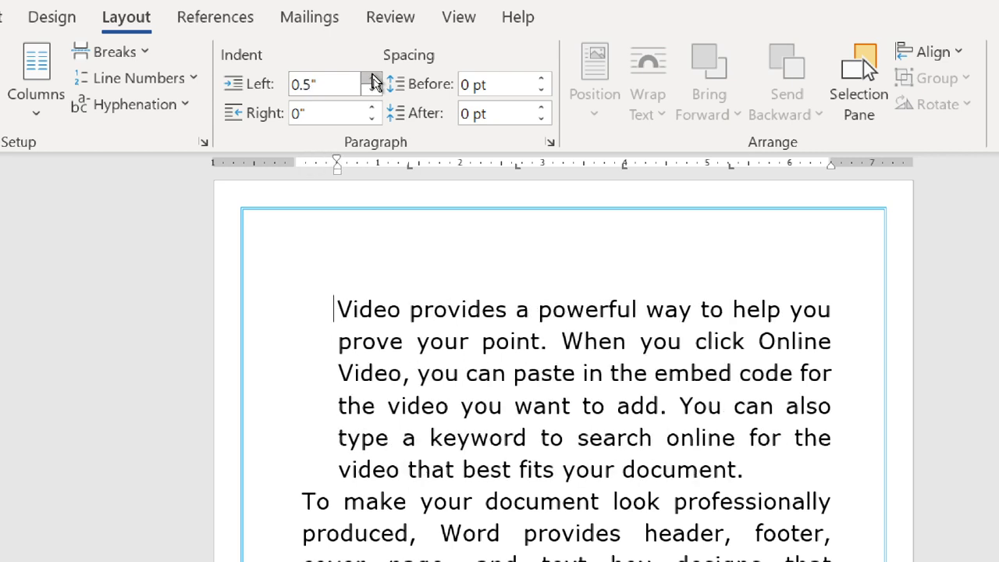
click(372, 80)
click(373, 79)
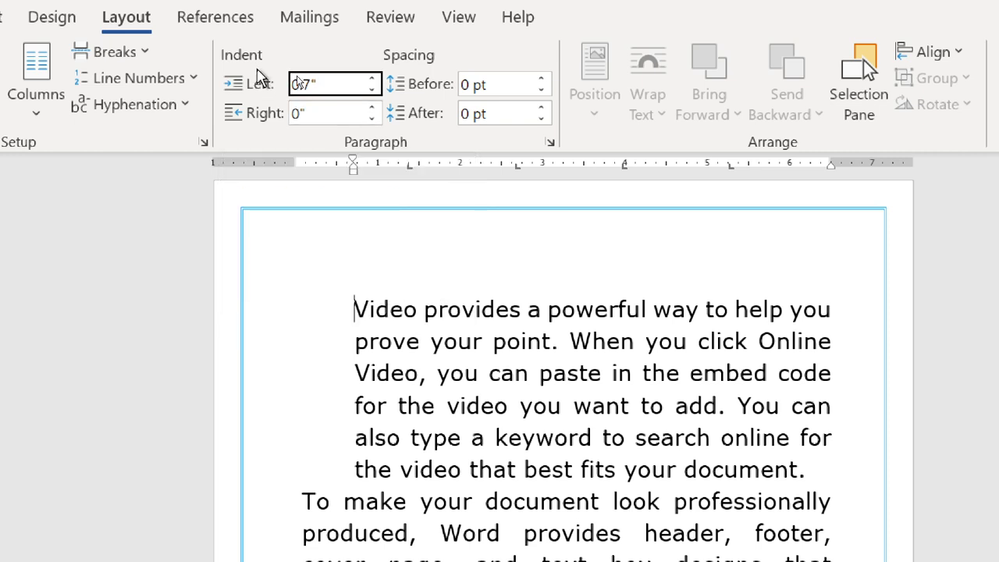
Set both the left and right indents of the "Video provides" paragraph to 1".
text(1)
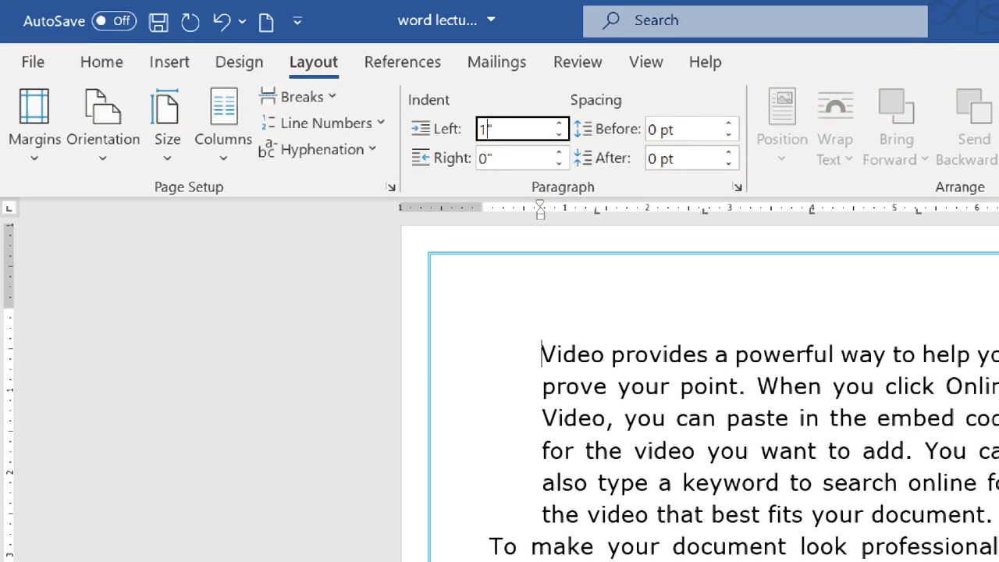
click(492, 160)
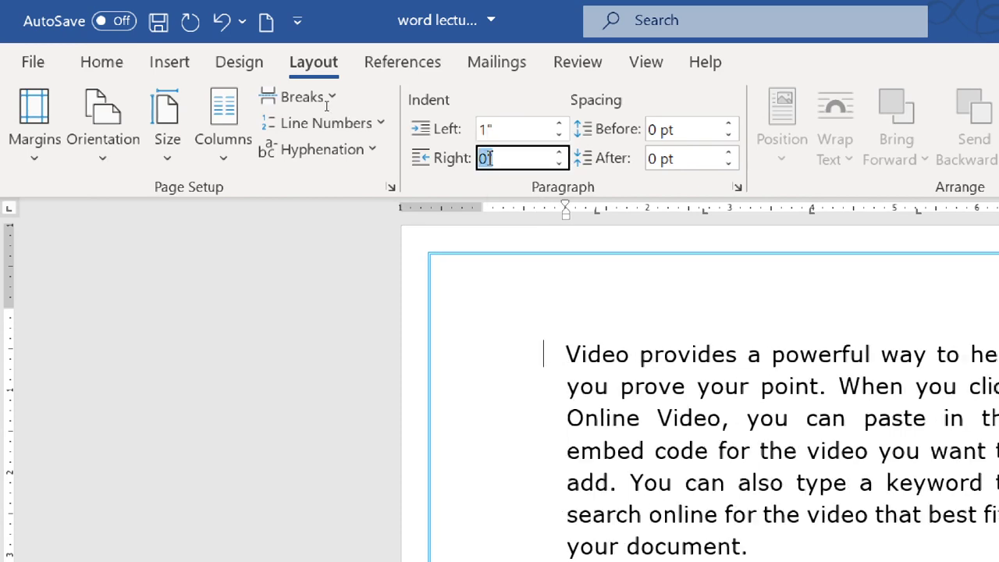
text(1)
key(Return)
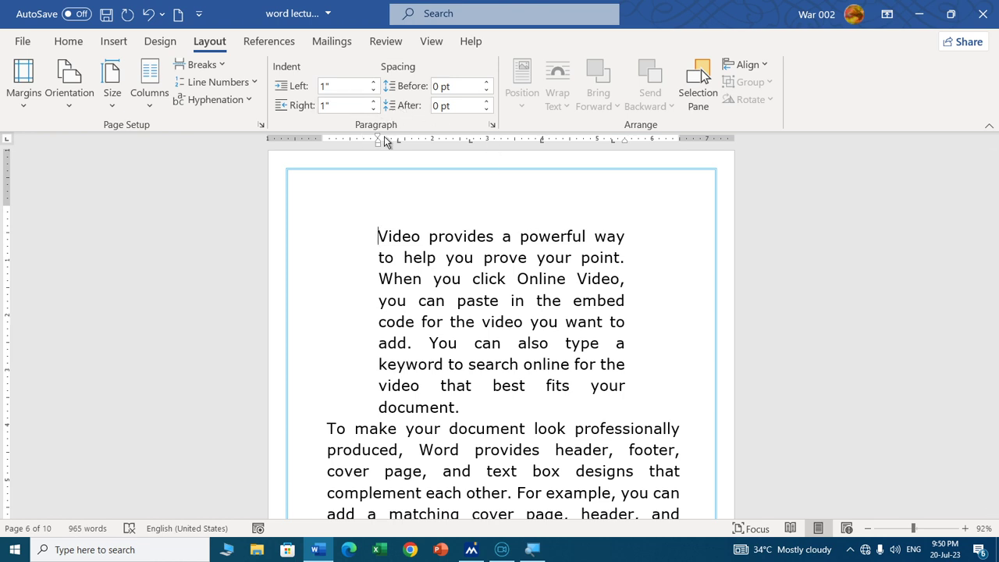
View the paragraph's indentation and spacing settings in the Paragraph dialog and close it without changes.
click(492, 125)
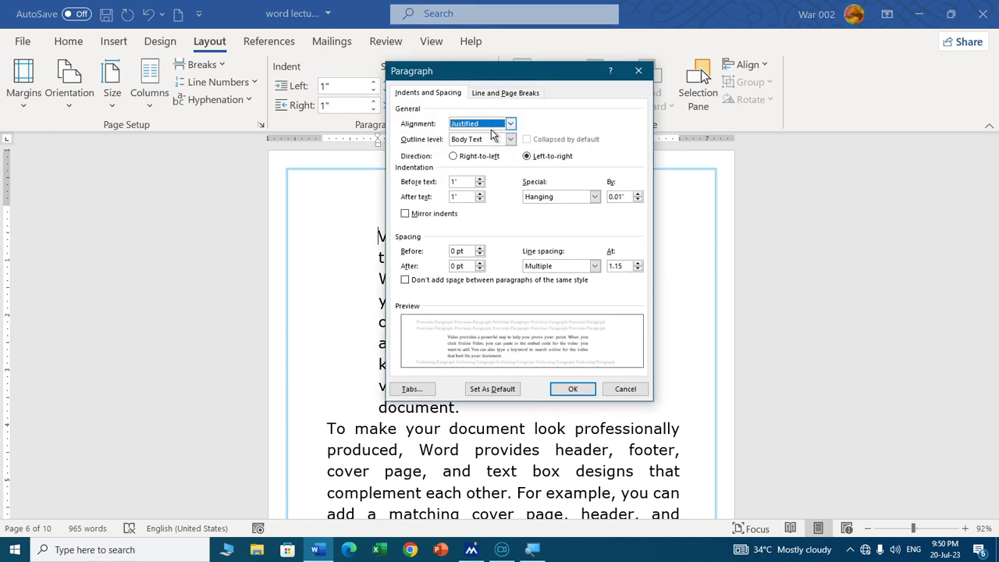
click(627, 390)
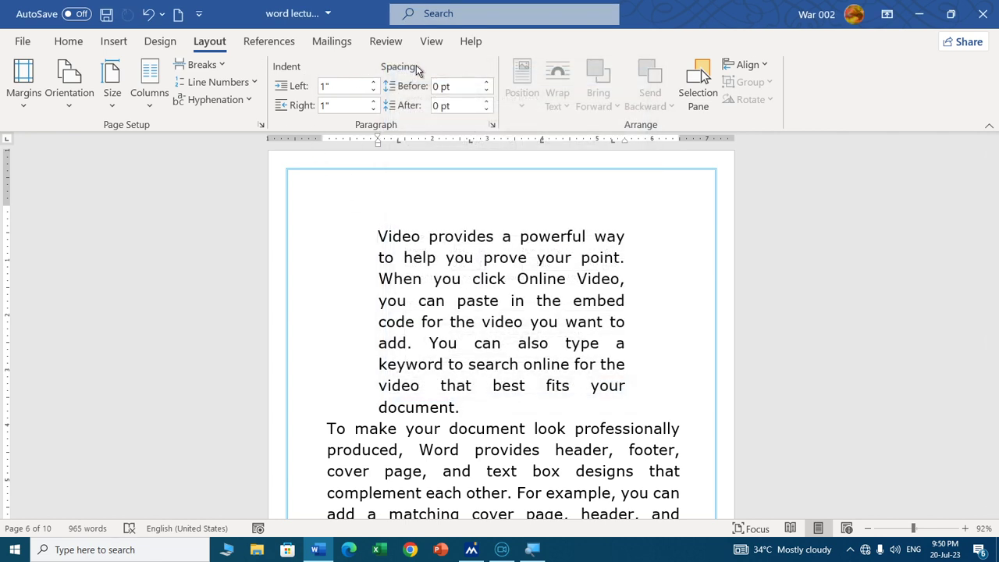
Set the "Video provides" paragraph's indentation before and after text to 1.3" in the Paragraph dialog.
click(491, 127)
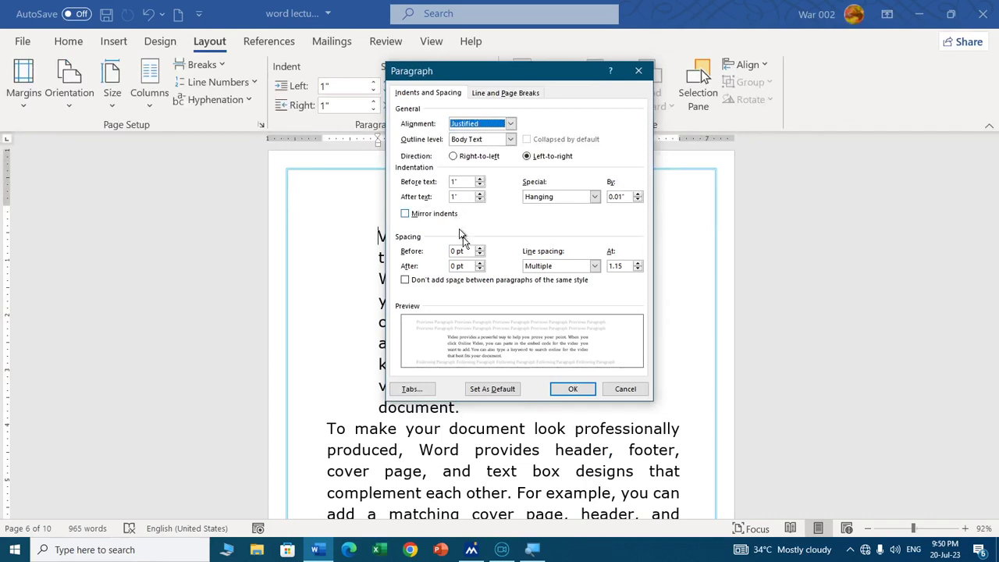
click(481, 179)
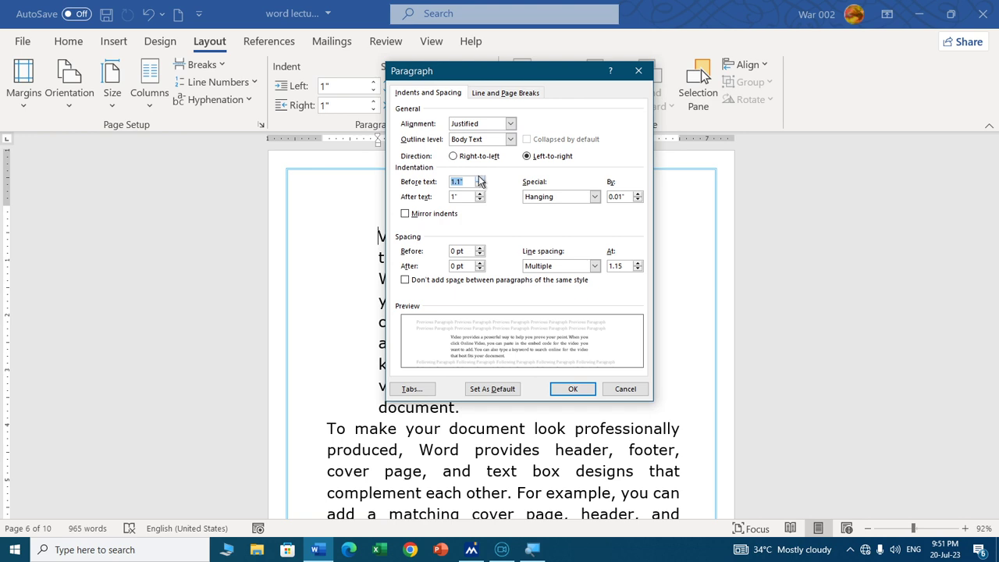
click(480, 179)
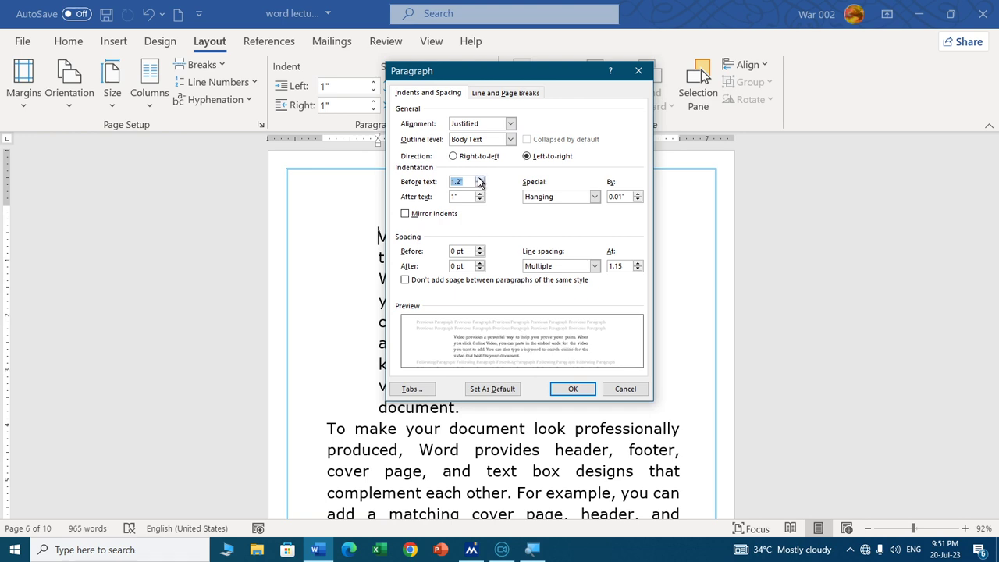
click(480, 178)
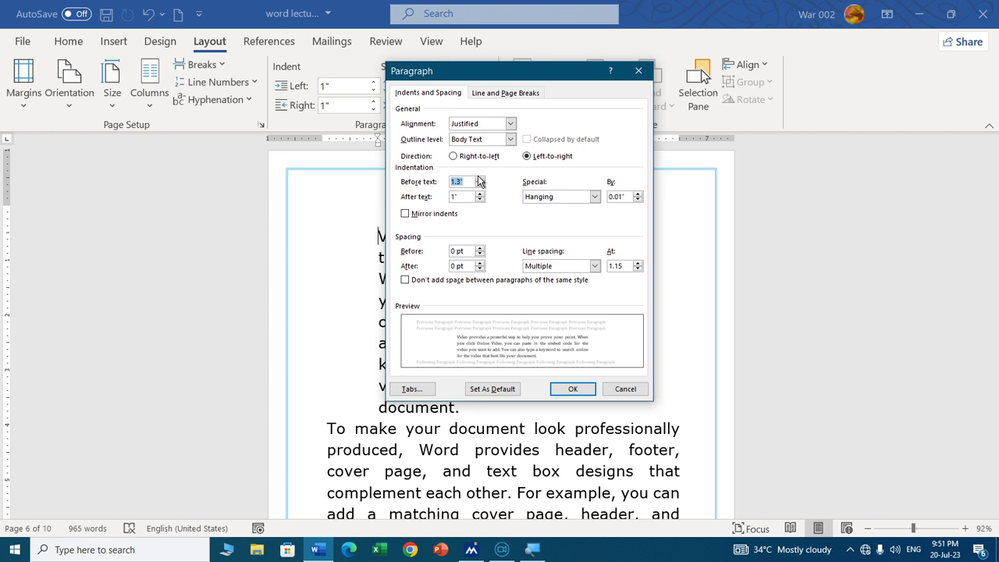
click(480, 193)
click(480, 194)
click(481, 194)
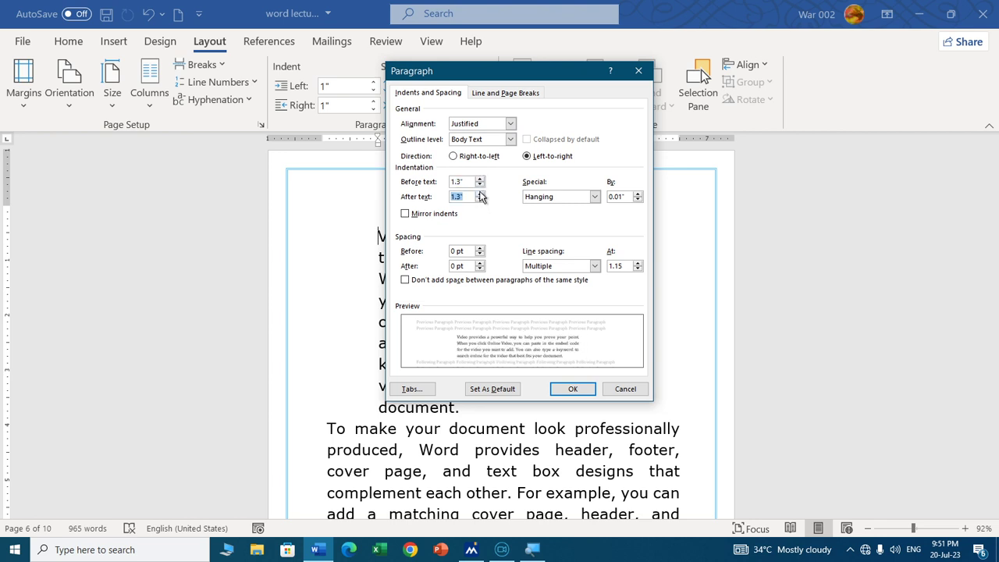
click(578, 389)
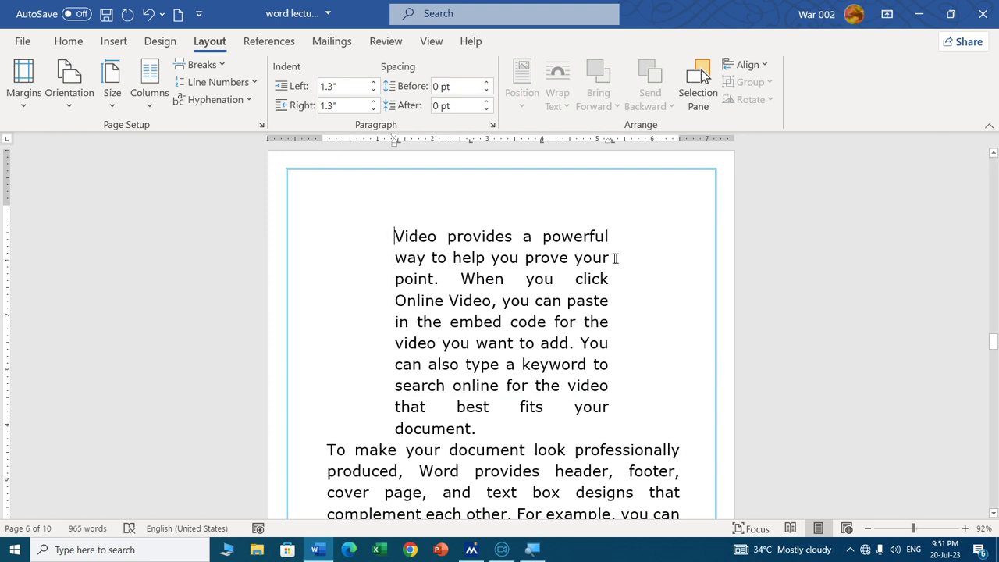
Undo the recent left and right indent changes on the "Video provides" paragraph, and check its Paragraph dialog settings without changing them.
click(429, 278)
key(ctrl+z)
key(ctrl+z)
key(ctrl+z)
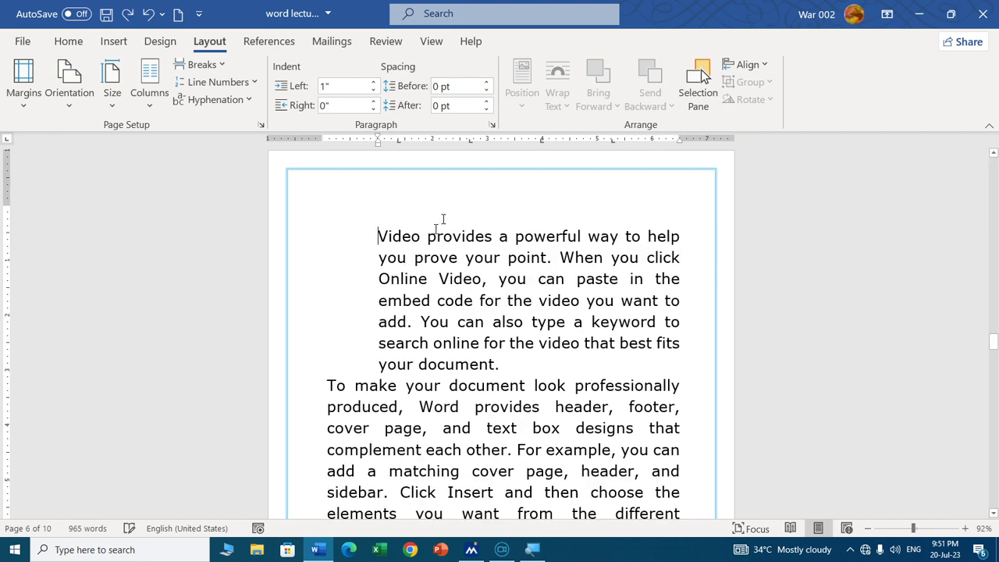
click(492, 127)
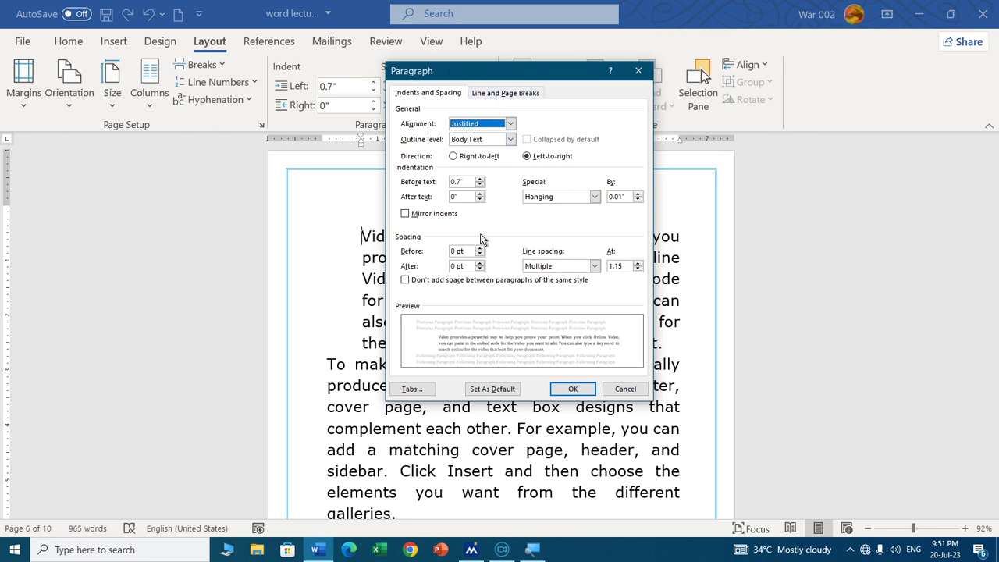
click(625, 389)
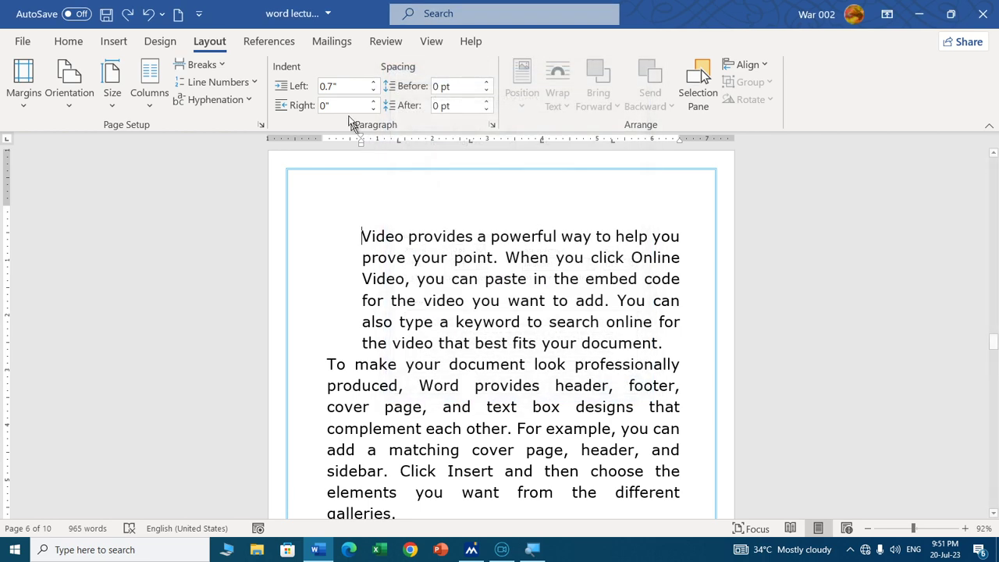
Bring the "Video provides" paragraph's left indent back down to 0.1".
key(Down)
key(Down)
key(Down)
key(Down)
key(Down)
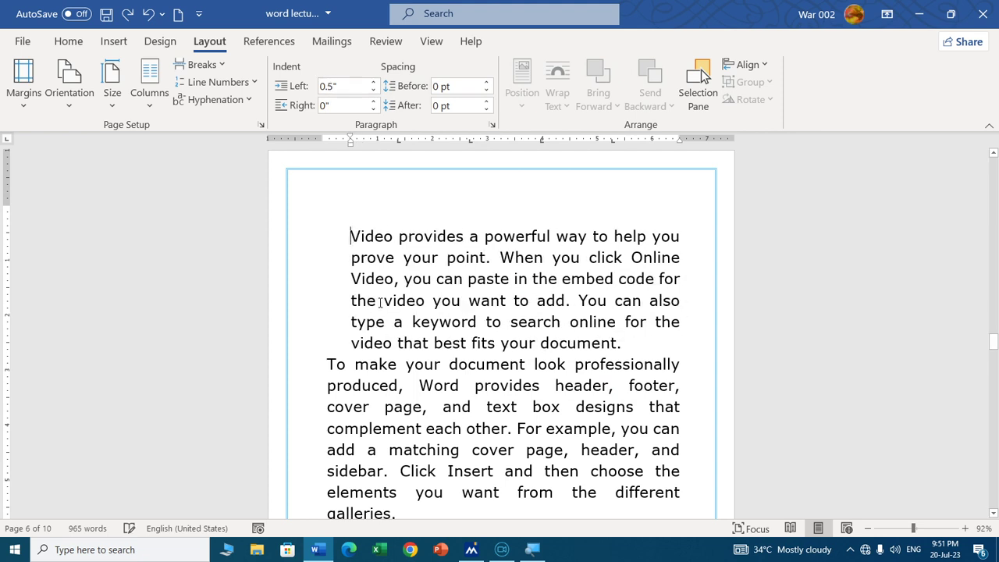
key(Down)
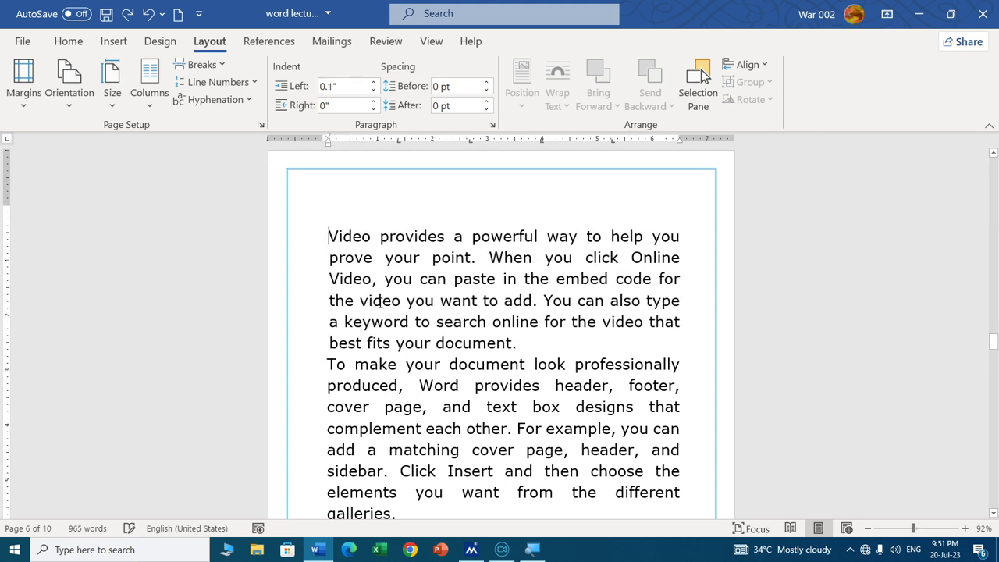
Examine the gaps between the consecutive paragraphs on page 6, starting from the "Video provides" paragraph.
scroll(397, 284, down, 3)
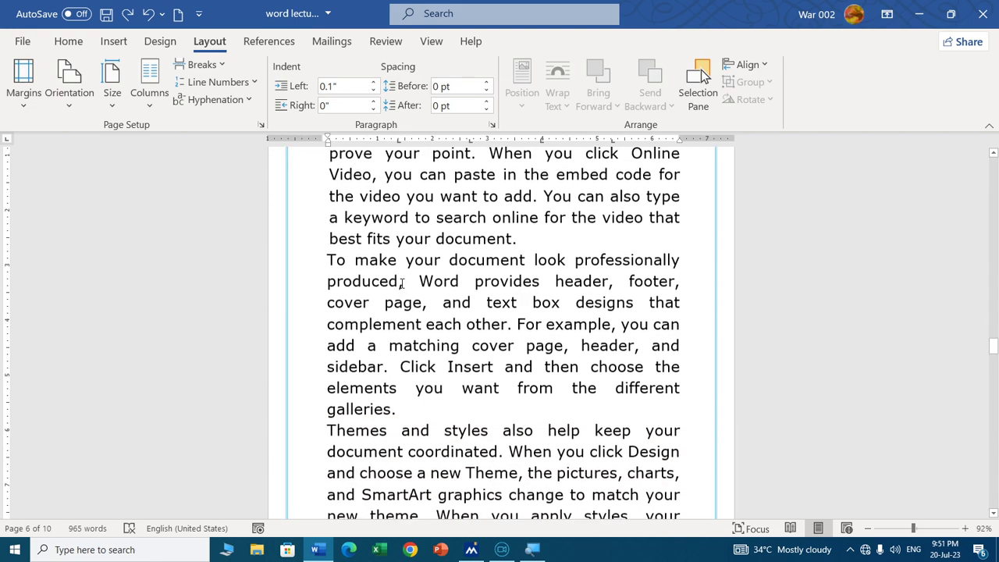
scroll(363, 288, down, 3)
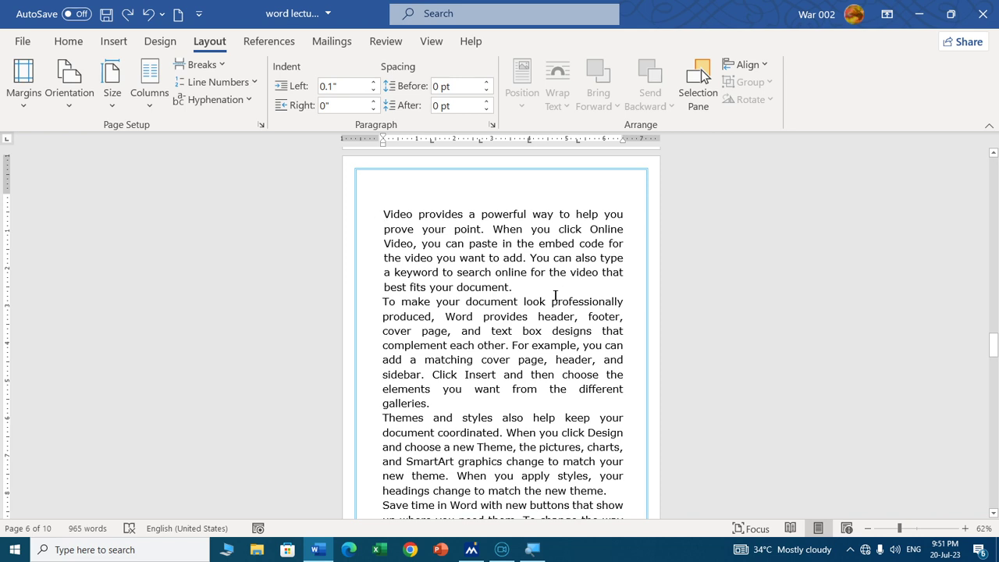
click(386, 301)
click(519, 405)
scroll(519, 404, down, 2)
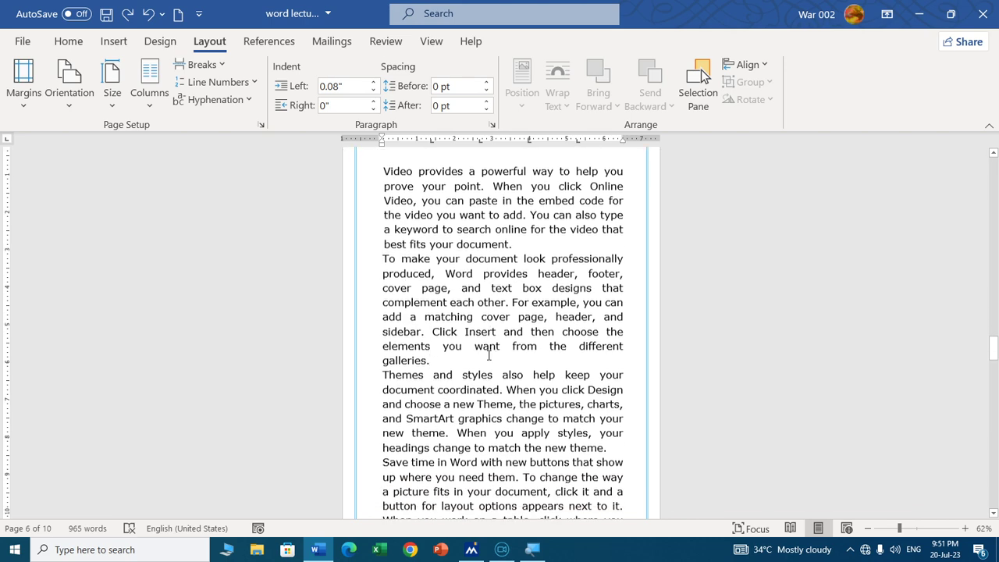
click(384, 342)
scroll(384, 343, down, 2)
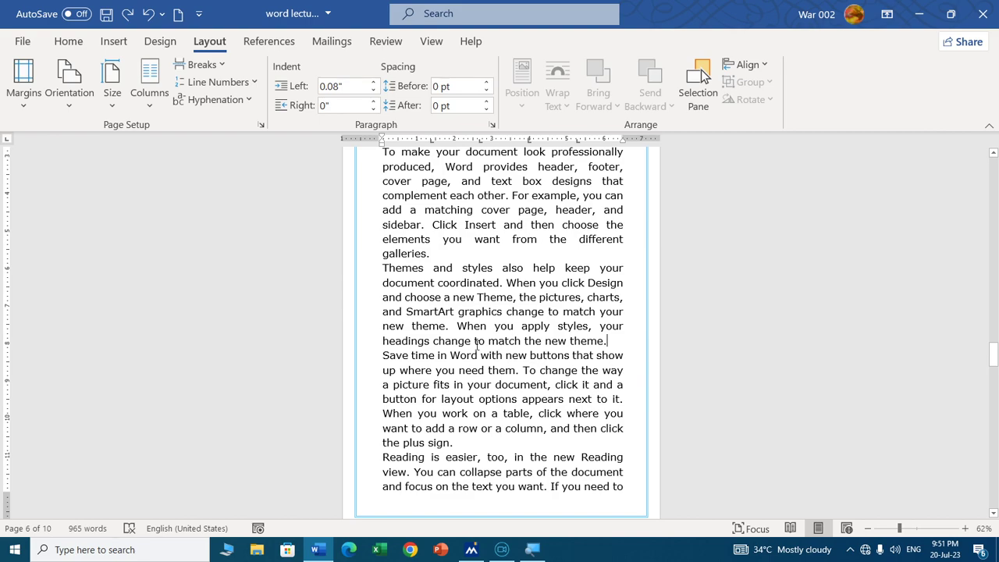
scroll(476, 346, up, 3)
scroll(472, 343, up, 3)
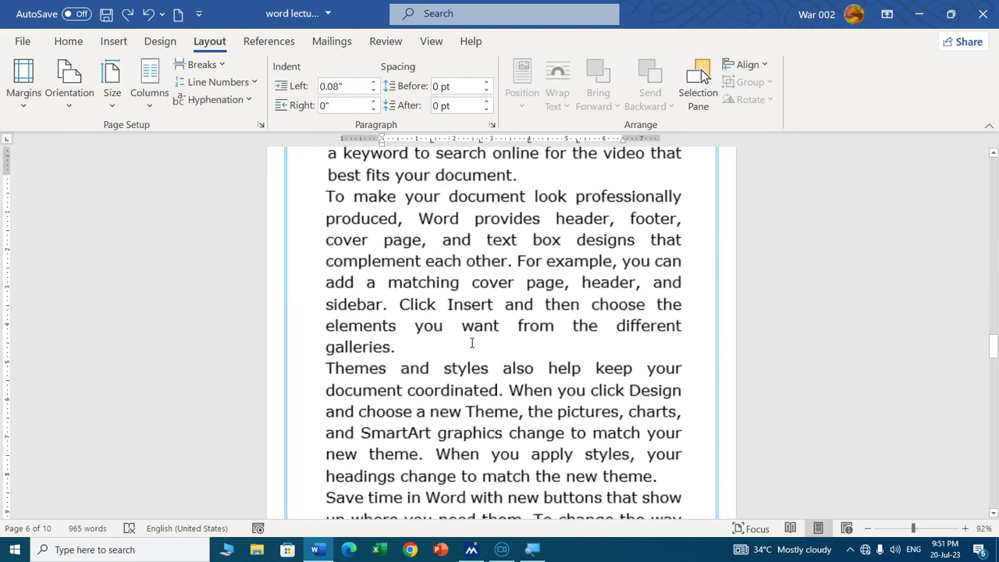
scroll(471, 343, up, 3)
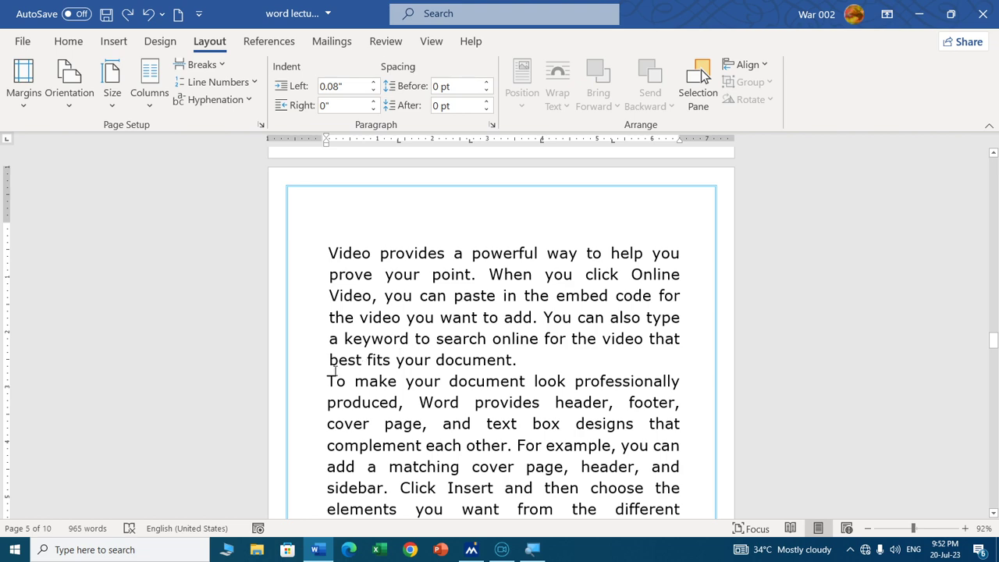
click(518, 361)
scroll(531, 373, down, 3)
scroll(530, 373, up, 1)
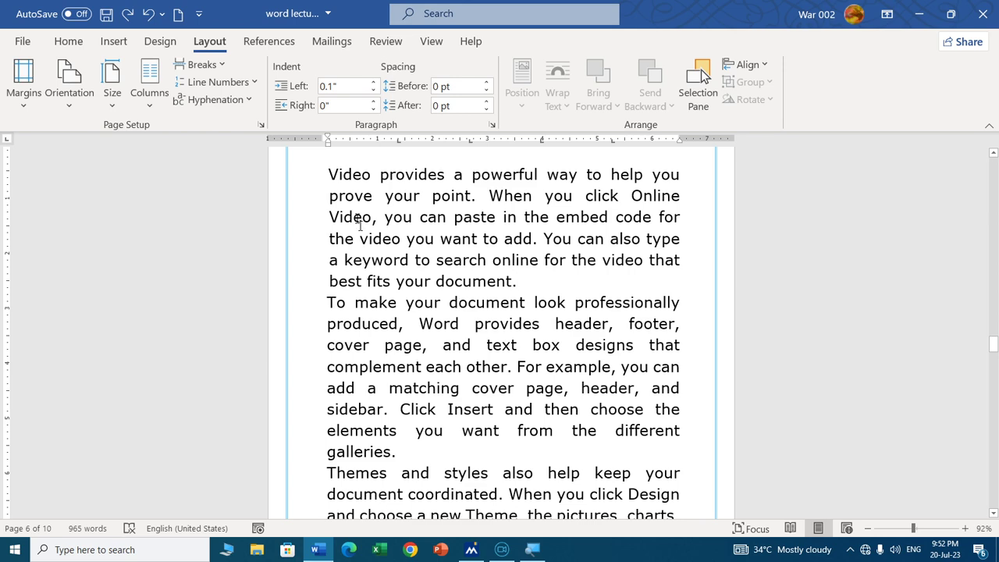
Set the spacing before and after to 12 pt for all paragraphs from "Video provides" through "Reading is easier".
drag(332, 175, 510, 363)
scroll(510, 363, up, 5)
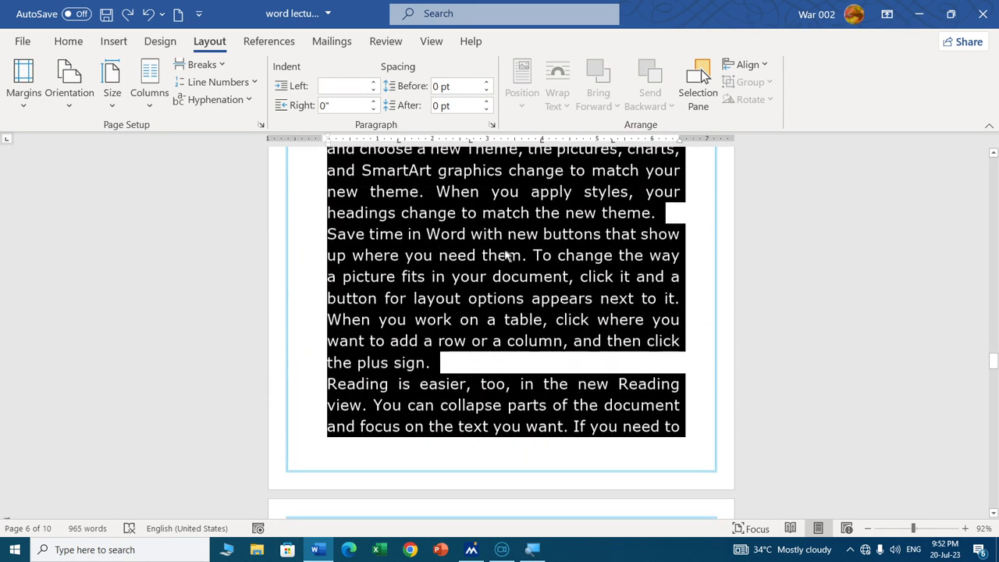
scroll(372, 68, up, 3)
scroll(371, 68, down, 3)
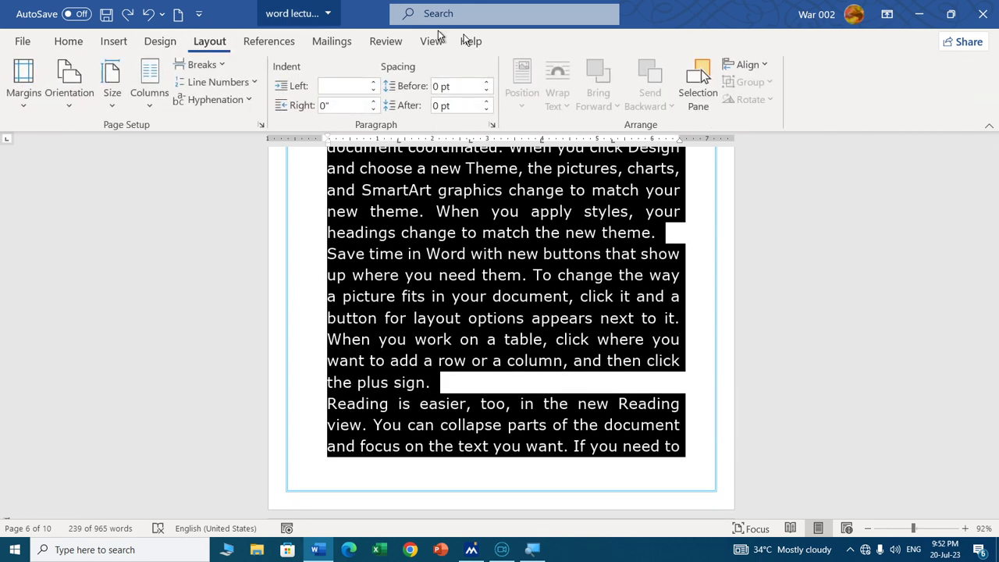
scroll(542, 185, up, 6)
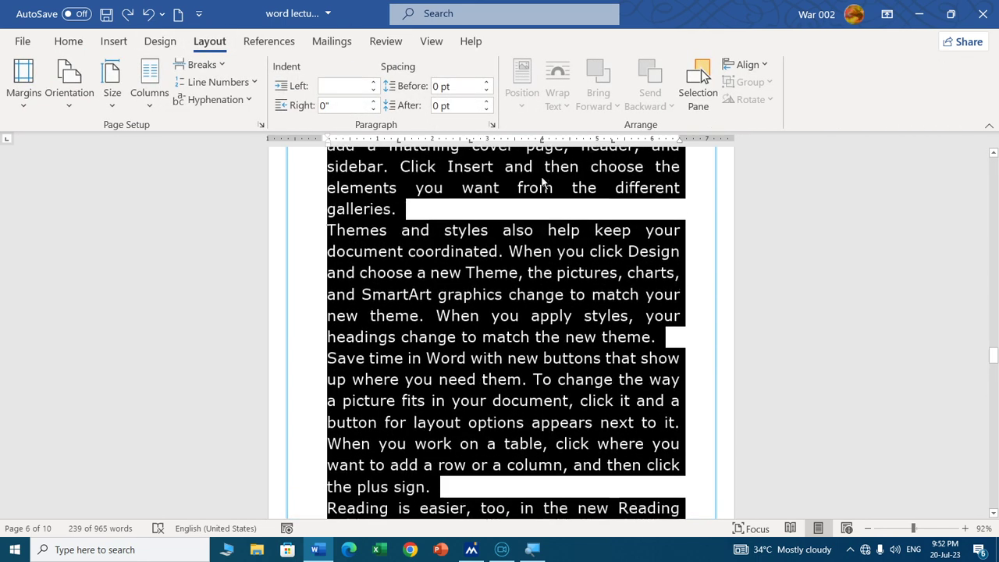
click(462, 86)
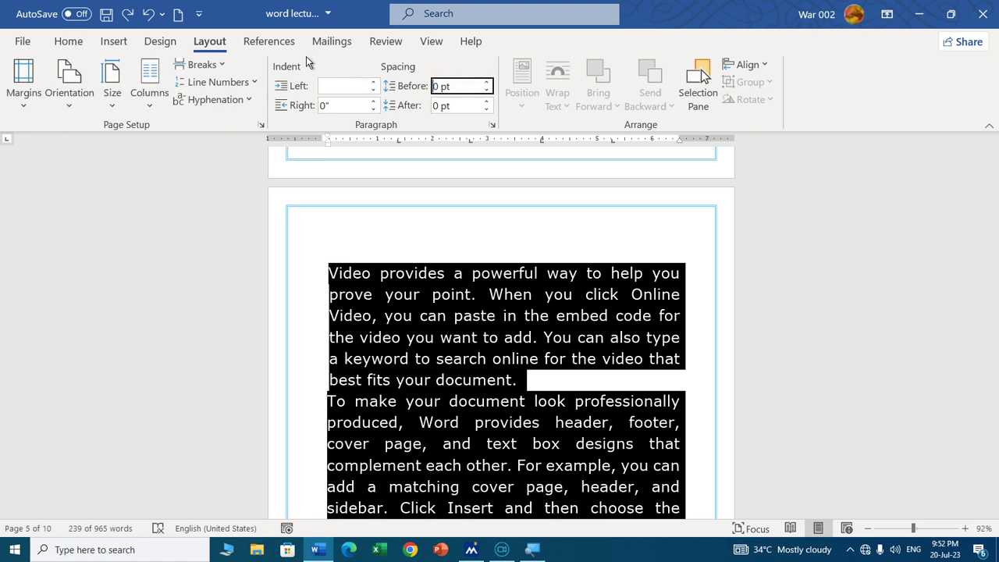
key(Delete)
key(Delete)
text(12)
key(Tab)
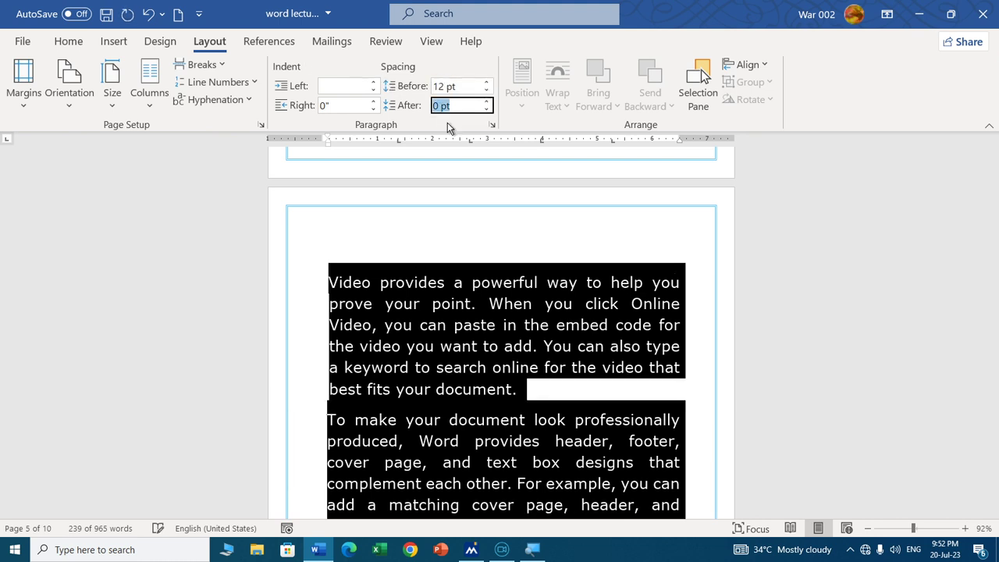
text(12)
key(Return)
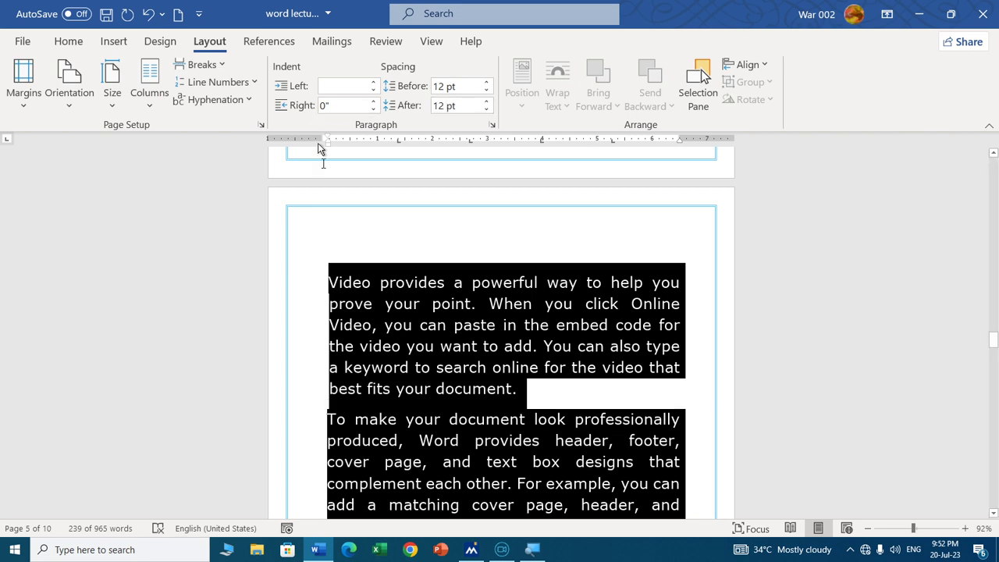
Deselect the text and examine the space above the "Video provides" paragraph and between the paragraphs that follow it.
click(491, 325)
ctrl+scroll(509, 340, down, 2)
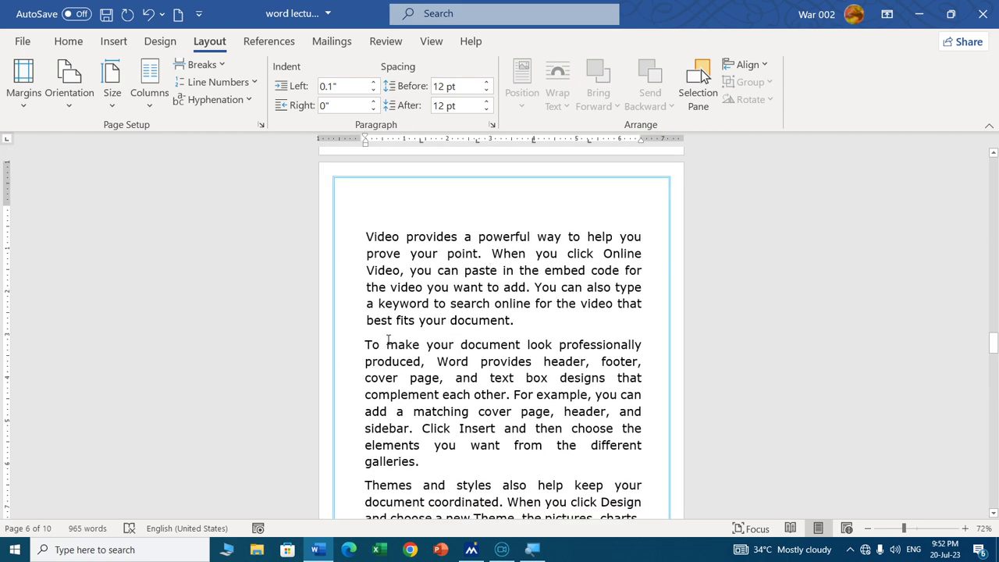
scroll(374, 328, down, 1)
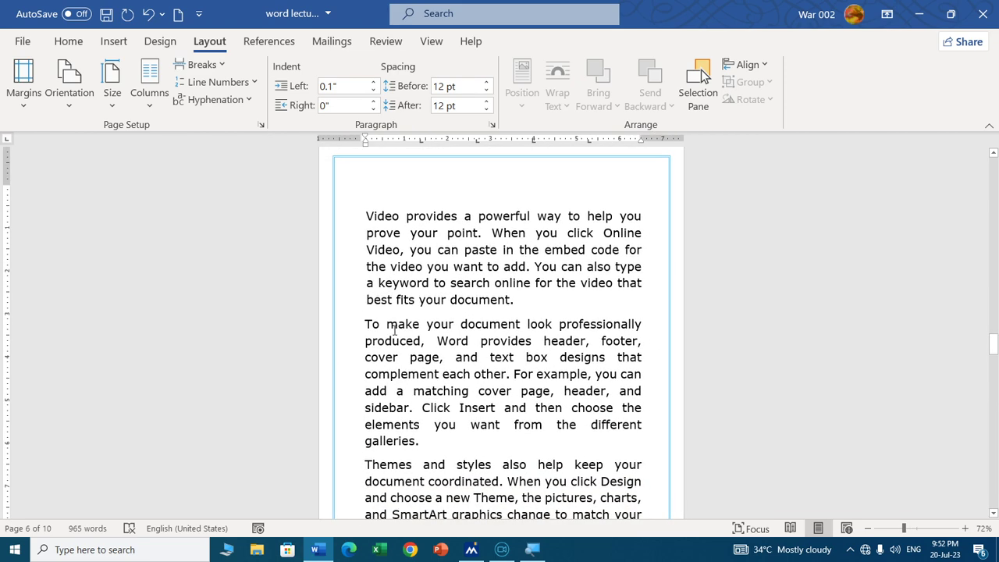
click(372, 199)
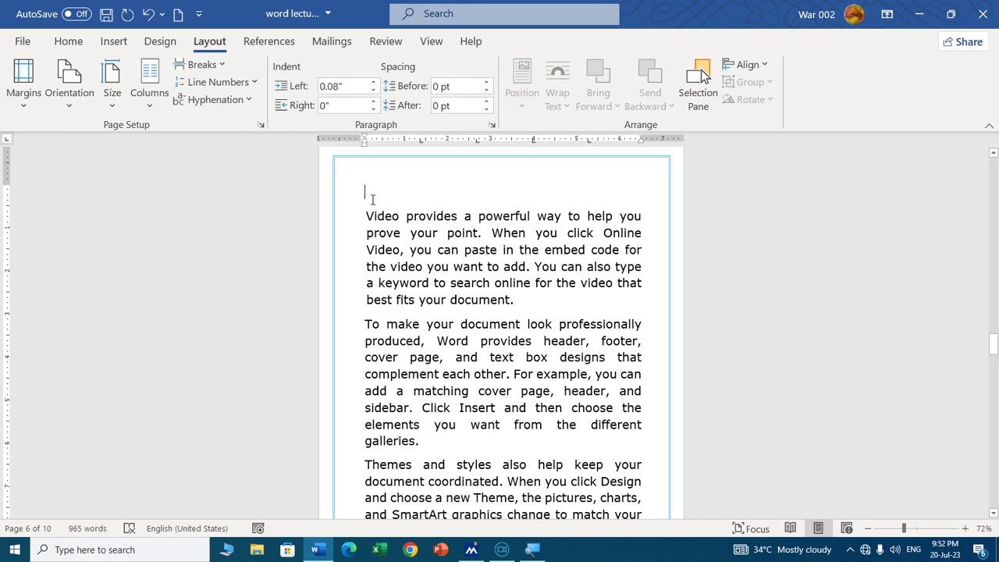
click(450, 315)
scroll(437, 336, down, 2)
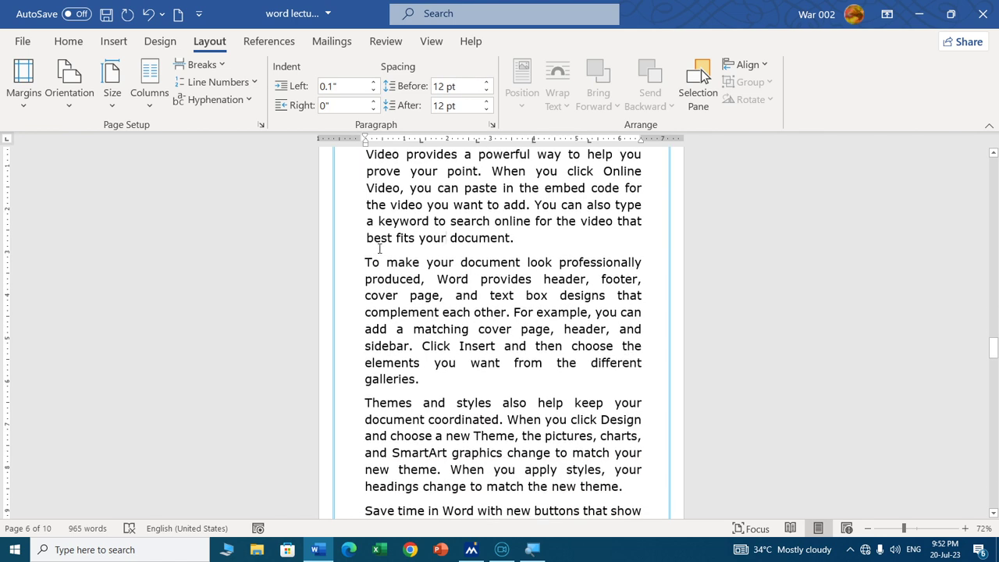
click(424, 381)
scroll(499, 418, up, 1)
scroll(499, 418, down, 1)
scroll(499, 415, down, 1)
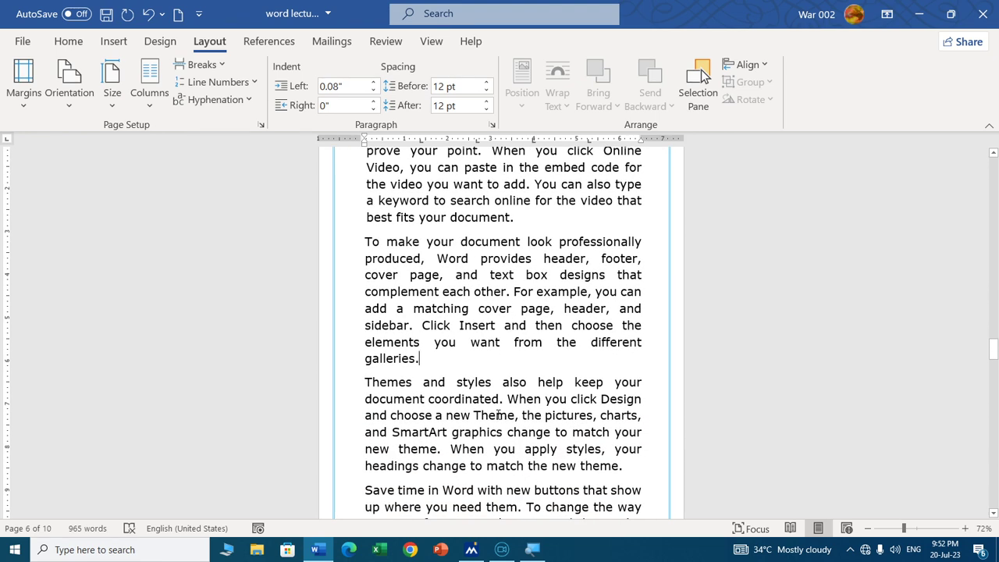
scroll(500, 416, up, 1)
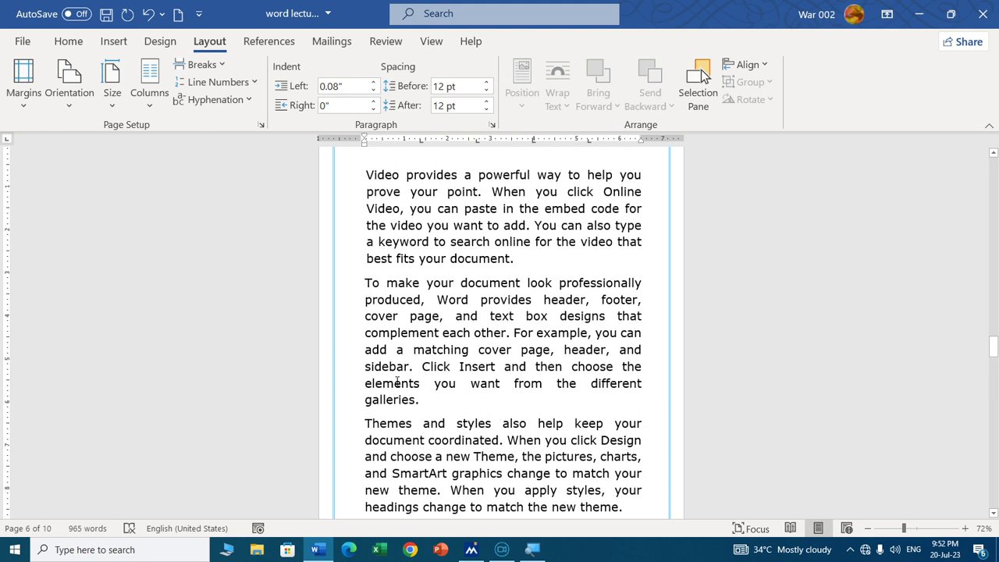
scroll(492, 429, up, 1)
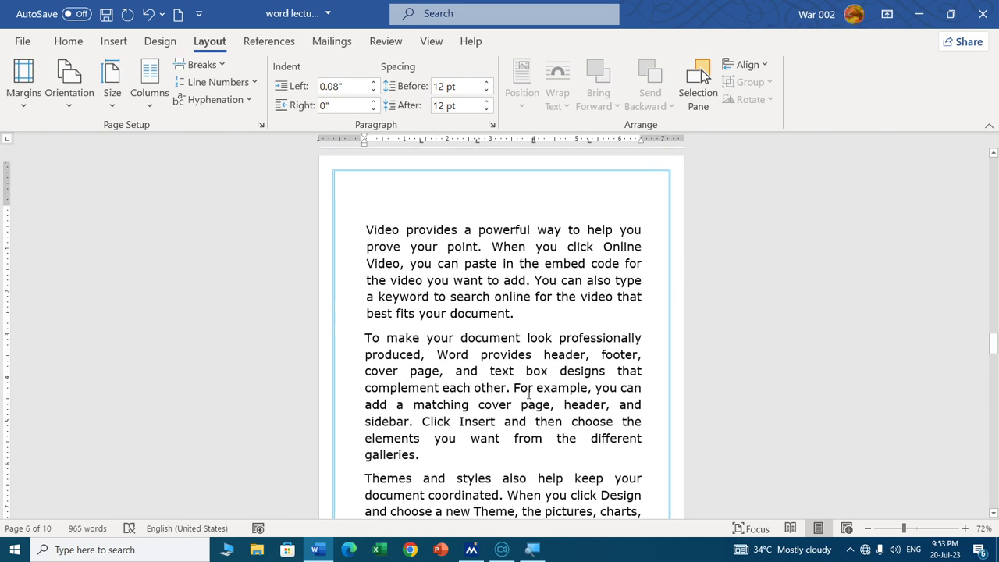
scroll(520, 397, down, 1)
scroll(521, 395, up, 1)
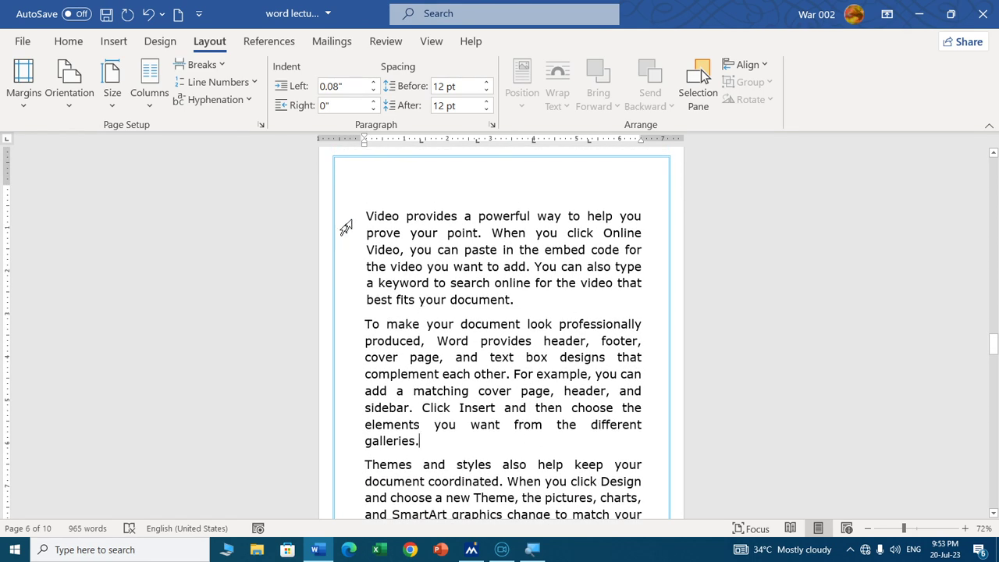
Set the spacing before and after to 18 for all paragraphs from "Video provides" through "Reading is easier".
drag(366, 209, 520, 419)
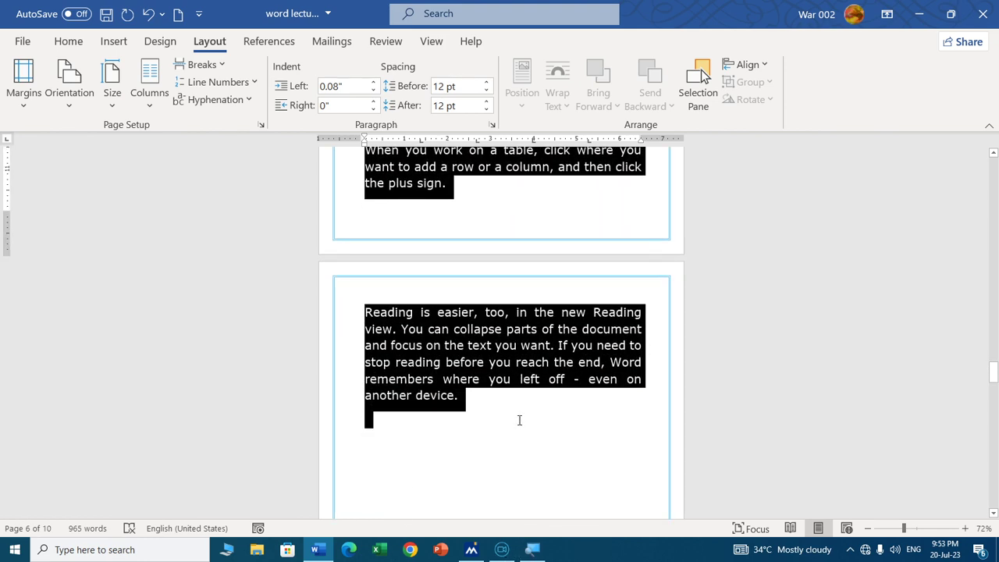
click(492, 125)
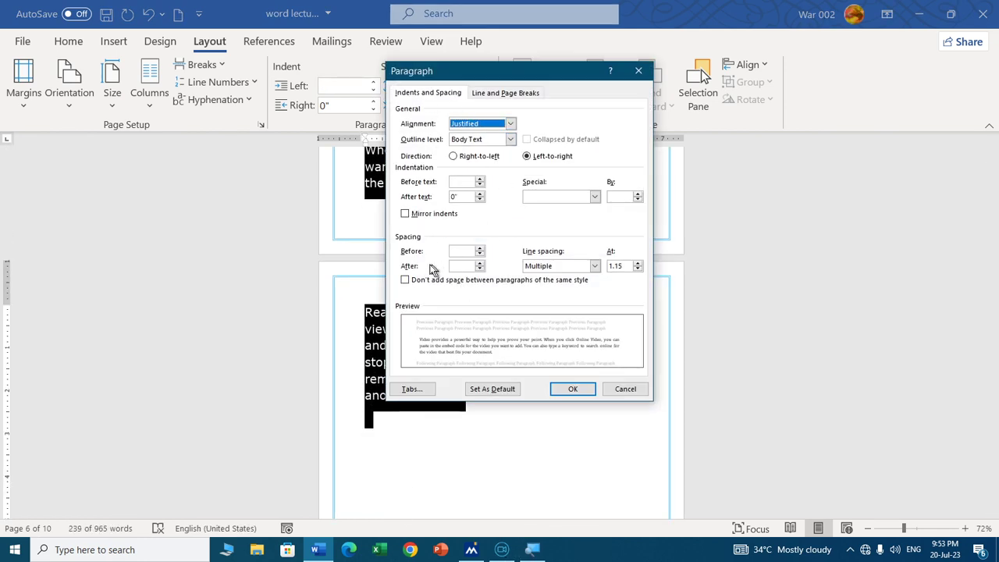
click(479, 250)
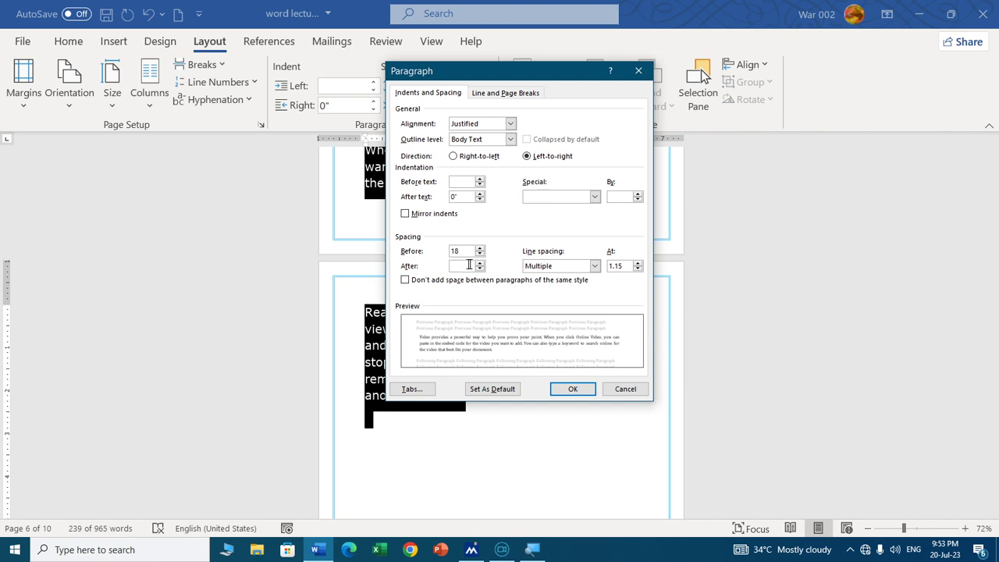
click(466, 267)
text(18)
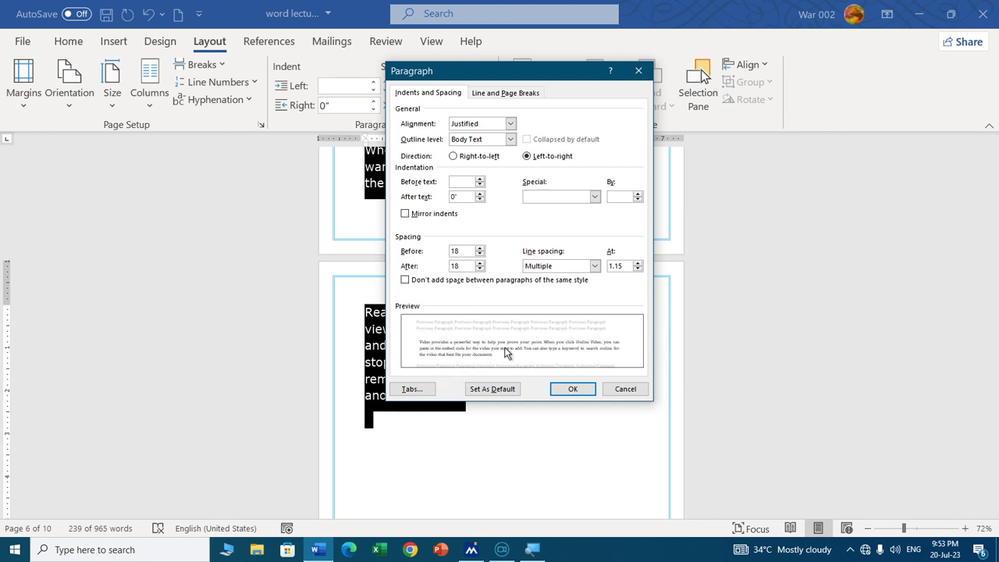
click(579, 388)
Examine the gaps between the paragraphs on page 6 and deselect the text.
scroll(530, 379, up, 5)
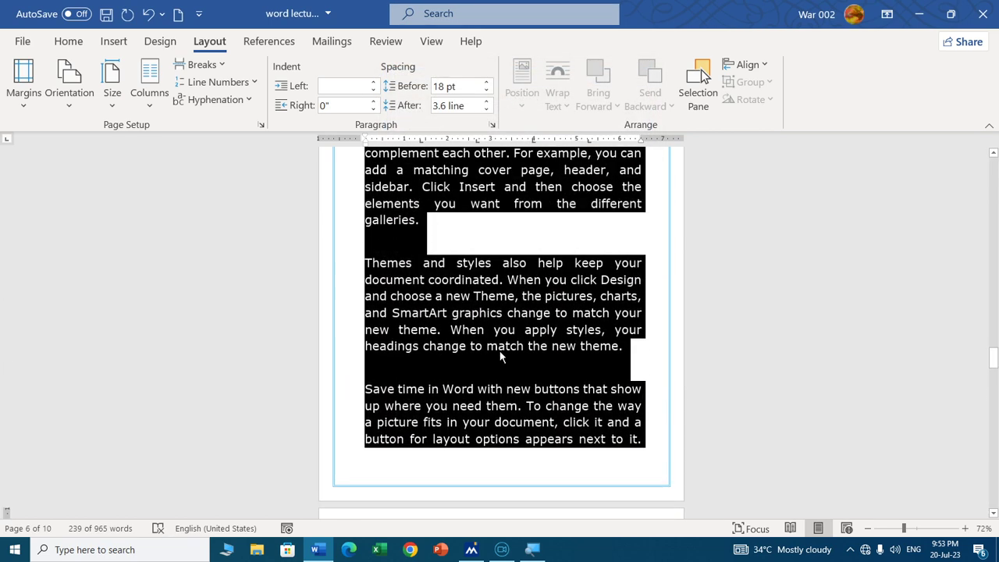
scroll(469, 352, up, 3)
scroll(413, 352, down, 2)
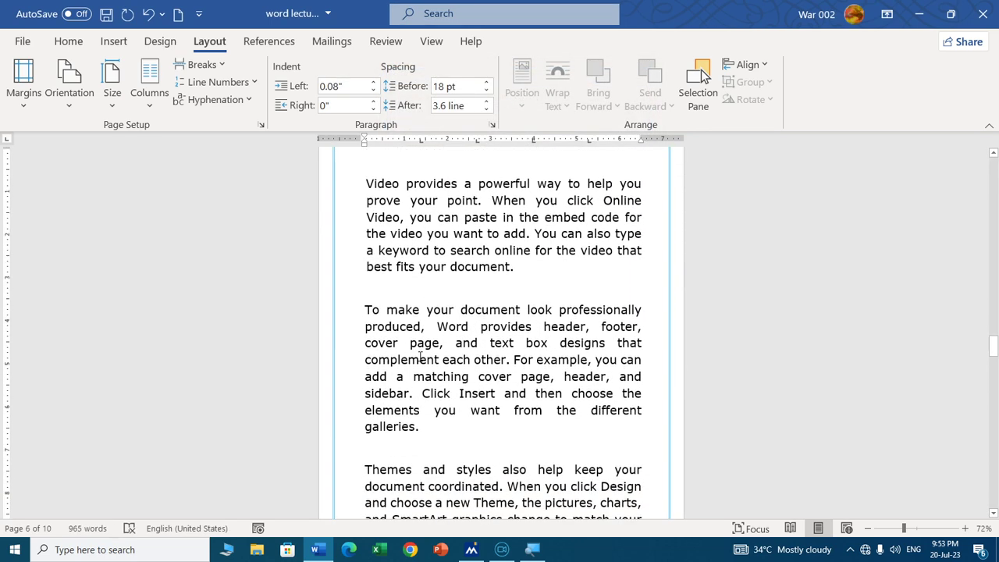
scroll(419, 361, up, 4)
scroll(420, 361, up, 1)
scroll(419, 352, down, 3)
click(450, 349)
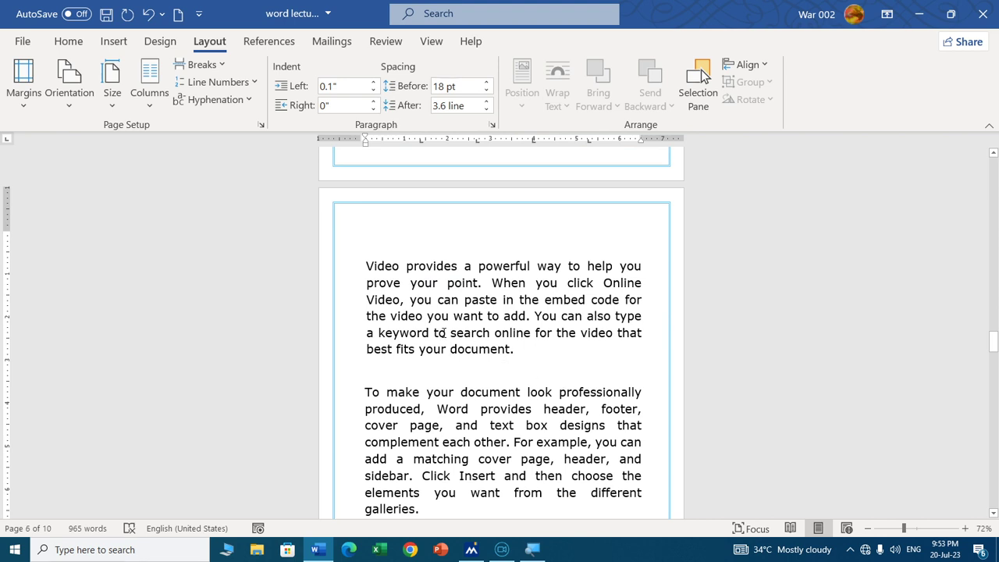
Undo the last paragraph spacing change and deselect the text.
key(ctrl+a)
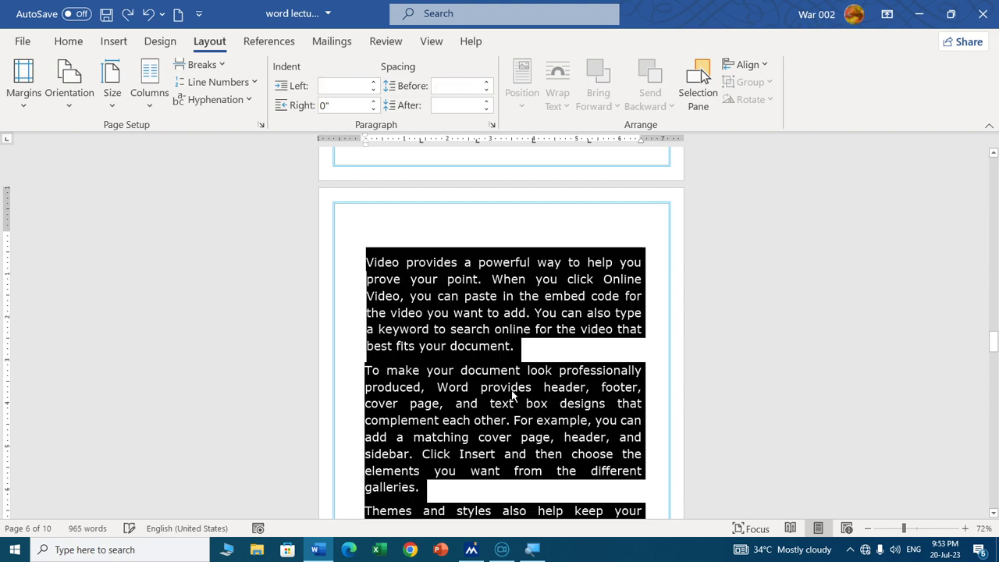
scroll(471, 346, down, 2)
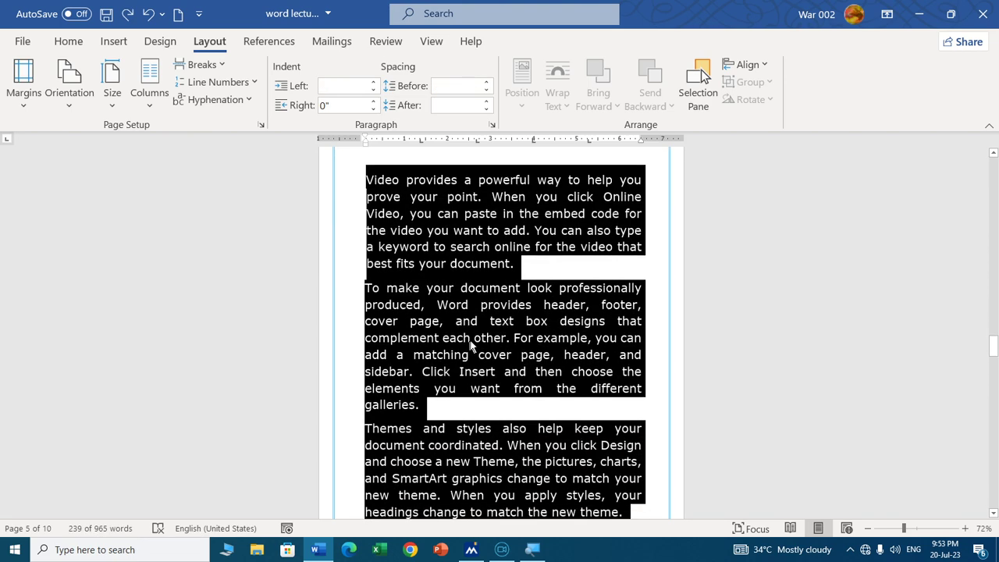
click(472, 334)
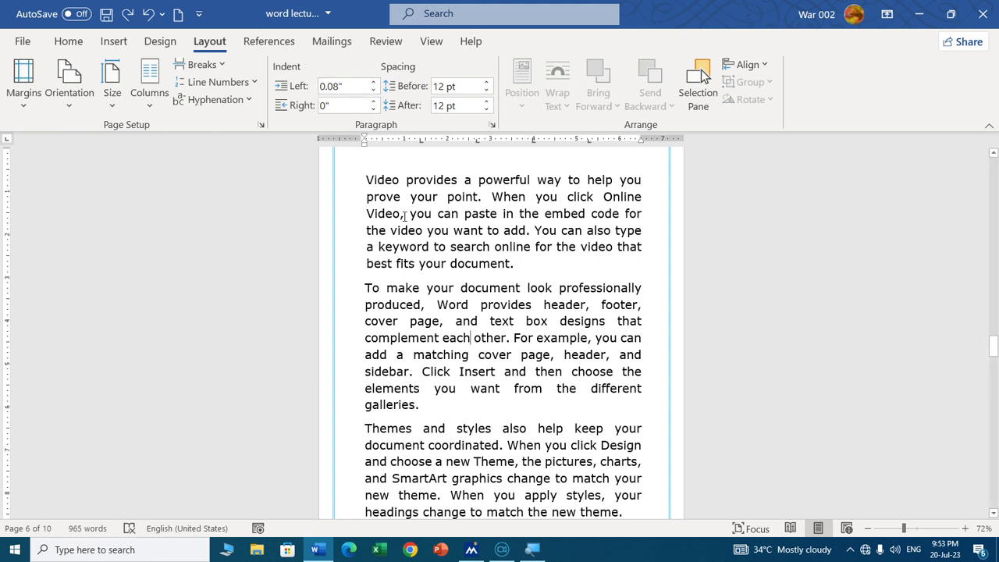
Apply single, double and finally 1.5 line spacing in turn to the "Video provides" paragraph.
drag(366, 181, 530, 265)
scroll(500, 341, up, 1)
scroll(500, 341, up, 1)
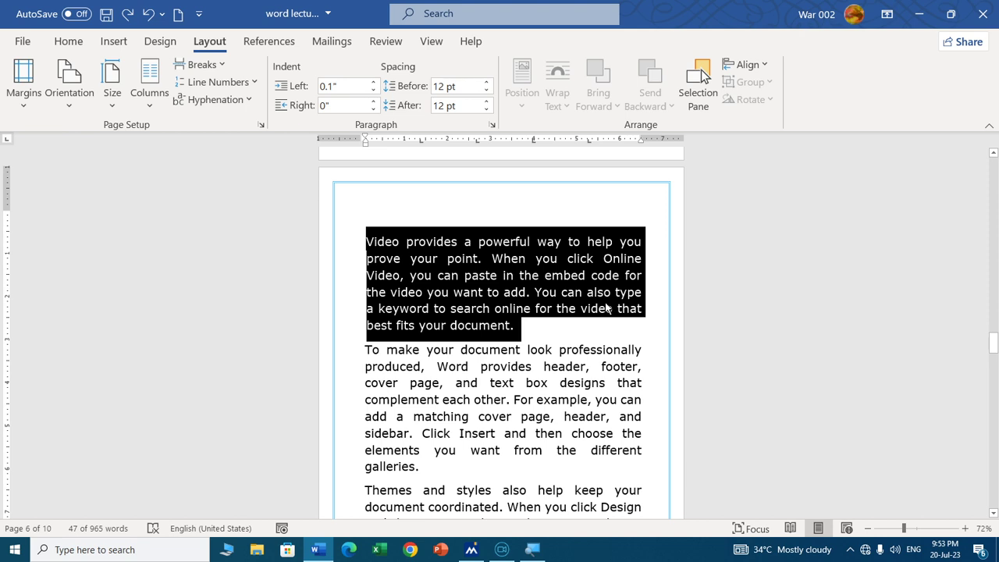
key(ctrl+1)
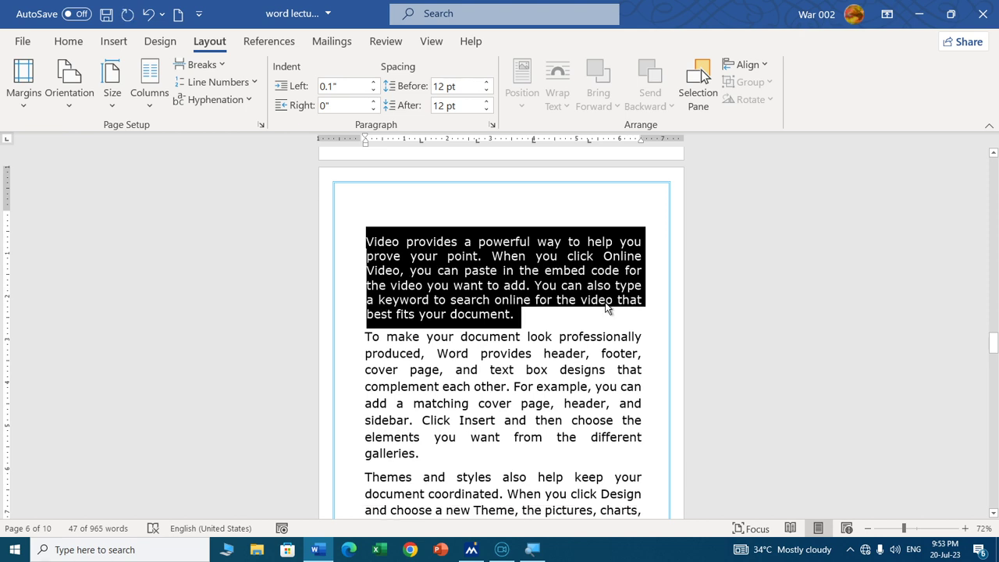
key(ctrl+2)
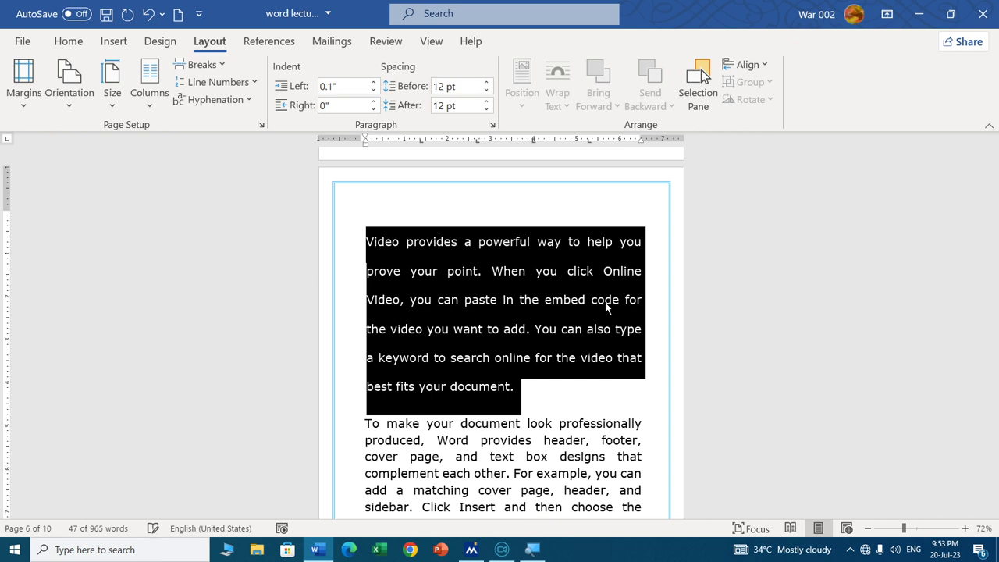
key(ctrl+5)
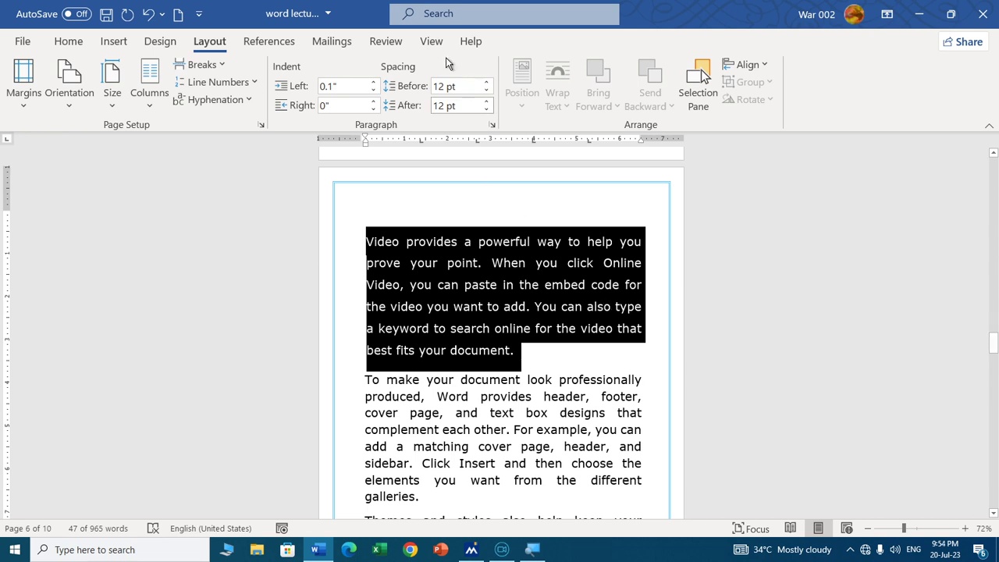
Preview Single, 1.5 lines, Double, At least and Exactly line spacing in the "Video provides" paragraph's settings.
click(491, 124)
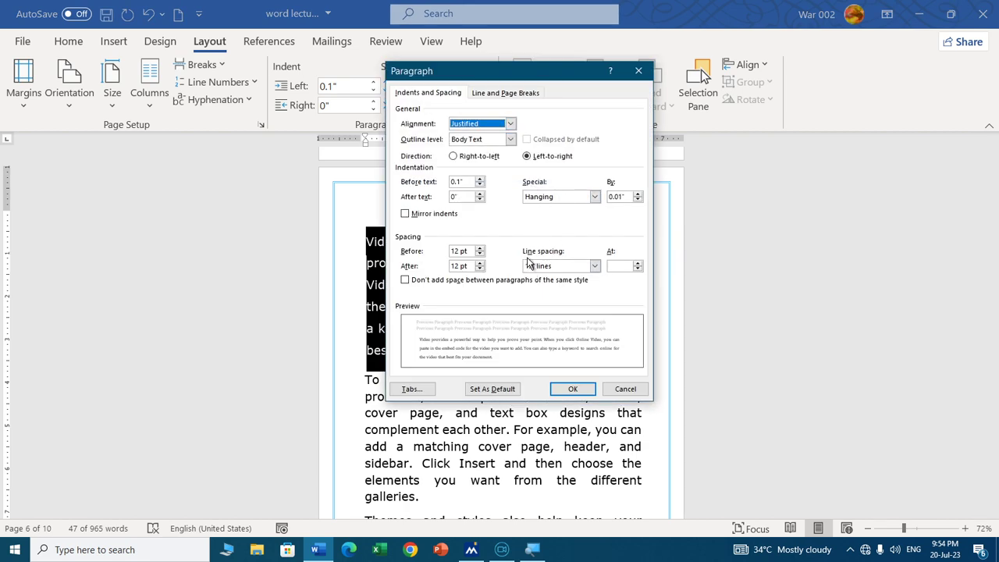
click(594, 267)
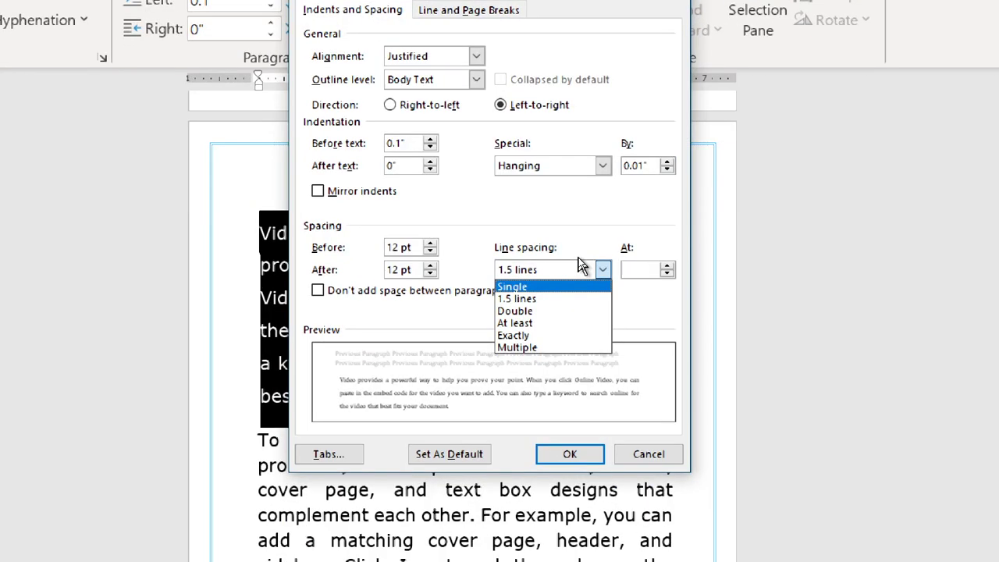
click(562, 285)
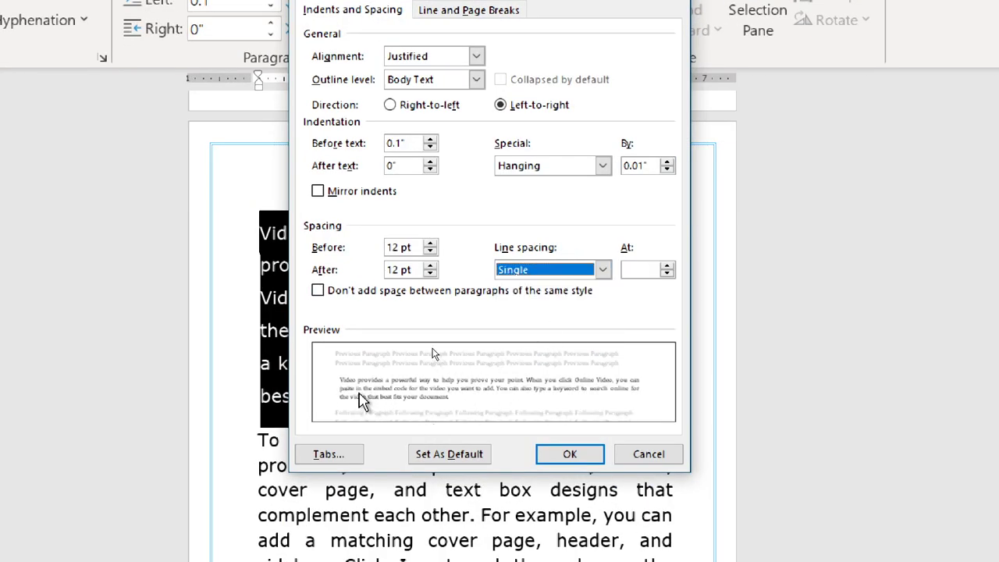
click(599, 270)
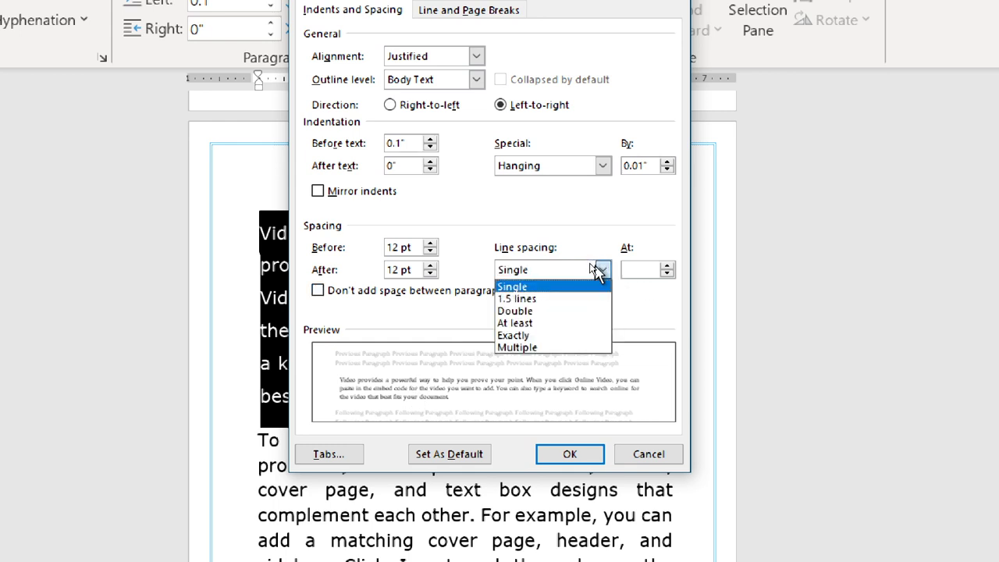
click(569, 299)
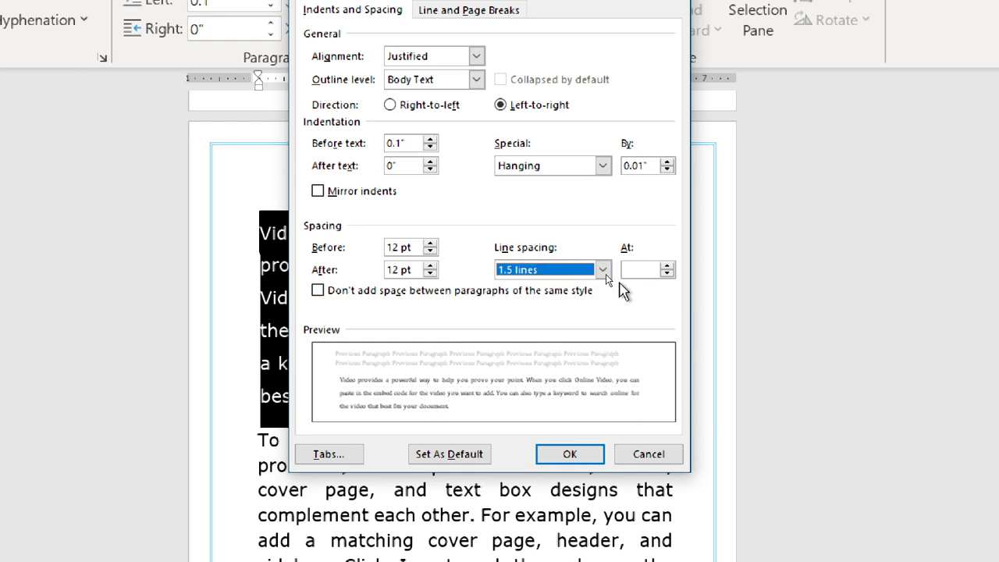
click(602, 270)
click(562, 311)
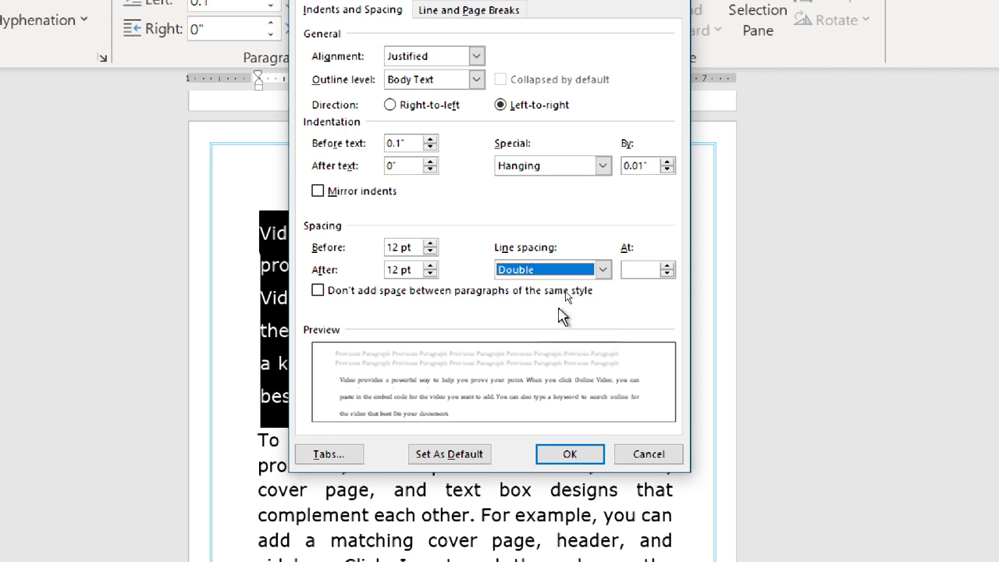
click(601, 270)
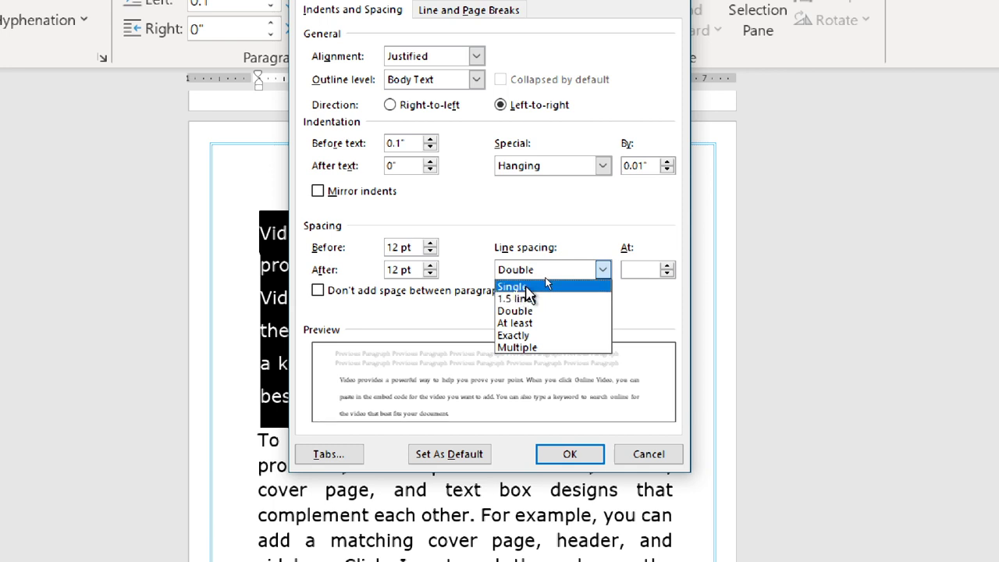
click(540, 323)
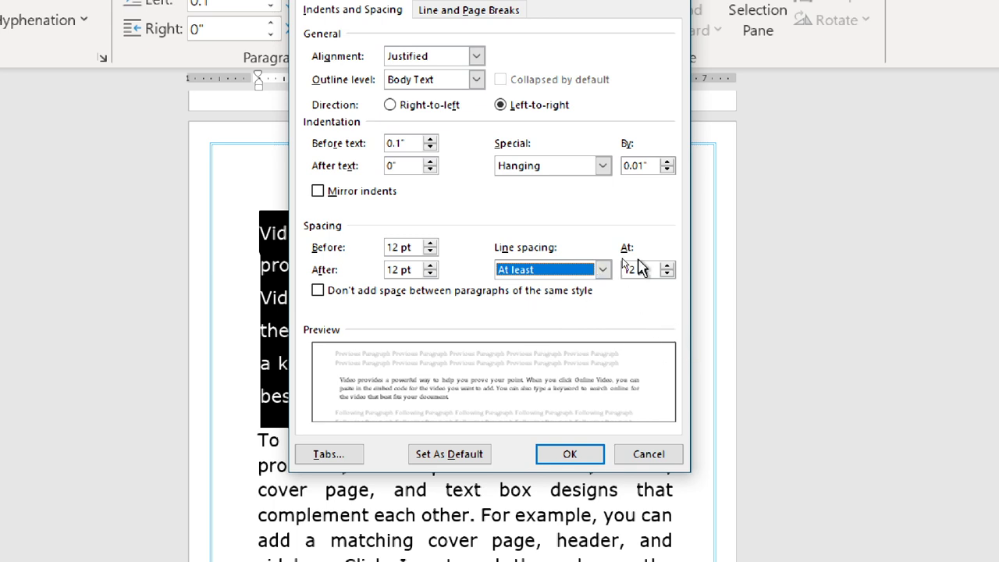
click(602, 270)
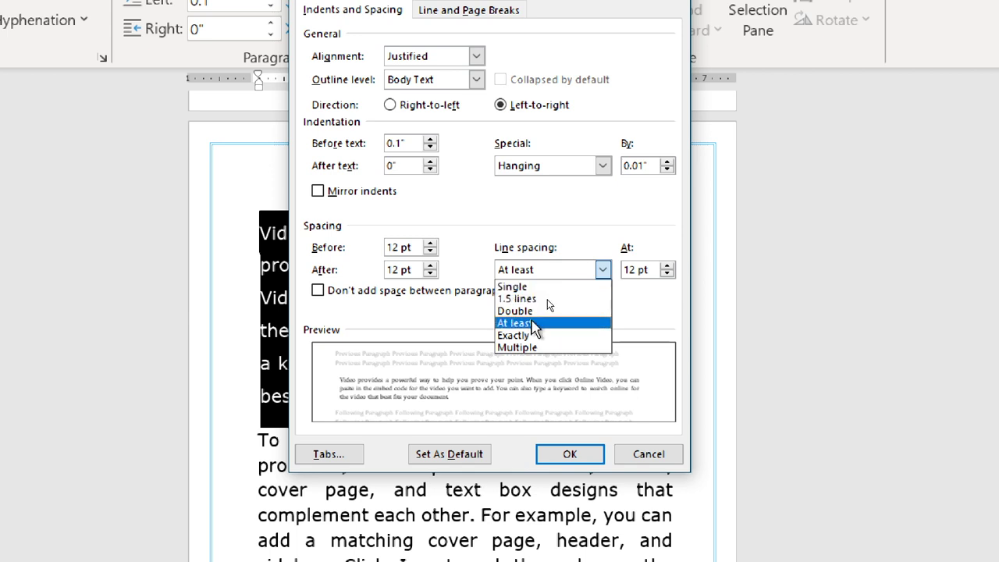
click(535, 336)
Set the "Video provides" paragraph's line spacing to Multiple at 3, apply it and deselect the text.
click(599, 270)
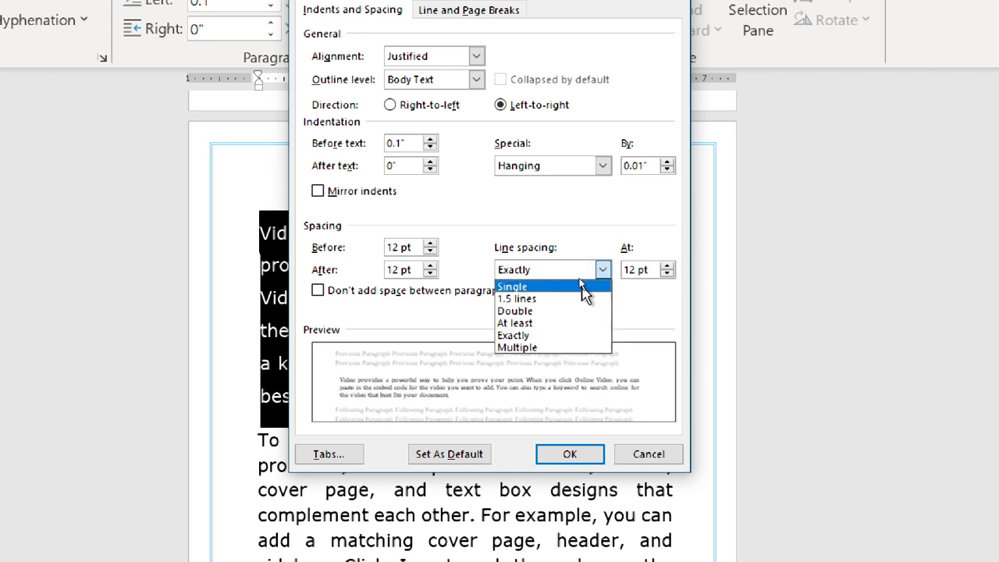
click(563, 351)
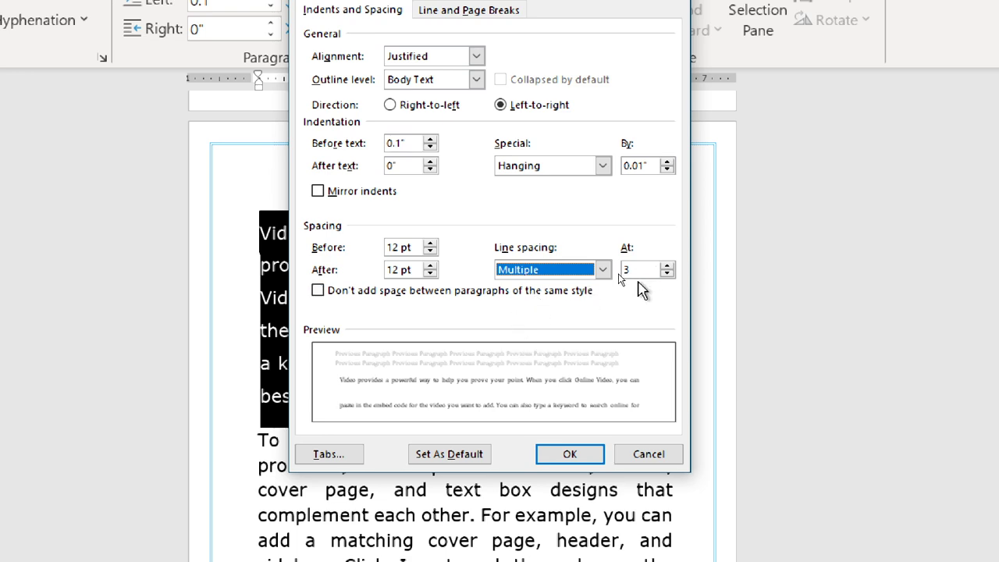
click(591, 463)
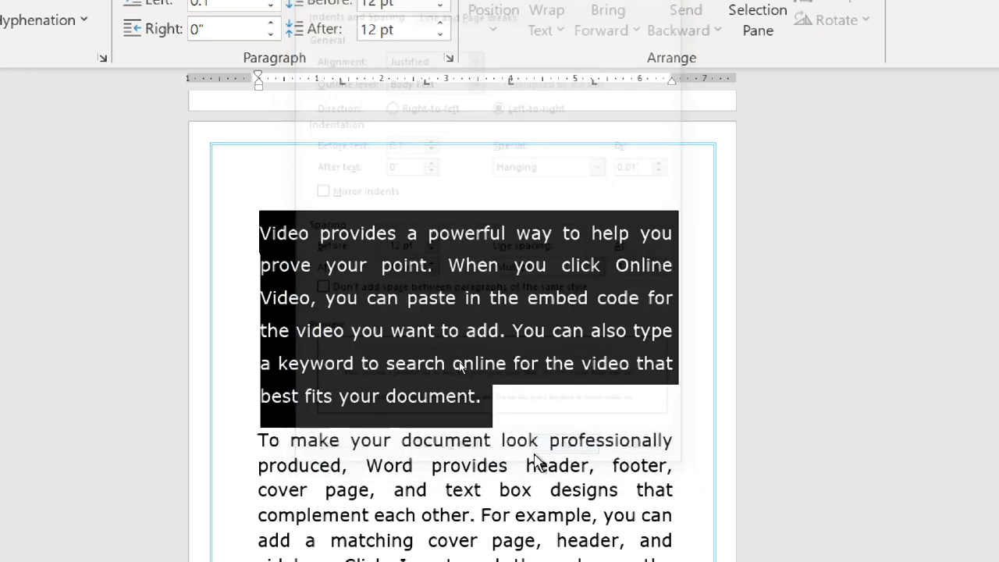
scroll(434, 320, down, 2)
click(382, 305)
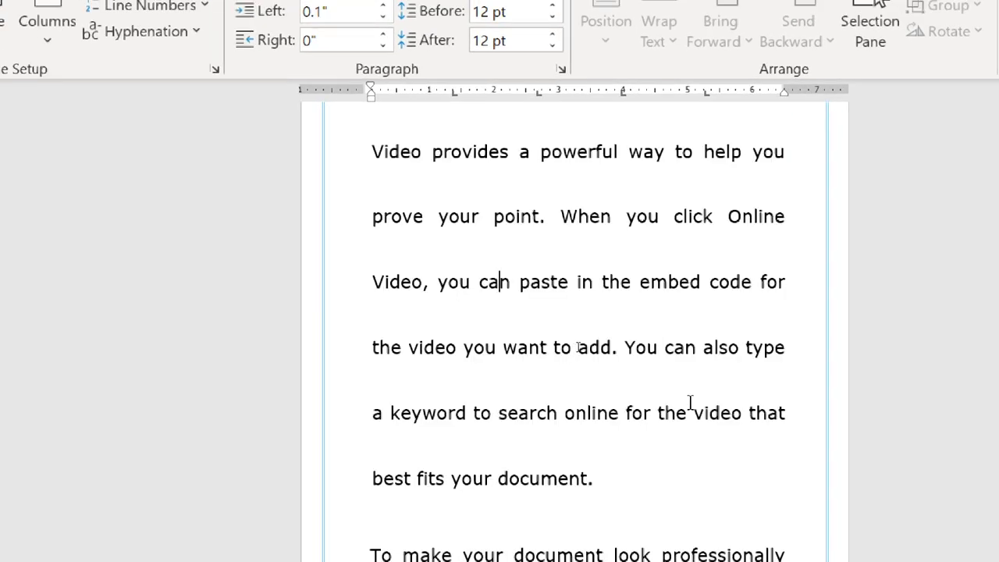
Check the line spacing in the paragraph settings of the "To make your document" paragraph and close them without changes.
scroll(527, 324, up, 2)
drag(370, 238, 645, 561)
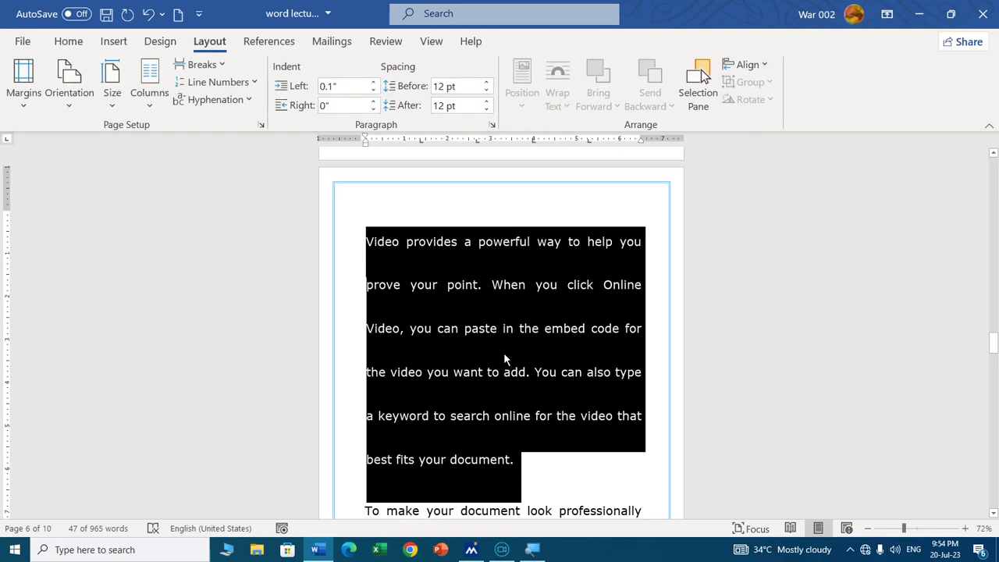
scroll(496, 354, down, 5)
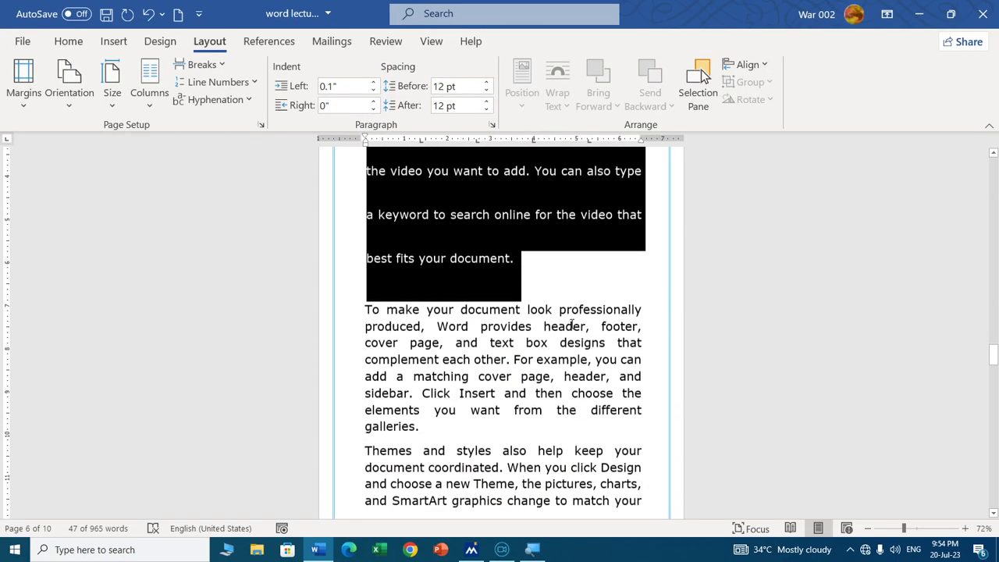
click(473, 327)
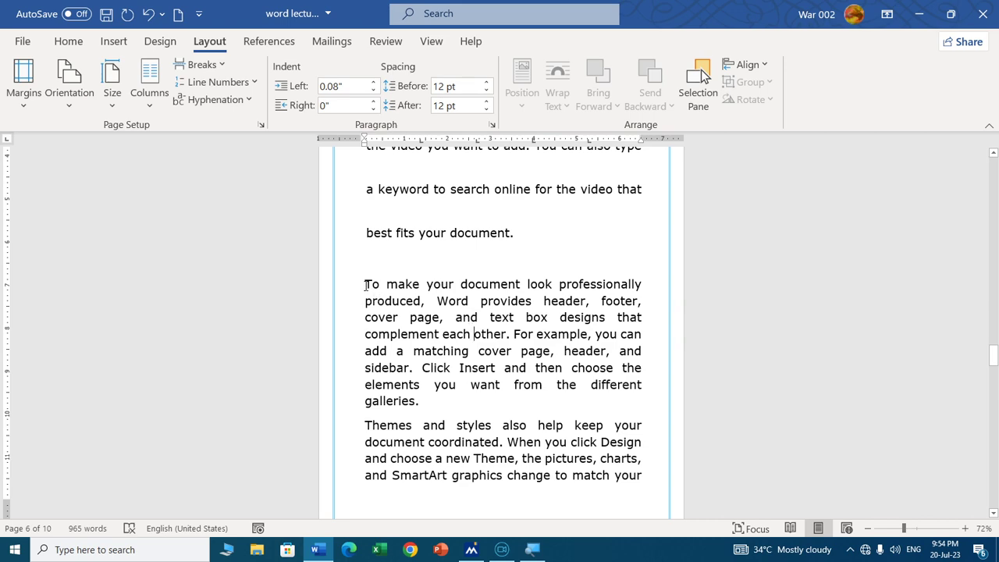
drag(365, 284, 428, 400)
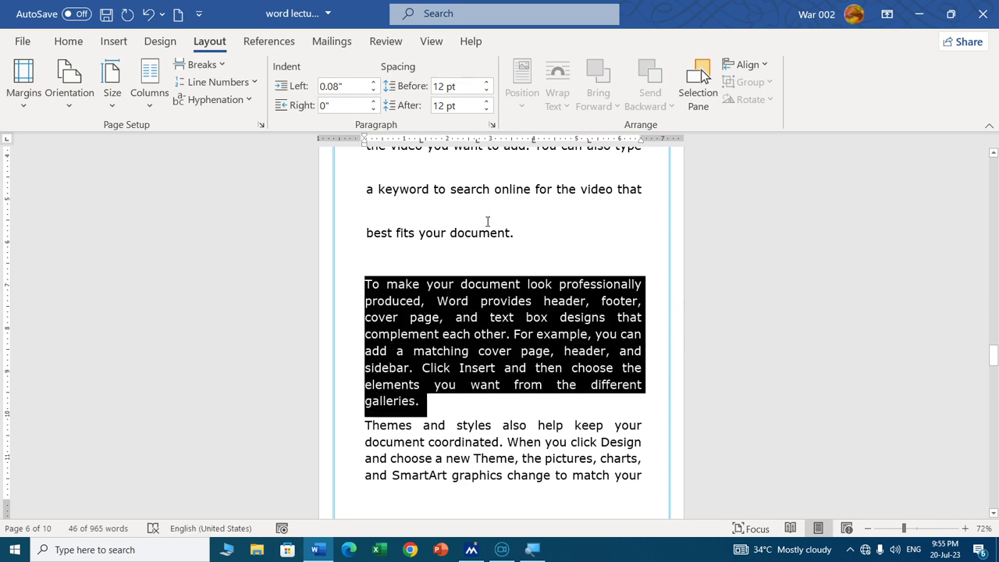
click(491, 125)
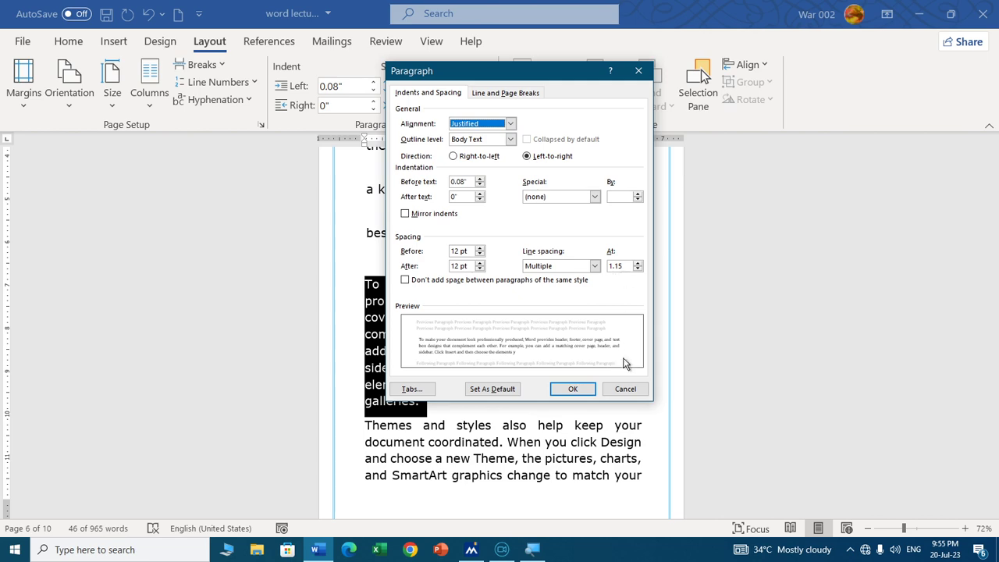
click(628, 389)
Set the "Video provides" paragraph's line spacing to Multiple at 1.15, apply it and undo the change.
scroll(469, 351, up, 5)
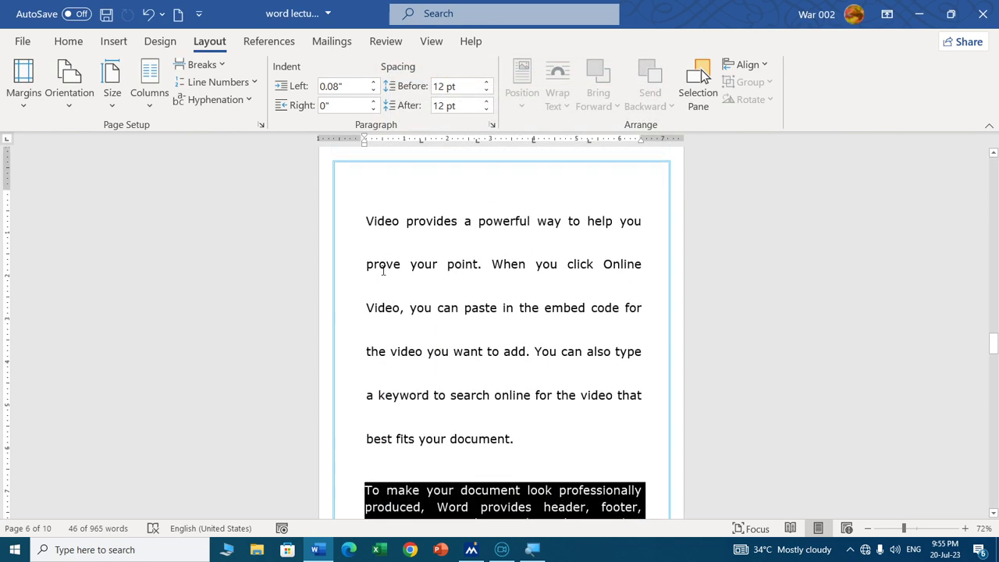
drag(364, 227, 529, 439)
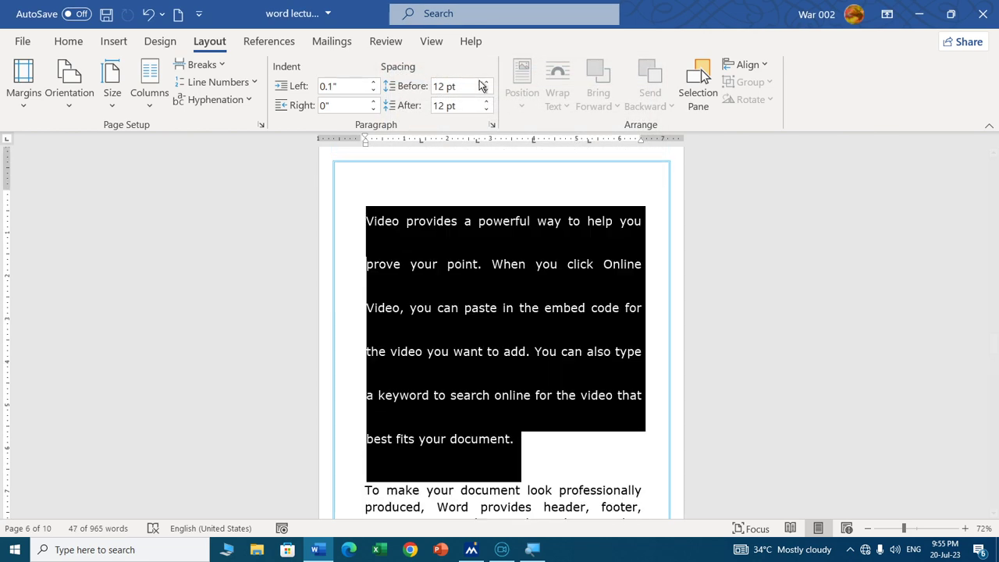
click(491, 128)
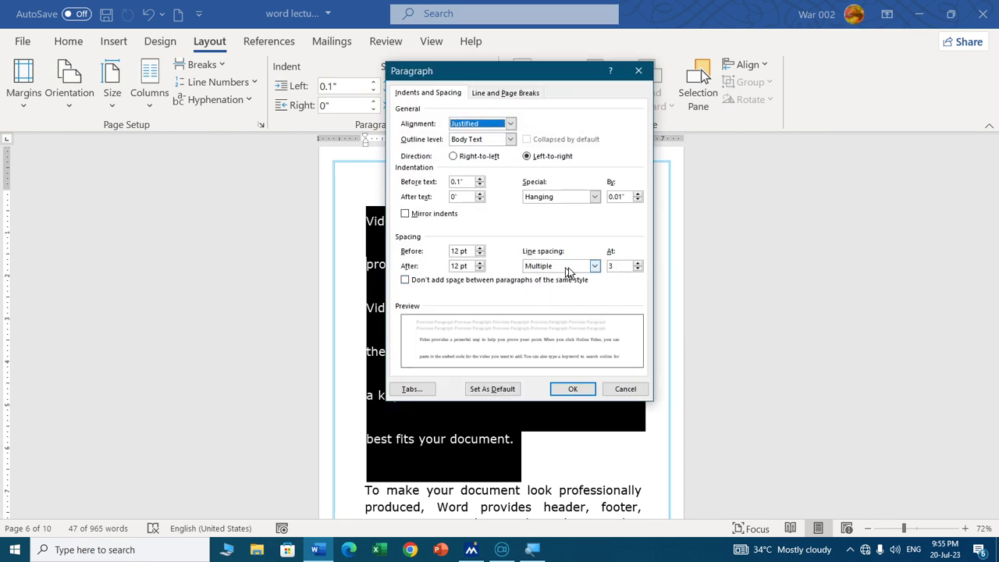
click(616, 267)
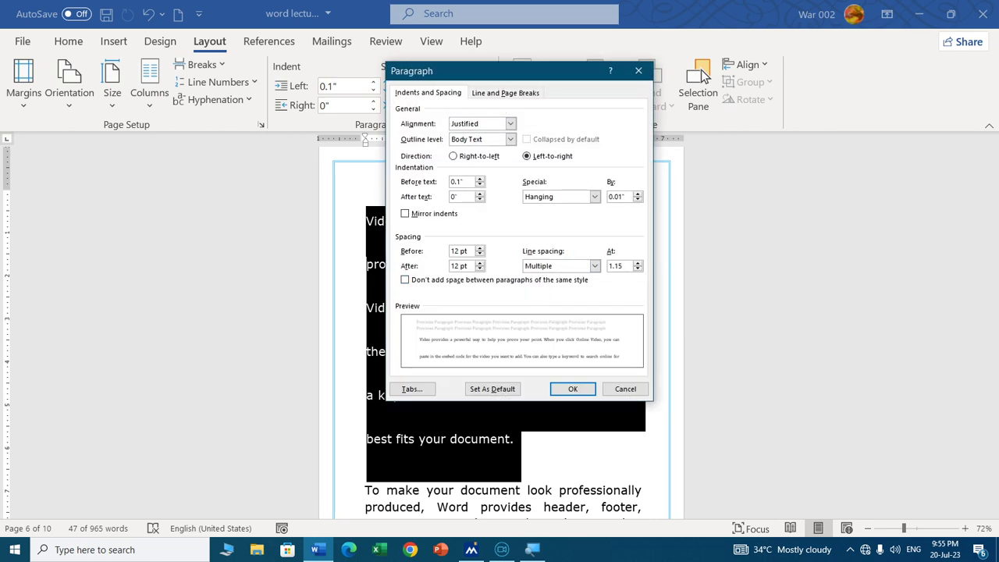
key(Return)
click(437, 321)
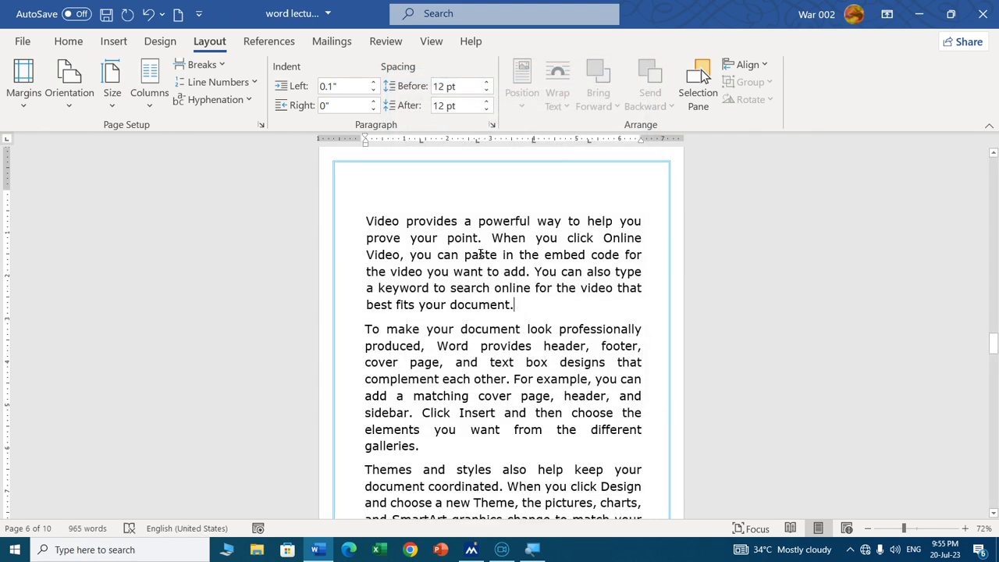
scroll(429, 316, down, 1)
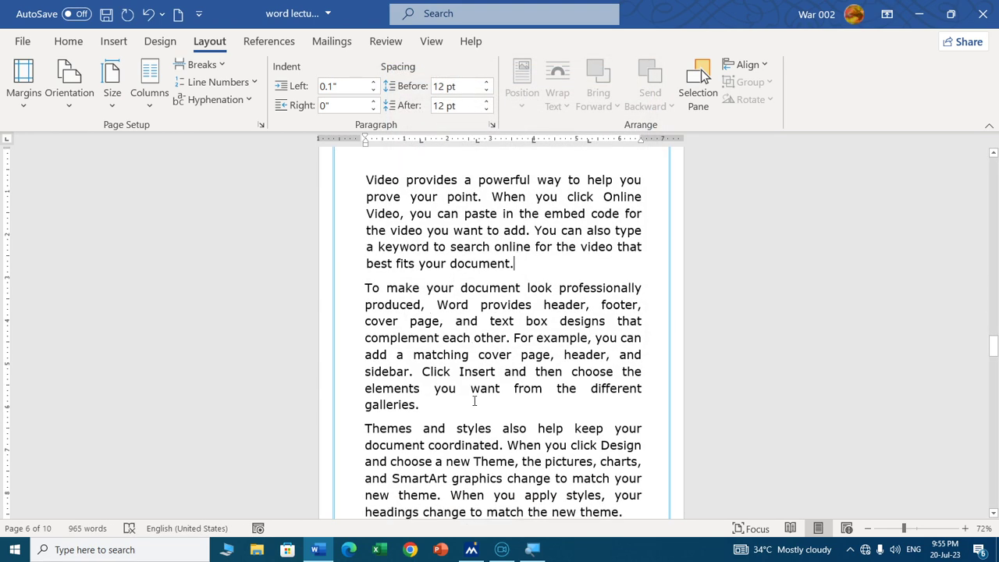
key(ctrl+y)
click(473, 351)
Copy the "To make your document" paragraph's formatting onto the "Video provides" paragraph with Format Painter and deselect the text.
scroll(475, 348, down, 2)
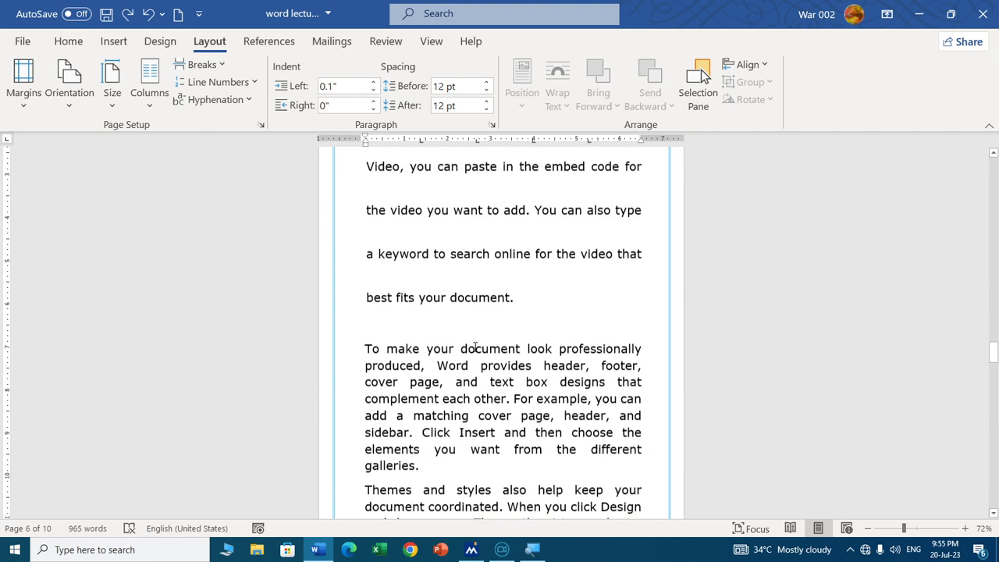
scroll(475, 349, down, 1)
shift+click(467, 449)
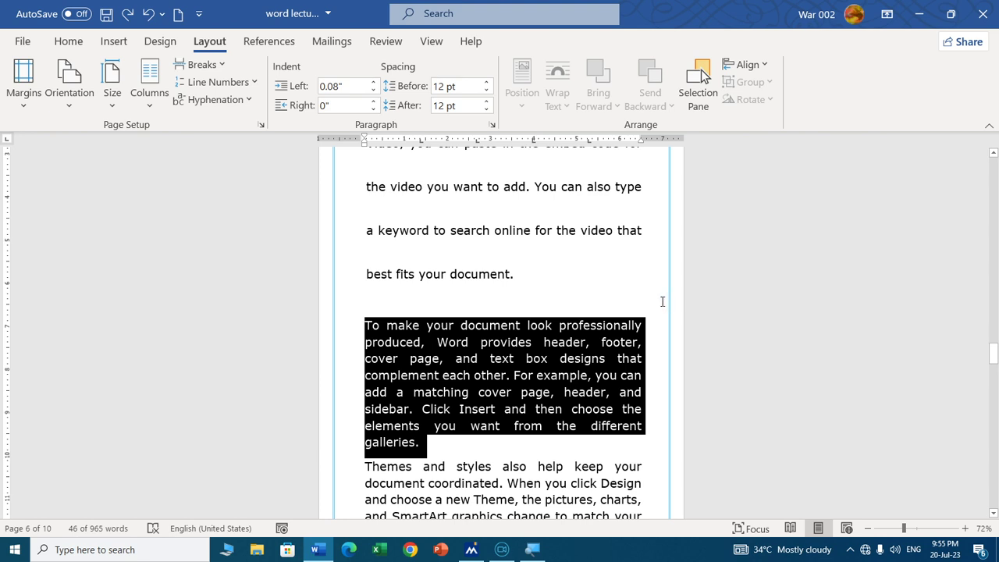
click(83, 42)
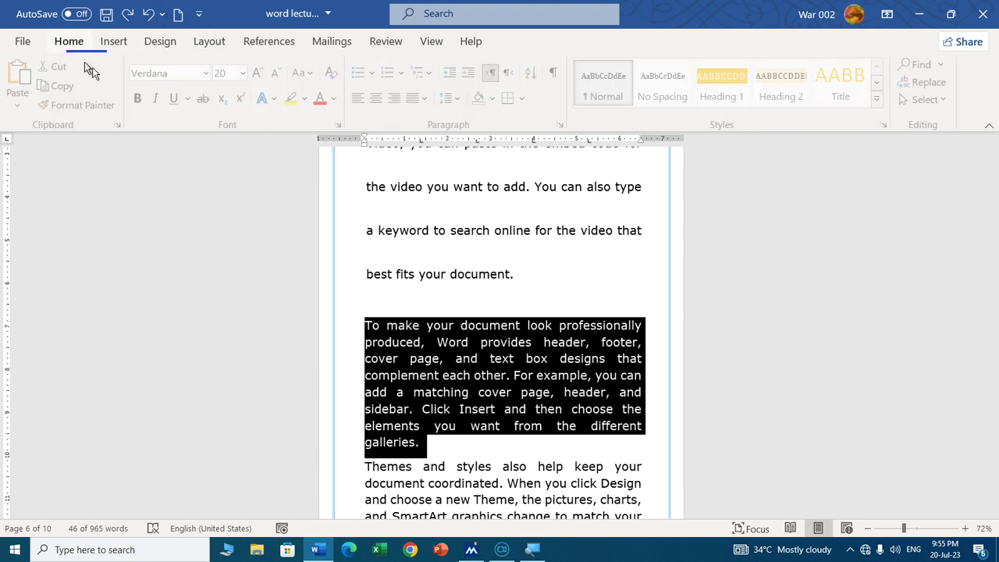
click(64, 108)
scroll(364, 250, up, 4)
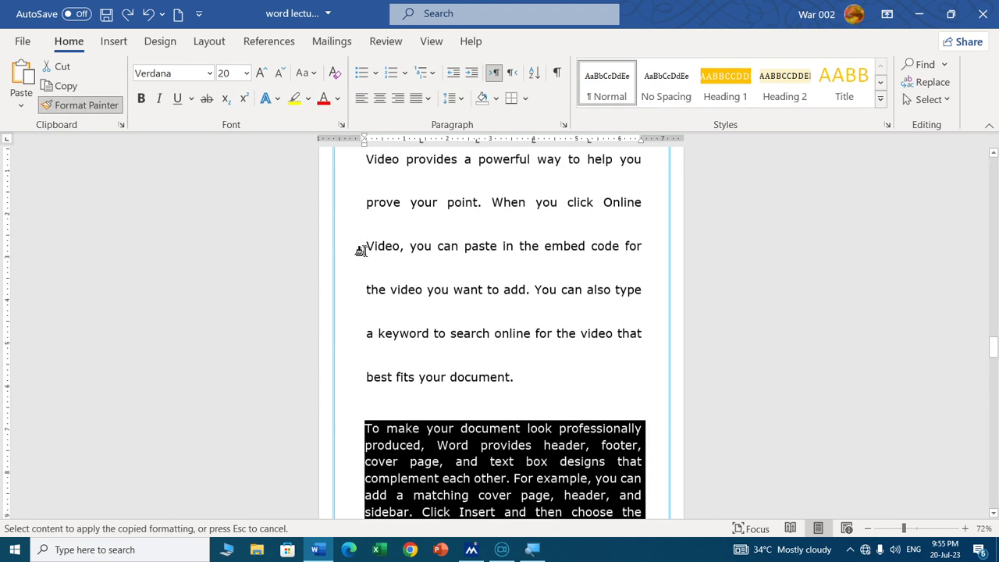
mouse_move(361, 221)
mouse_down()
mouse_move(397, 261)
mouse_move(433, 356)
mouse_move(536, 398)
mouse_move(557, 440)
mouse_up()
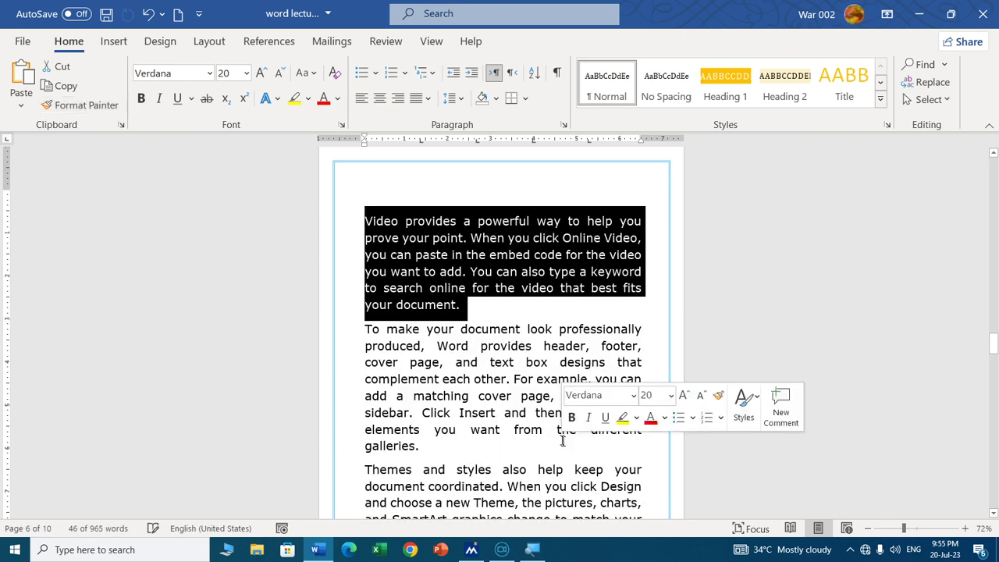
click(477, 360)
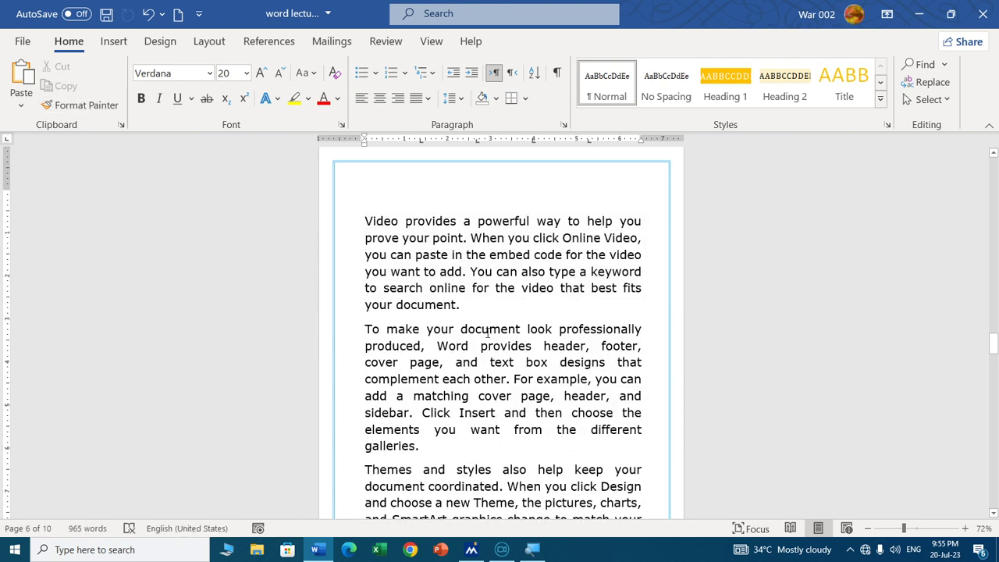
Return to the first page and review the Page Layout learning points for Paragraph and Arrange.
scroll(702, 319, up, 4)
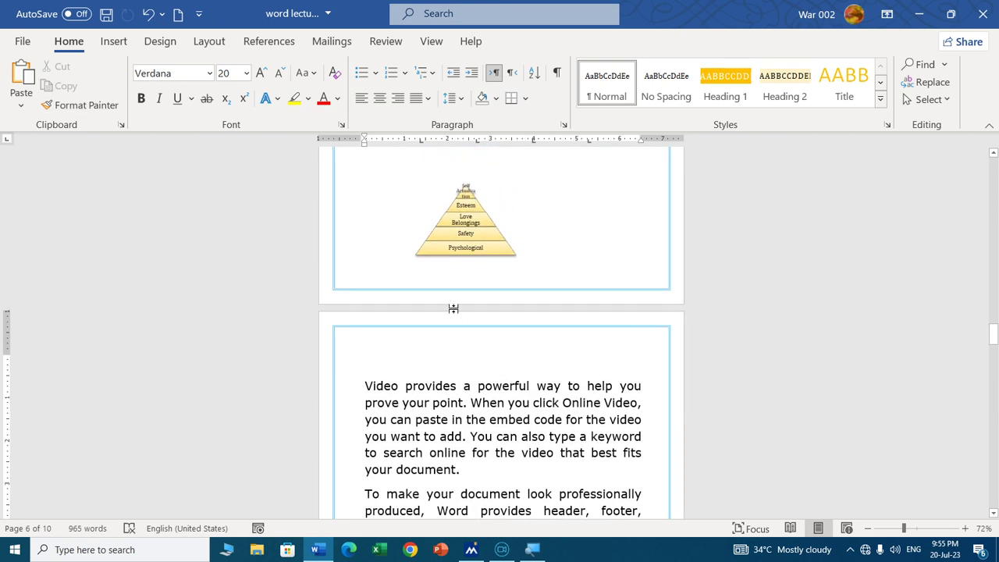
scroll(454, 309, up, 15)
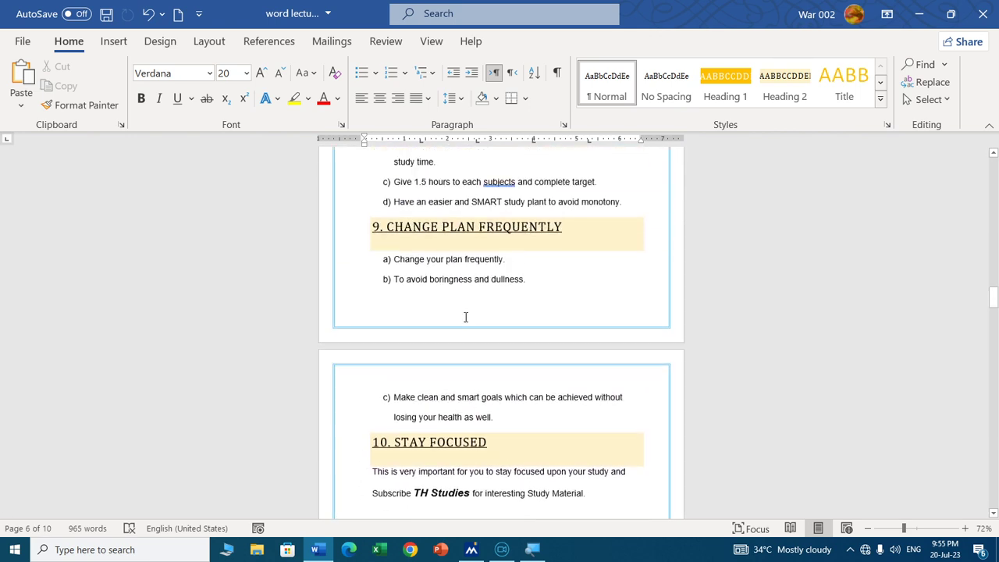
scroll(465, 317, up, 4)
click(209, 40)
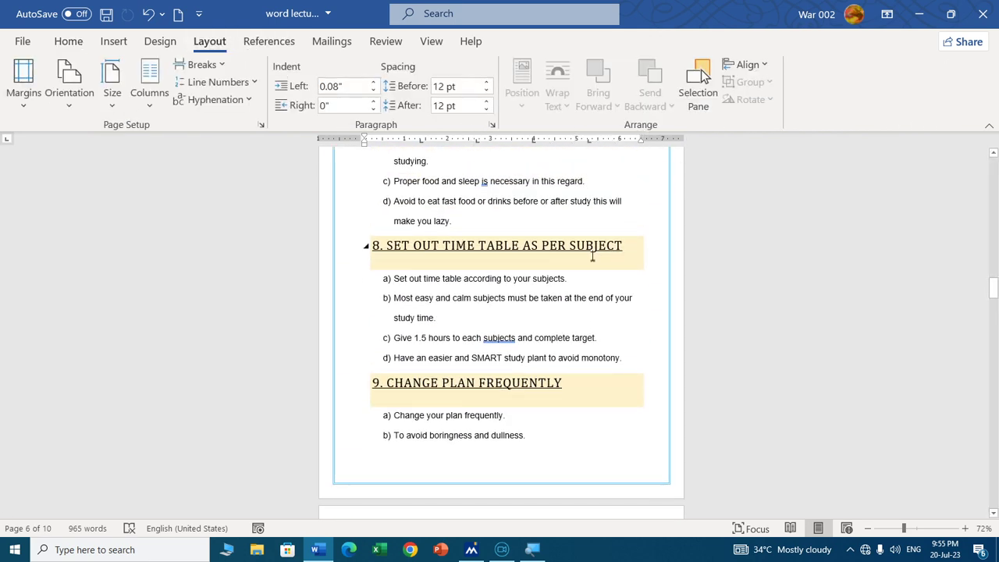
scroll(547, 281, up, 20)
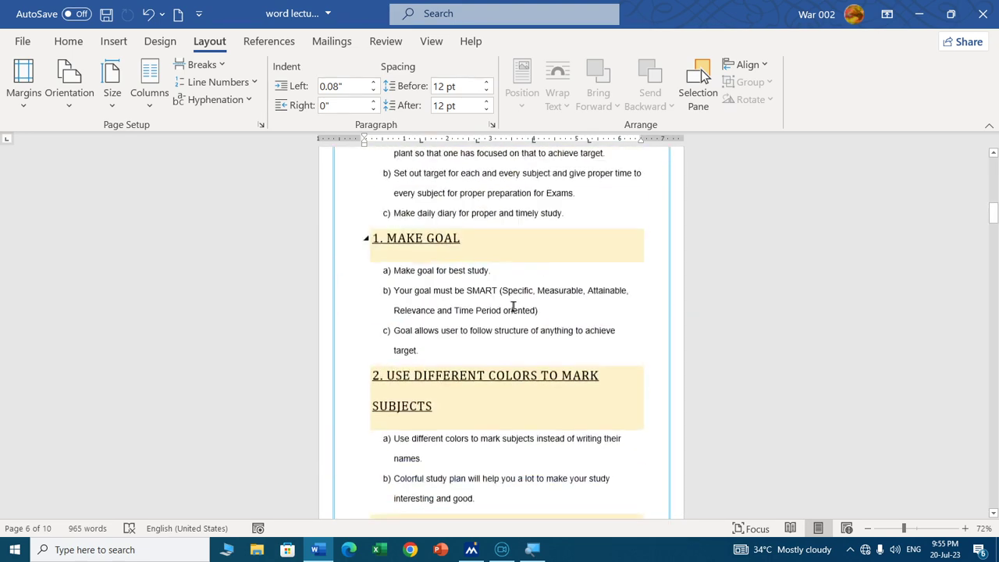
scroll(513, 307, up, 20)
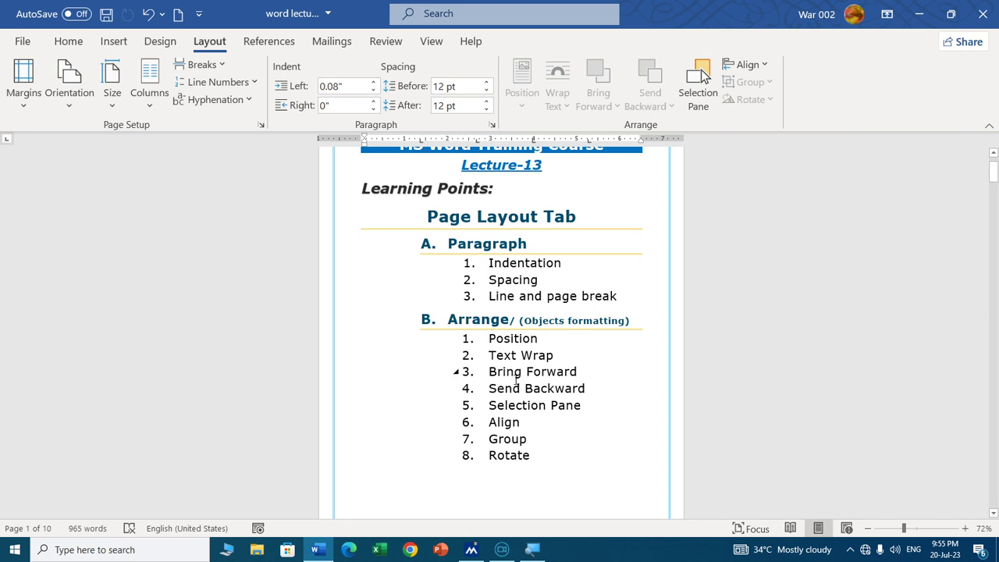
Look through the insertable object types, including pictures, shapes and SmartArt graphics, and close them without inserting anything.
click(113, 41)
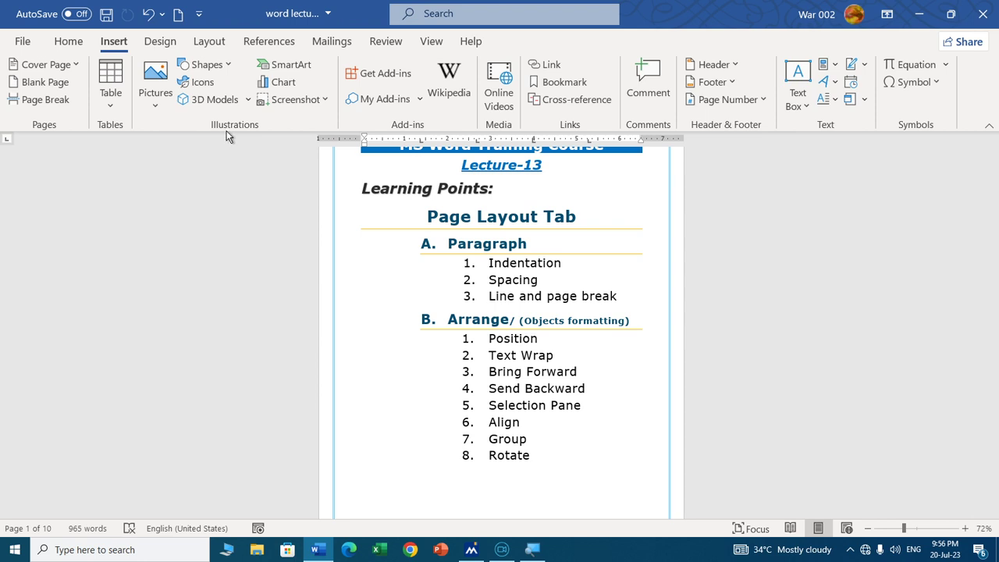
click(156, 93)
click(156, 93)
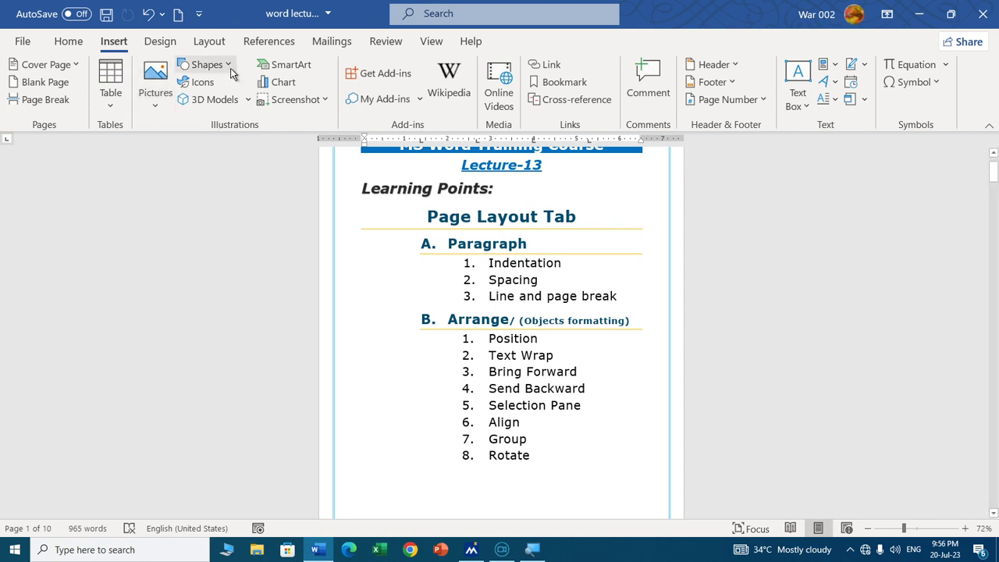
click(206, 64)
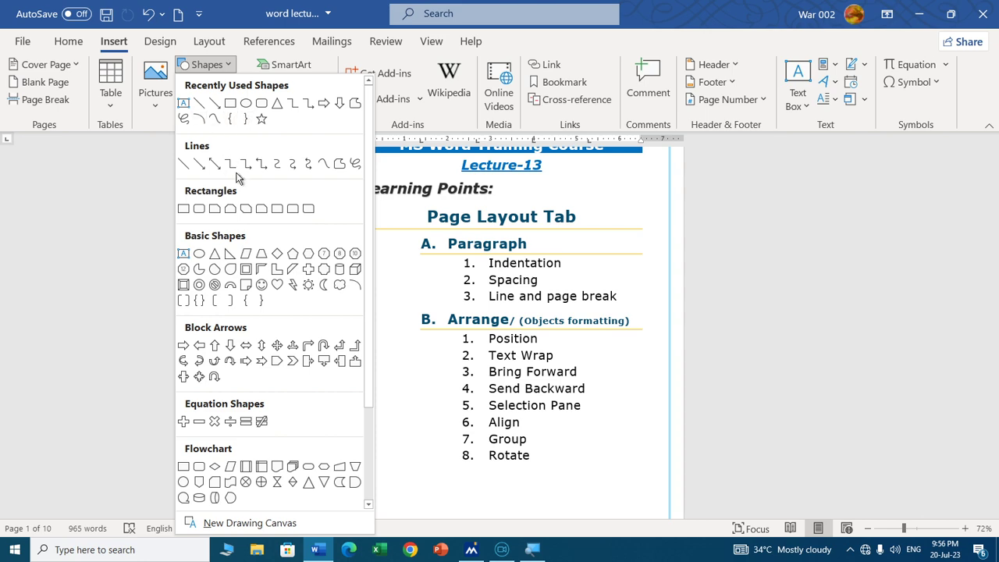
click(289, 64)
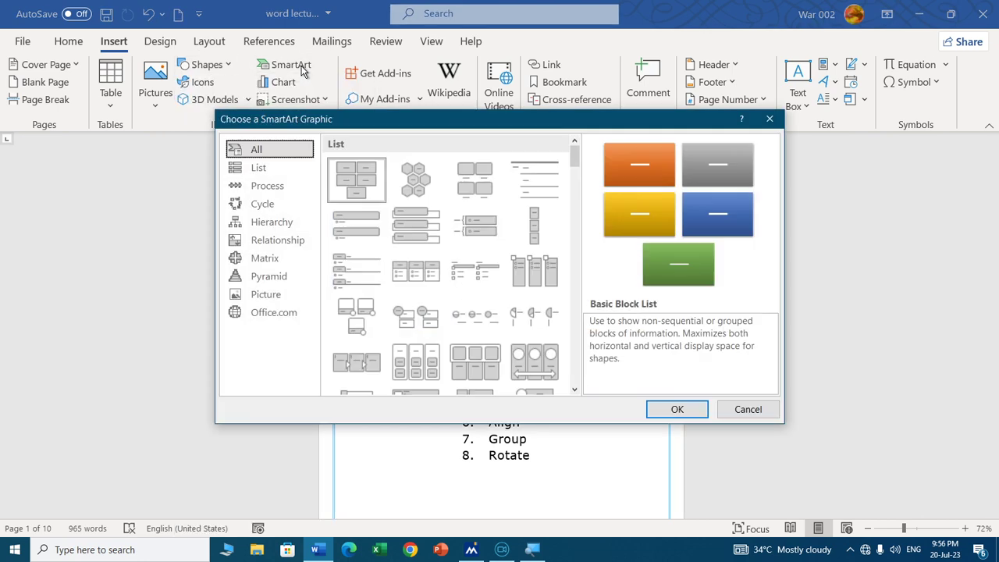
click(742, 412)
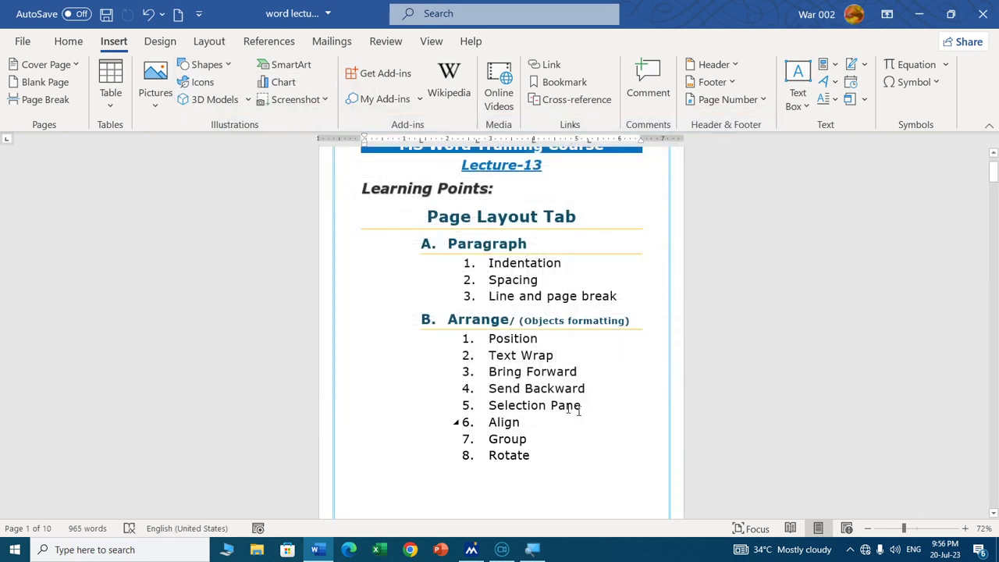
Locate the pyramid SmartArt graphic on page 5, zoom in on it, and select and deselect its Esteem level.
scroll(546, 312, down, 3)
scroll(542, 268, down, 20)
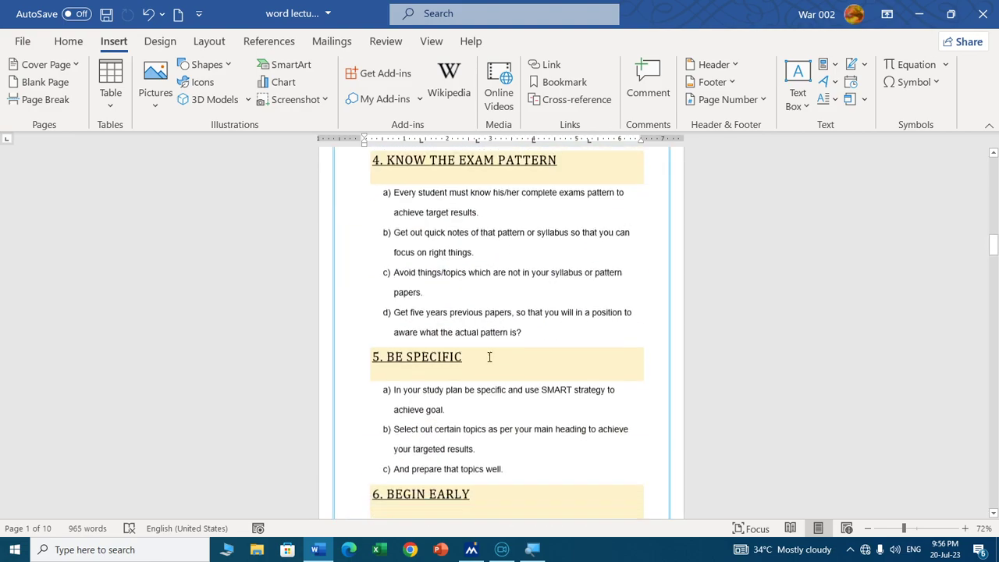
scroll(494, 367, down, 20)
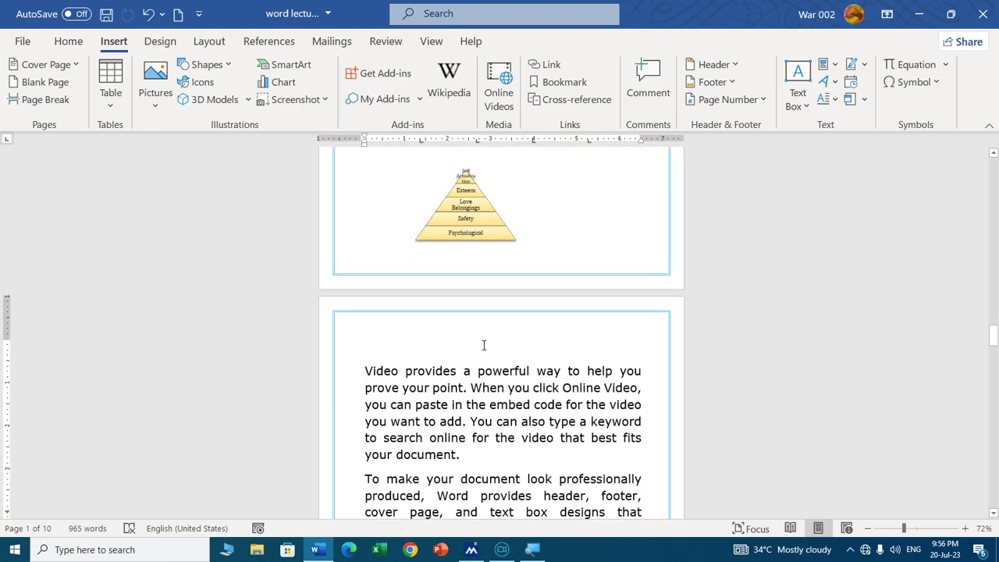
scroll(518, 326, up, 5)
scroll(506, 290, down, 2)
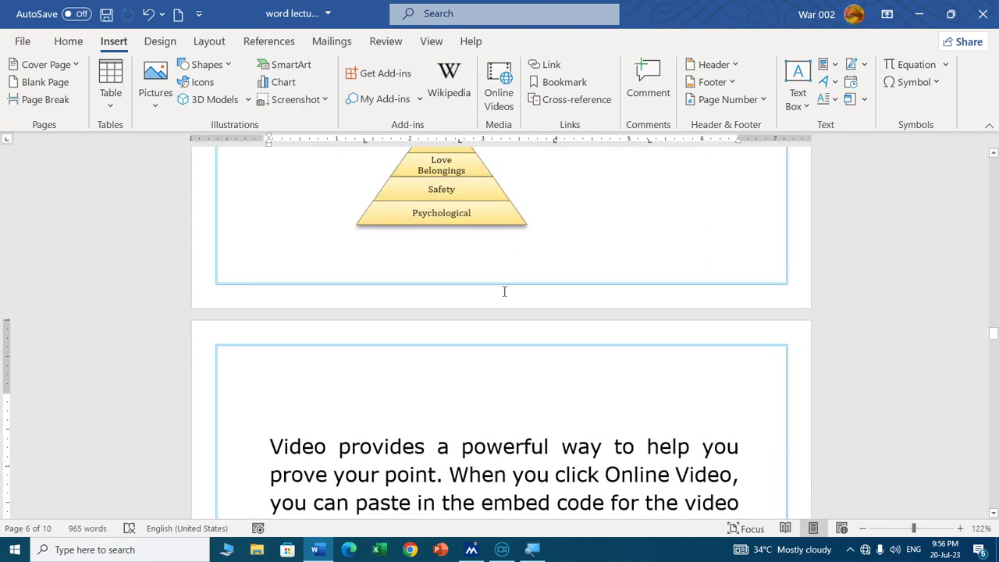
scroll(481, 270, up, 2)
scroll(482, 269, up, 1)
click(440, 286)
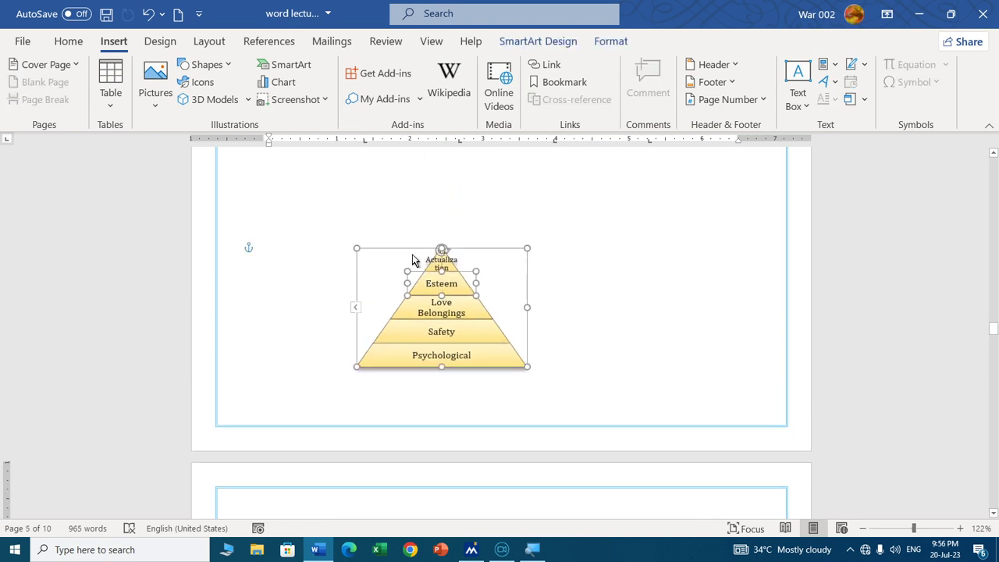
click(539, 261)
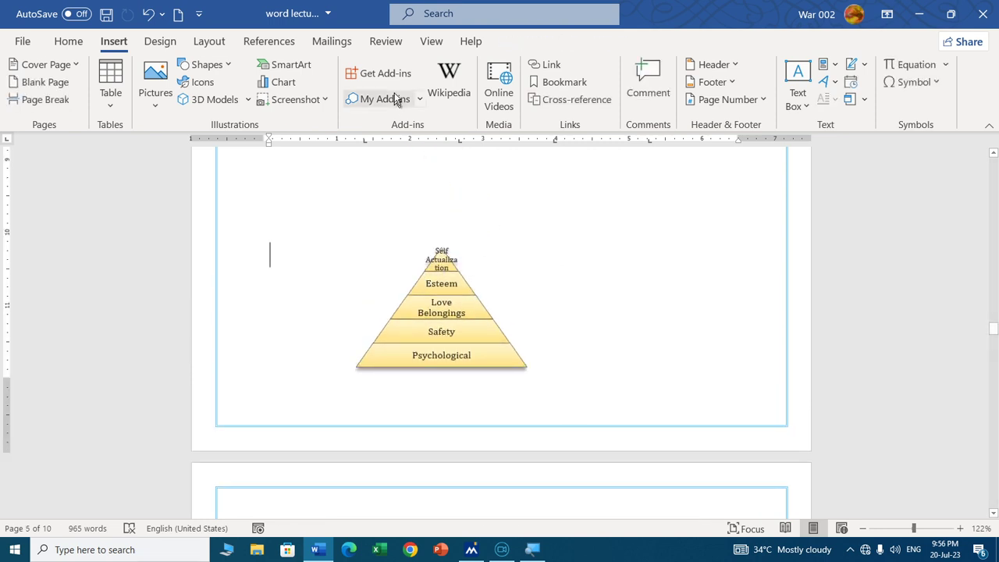
Select the whole pyramid SmartArt graphic and check which Arrange commands are available for it.
click(210, 41)
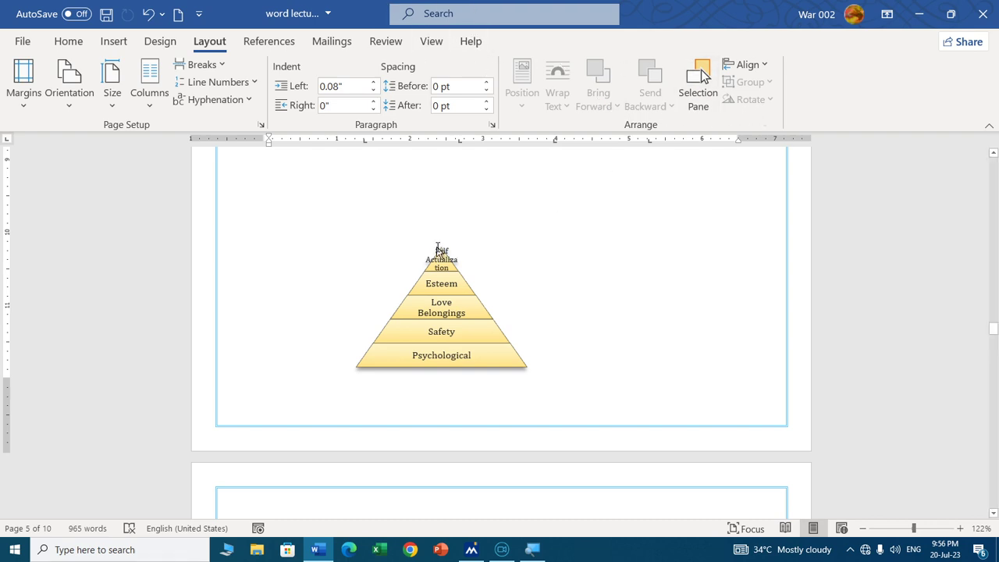
click(441, 255)
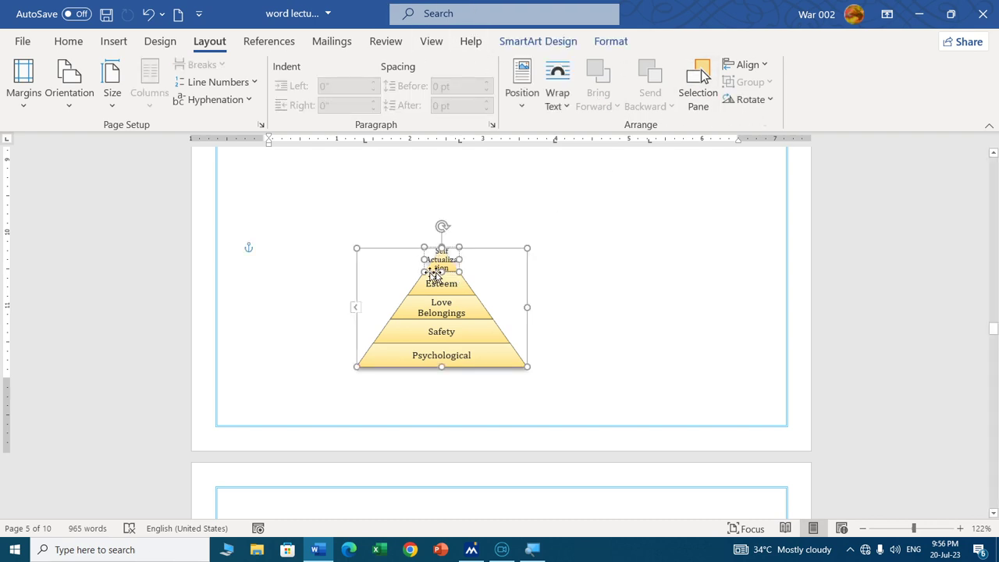
click(401, 248)
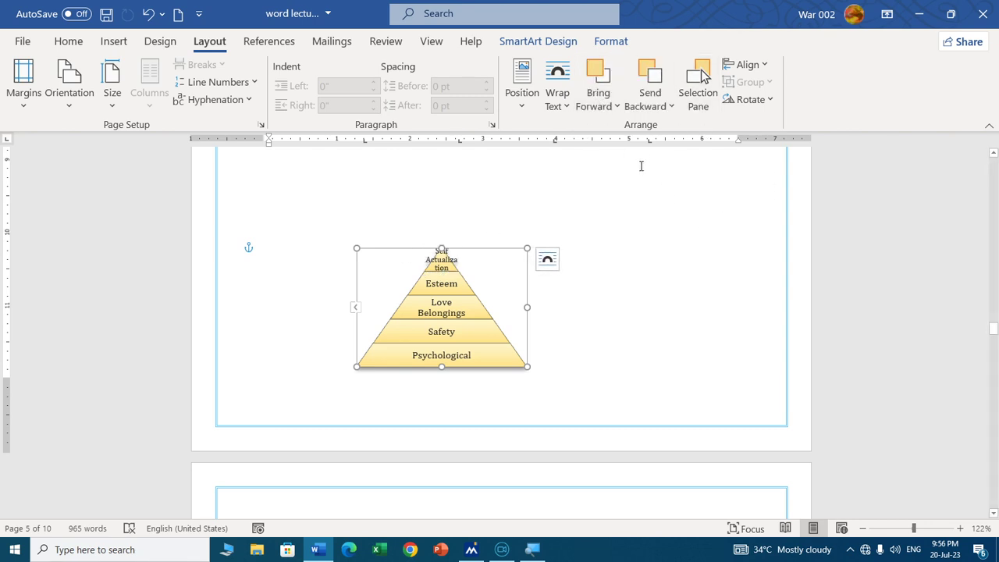
scroll(614, 276, up, 6)
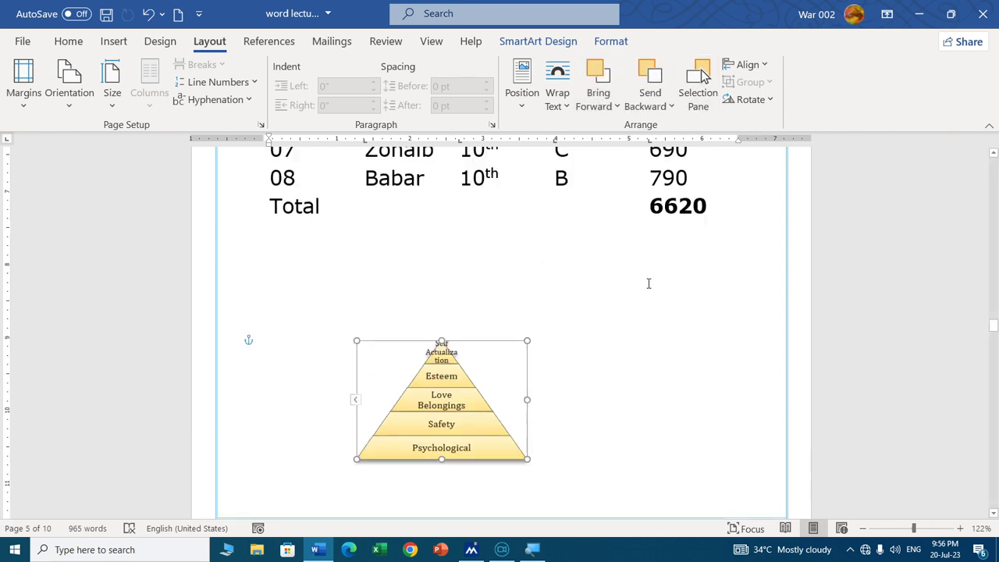
scroll(644, 281, down, 4)
scroll(617, 282, down, 5)
scroll(582, 280, up, 1)
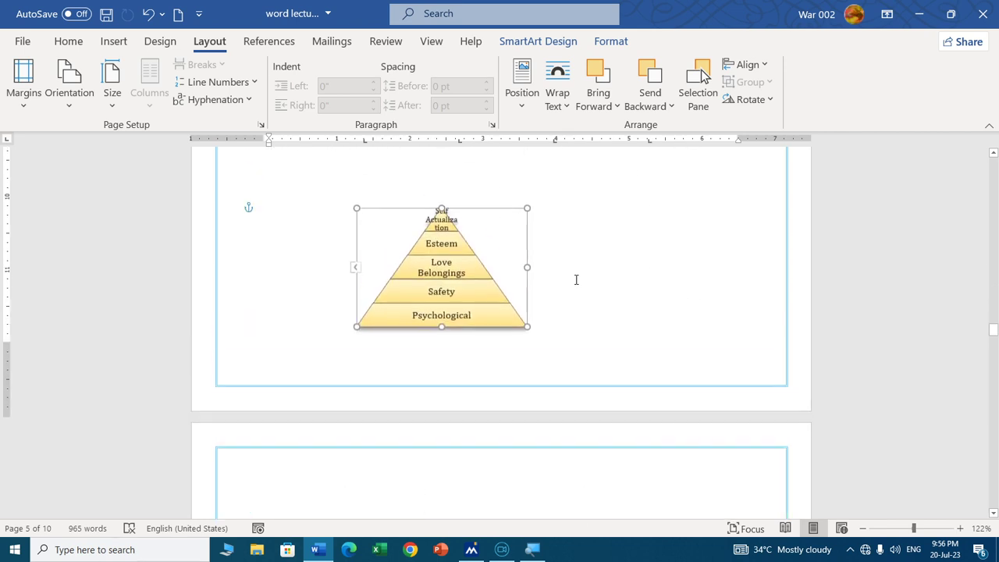
ctrl+scroll(450, 266, down, 2)
click(436, 244)
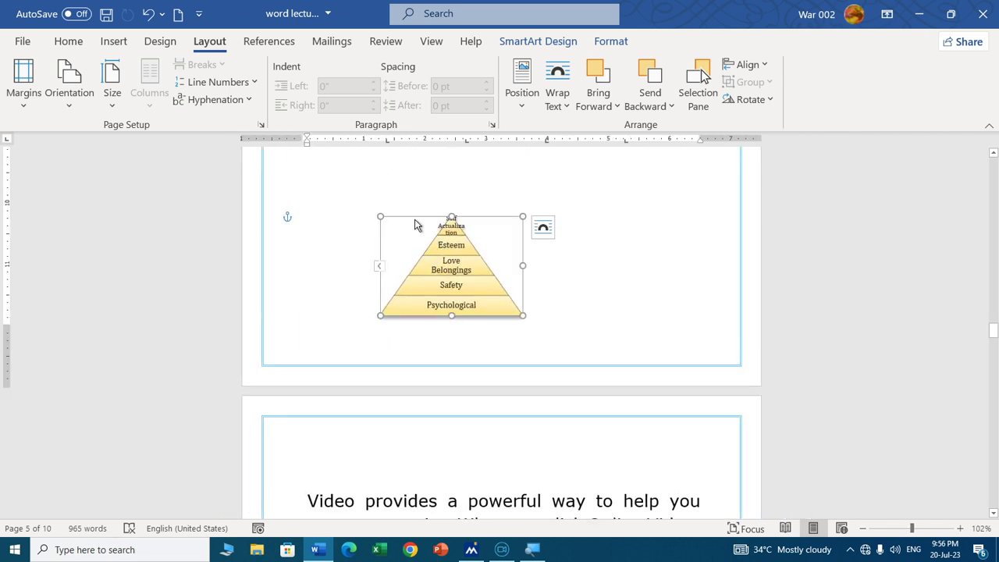
Split the "Video provides" paragraph before "can paste in the embed code" with two paragraph breaks.
scroll(380, 374, down, 3)
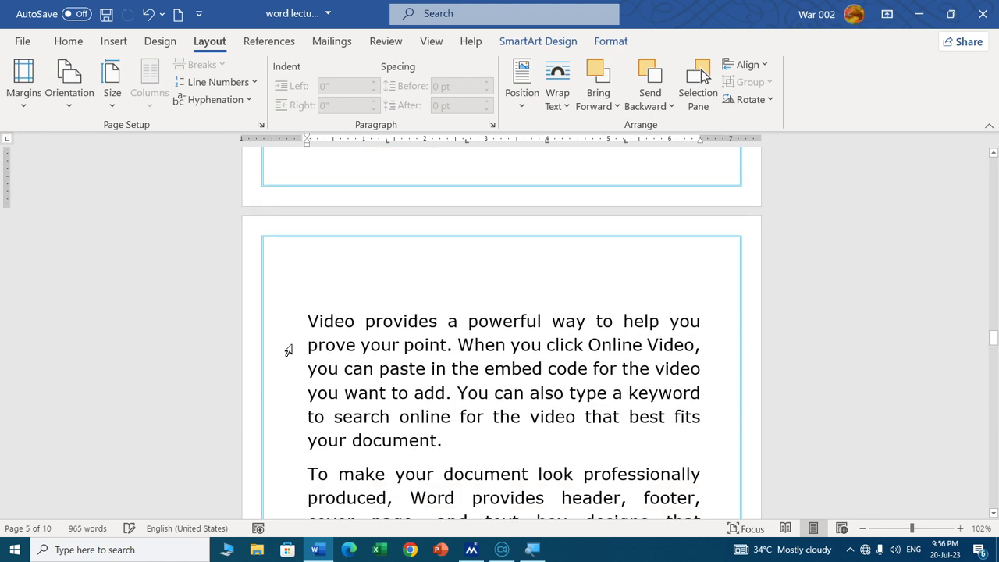
click(344, 368)
key(Return)
key(Return)
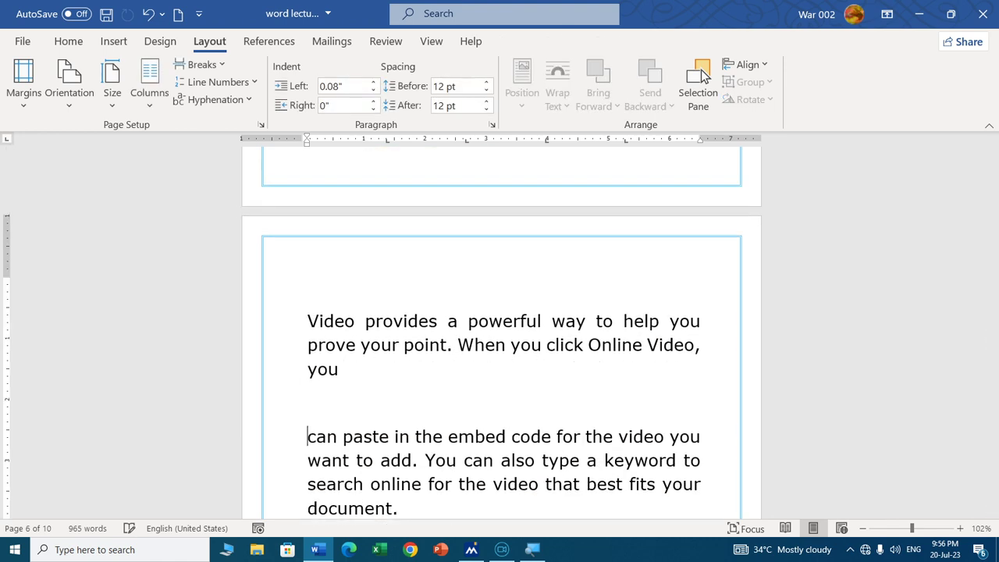
Undo the split of the "Video provides" paragraph and insert several blank paragraphs above it on page 6.
key(ctrl+z)
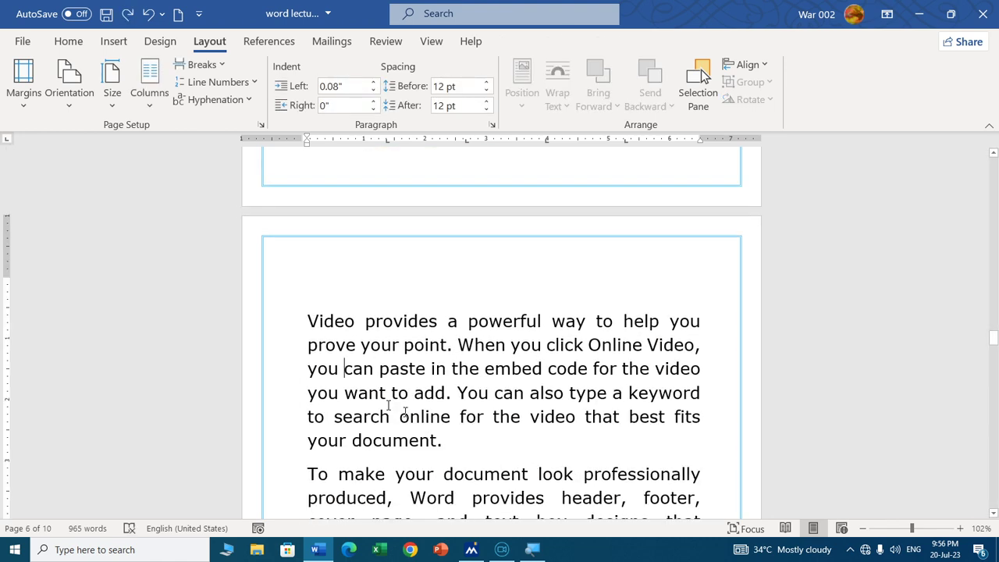
key(Return)
key(Return)
key(Return)
key(Return)
key(Return)
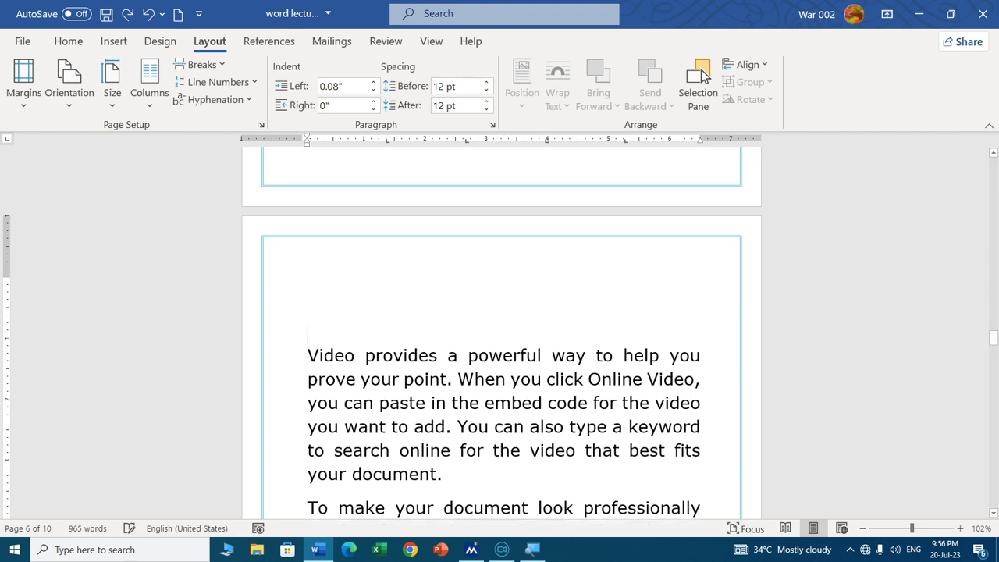
Move the pyramid SmartArt graphic from page 5 into the blank space above the "Video provides" paragraph on page 6.
scroll(394, 310, up, 5)
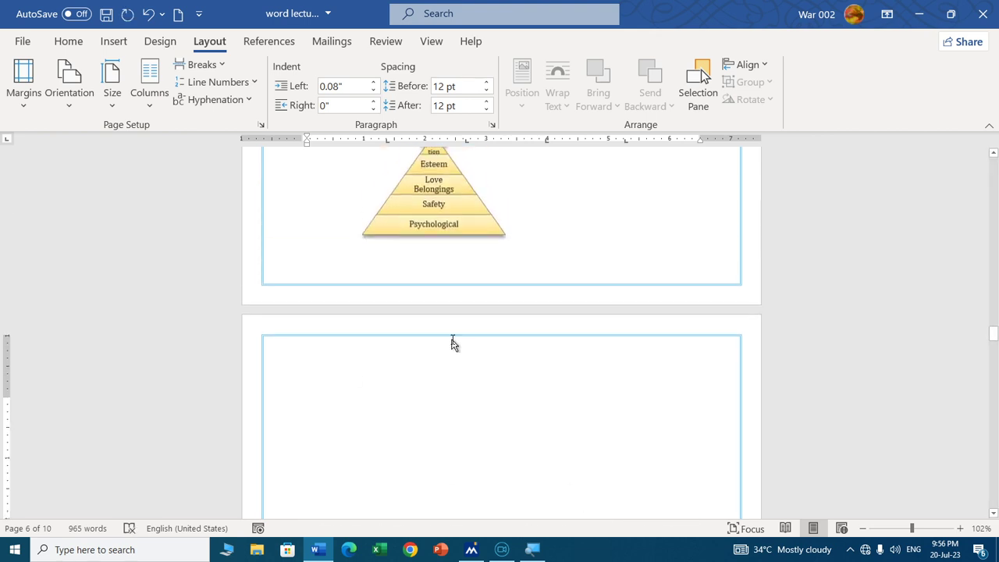
click(437, 270)
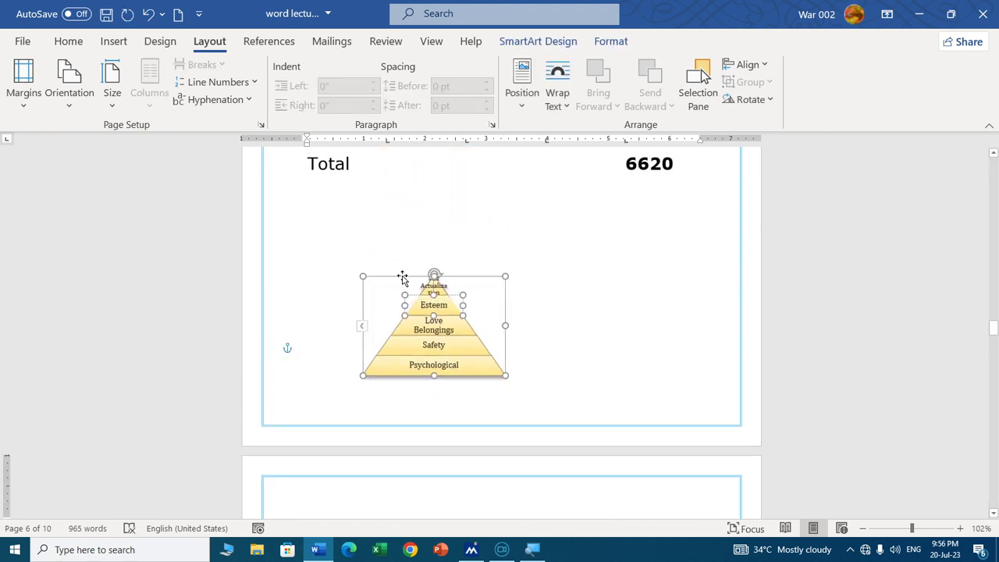
drag(402, 279, 401, 488)
scroll(401, 468, down, 7)
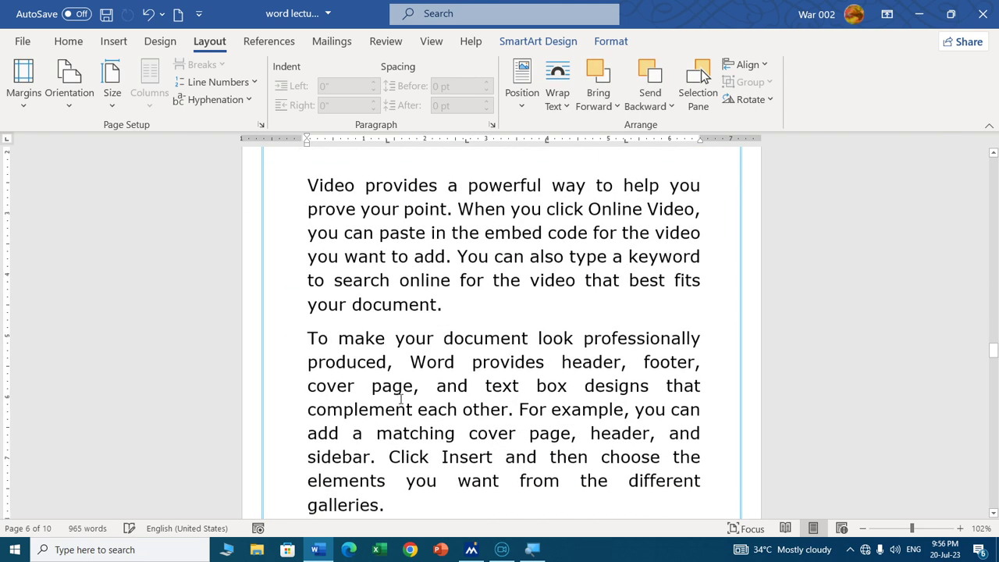
scroll(400, 399, up, 4)
scroll(546, 234, down, 1)
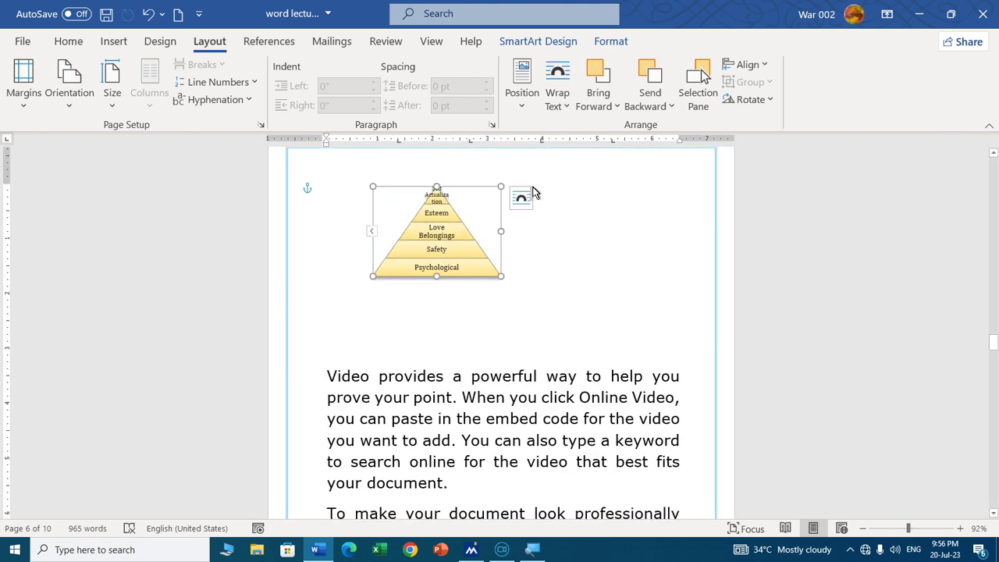
Position the pyramid graphic in the top left of page 6 with square text wrapping.
scroll(537, 187, up, 1)
click(522, 100)
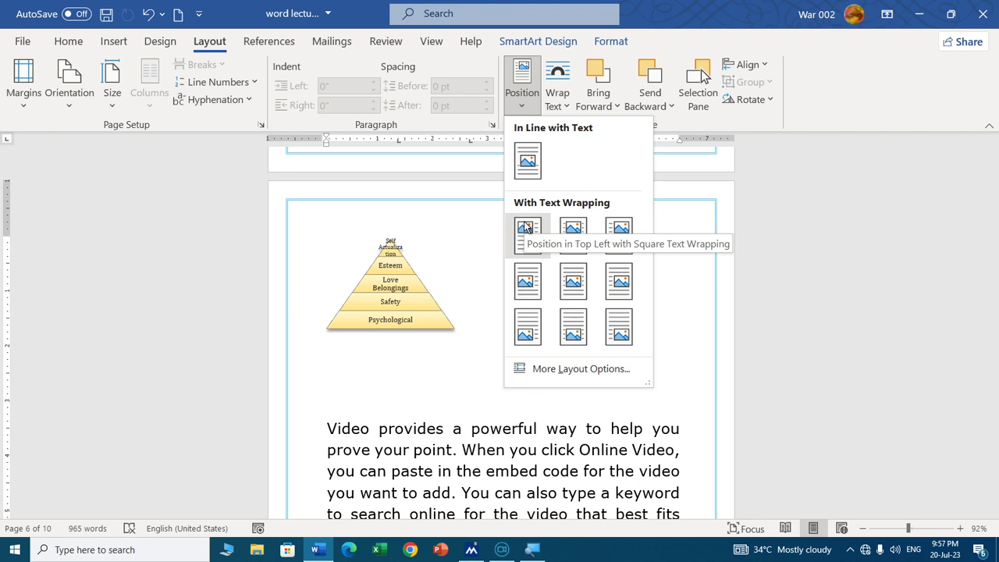
click(527, 227)
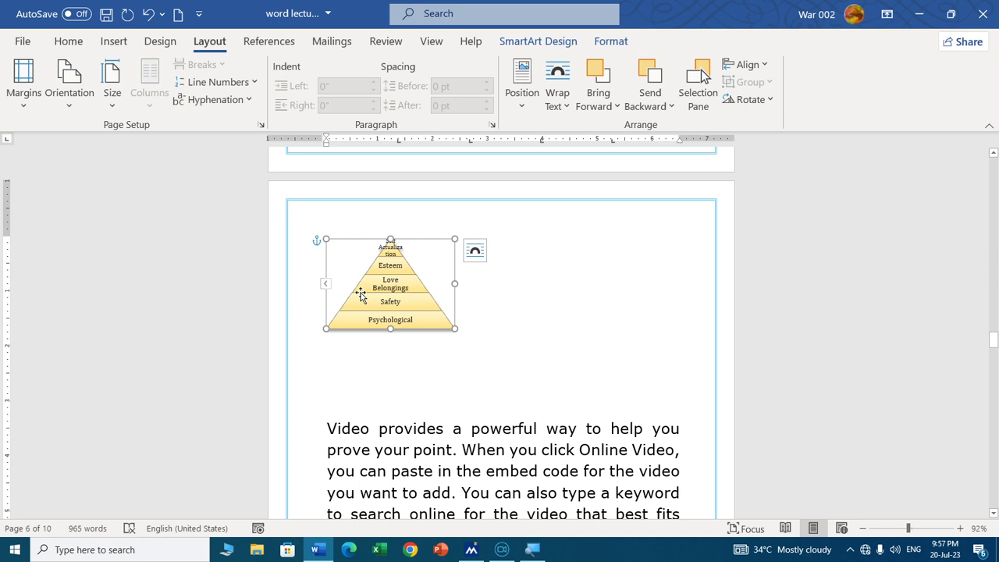
Move the pyramid into the middle of the "Video provides" paragraph so the text wraps around it, and deselect it.
scroll(468, 249, down, 2)
scroll(390, 226, up, 1)
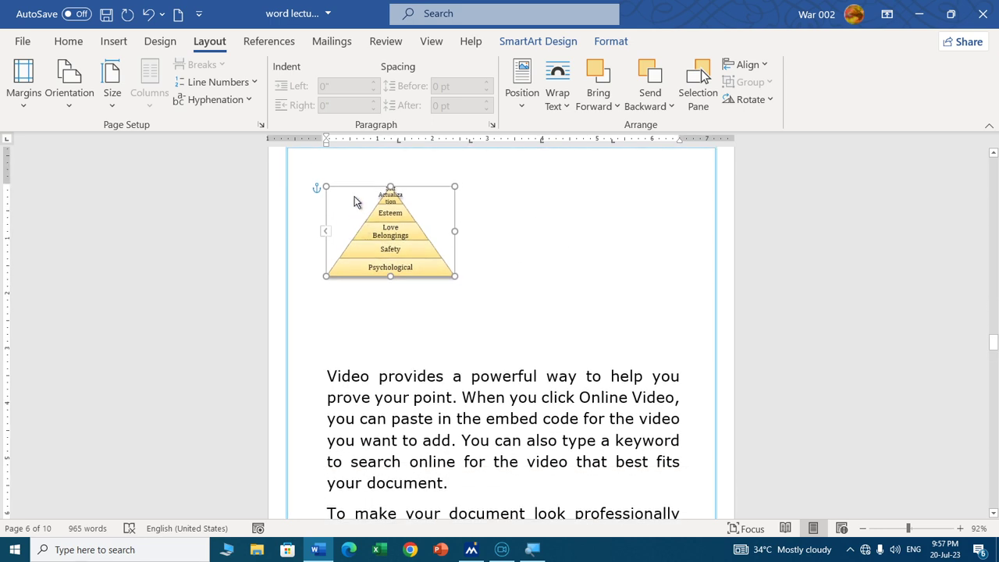
drag(351, 188, 460, 401)
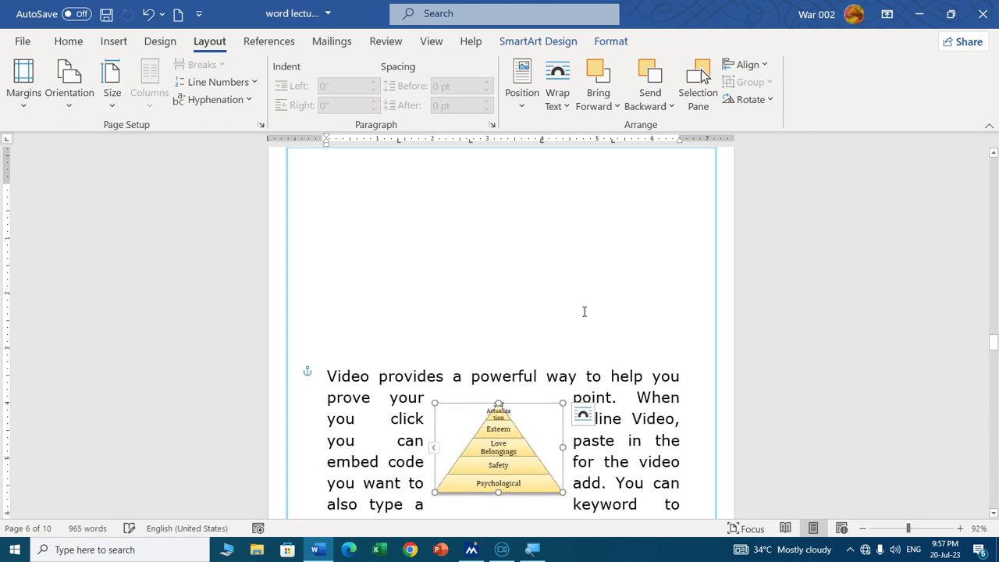
scroll(578, 289, down, 2)
click(530, 214)
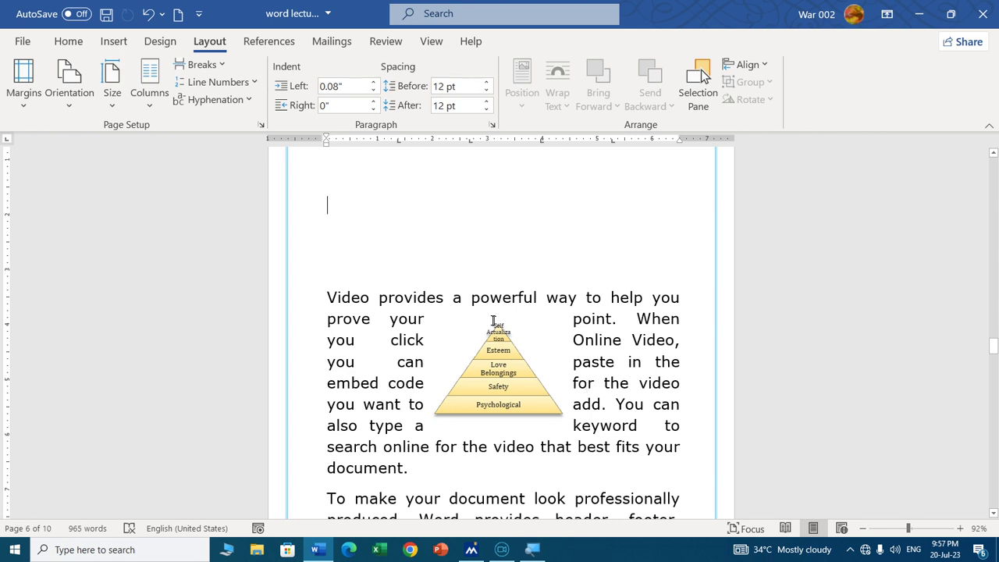
Move the pyramid back above the "Video provides" paragraph and position it in the top left with square text wrapping.
click(492, 364)
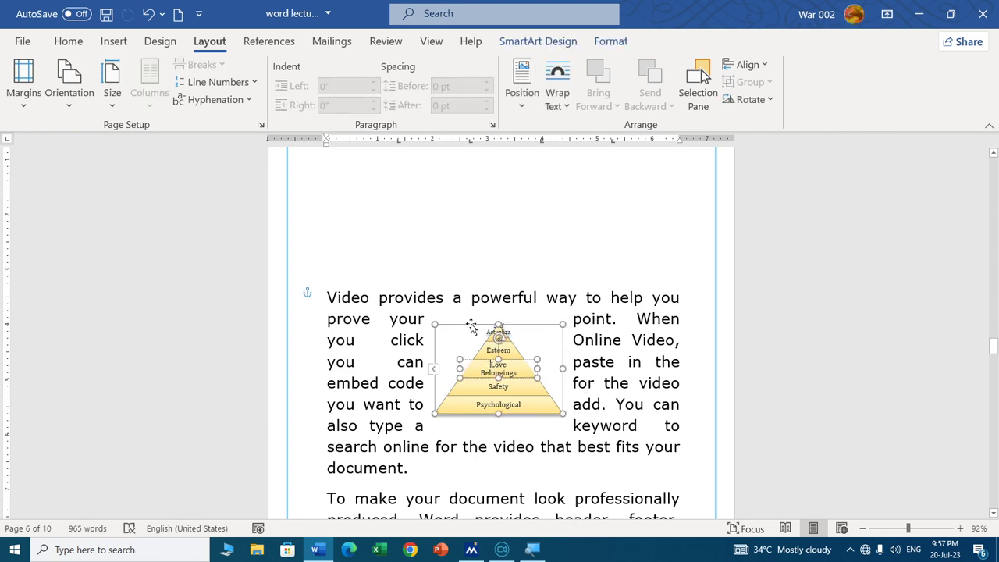
drag(471, 326, 375, 176)
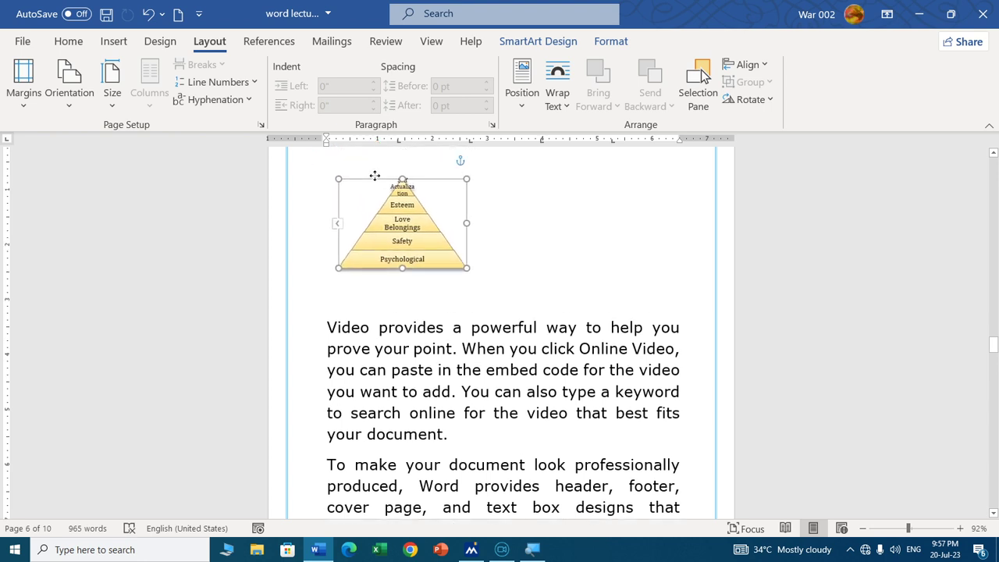
click(521, 84)
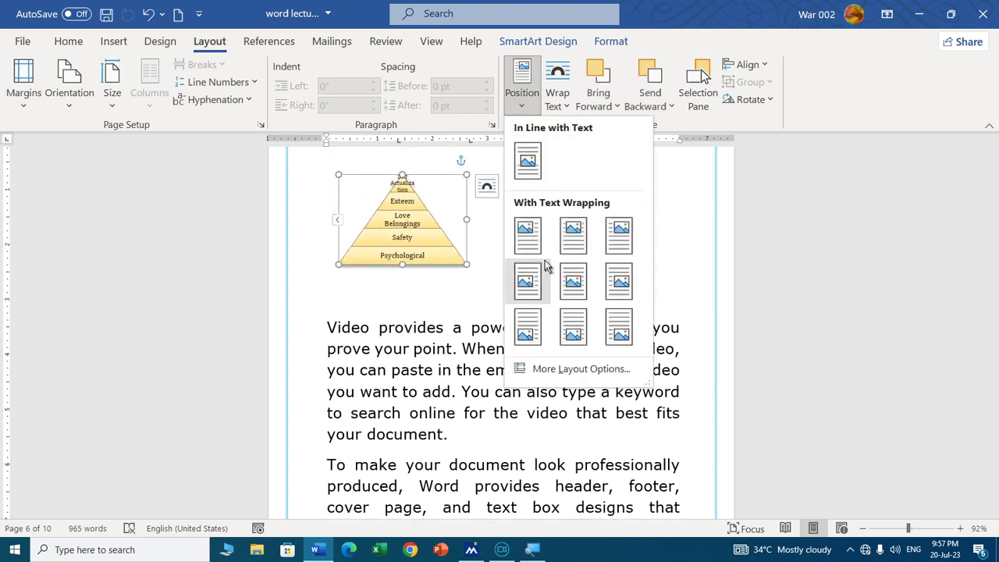
click(527, 235)
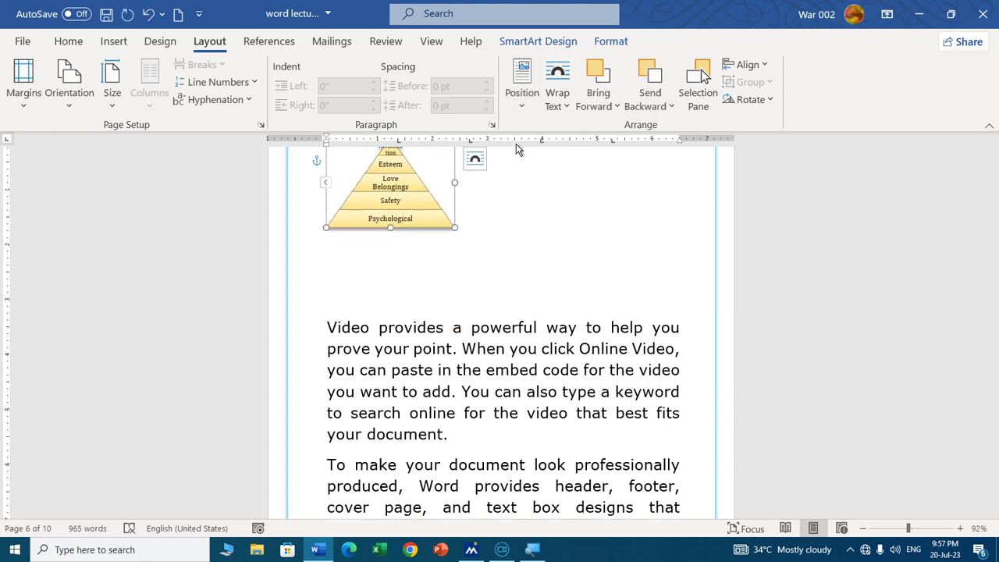
scroll(593, 283, up, 4)
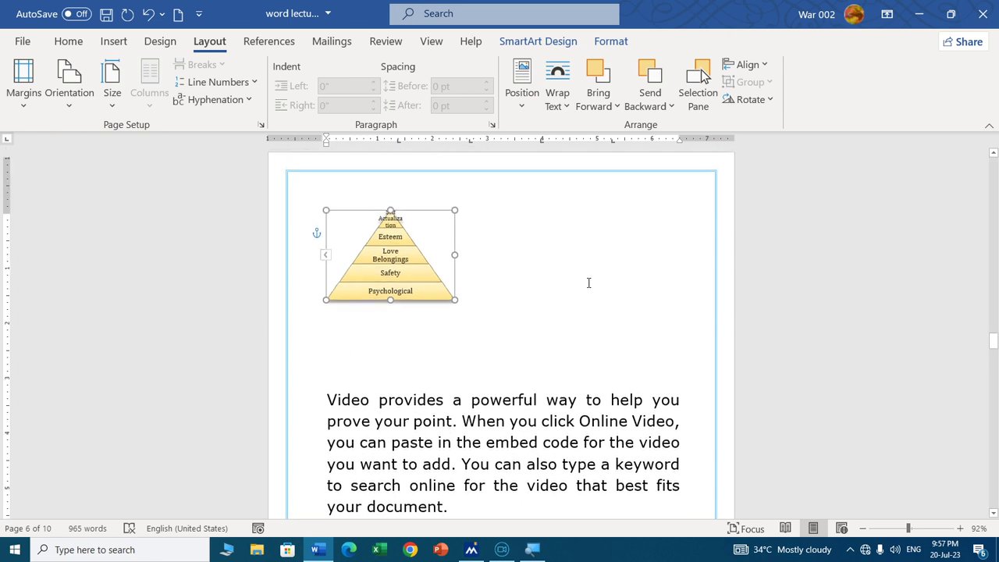
Position the pyramid in the top center and then the top right of the page with square text wrapping.
click(523, 94)
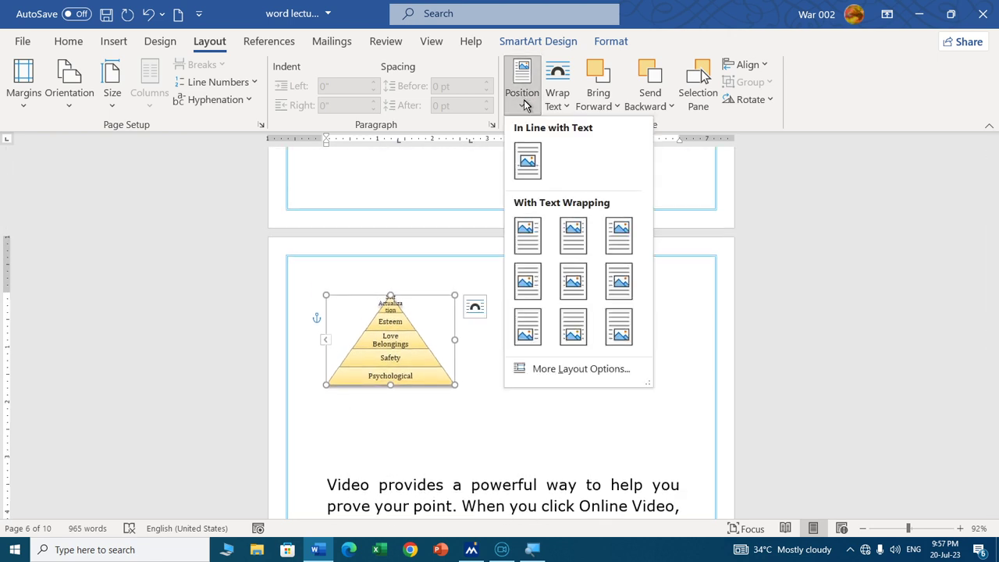
click(572, 237)
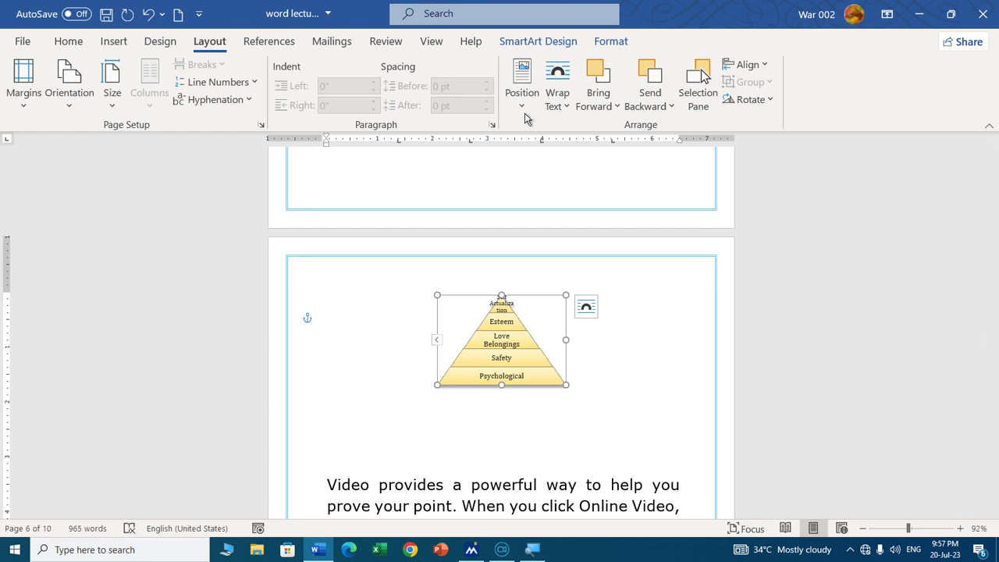
click(522, 87)
click(619, 235)
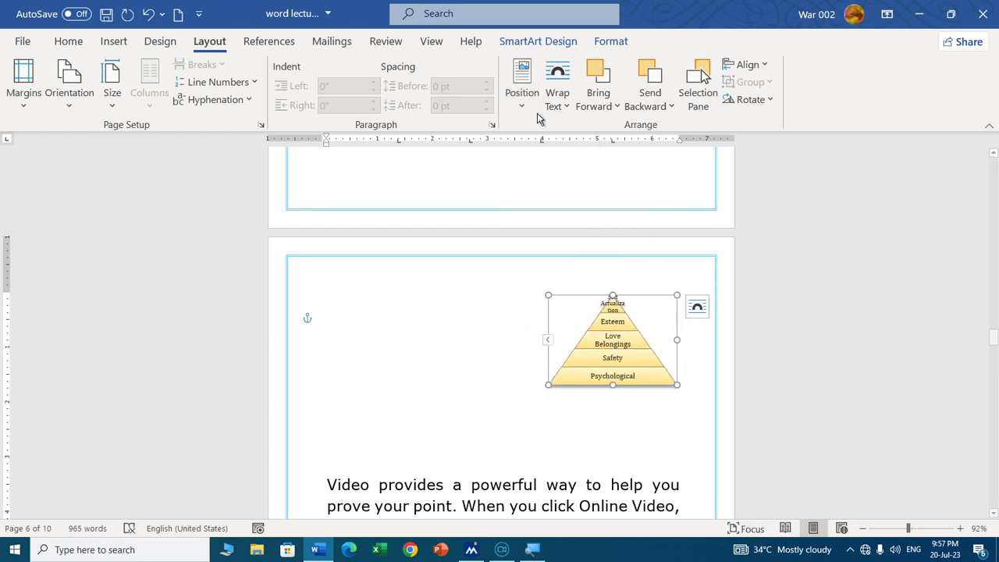
Try the middle left, middle center and middle right positions with square text wrapping on the pyramid.
click(522, 82)
click(527, 288)
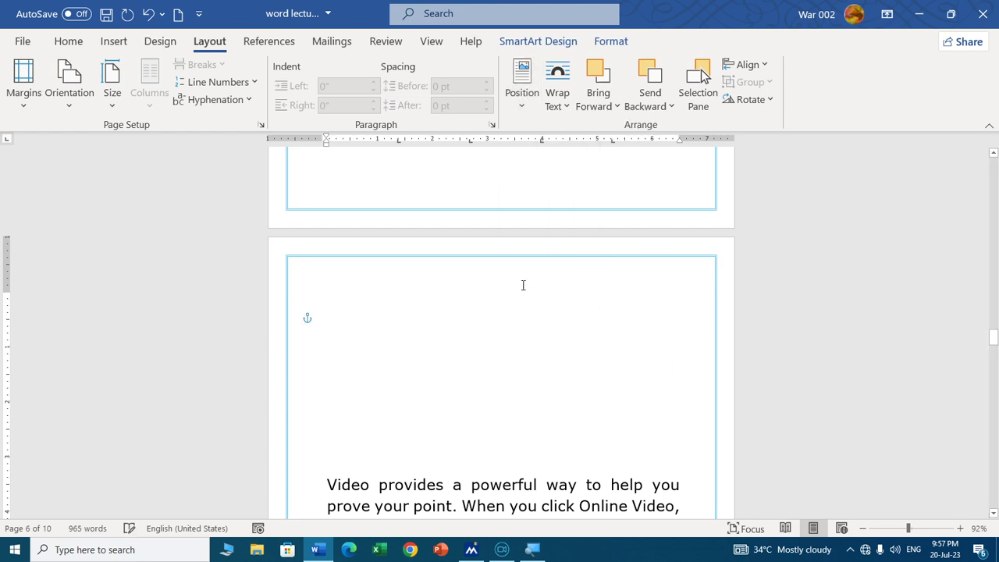
scroll(524, 283, down, 5)
click(523, 100)
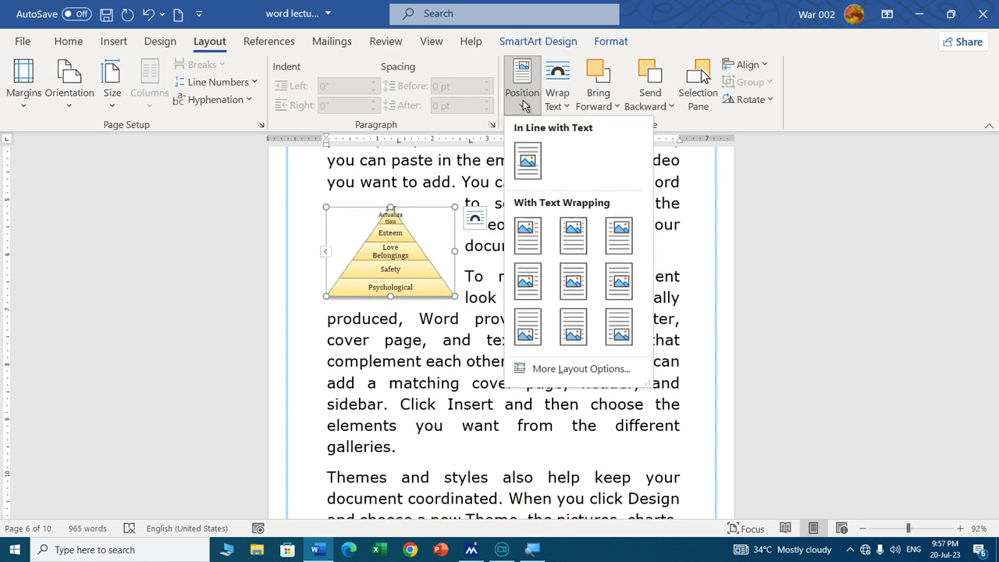
click(575, 232)
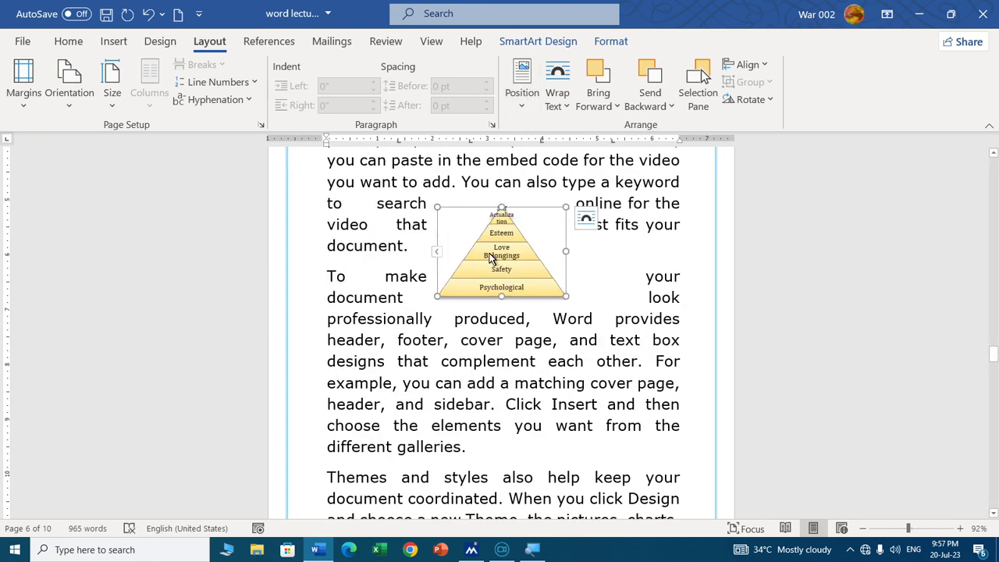
click(522, 92)
click(618, 281)
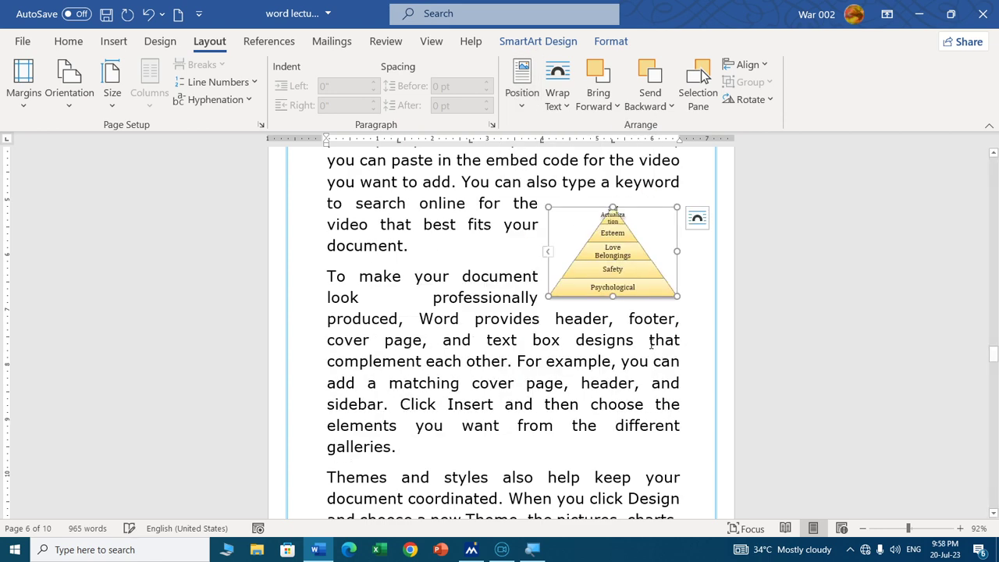
Try the bottom left, bottom center and bottom right positions with square text wrapping on the pyramid.
scroll(437, 218, up, 3)
ctrl+scroll(437, 220, down, 4)
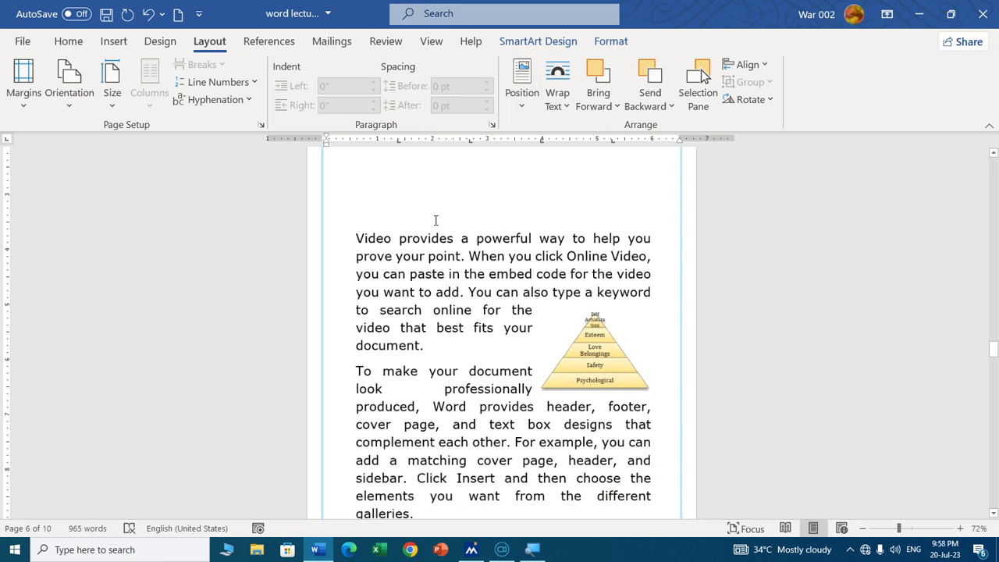
scroll(549, 300, up, 2)
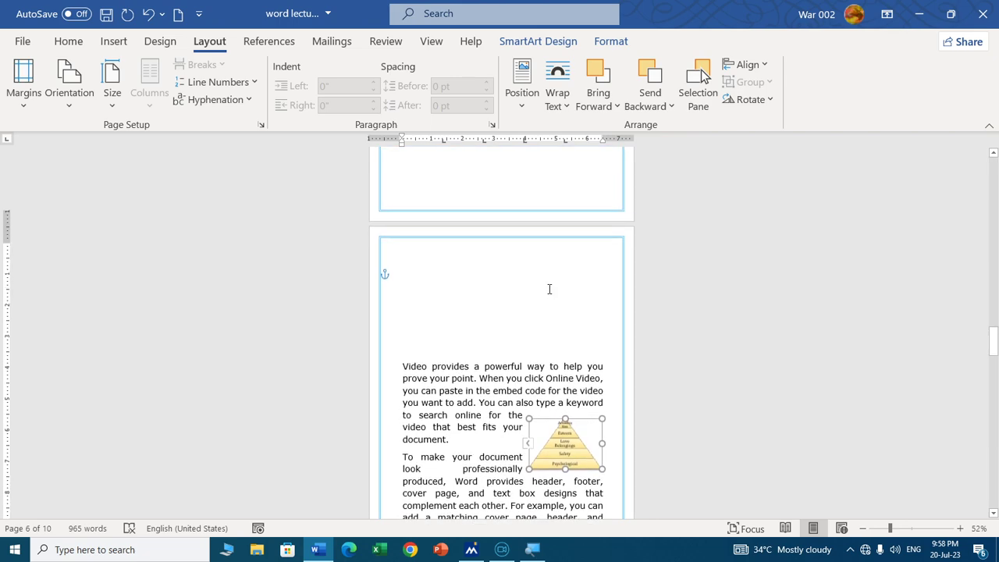
scroll(549, 290, down, 1)
scroll(549, 290, down, 2)
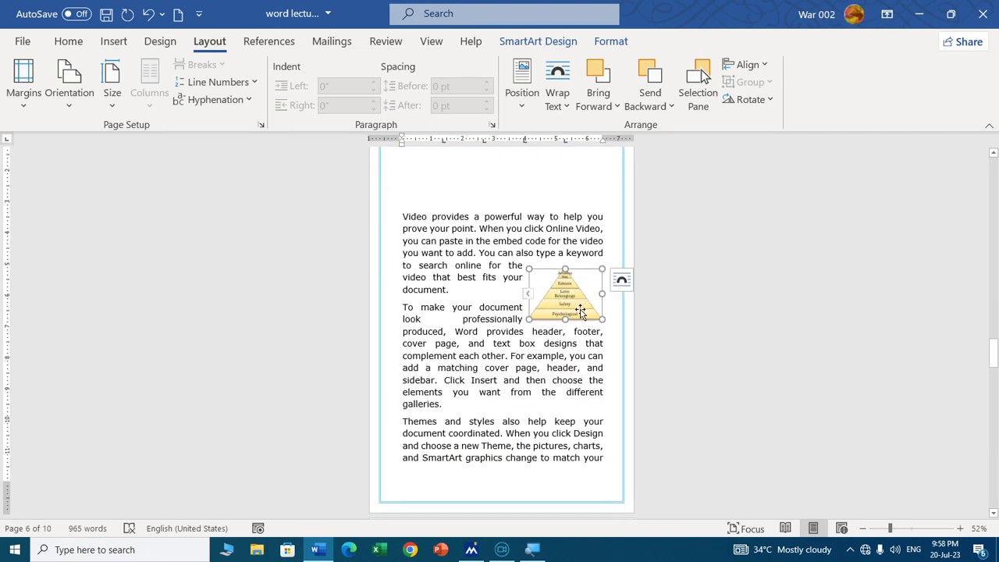
click(518, 97)
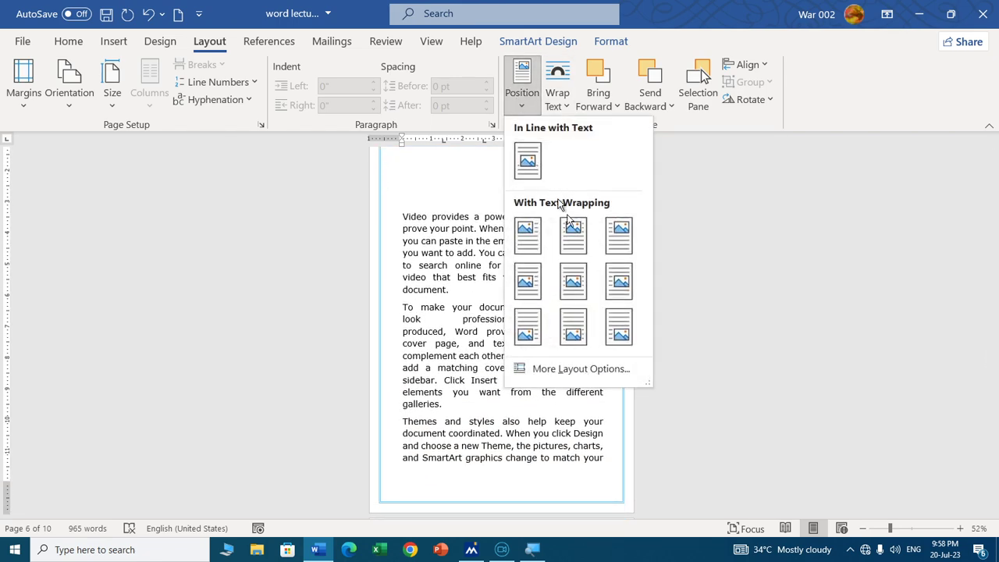
click(526, 324)
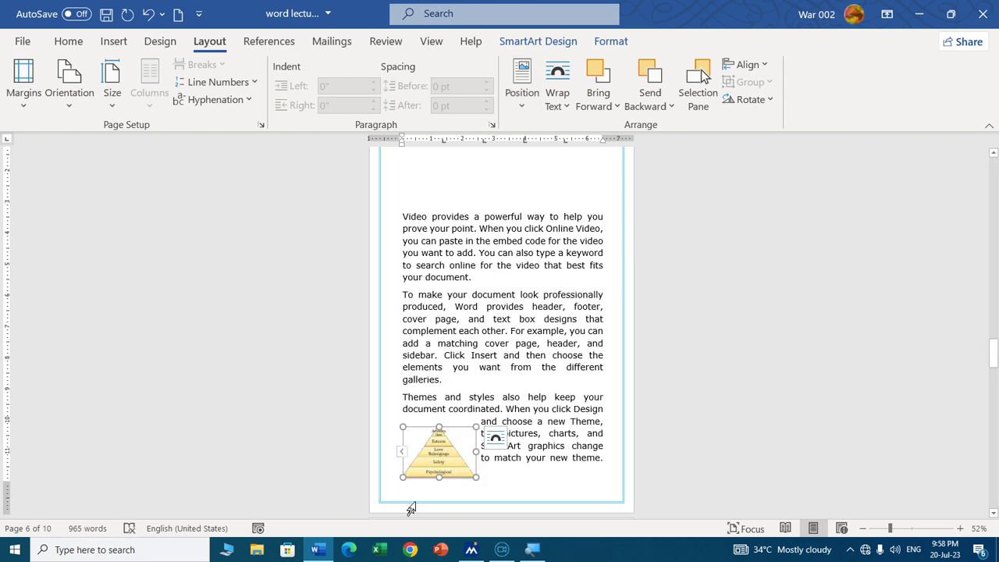
click(521, 89)
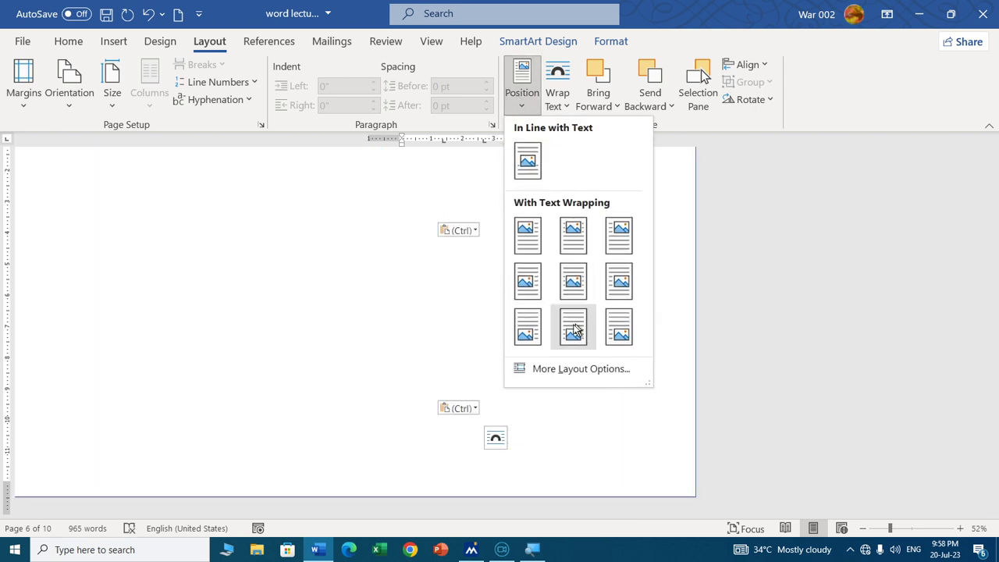
click(571, 328)
click(521, 94)
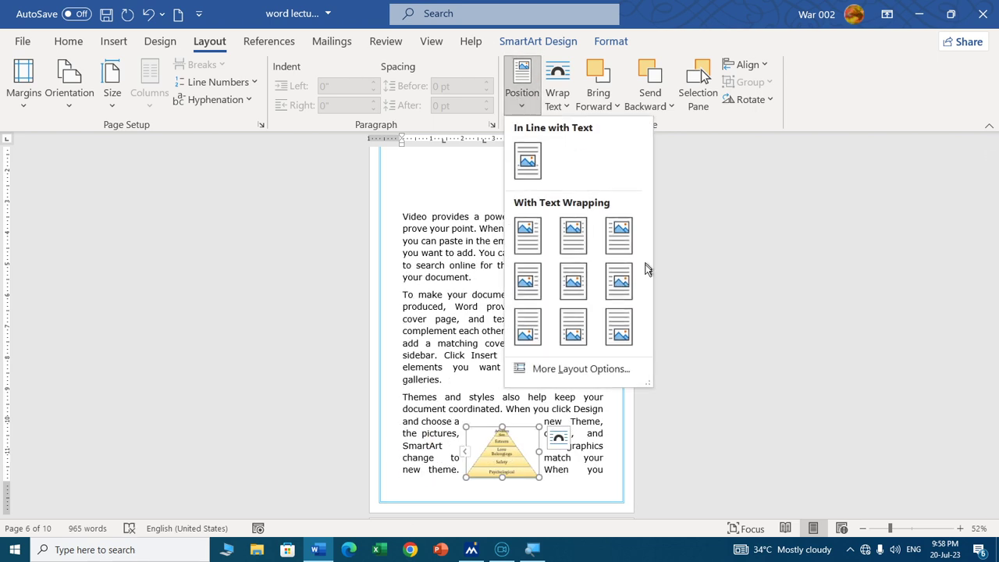
click(625, 332)
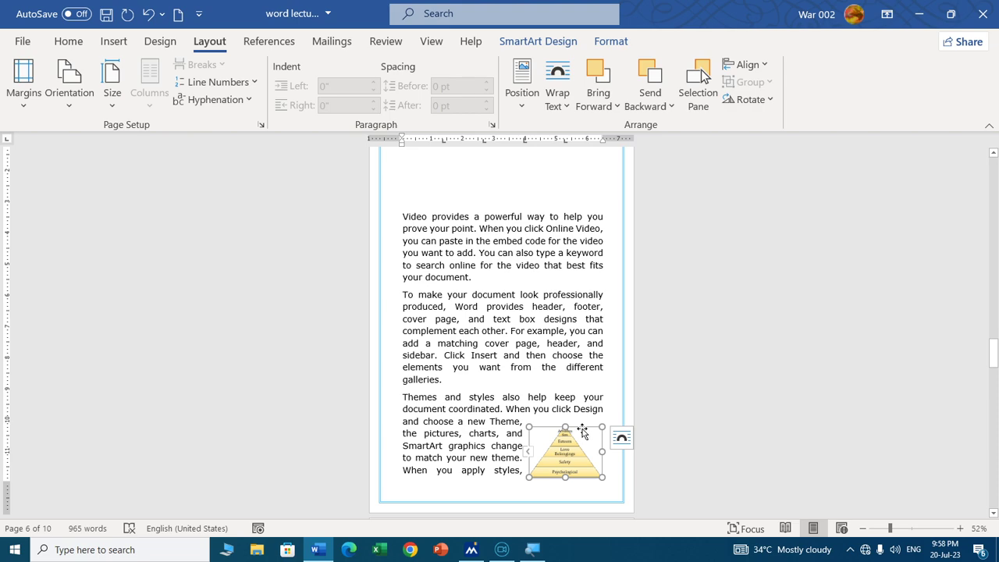
Try to move the pyramid up the page, and undo the position changes back to the top left placement.
drag(583, 432, 477, 159)
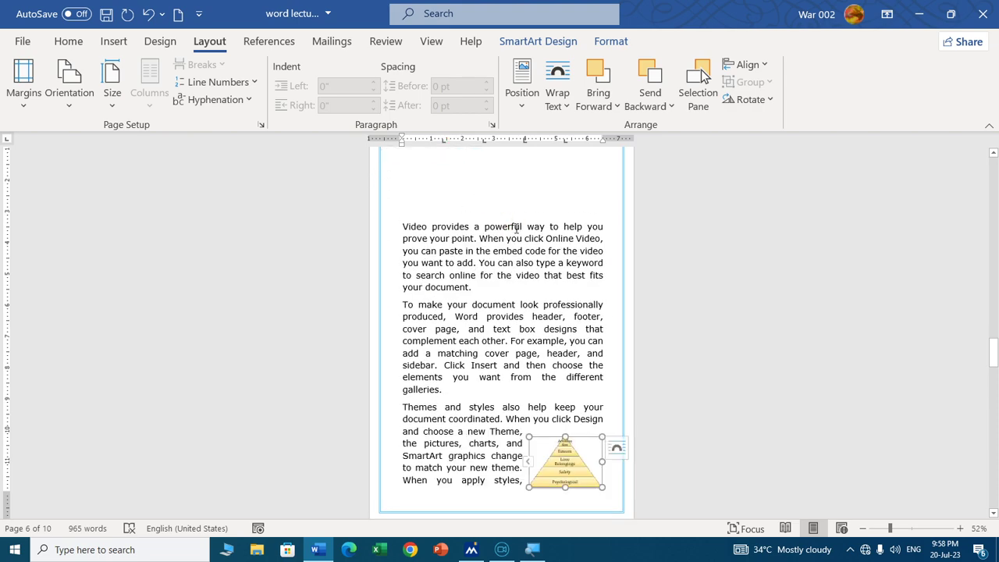
scroll(518, 231, up, 2)
key(ctrl+z)
key(ctrl+z)
key(ctrl+z)
key(ctrl+z)
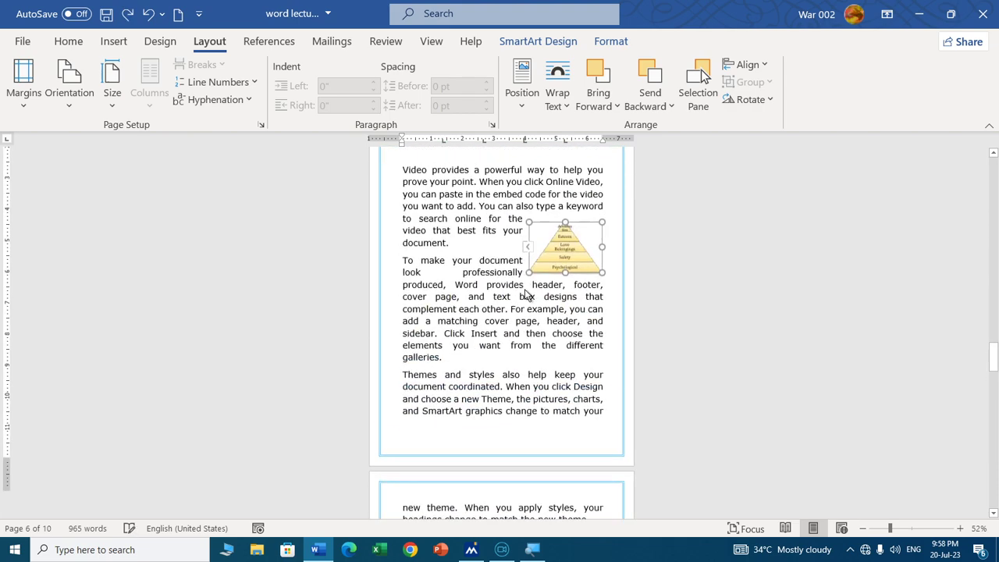
key(ctrl+z)
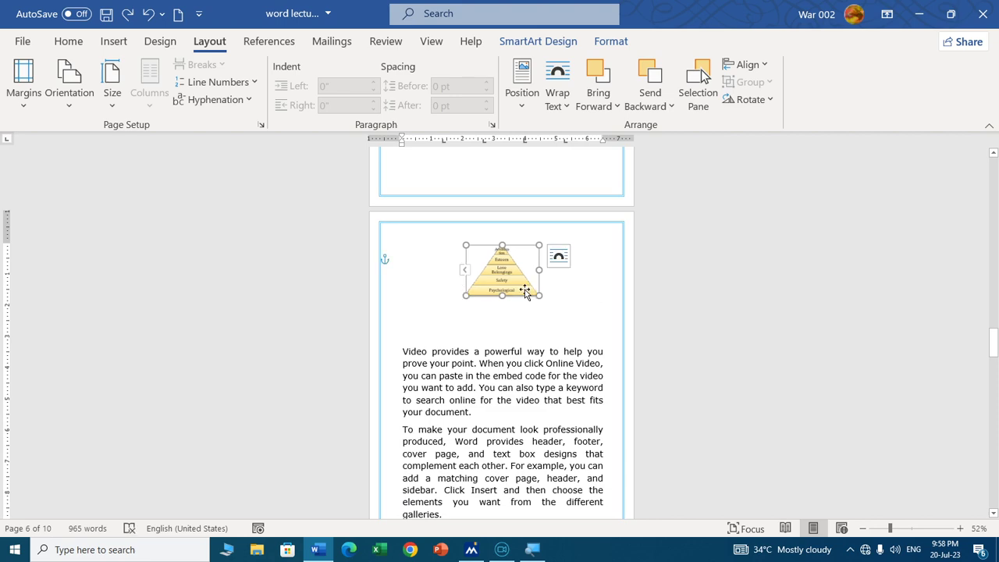
key(ctrl+z)
ctrl+scroll(525, 290, up, 4)
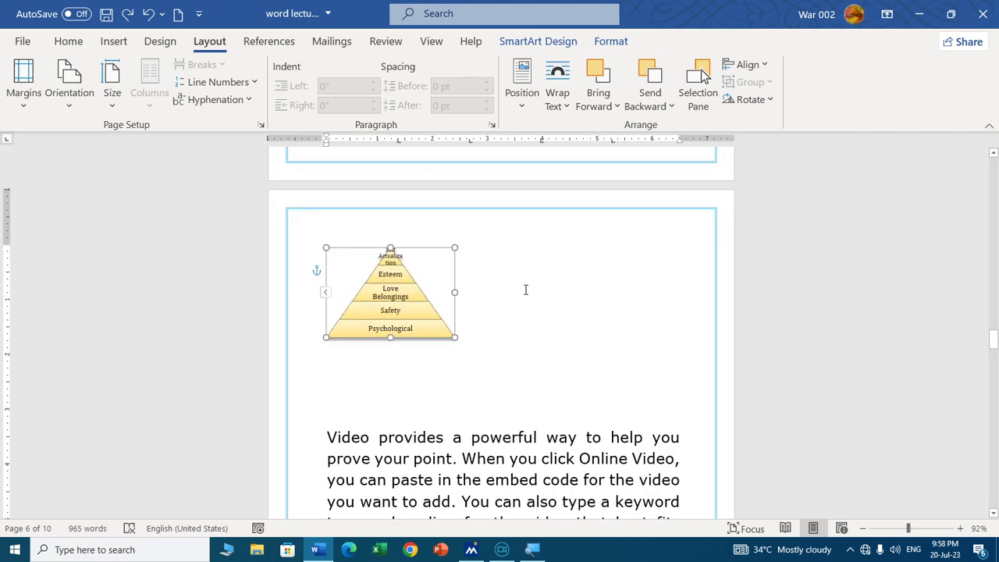
Delete one empty paragraph between the pyramid and the paragraph that begins "Video provides".
scroll(525, 290, down, 1)
click(426, 342)
key(Delete)
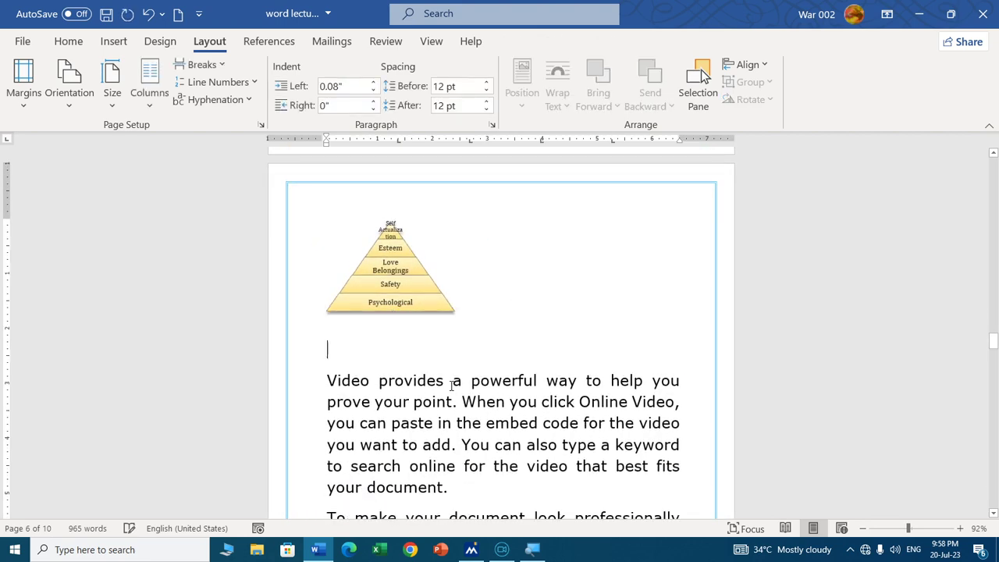
Move the whole pyramid down into the middle of the paragraph that begins "Video provides".
click(398, 245)
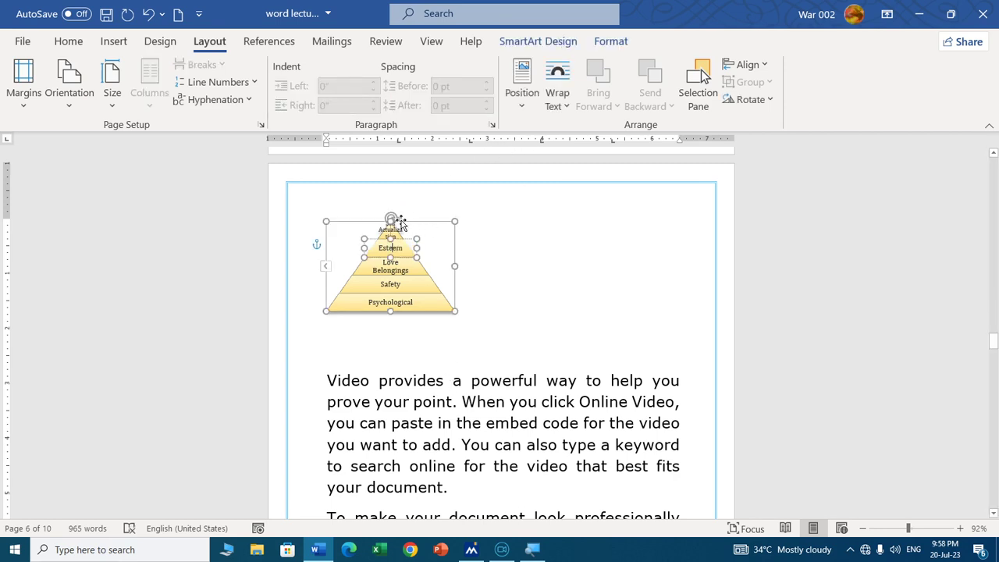
click(409, 225)
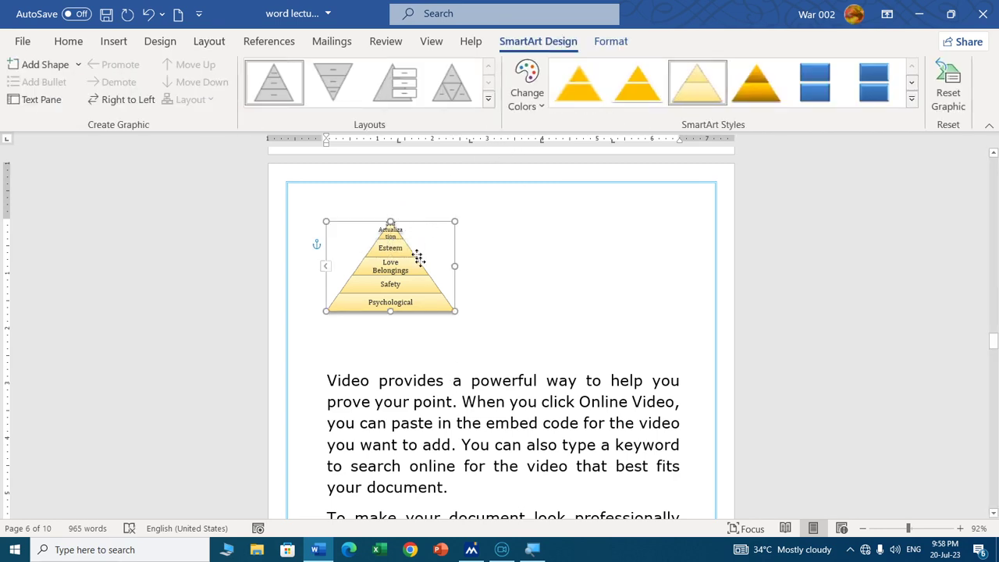
drag(417, 258, 515, 373)
scroll(514, 298, down, 2)
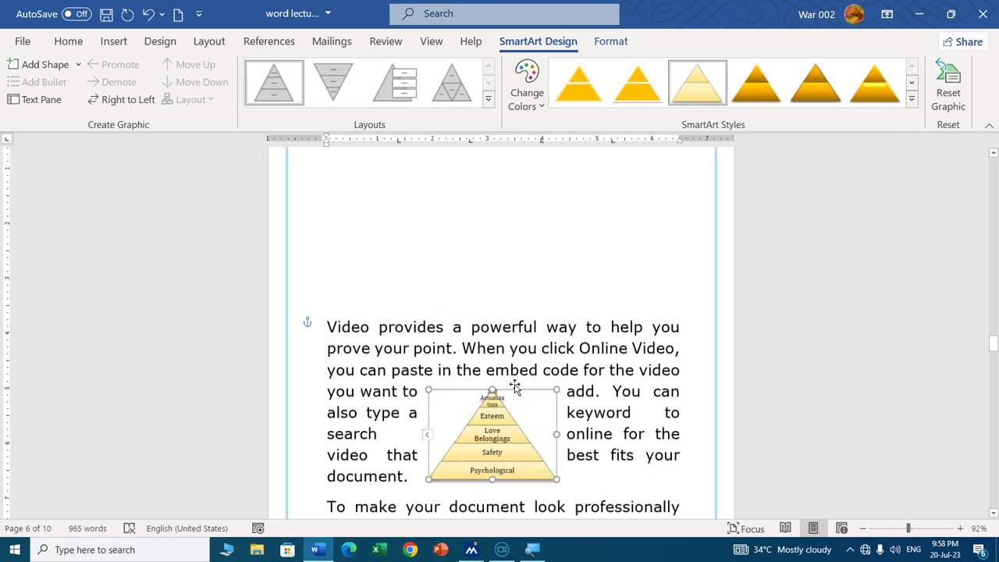
click(513, 183)
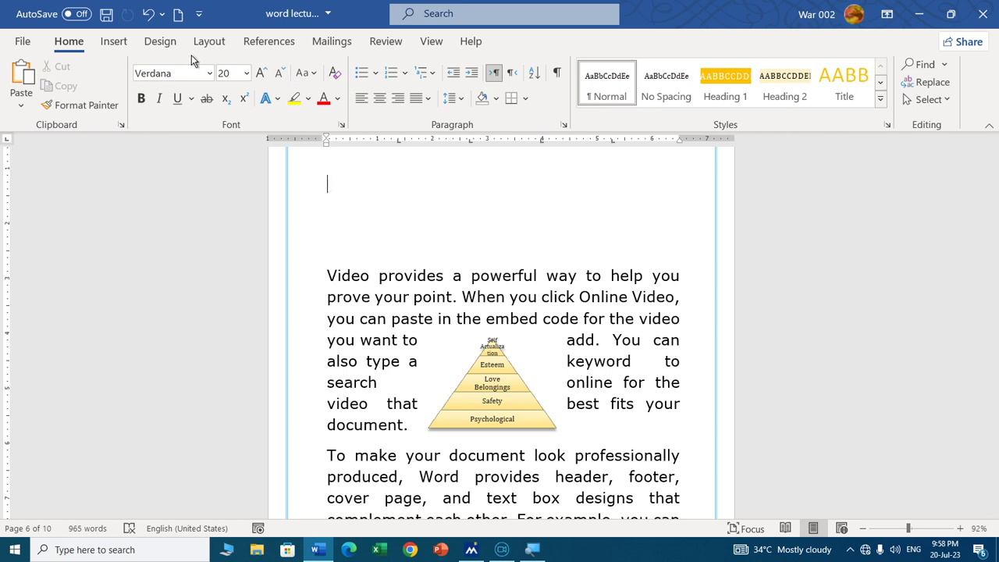
Apply Square text wrapping to the pyramid inside the "Video provides" paragraph.
click(212, 42)
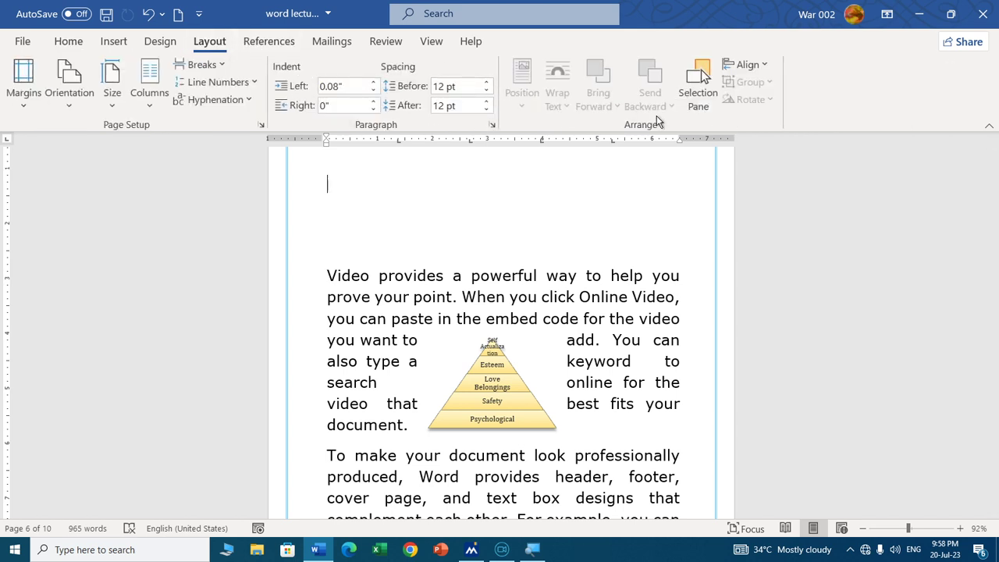
click(535, 342)
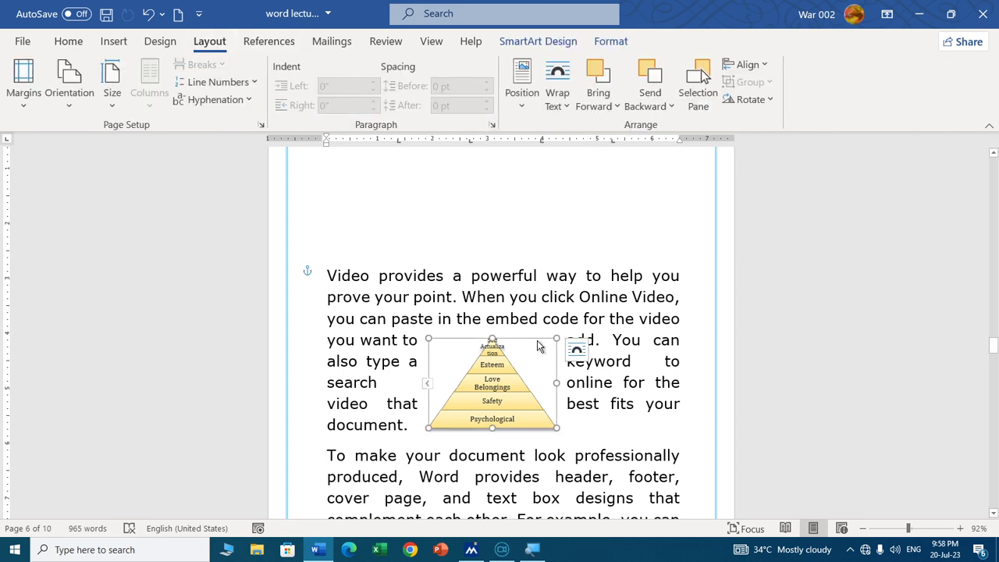
click(557, 94)
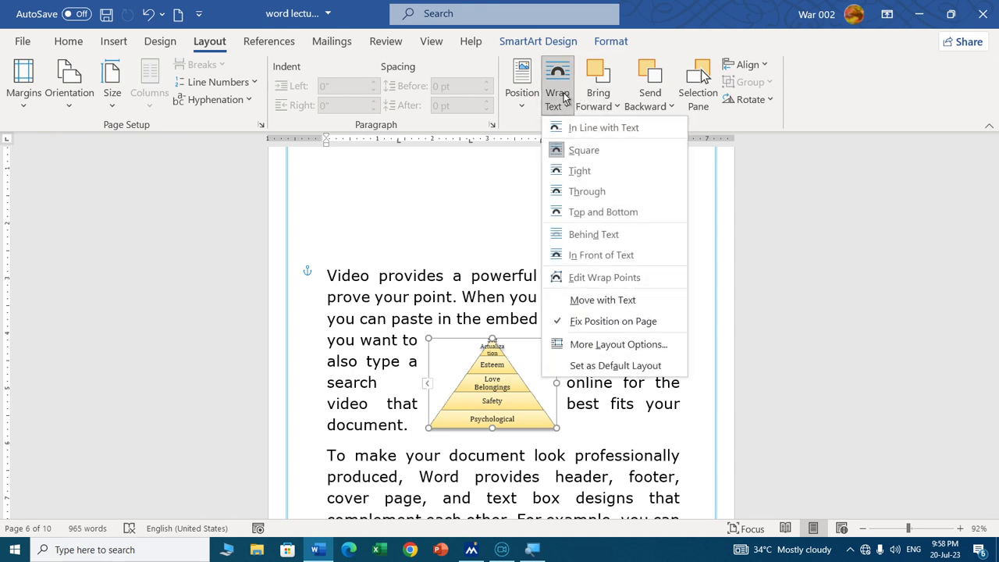
click(582, 150)
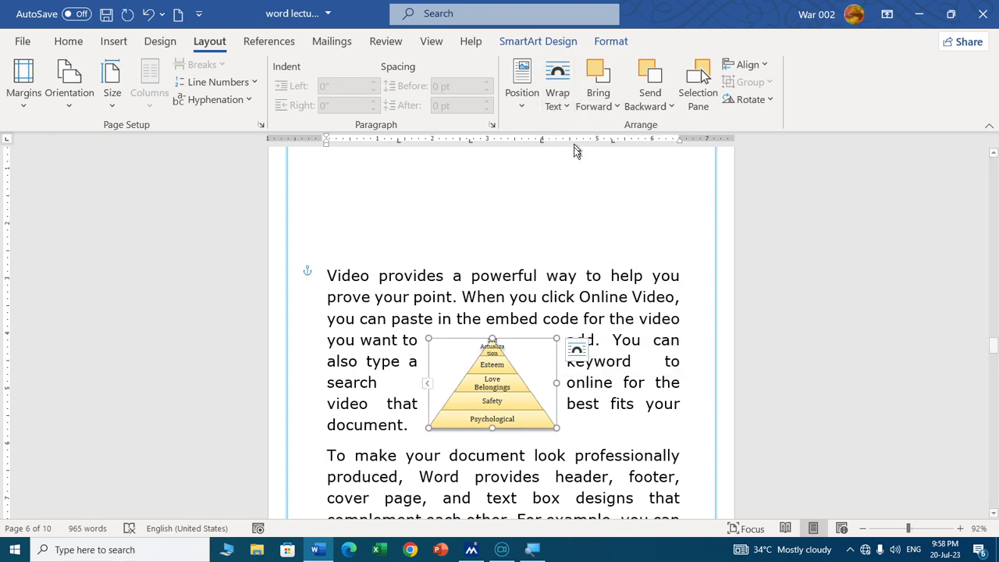
scroll(513, 257, down, 2)
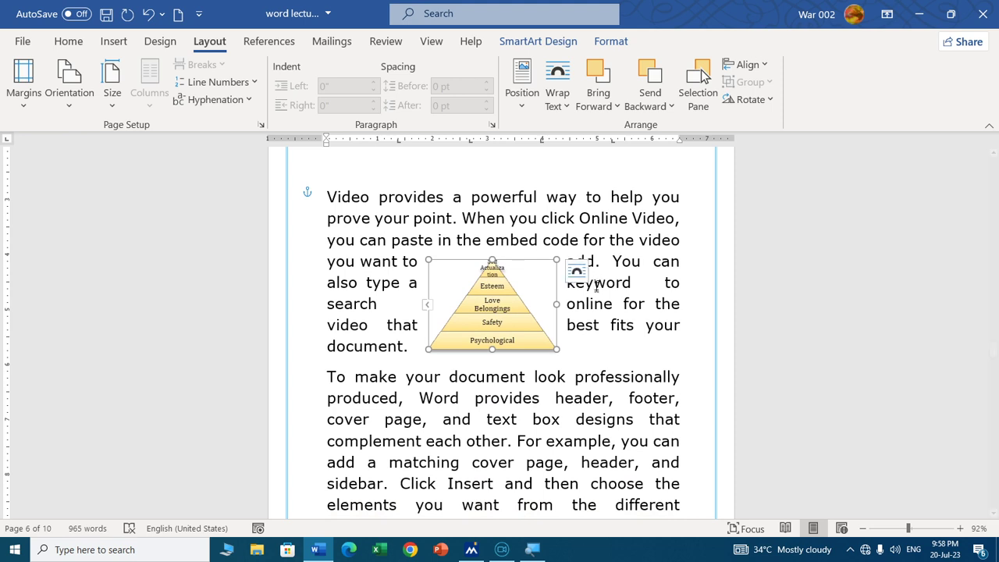
click(572, 331)
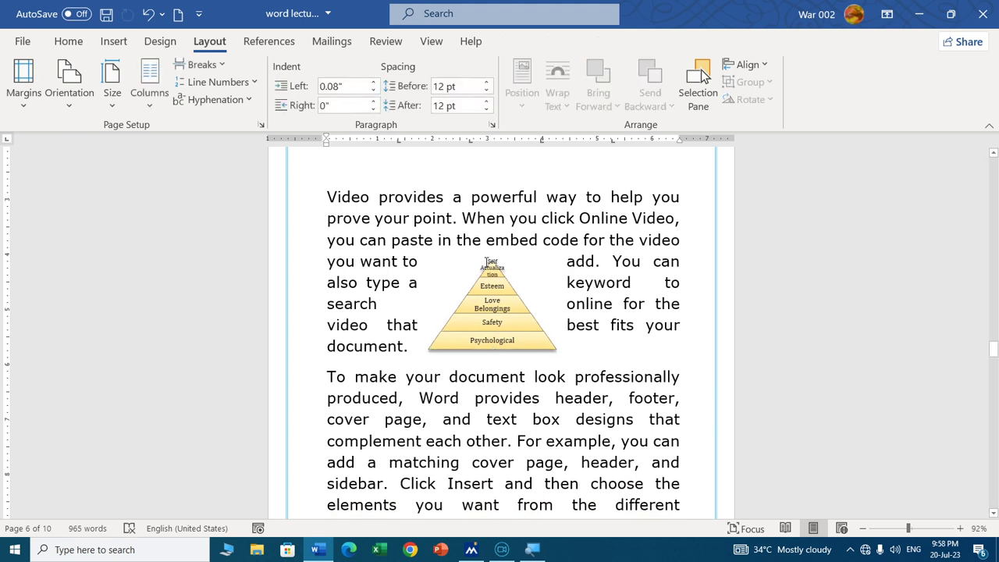
Move the pyramid up within the "Video provides" paragraph so its peak is level with the second line.
click(529, 288)
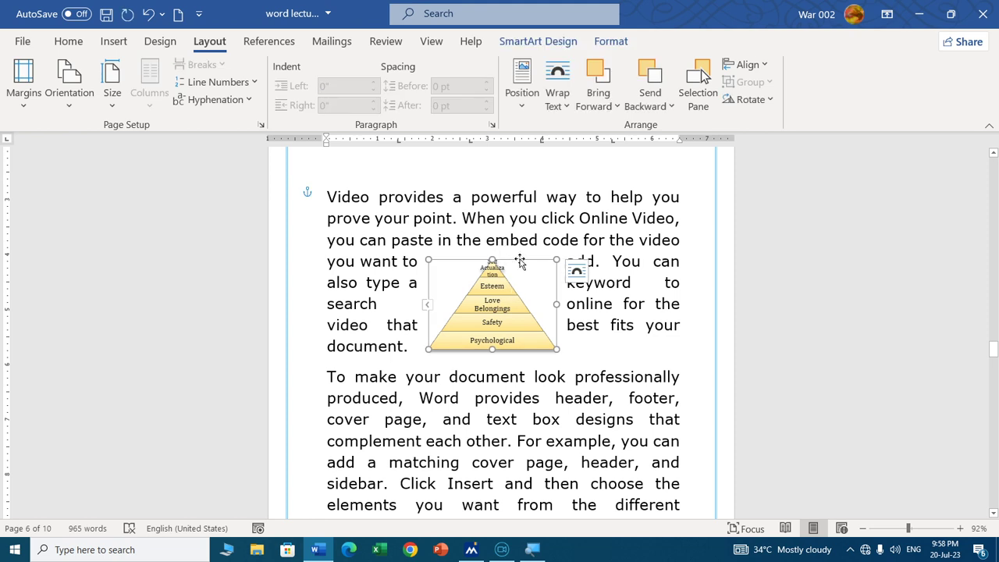
drag(521, 262, 527, 223)
click(645, 346)
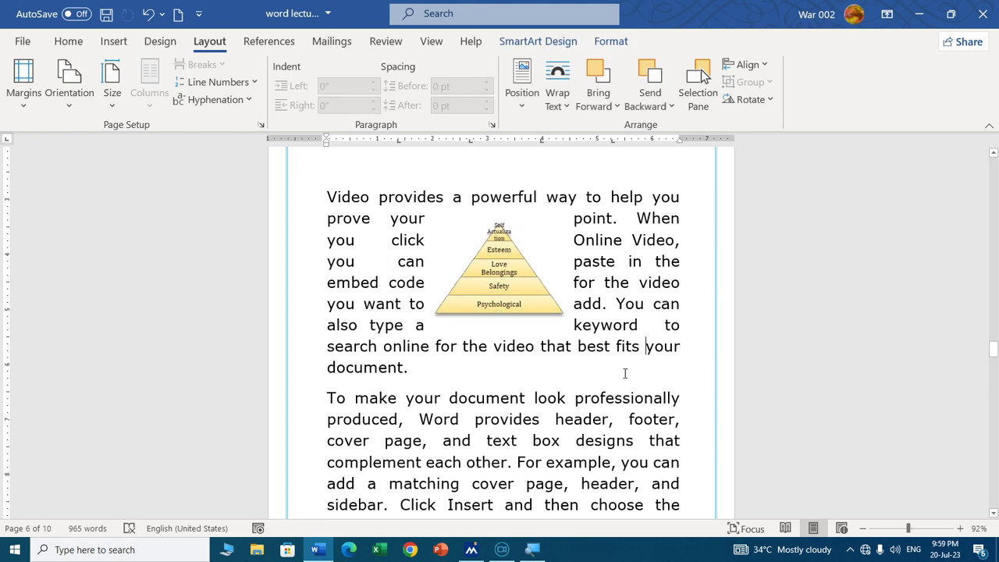
Try Tight text wrapping on the pyramid so the words follow its sloping sides.
click(477, 250)
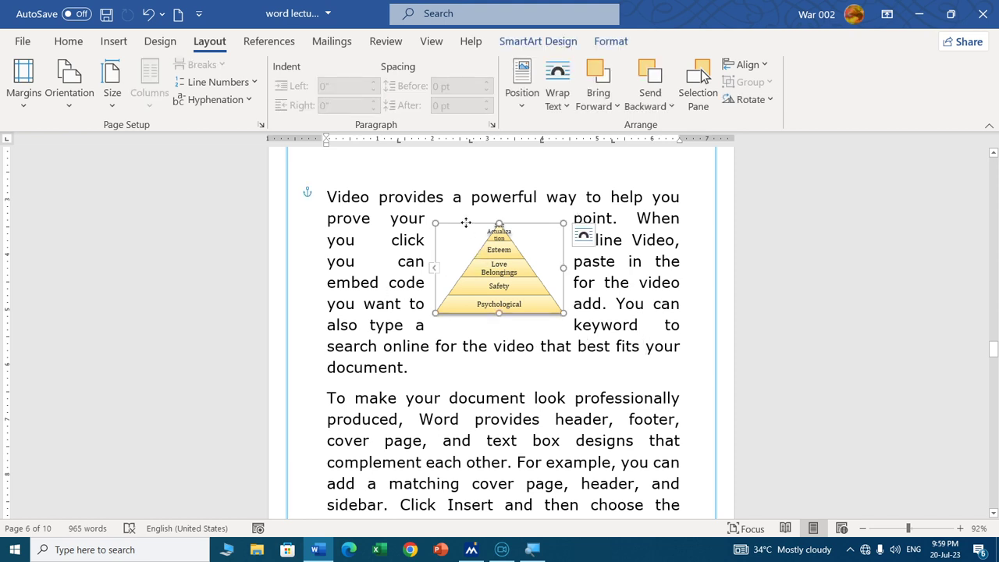
click(558, 108)
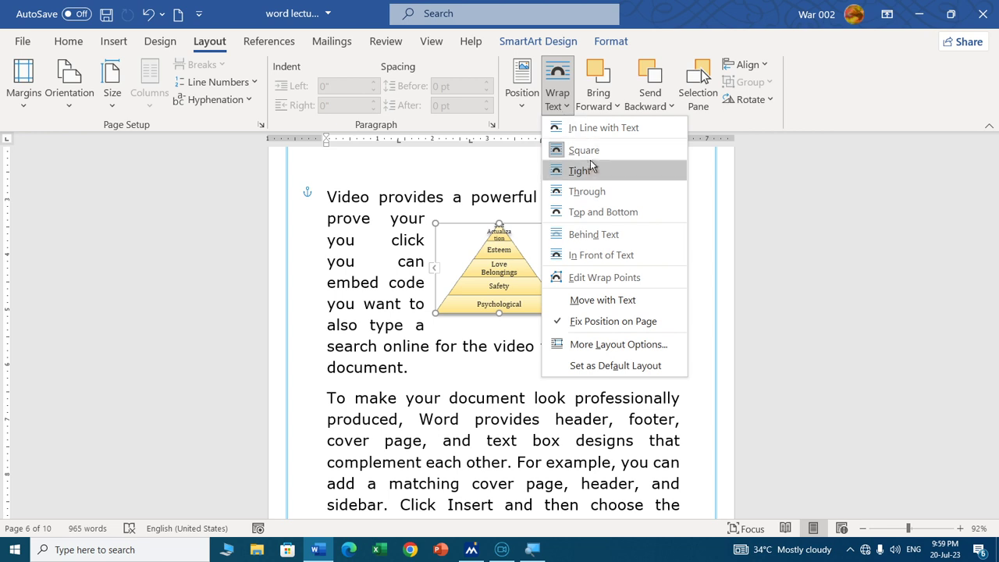
click(589, 170)
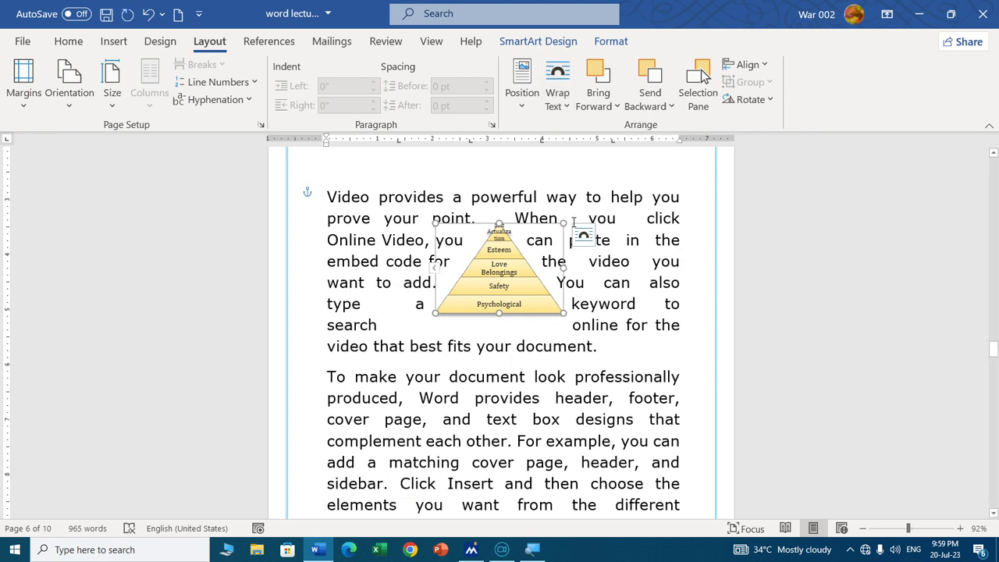
click(487, 343)
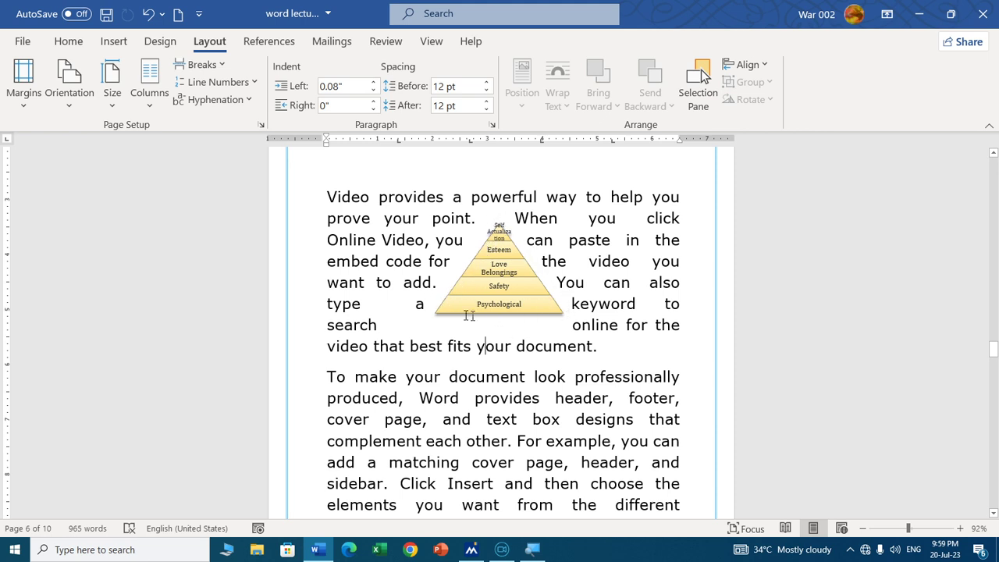
Change the text wrapping of the whole pyramid graphic to Through.
click(528, 248)
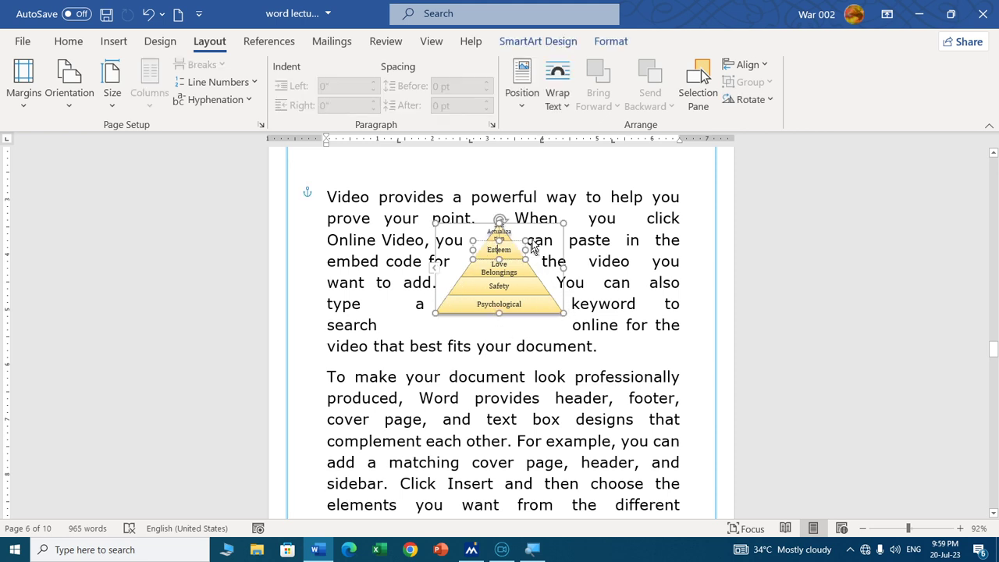
click(478, 226)
click(557, 92)
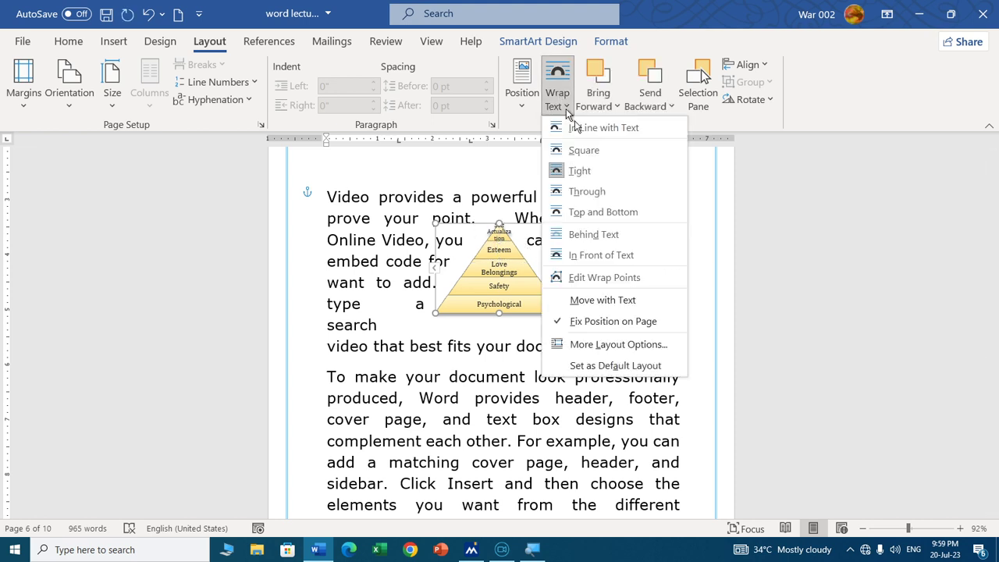
click(583, 189)
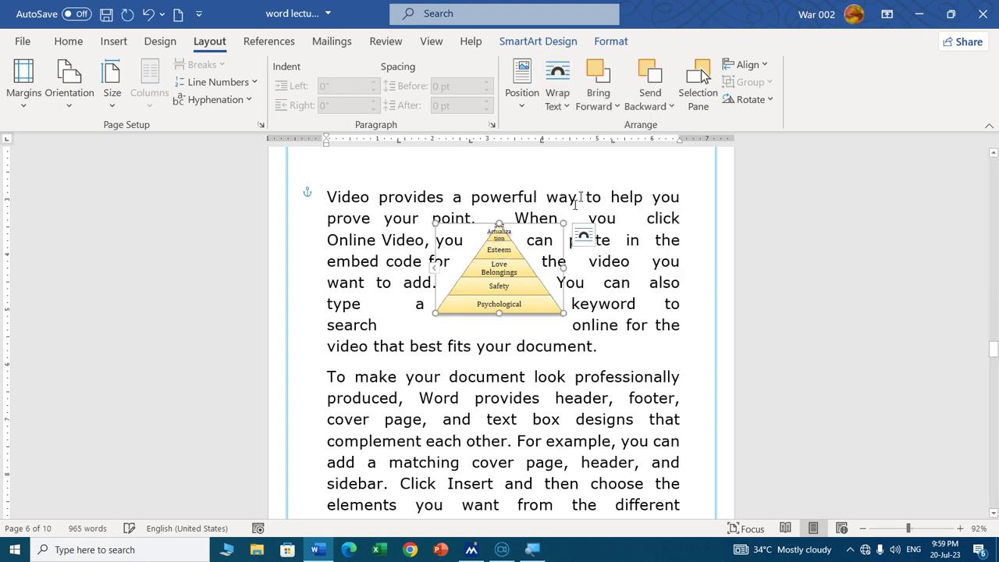
Try Top and Bottom text wrapping on the pyramid, and move it down below the paragraph's third line.
click(560, 101)
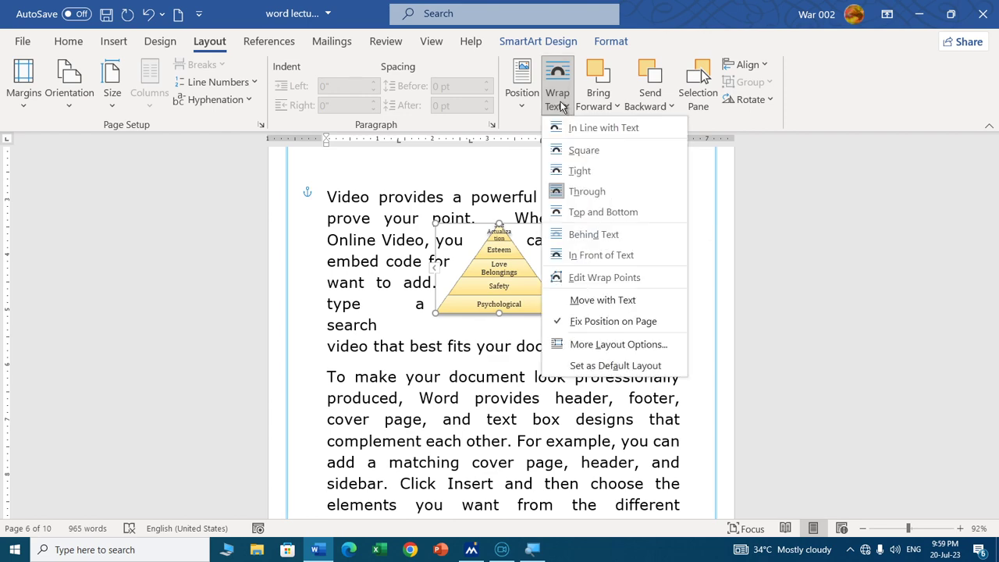
click(613, 210)
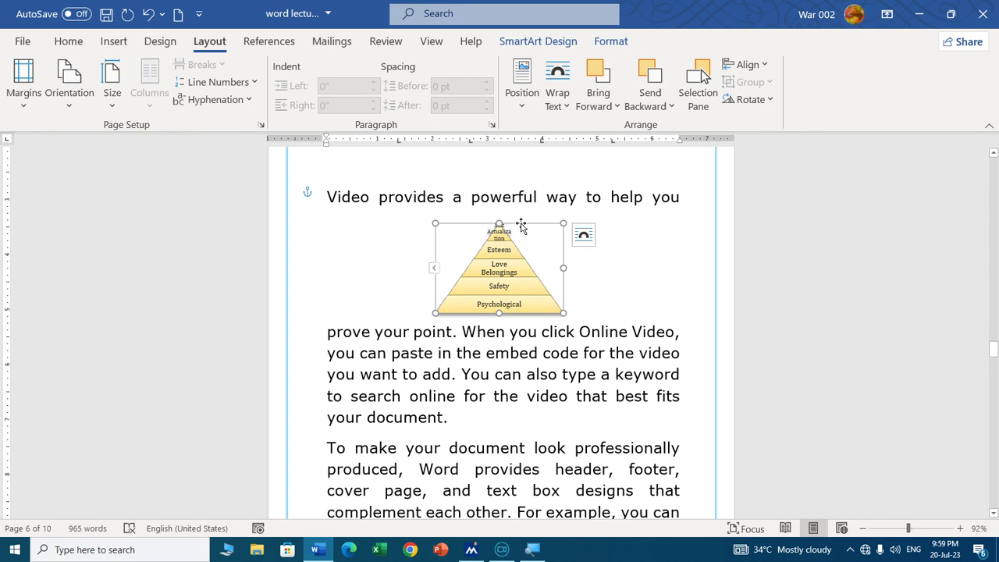
drag(521, 226, 522, 272)
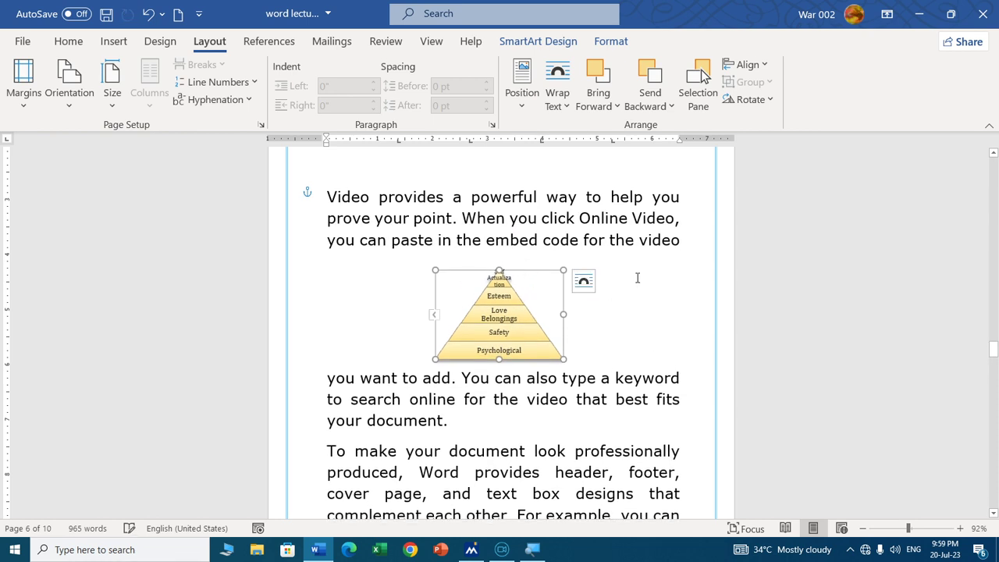
click(357, 288)
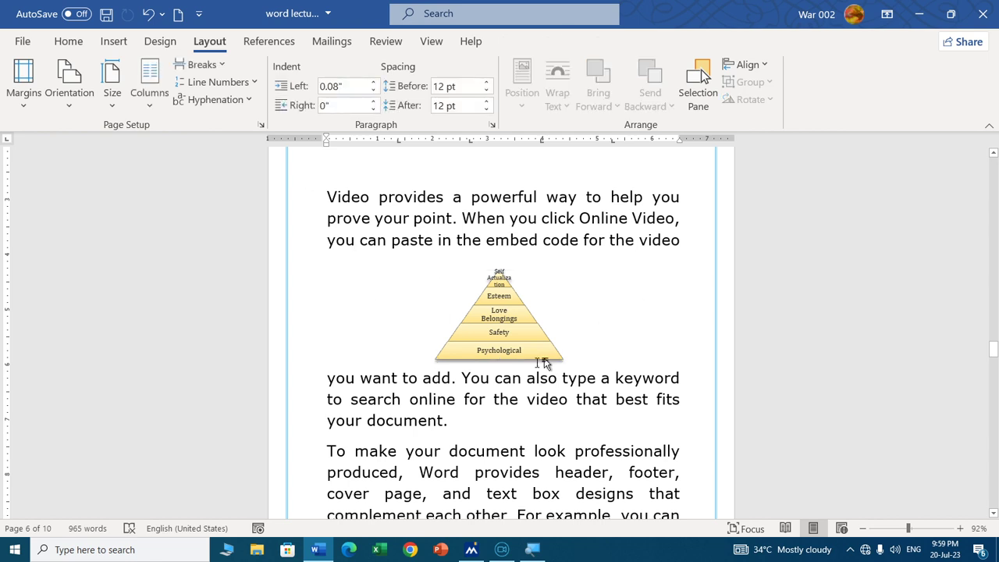
Try placing the pyramid Behind Text and In Front of Text.
click(524, 291)
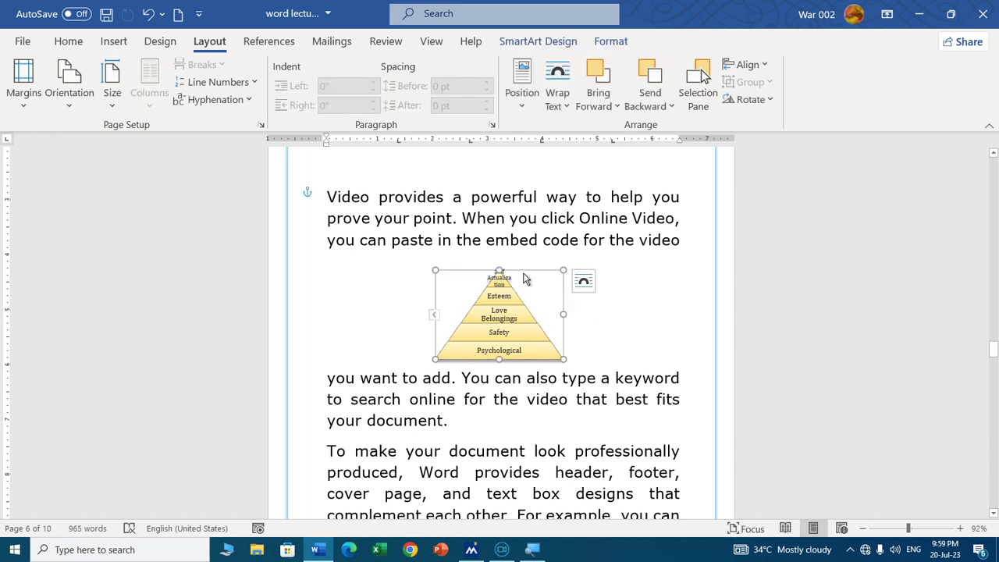
click(553, 106)
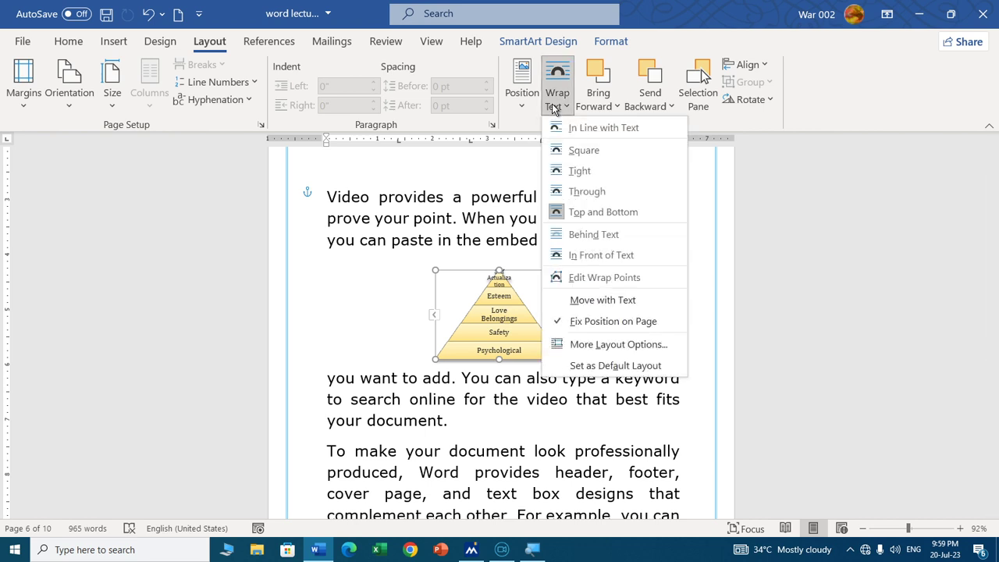
click(588, 234)
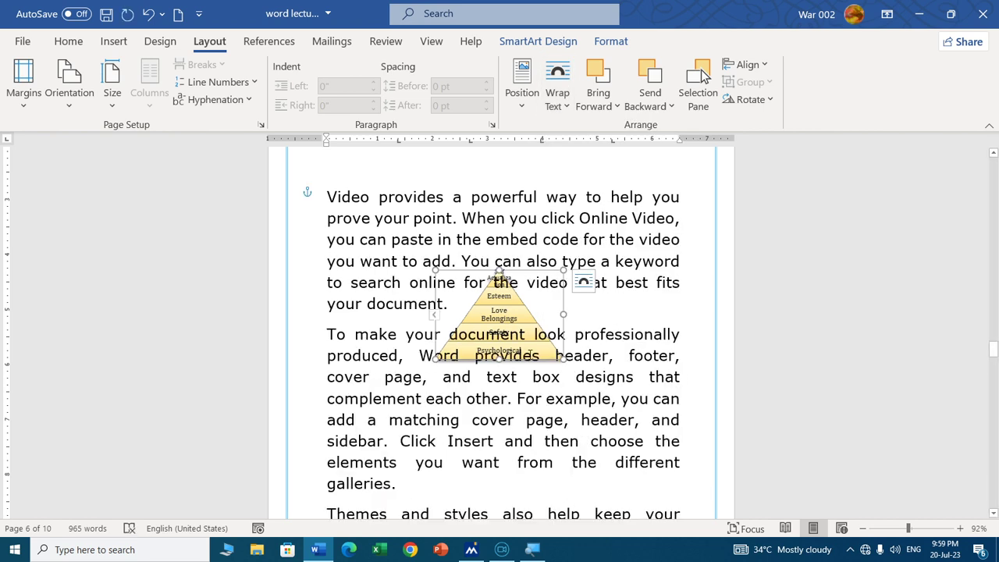
click(558, 98)
click(589, 257)
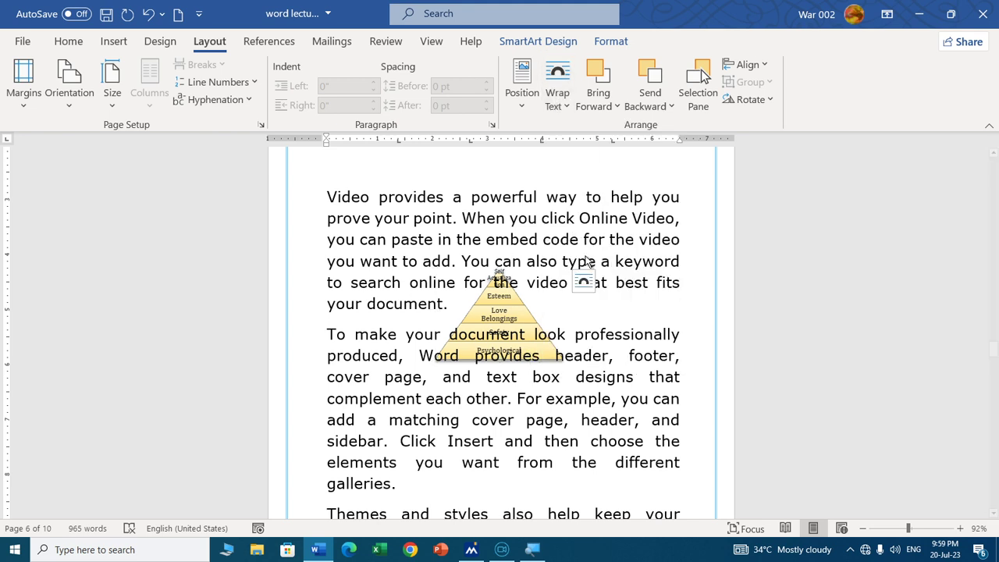
Try editing the pyramid's wrap points, pulling one outward from its upper left side and another above its peak.
click(567, 100)
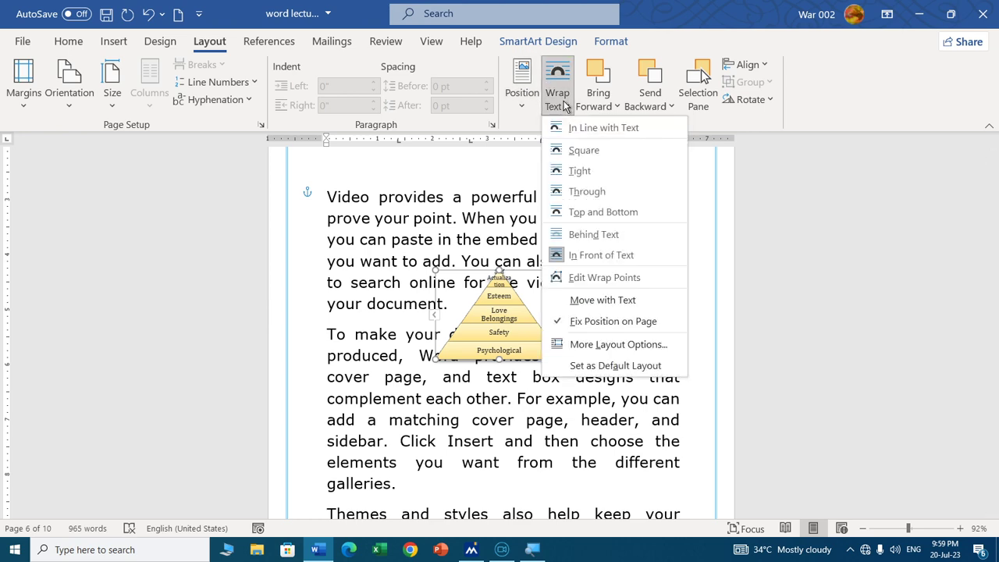
click(617, 278)
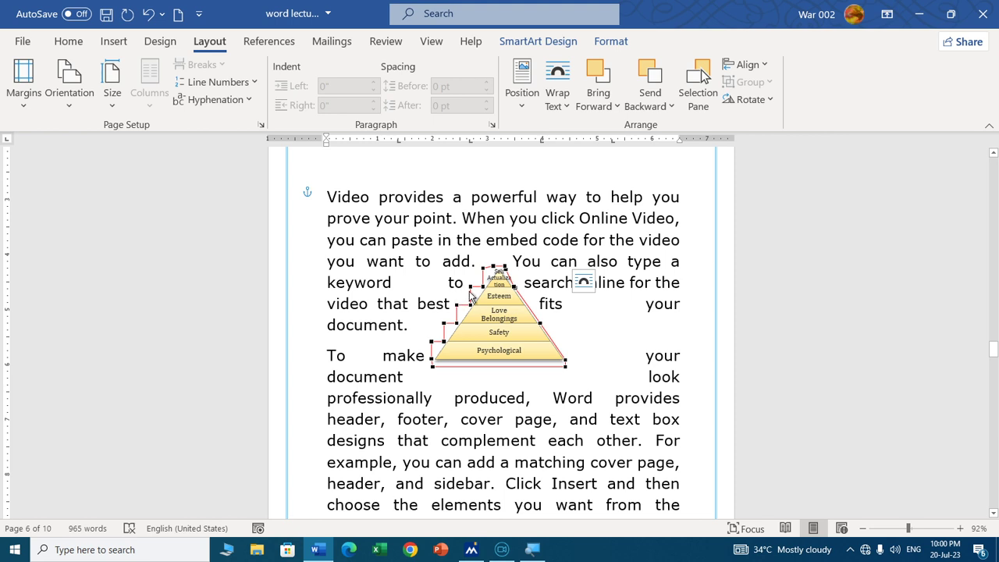
drag(467, 287, 455, 280)
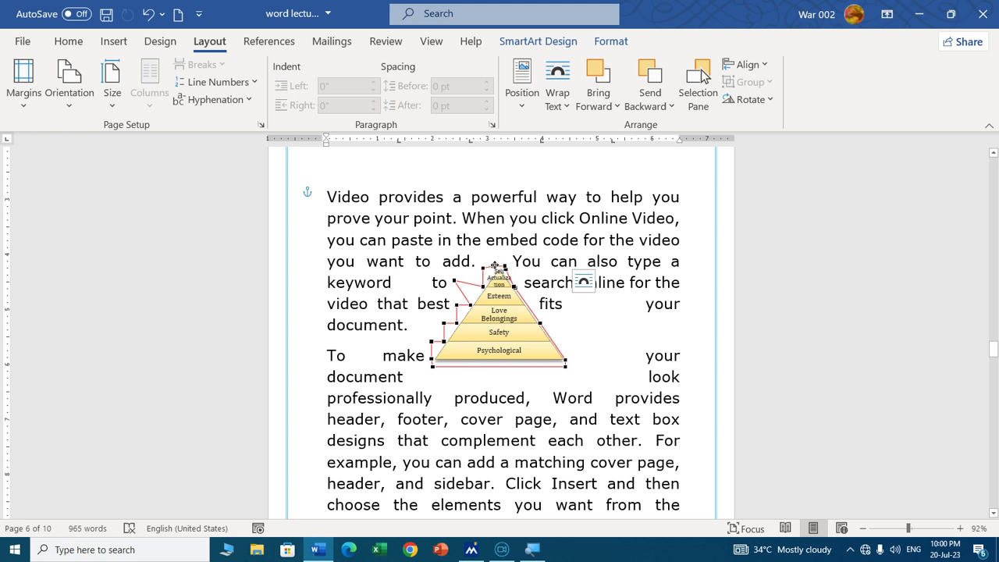
drag(494, 266, 497, 243)
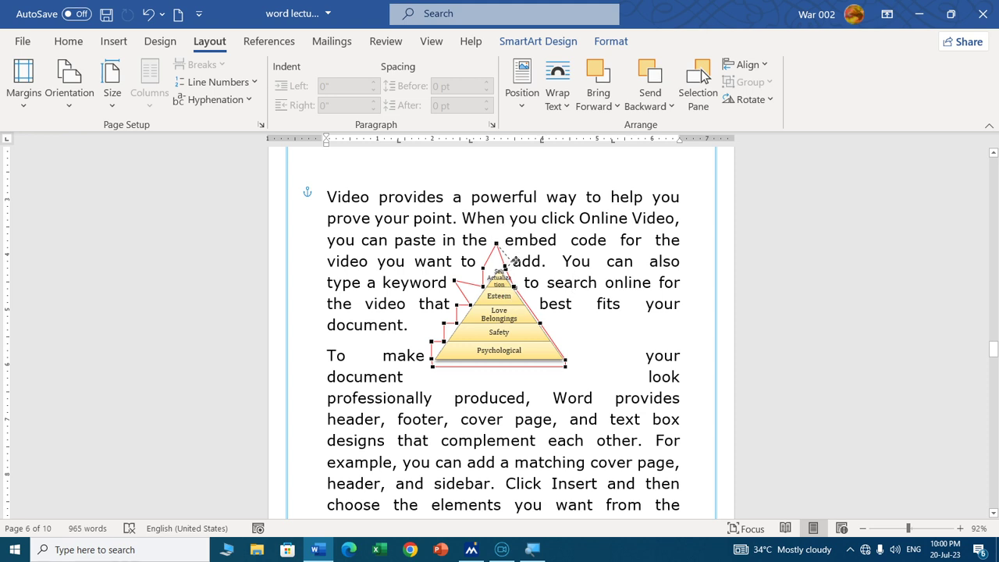
key(Escape)
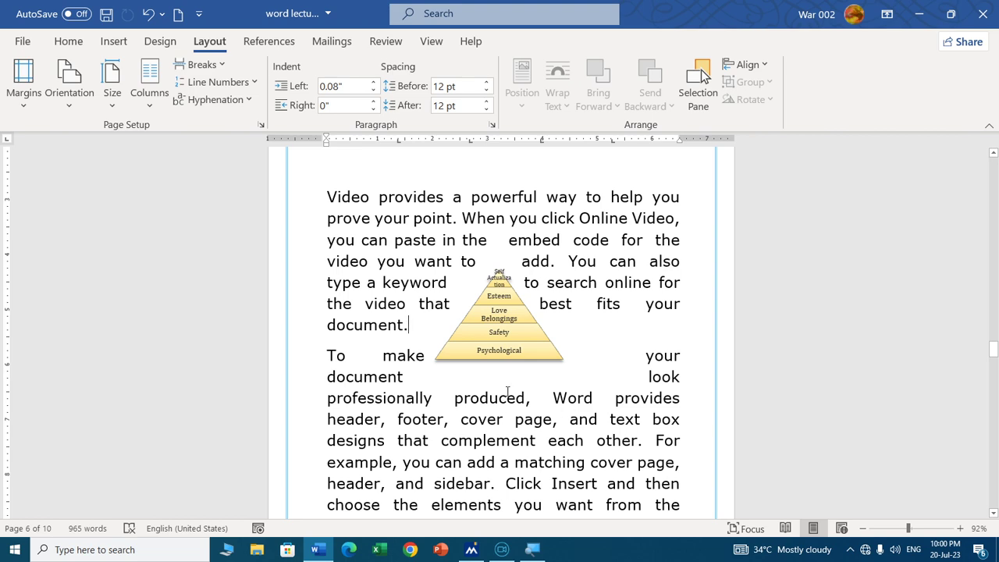
Undo the wrap point edits and the preceding wrapping and position changes, back to the pyramid's Through wrapping.
key(ctrl+z)
key(ctrl+z)
key(ctrl+z)
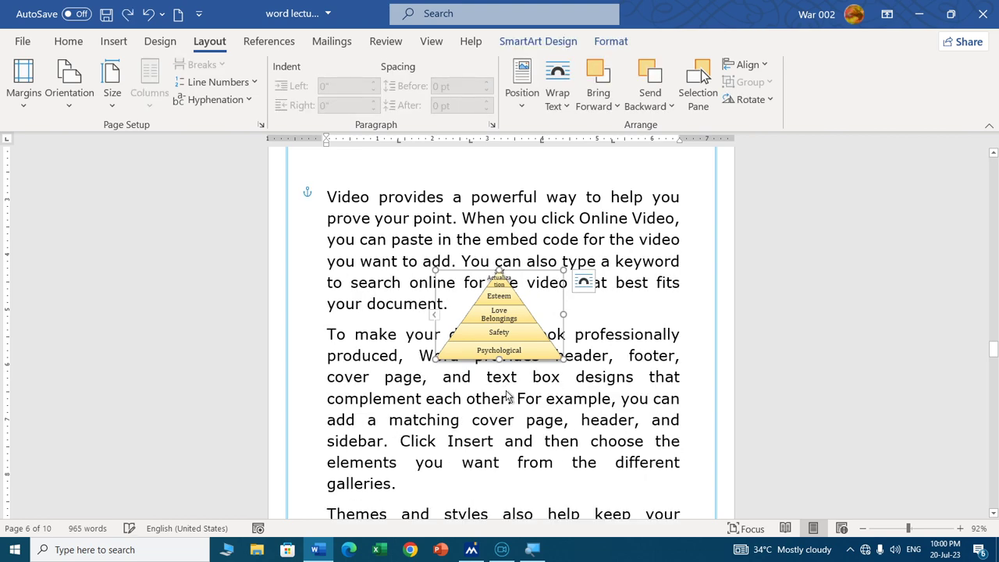
key(ctrl+z)
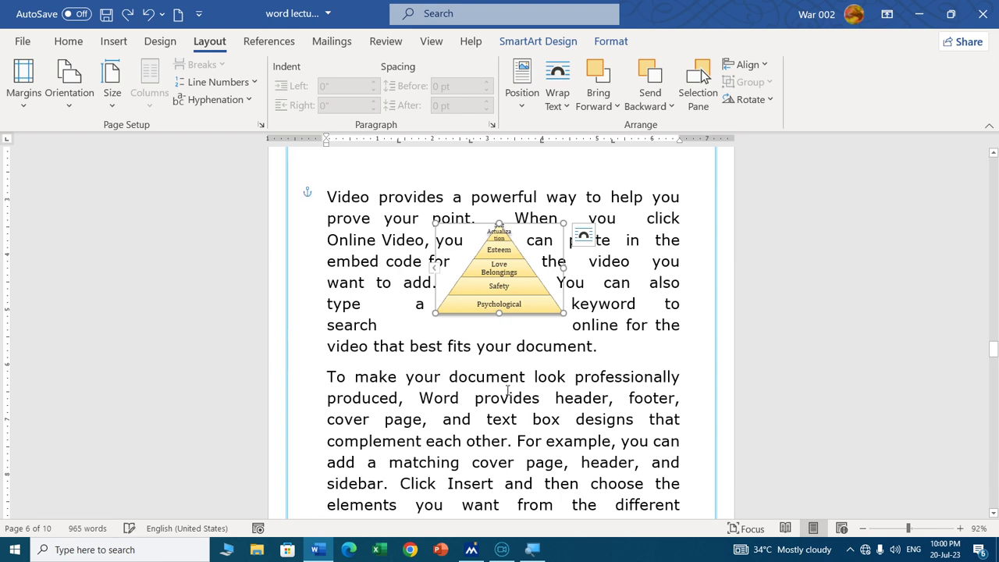
Undo the pyramid's most recent remaining move within the Video paragraph.
key(ctrl+z)
key(ctrl+z)
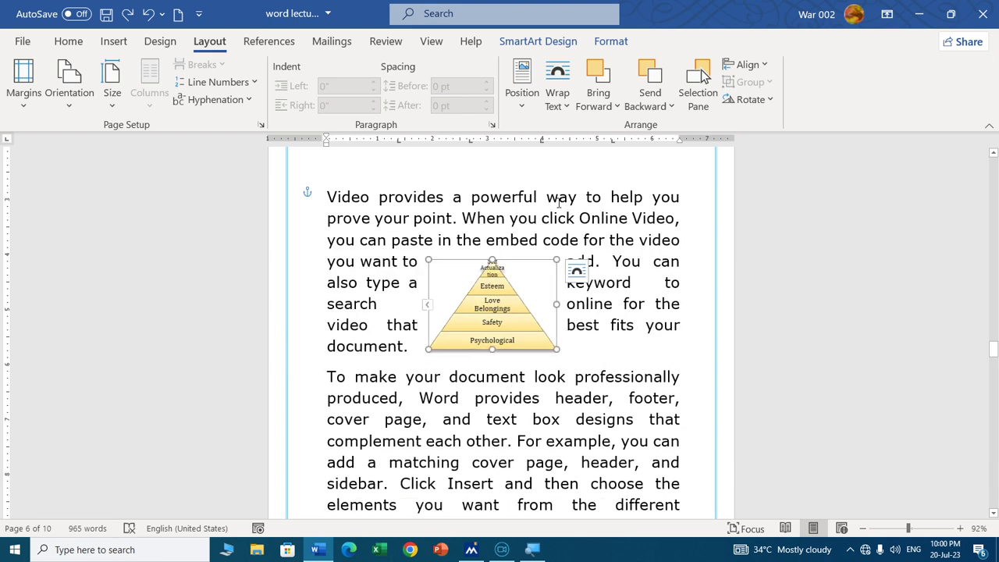
Go to the Economics diagram on the last page and inspect its background rectangle and the Economics, Micro Eco. and Macro Eco. boxes.
scroll(613, 381, down, 4)
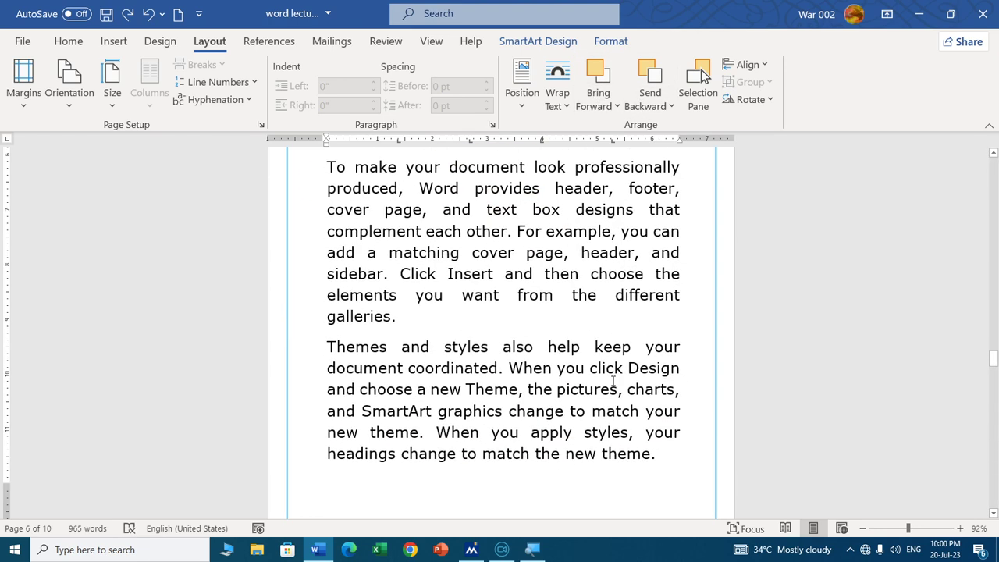
scroll(613, 381, down, 6)
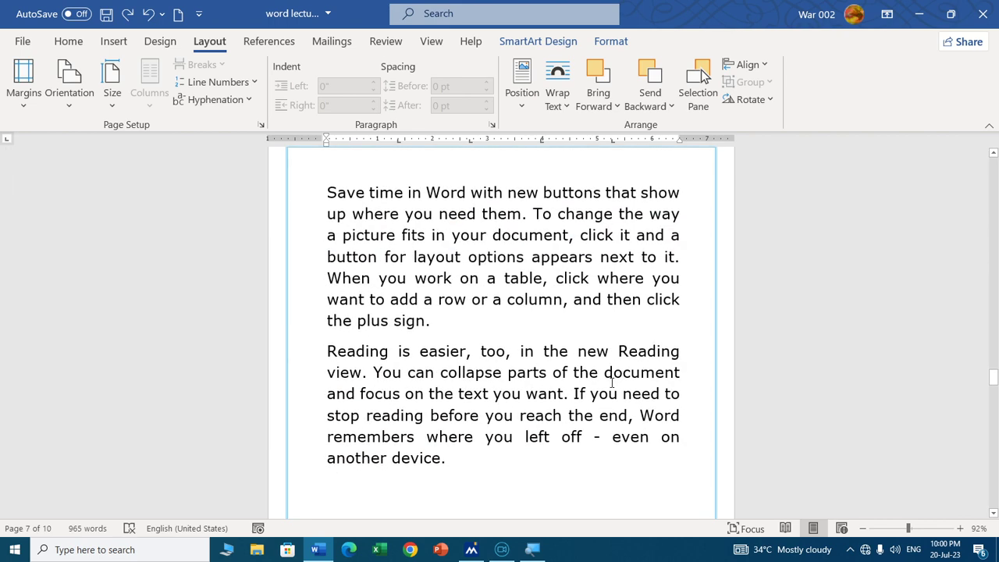
scroll(614, 381, down, 20)
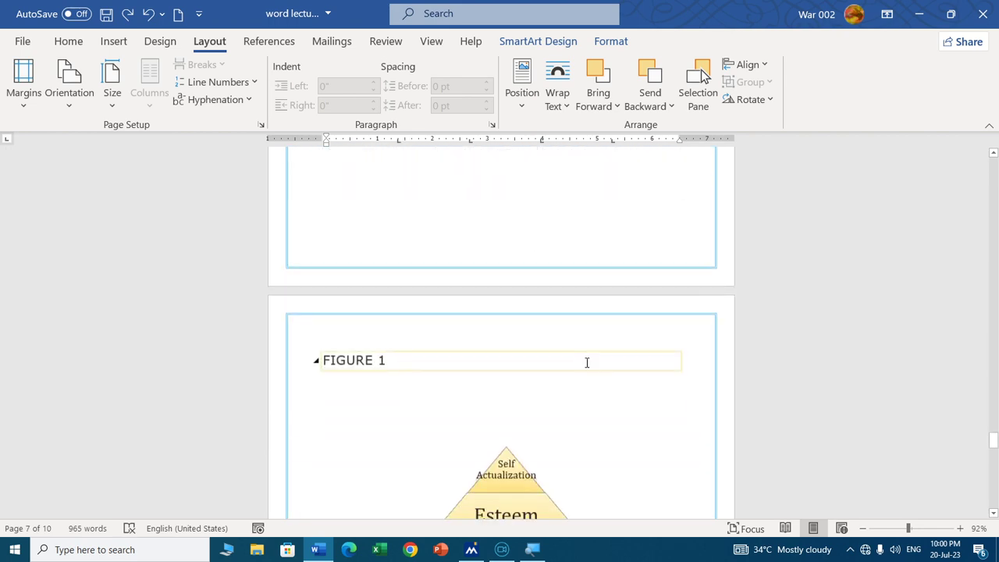
scroll(587, 363, down, 18)
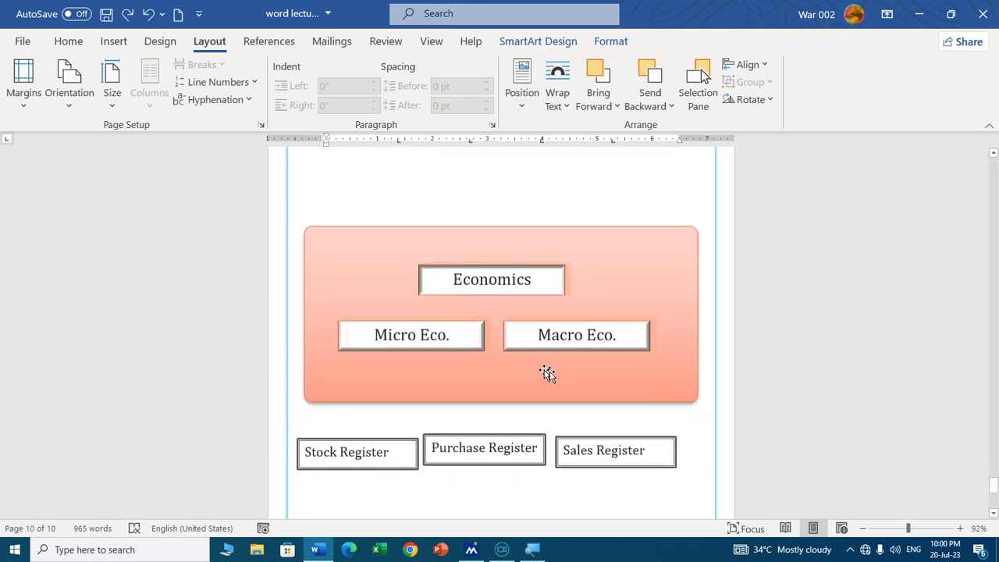
scroll(538, 370, down, 1)
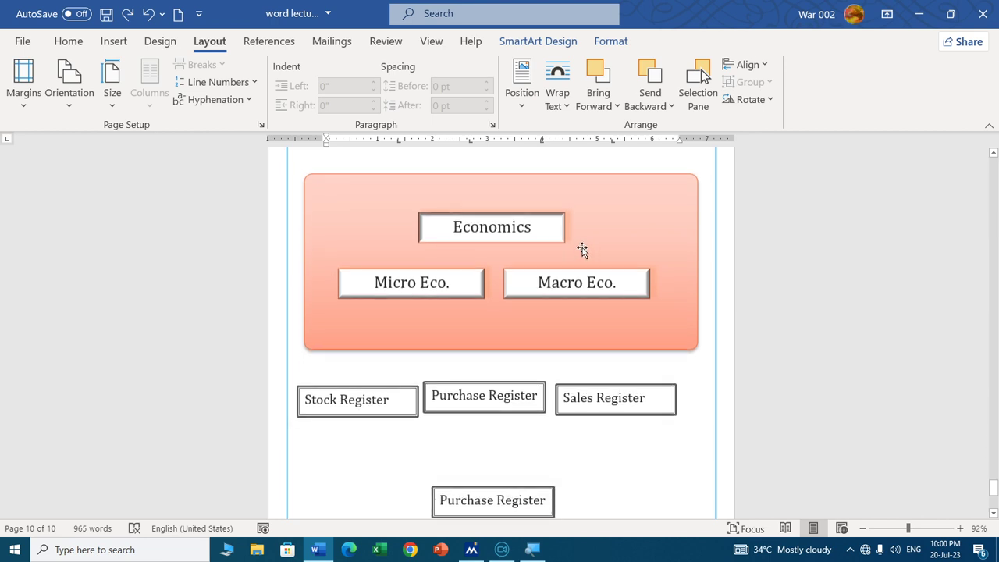
click(605, 175)
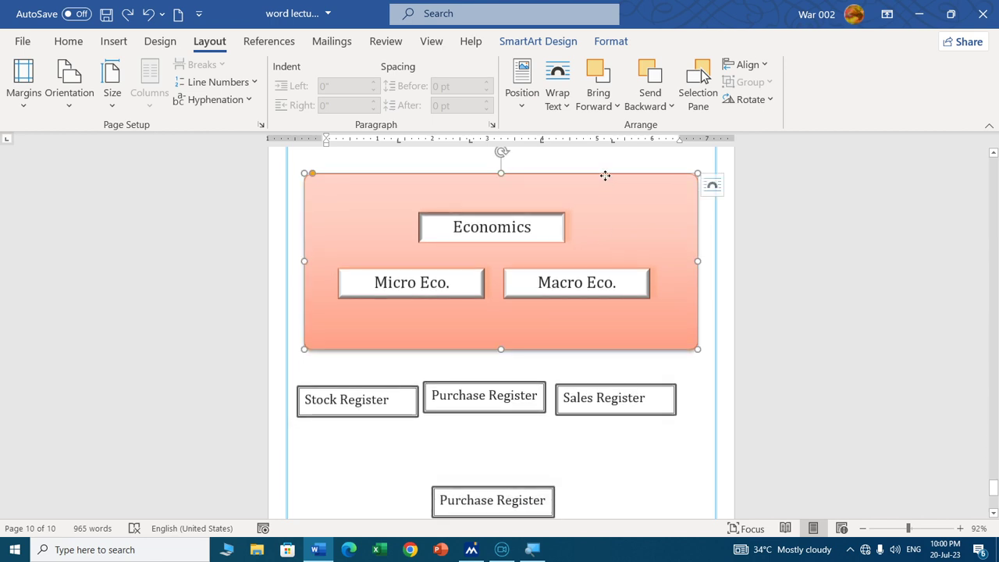
click(606, 177)
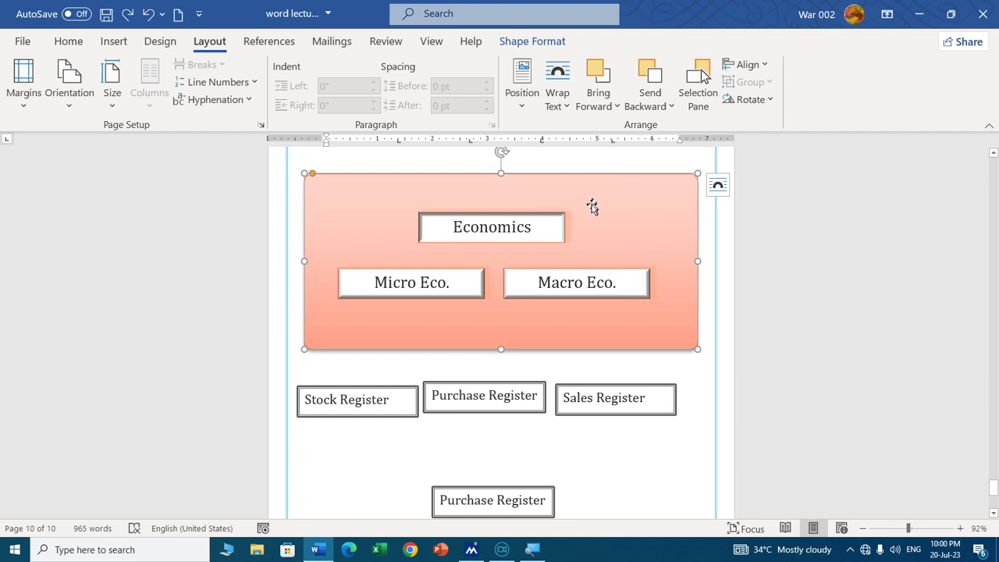
click(548, 217)
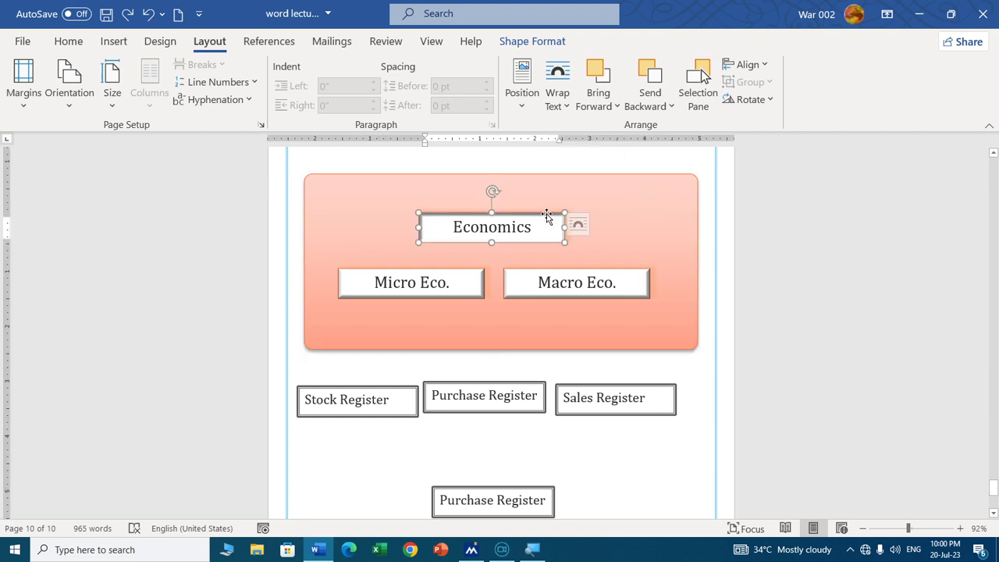
click(461, 274)
click(524, 275)
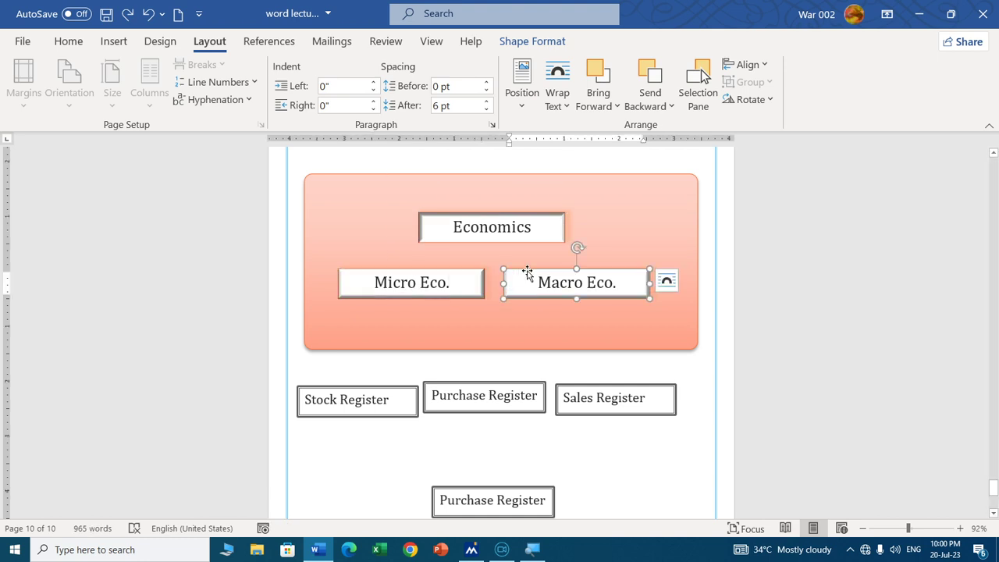
Look up the Rectangle: Rounded Corners shape among the available shapes, without inserting one.
click(114, 43)
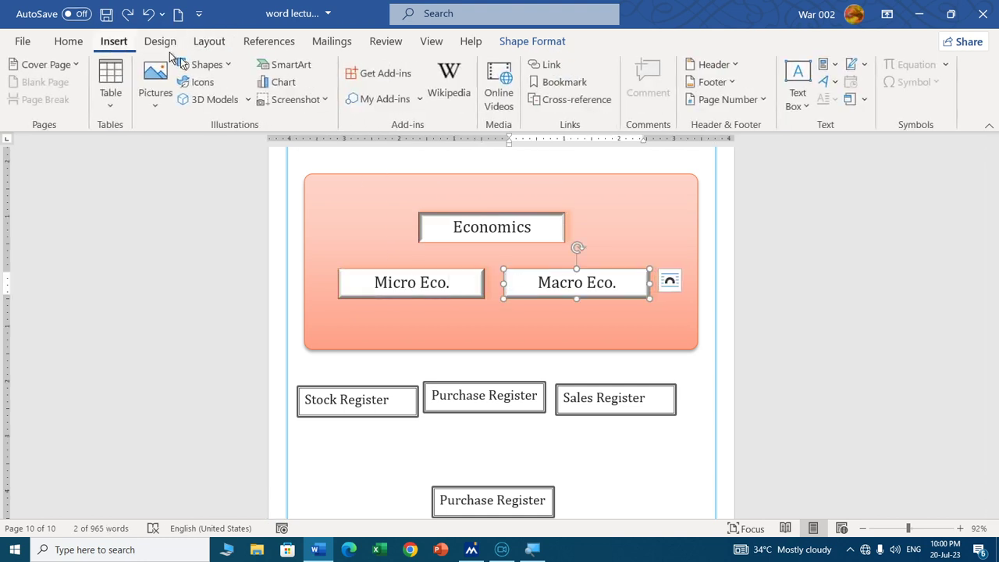
click(221, 64)
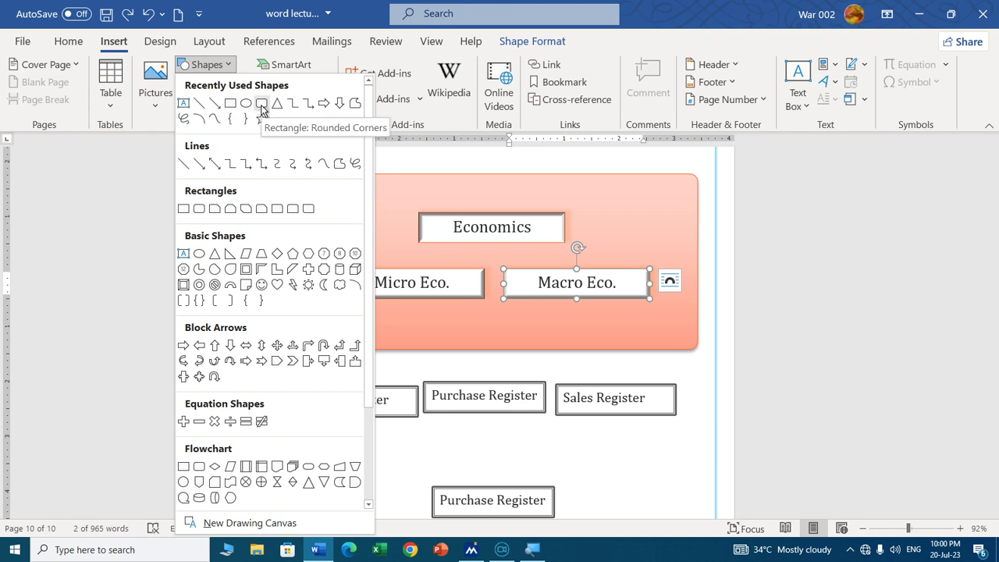
click(531, 181)
Bring the diagram's rounded background rectangle to the front, over the Economics, Micro Eco. and Macro Eco. boxes.
click(528, 179)
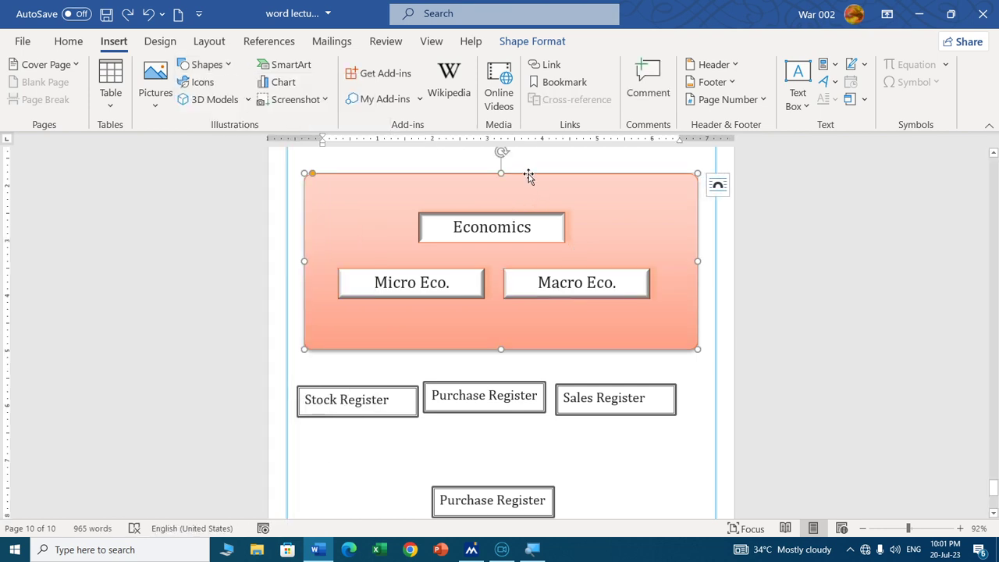
click(221, 43)
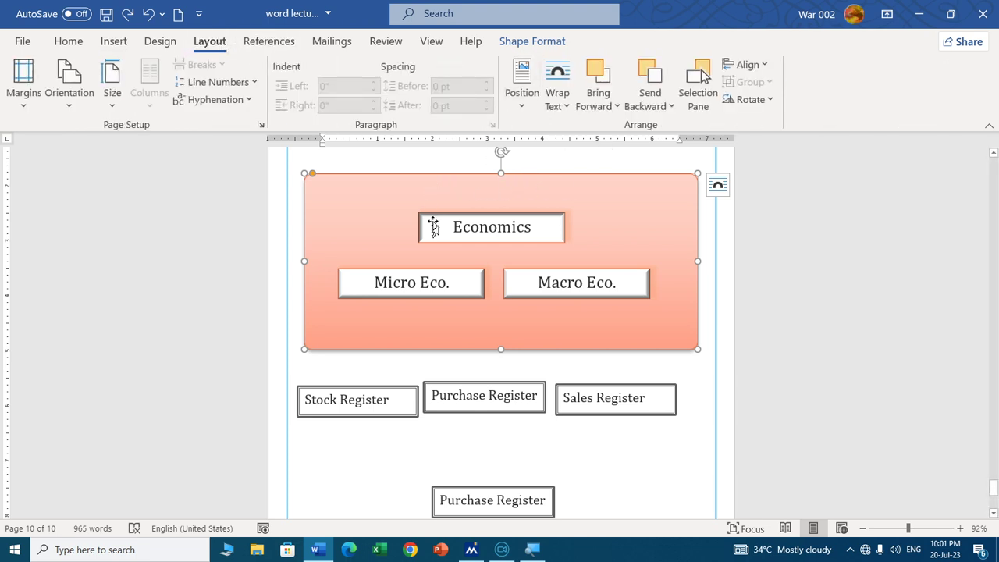
scroll(482, 231, up, 1)
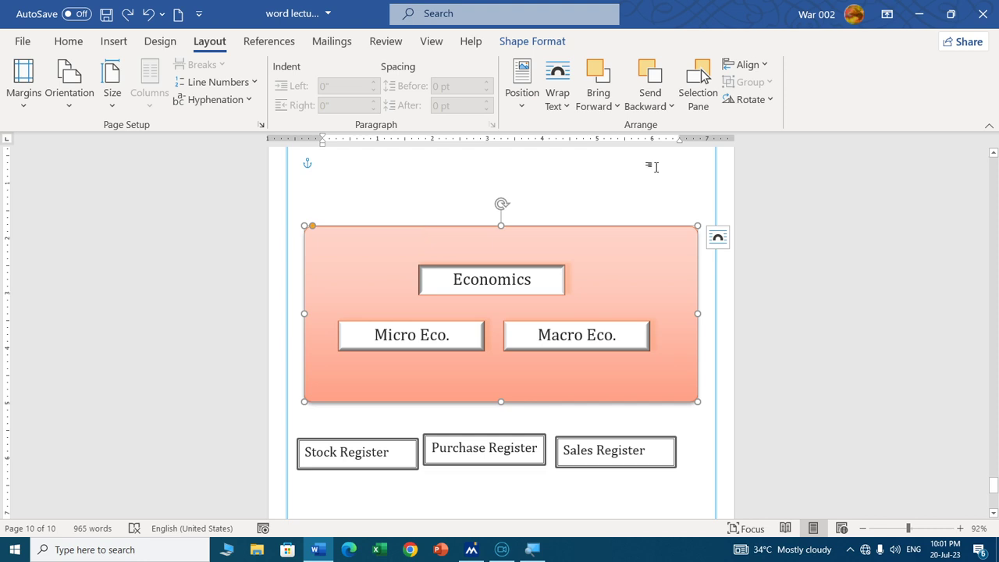
click(607, 108)
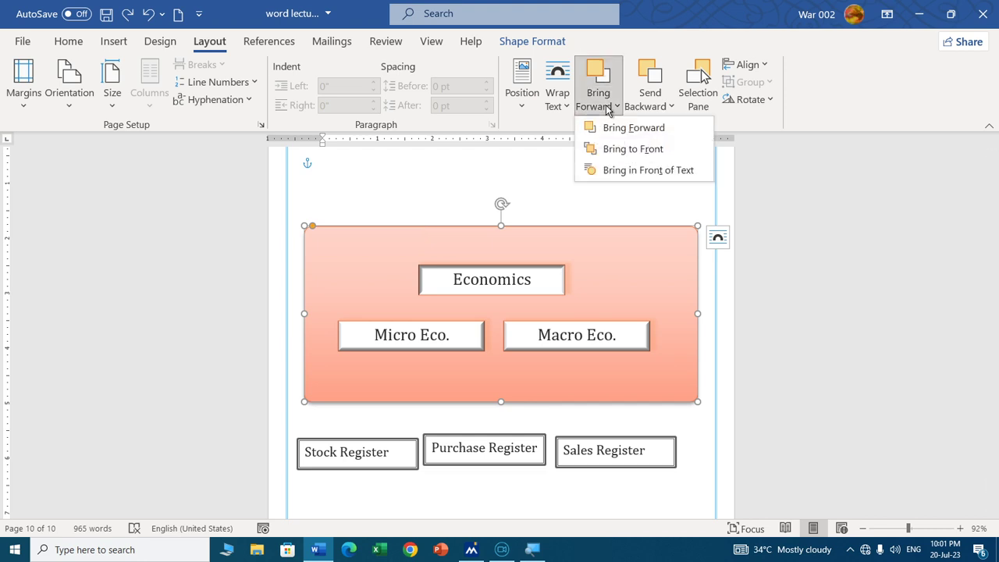
click(617, 149)
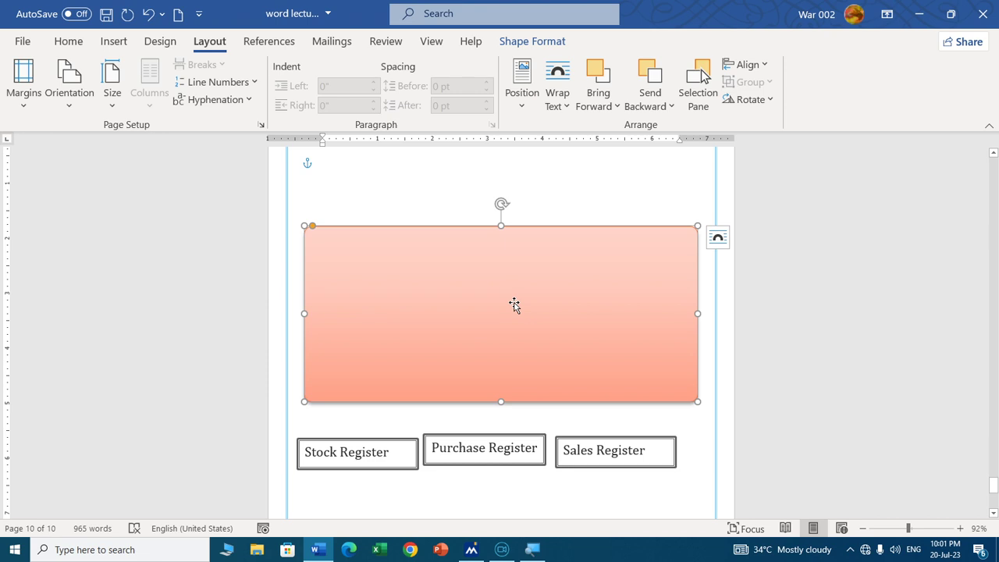
Send the rounded background rectangle to the back of the Economics diagram.
click(598, 107)
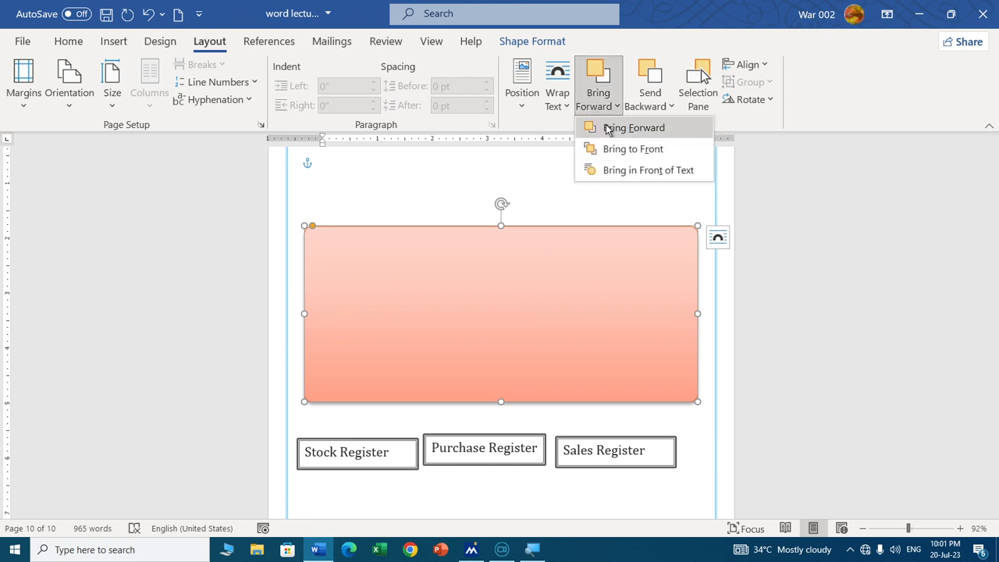
click(645, 99)
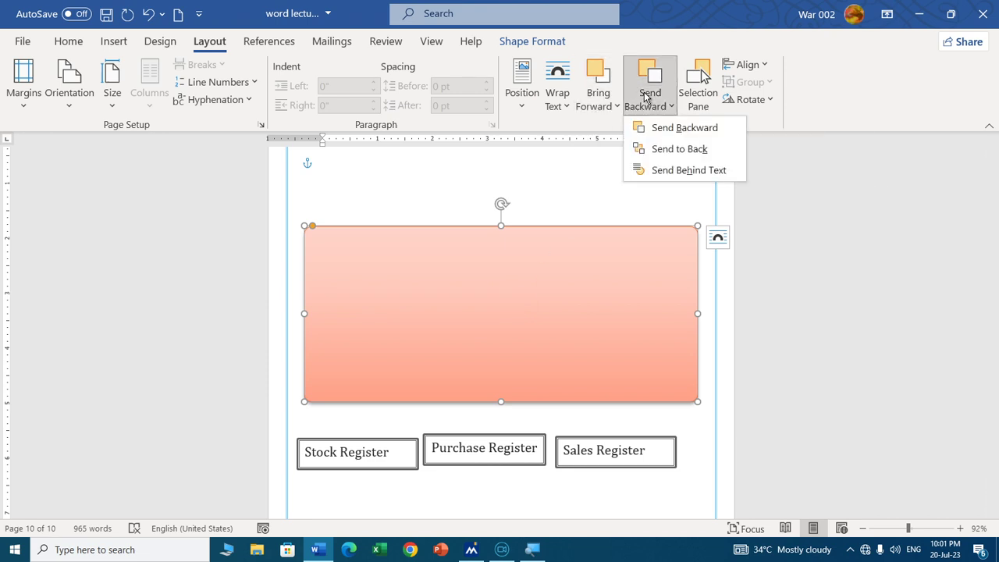
click(660, 149)
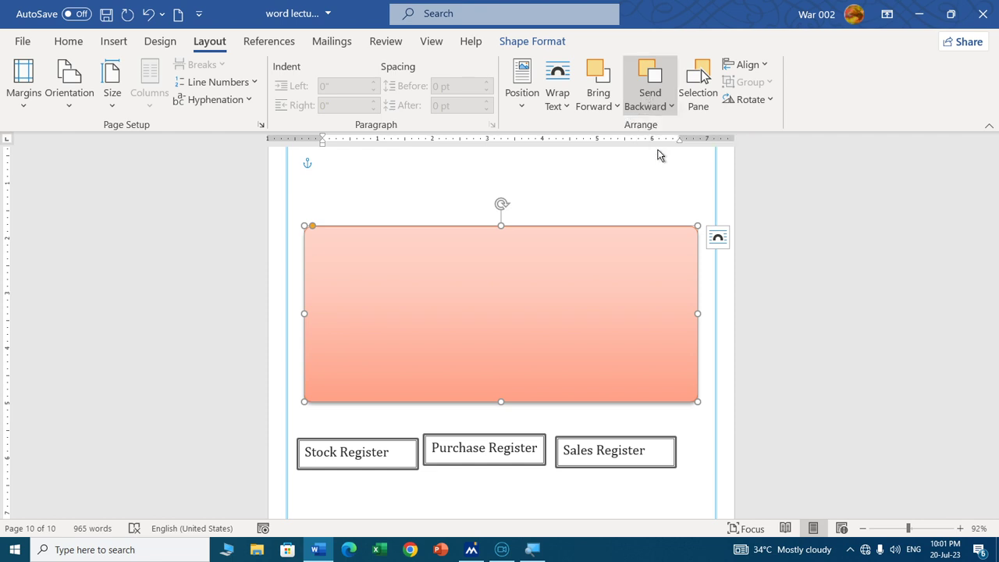
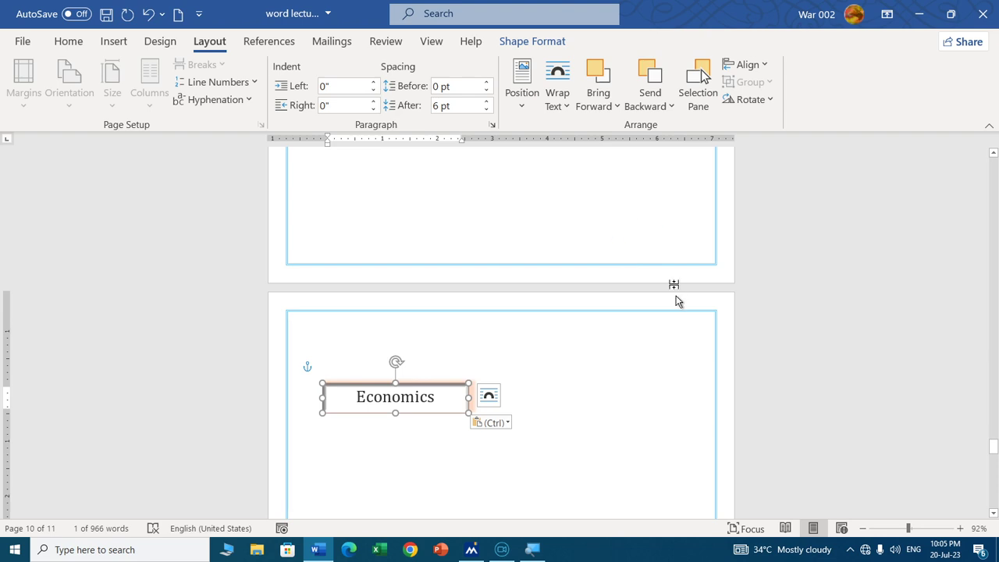
Try left, center and right alignment on the pasted Economics text box relative to the page margins.
click(764, 66)
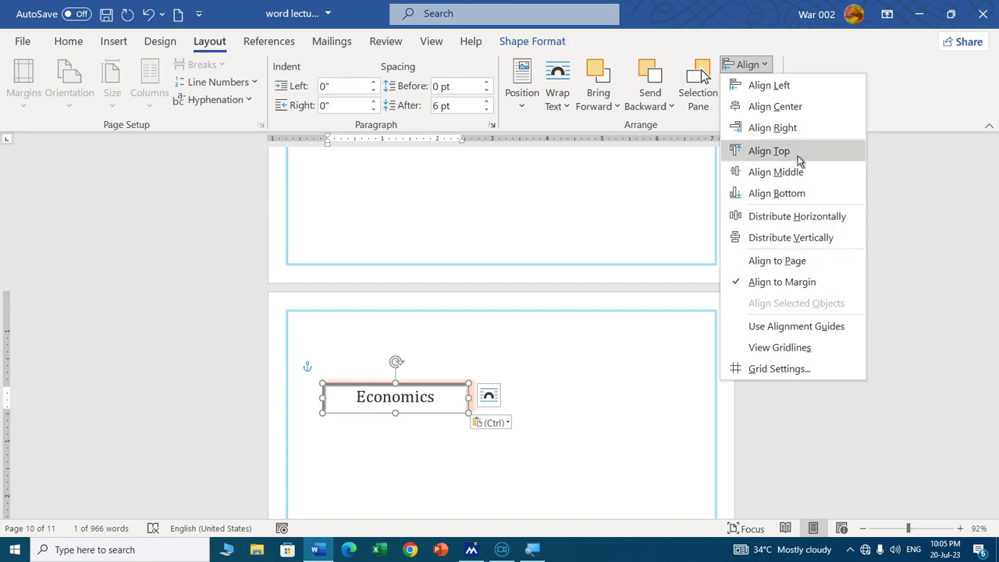
click(785, 86)
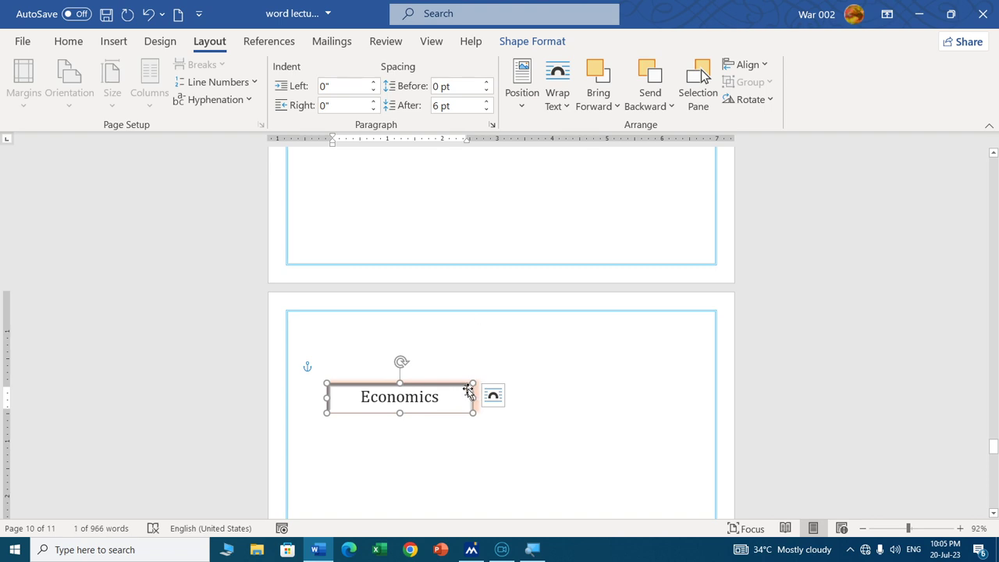
click(747, 64)
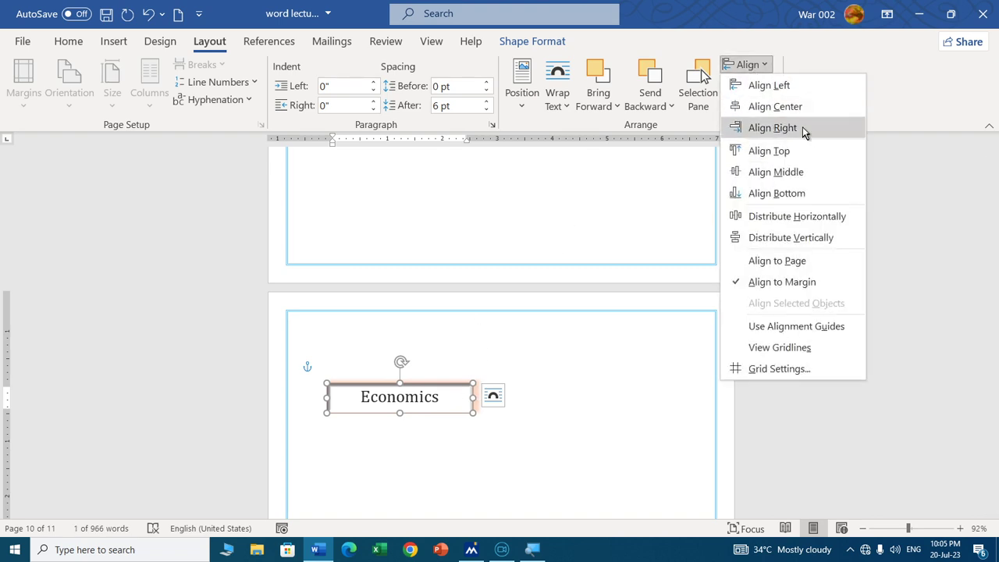
key(Escape)
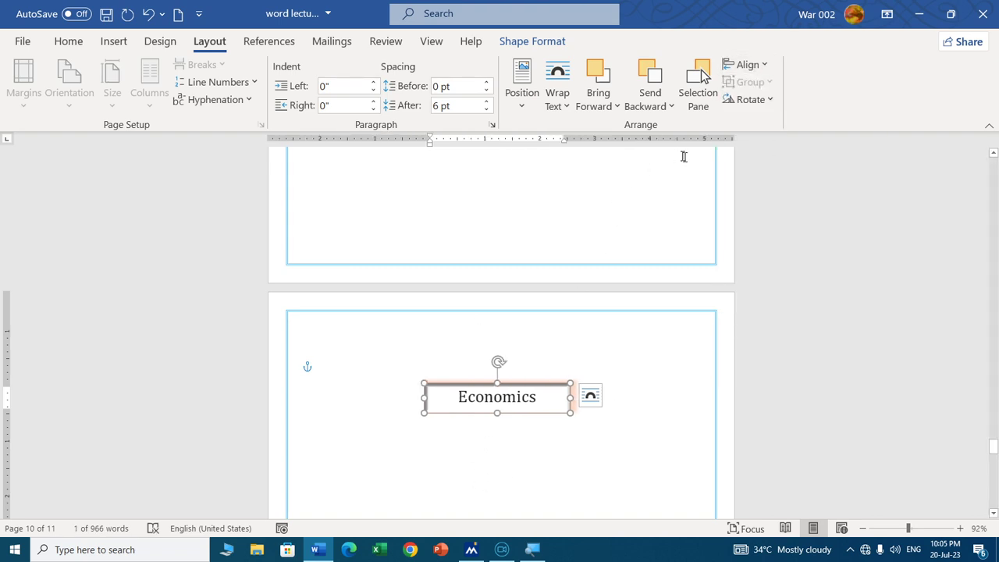
click(754, 66)
click(758, 148)
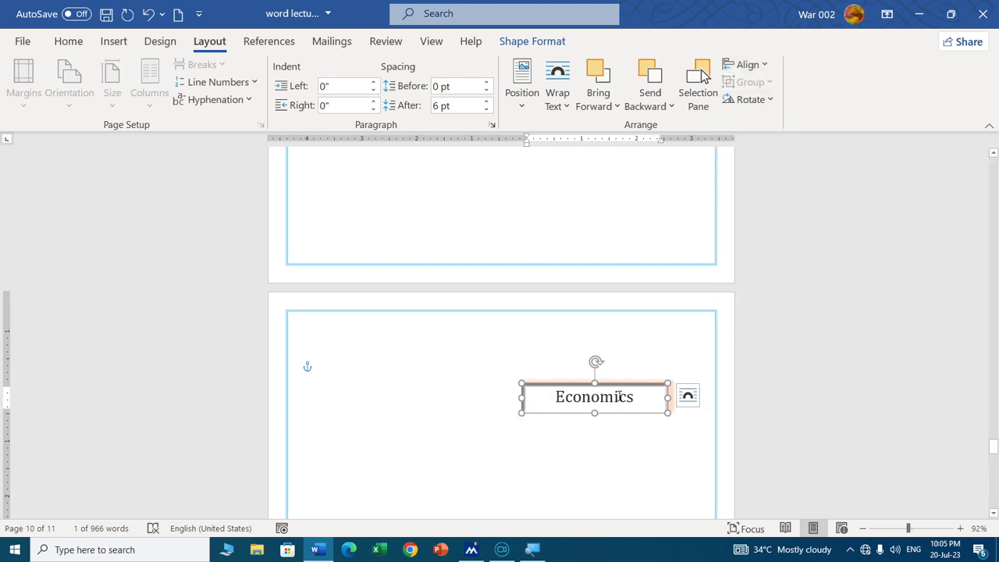
With the whole page in view, try Align Middle and Align Bottom on the Economics text box.
scroll(629, 334, down, 1)
ctrl+scroll(625, 330, down, 4)
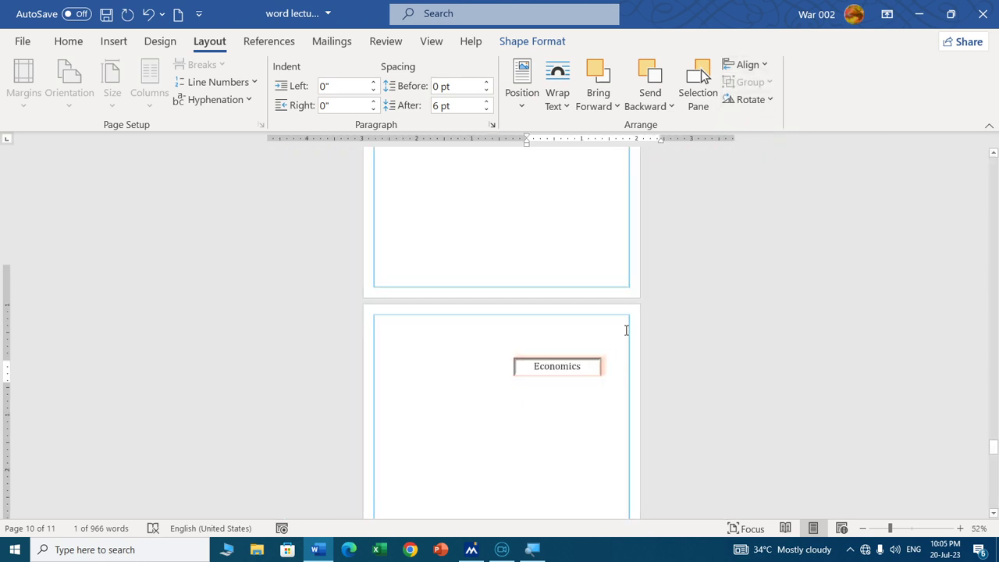
scroll(657, 314, down, 1)
scroll(658, 314, down, 1)
ctrl+scroll(658, 315, down, 2)
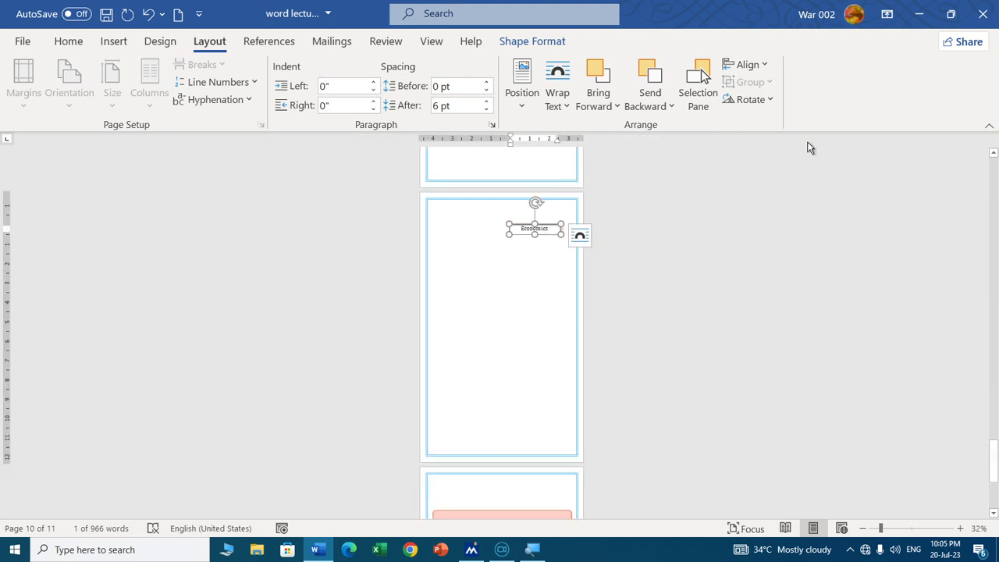
click(750, 65)
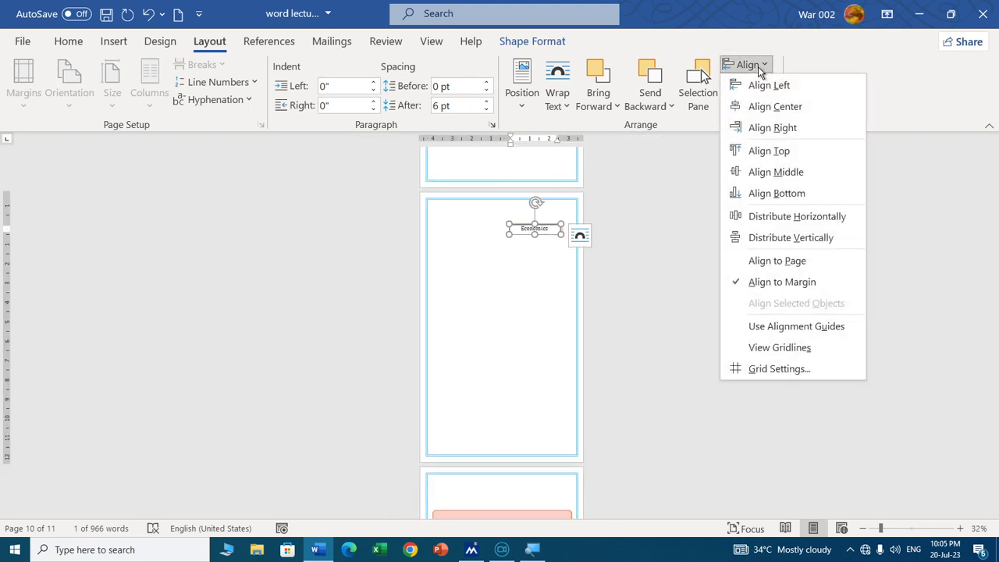
click(805, 179)
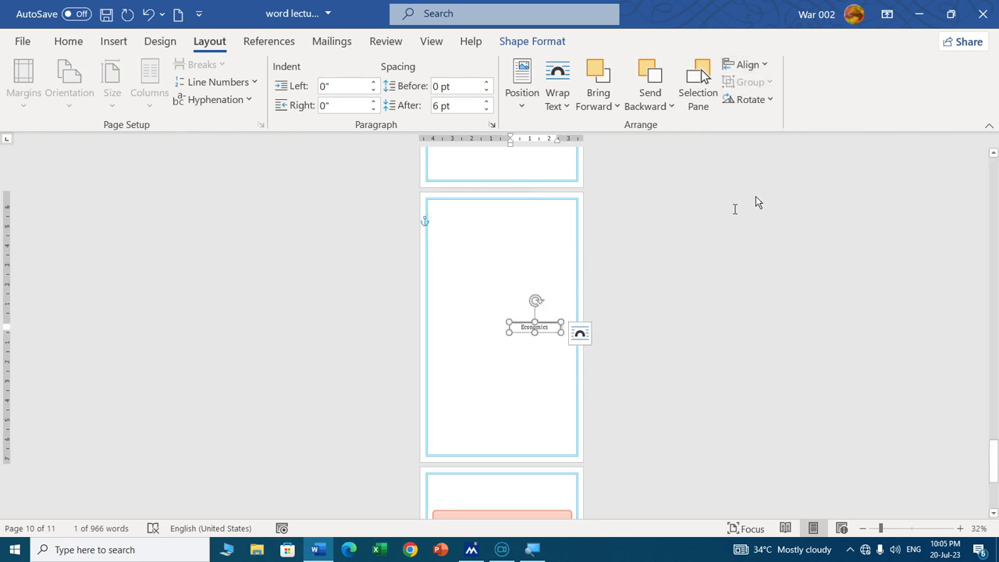
click(761, 66)
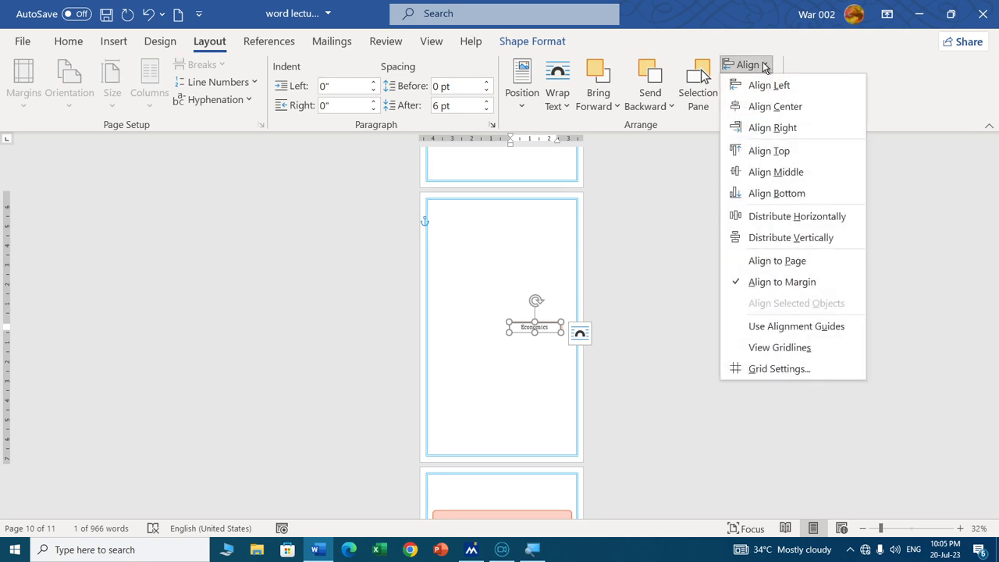
click(791, 200)
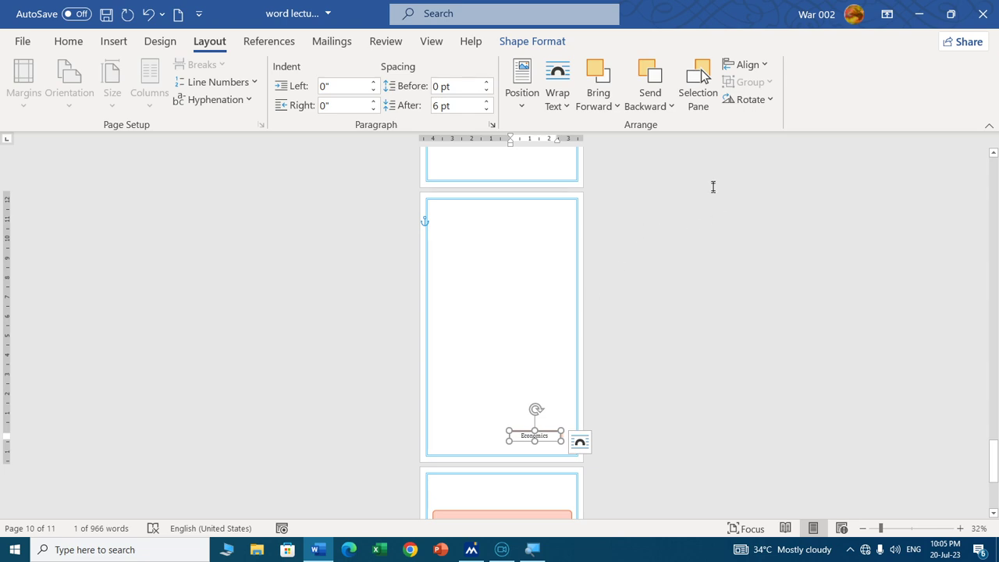
Align the Economics text box to the horizontal center and the top margin of its page.
click(764, 67)
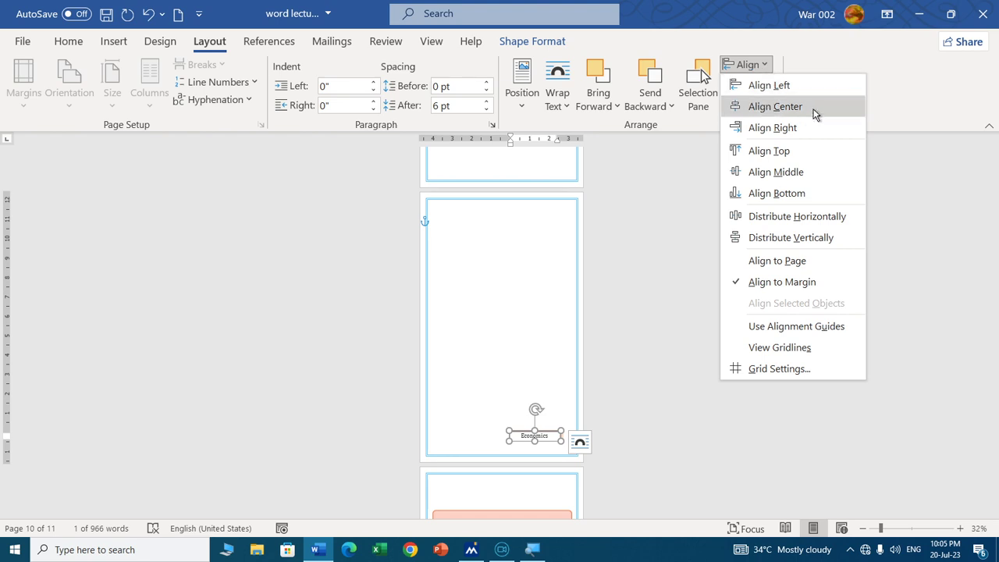
click(792, 107)
click(764, 66)
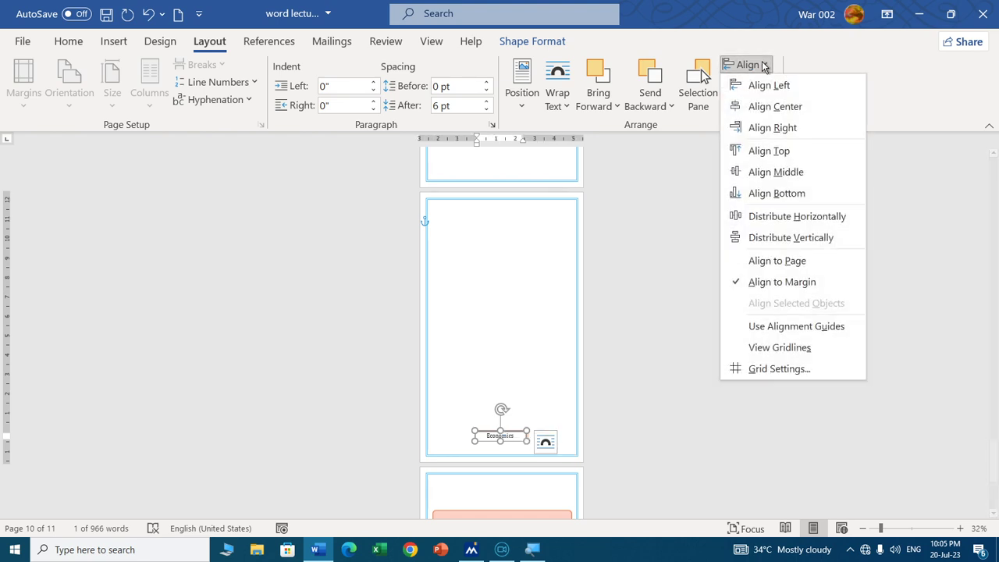
click(778, 153)
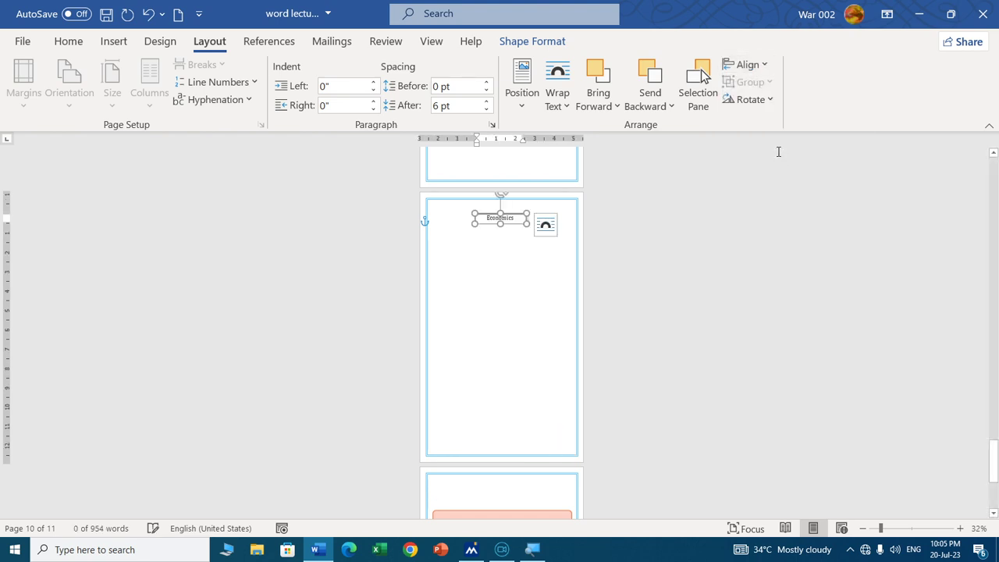
Try Align Middle and Align Bottom on the Economics text box relative to the page margins.
click(765, 67)
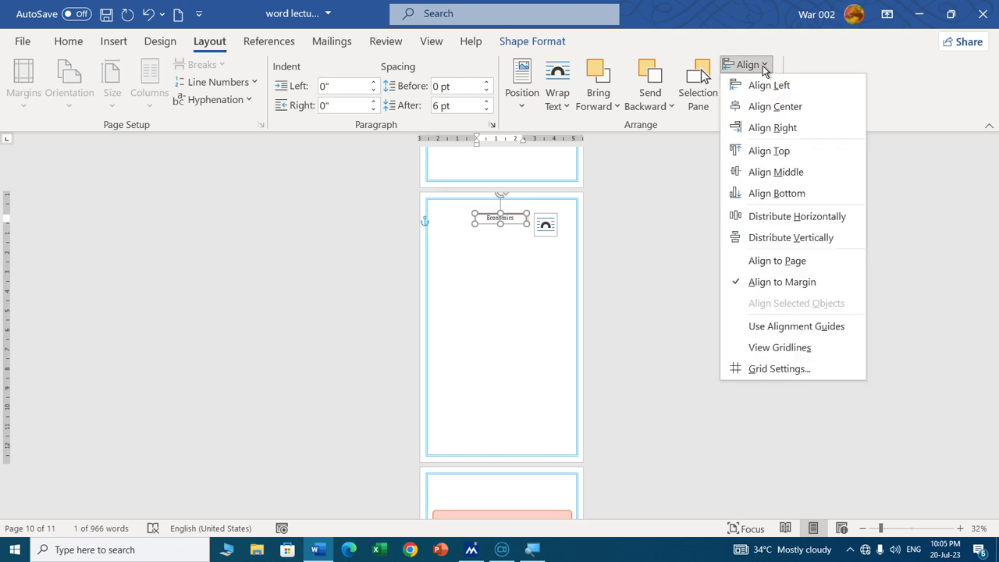
click(776, 172)
scroll(572, 315, up, 4)
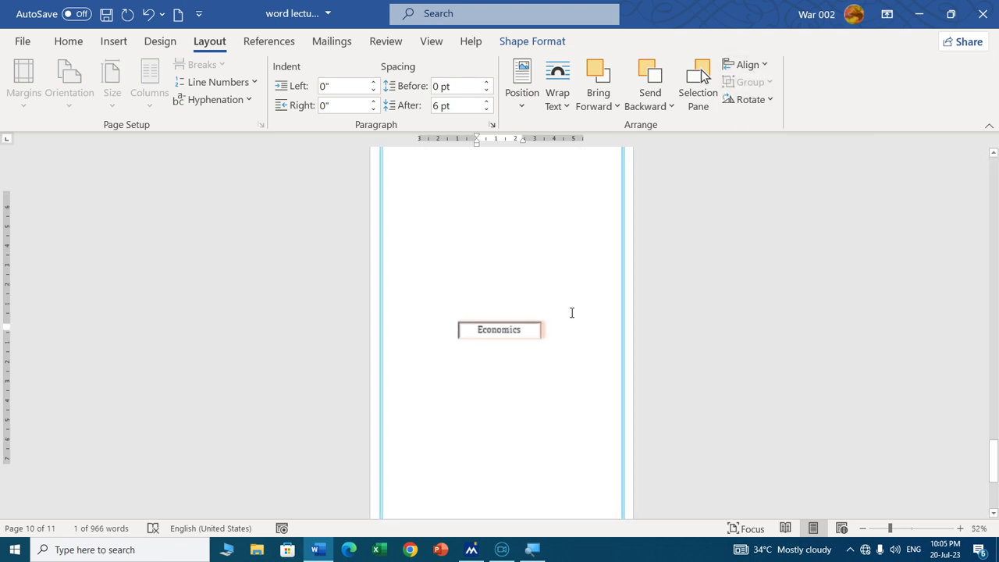
click(754, 65)
click(781, 193)
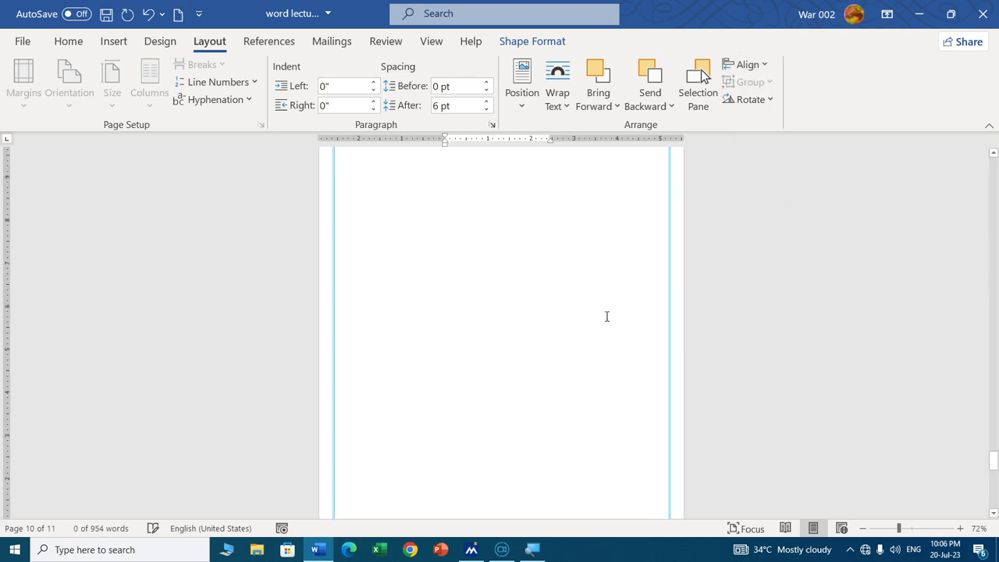
scroll(604, 315, down, 3)
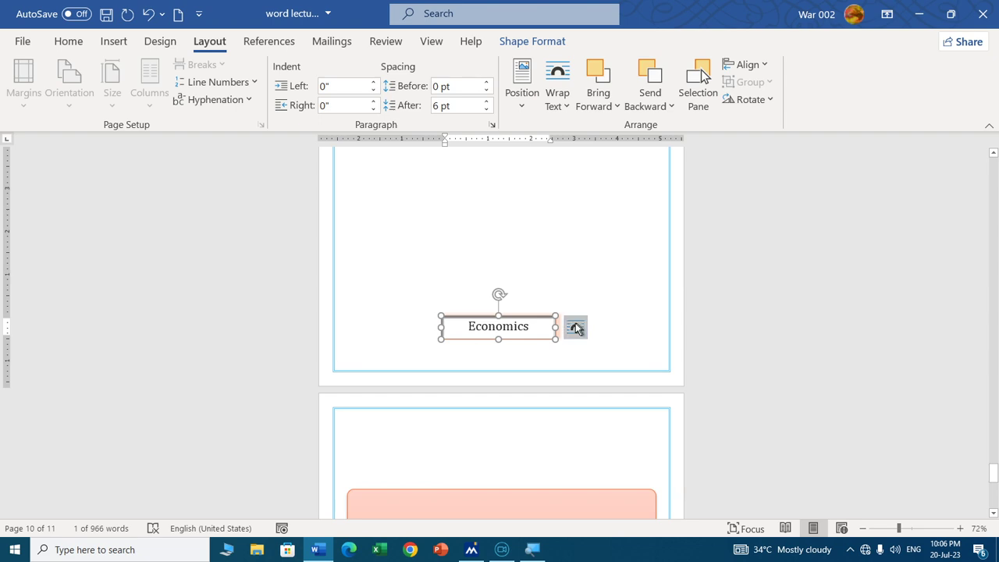
Align the Economics text box to the left margin and try middle and top vertical alignment on it.
click(761, 65)
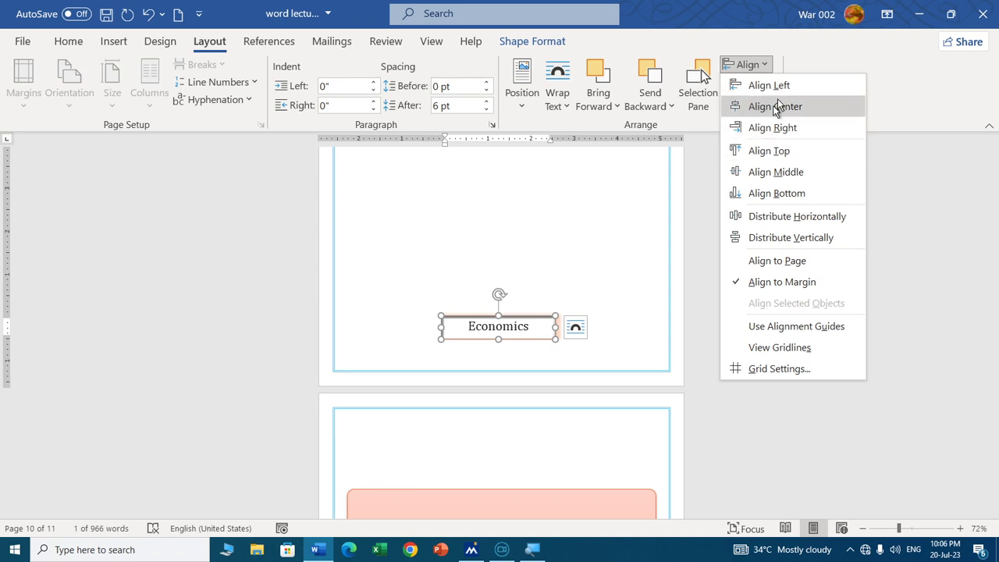
click(812, 85)
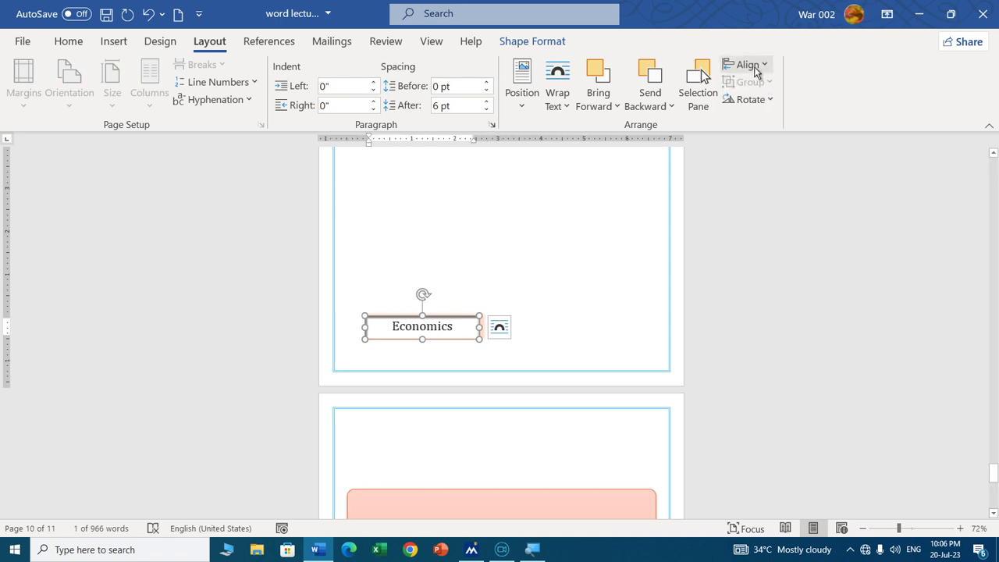
click(755, 66)
click(802, 172)
scroll(502, 276, up, 3)
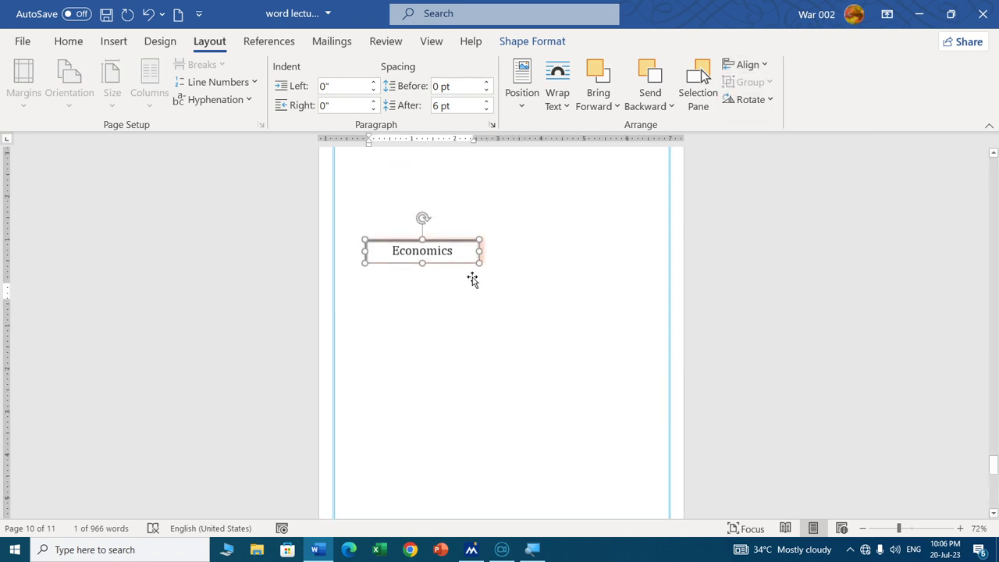
click(747, 65)
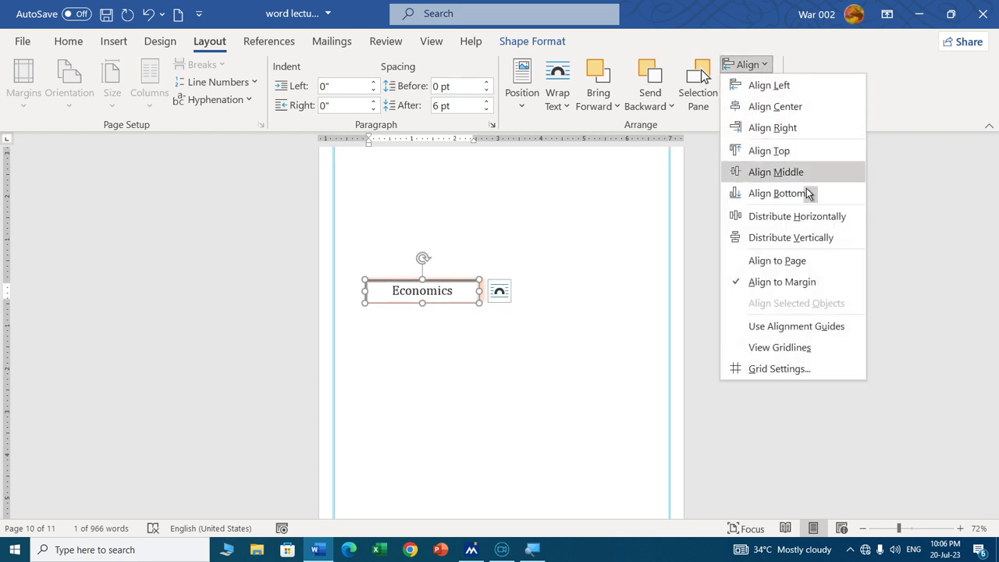
click(773, 152)
scroll(536, 274, up, 5)
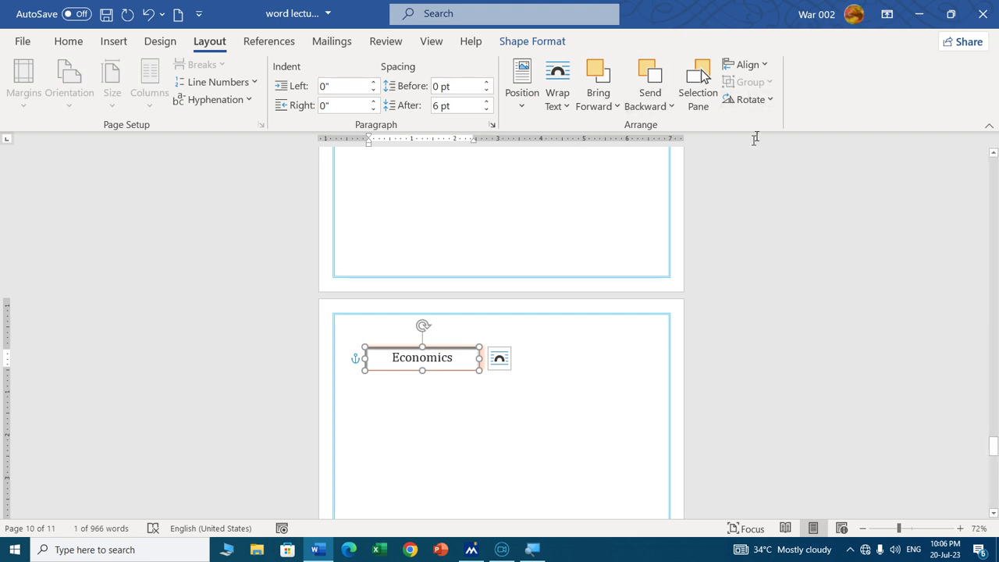
Align the Economics text box to the vertical middle and horizontal center of the page margins.
click(747, 65)
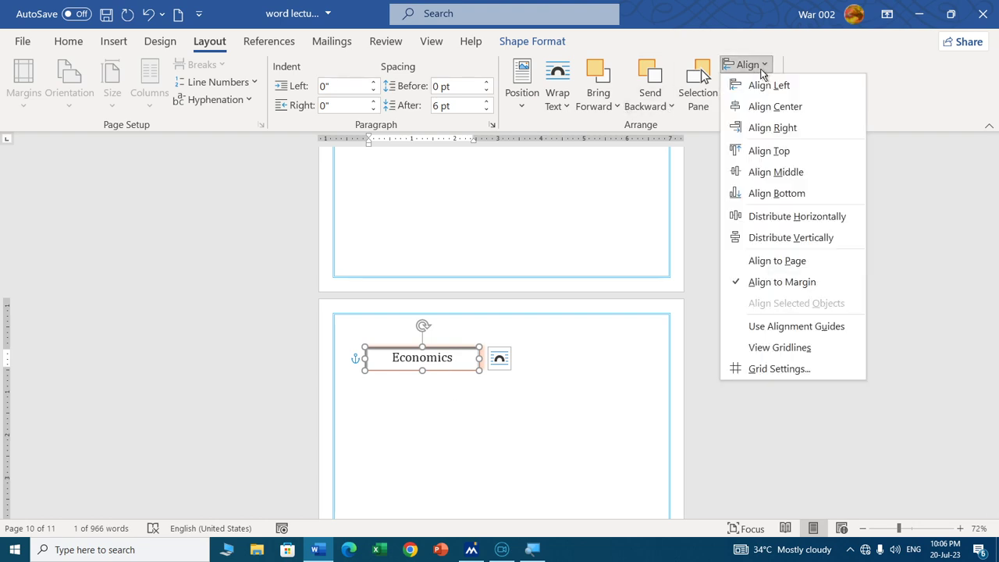
click(807, 174)
scroll(531, 335, down, 5)
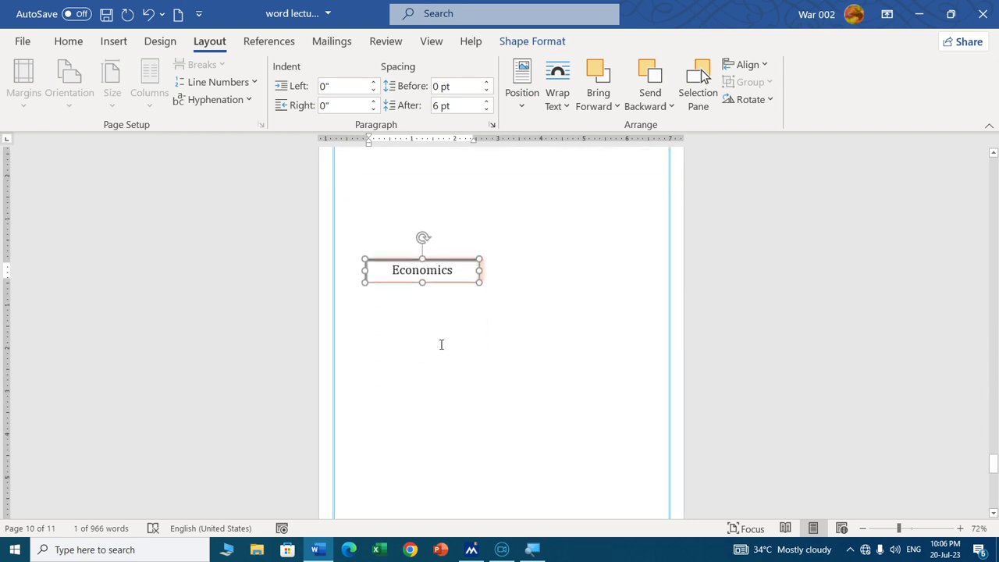
click(758, 67)
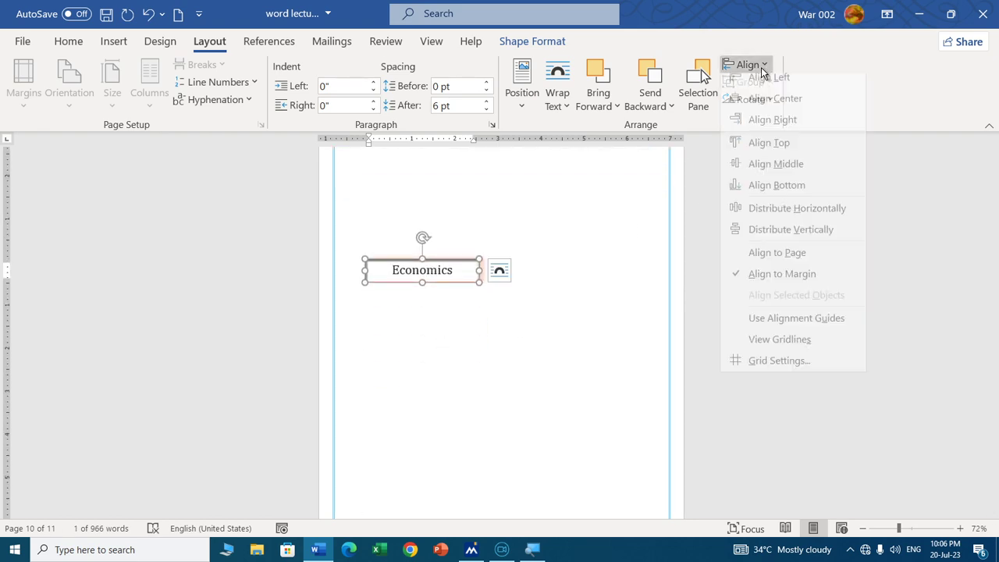
click(778, 107)
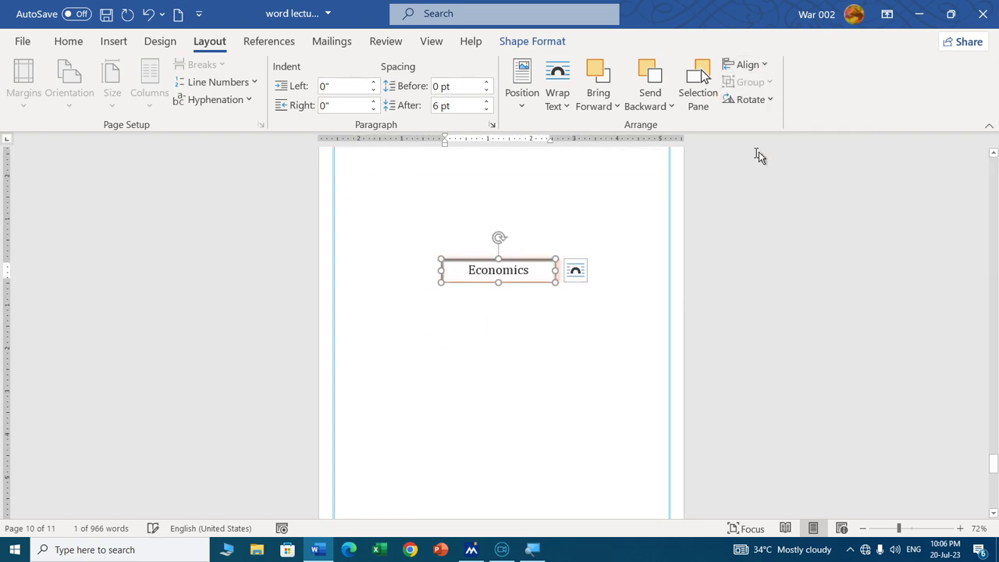
Try Align Top on the centered Economics text box and return it to the vertical middle.
click(763, 67)
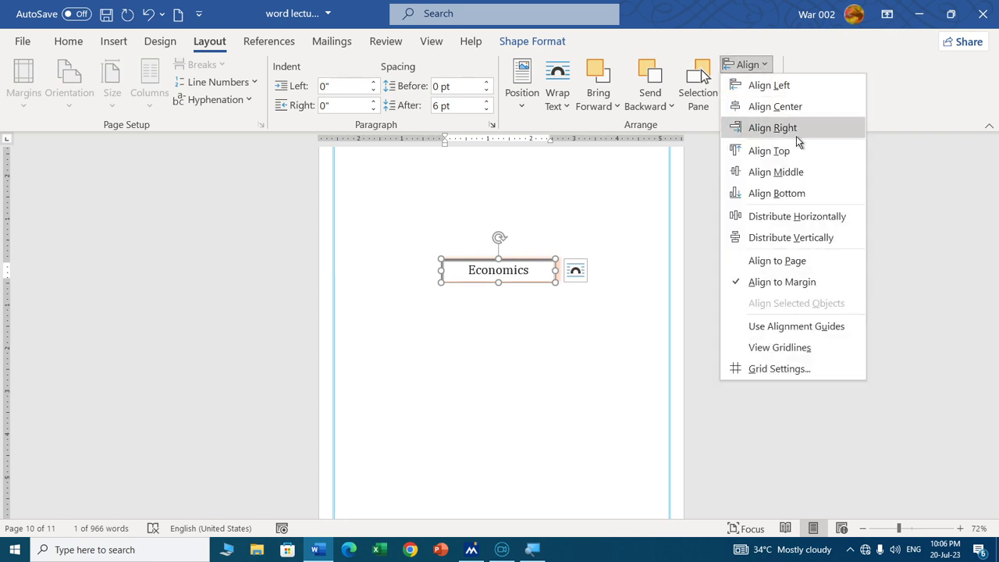
click(769, 150)
scroll(503, 234, up, 5)
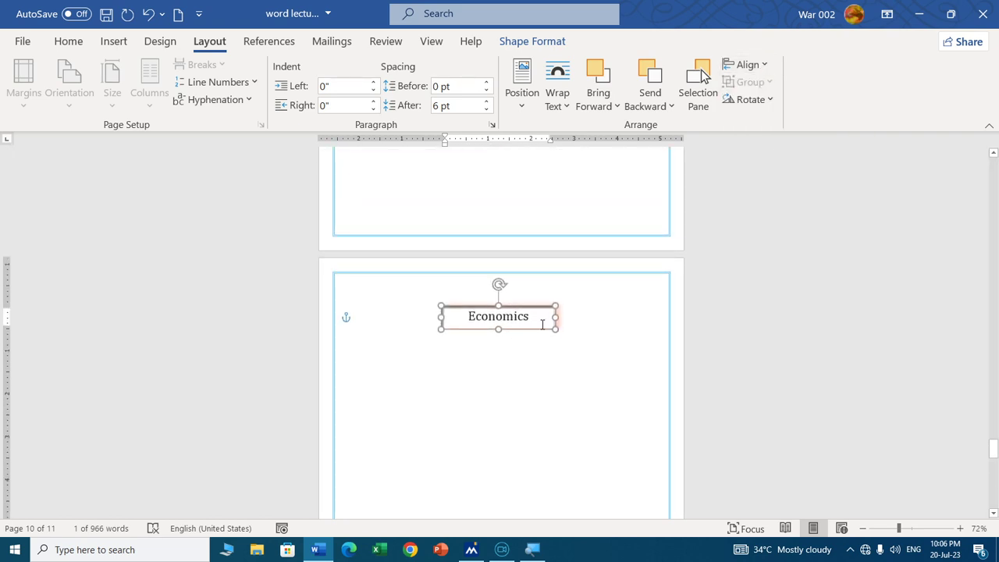
click(747, 67)
click(778, 172)
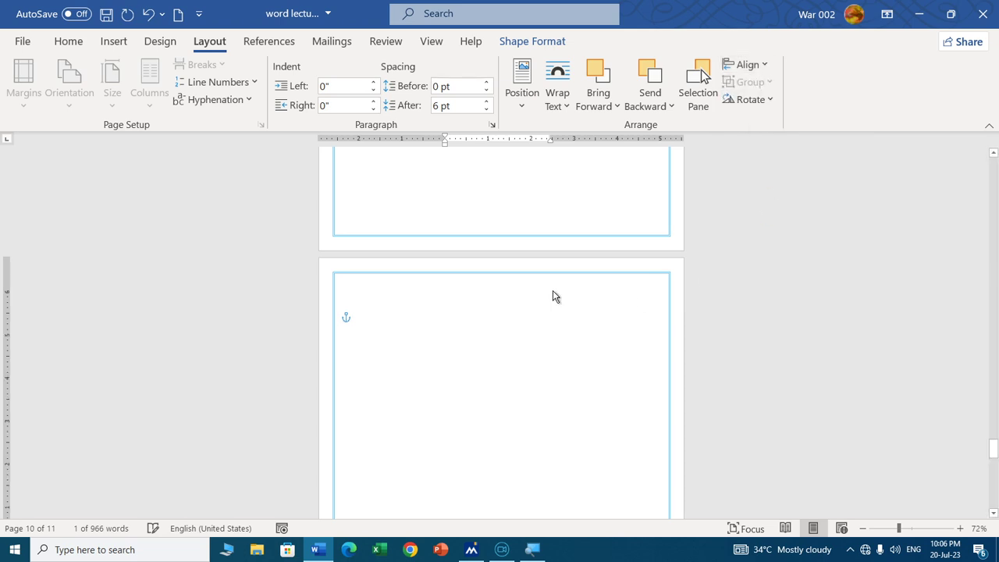
scroll(555, 289, down, 3)
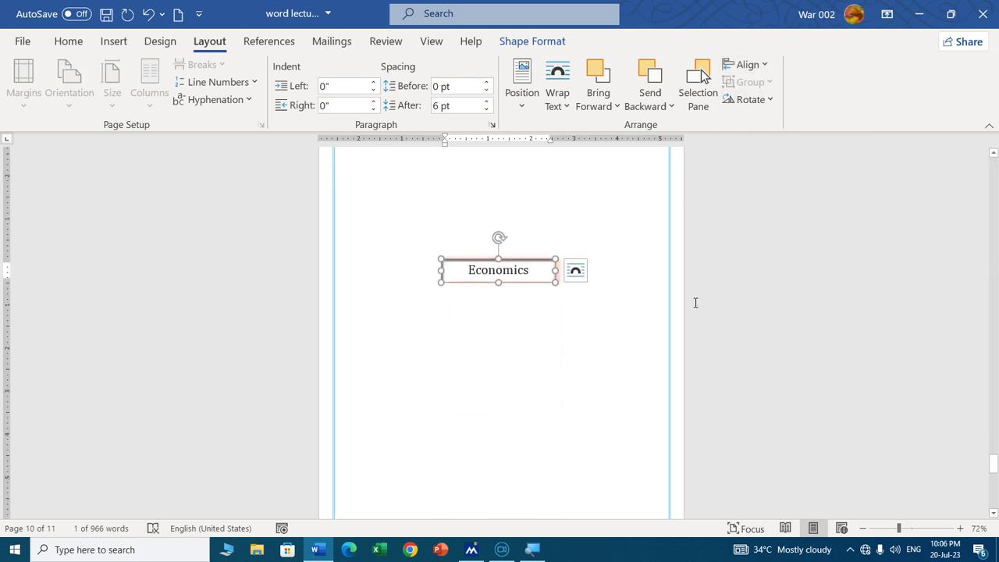
On page 11, try to align the Stock, Purchase and Sales Register boxes in the horizontal row.
click(761, 66)
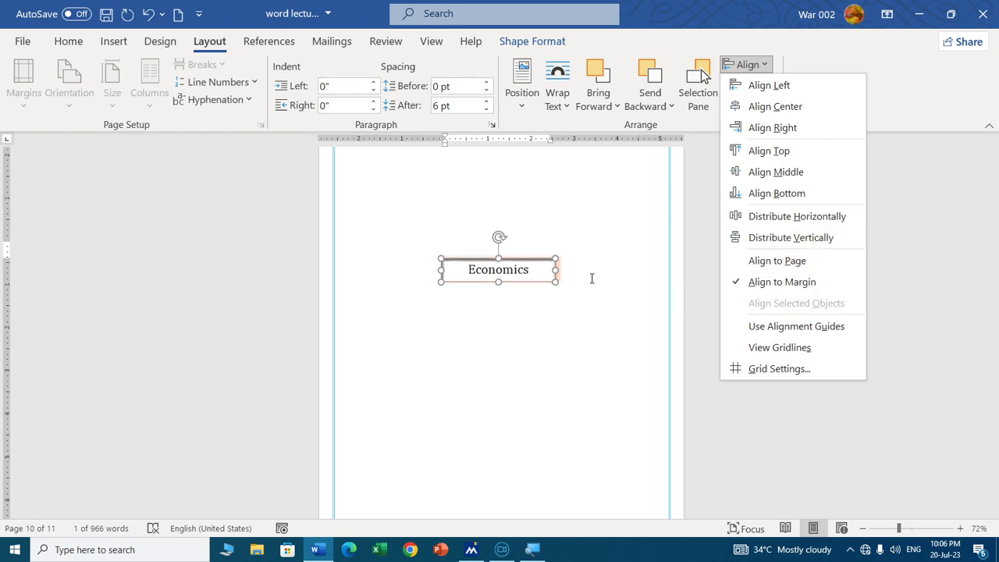
scroll(591, 278, down, 10)
scroll(587, 279, down, 1)
click(633, 274)
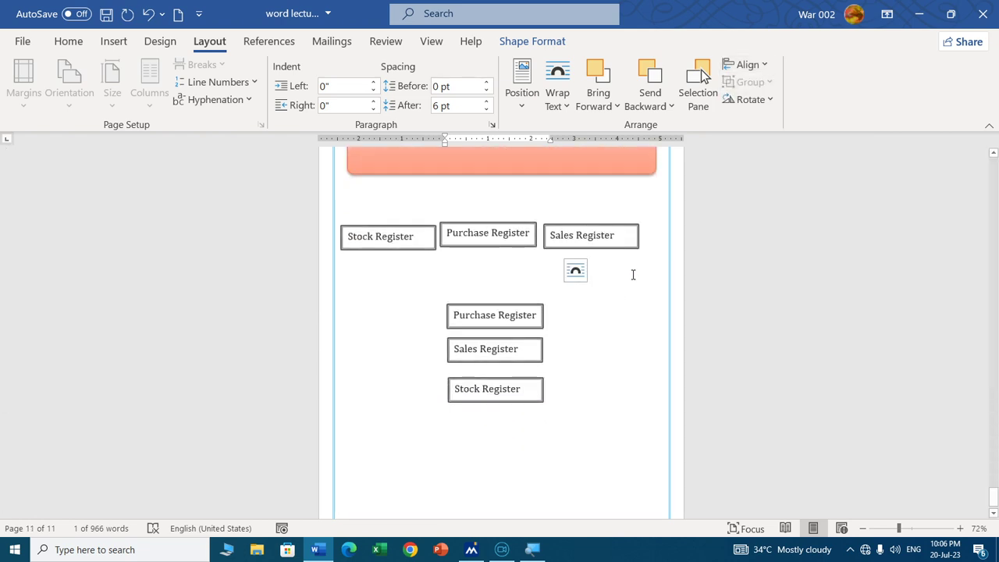
ctrl+scroll(634, 274, up, 2)
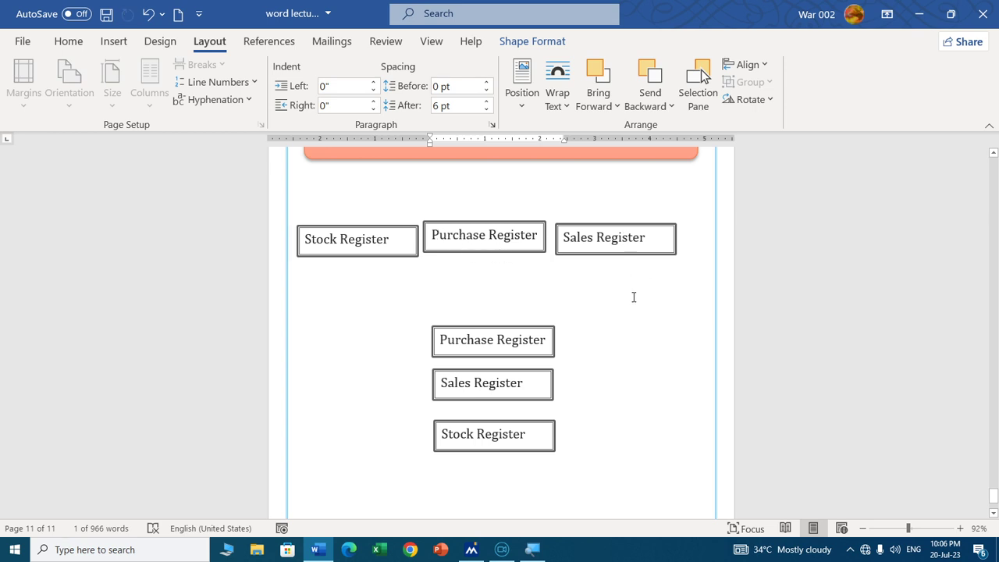
click(394, 232)
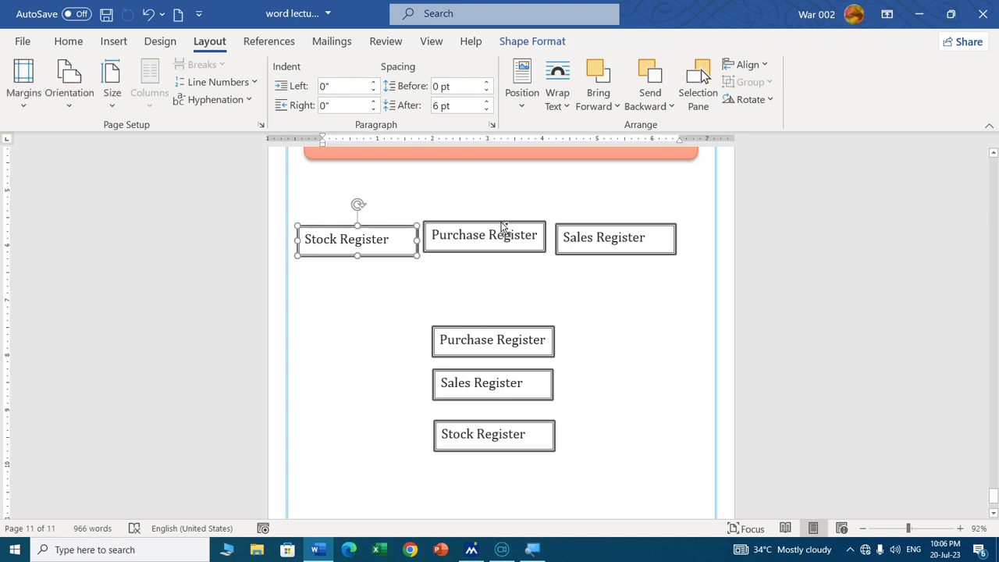
shift+click(504, 232)
shift+click(676, 237)
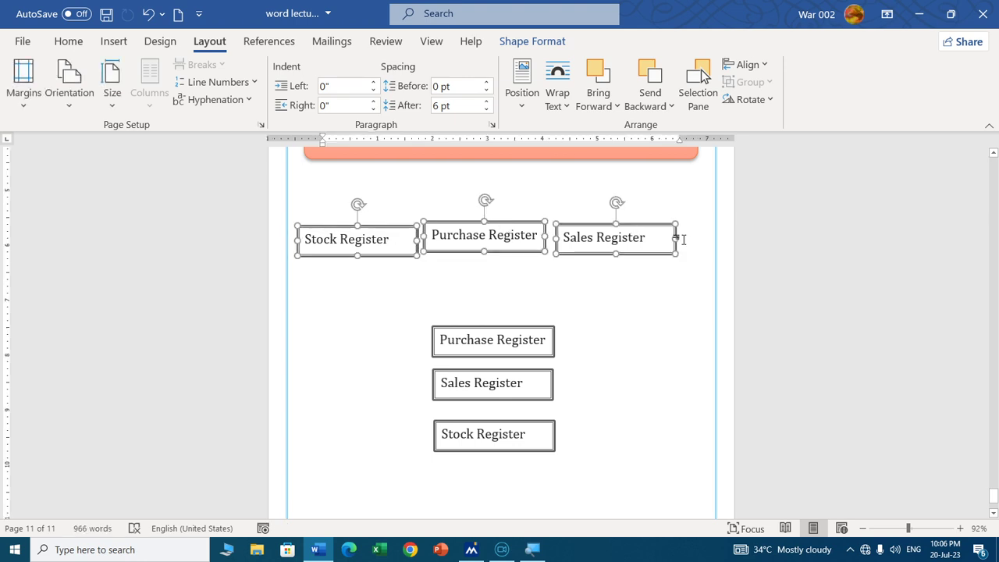
click(763, 70)
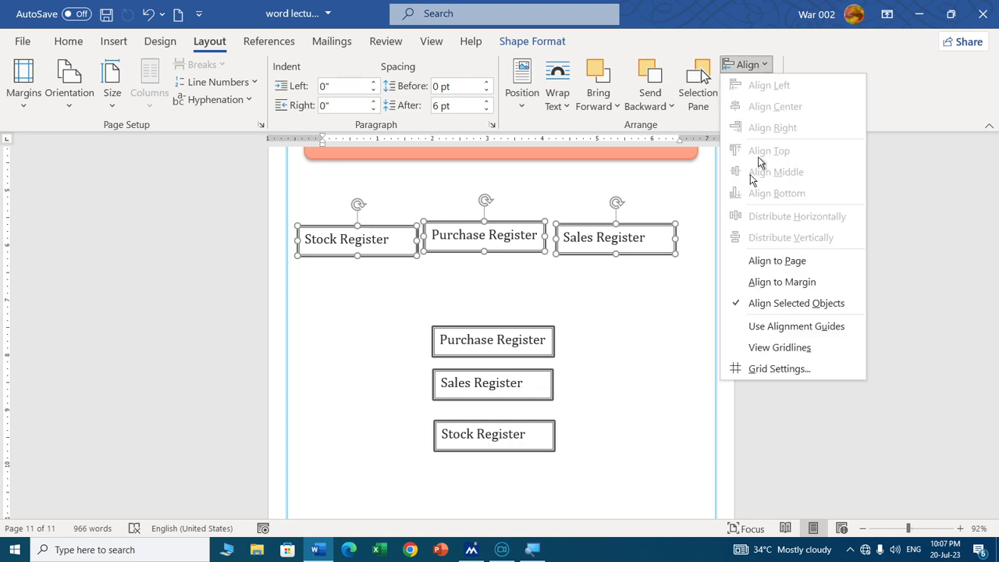
click(640, 284)
click(636, 320)
Move the Economics box in the page 11 diagram up so it sits clear above Micro Eco. and Macro Eco.
scroll(609, 348, up, 2)
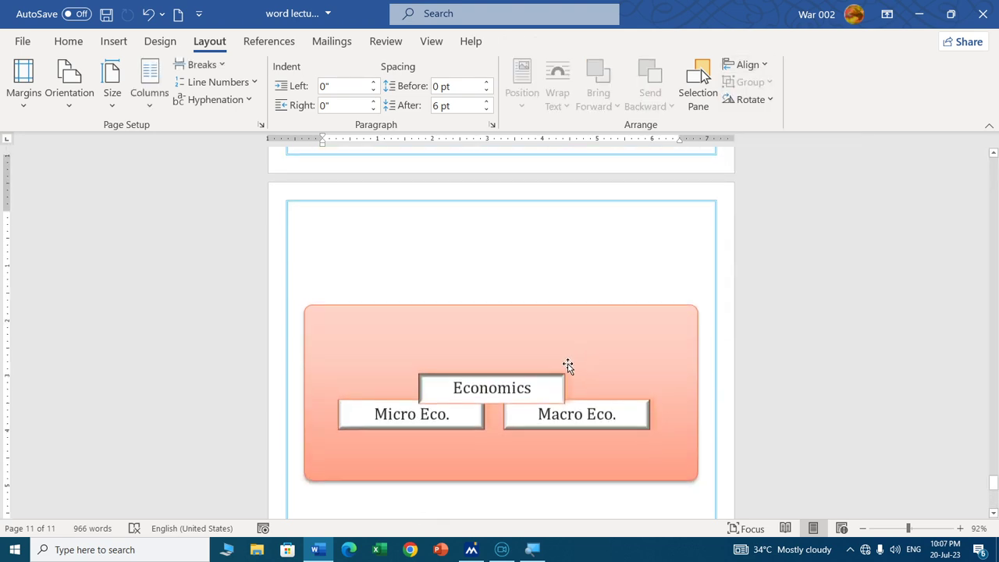
scroll(546, 328, down, 3)
drag(506, 271, 506, 247)
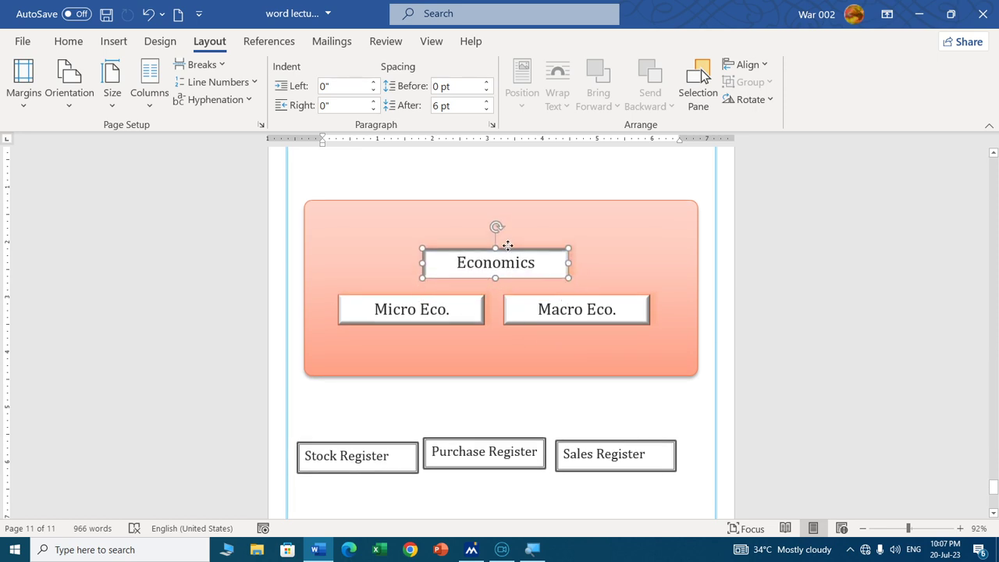
click(569, 399)
scroll(562, 390, down, 3)
click(517, 361)
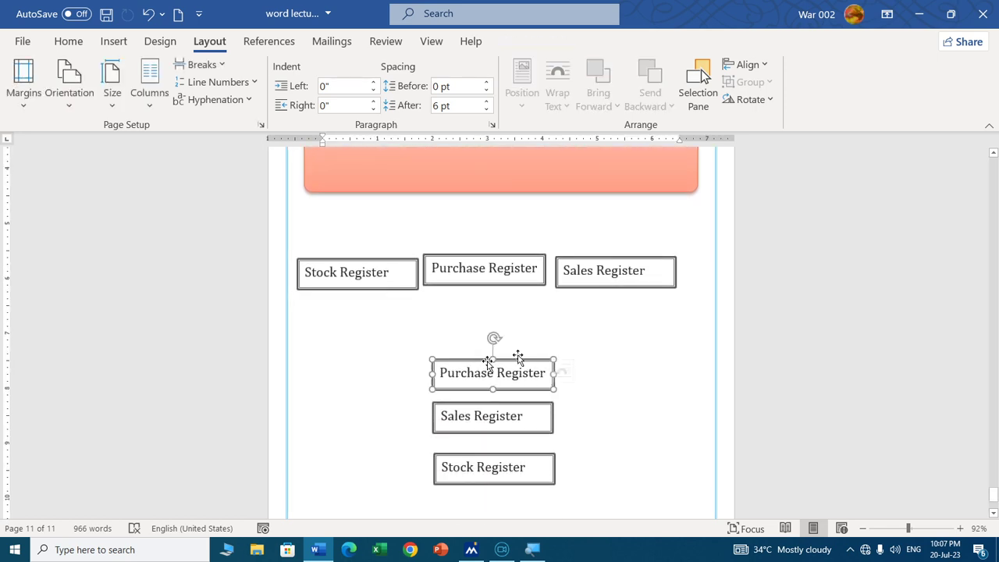
key(Escape)
scroll(370, 266, down, 4)
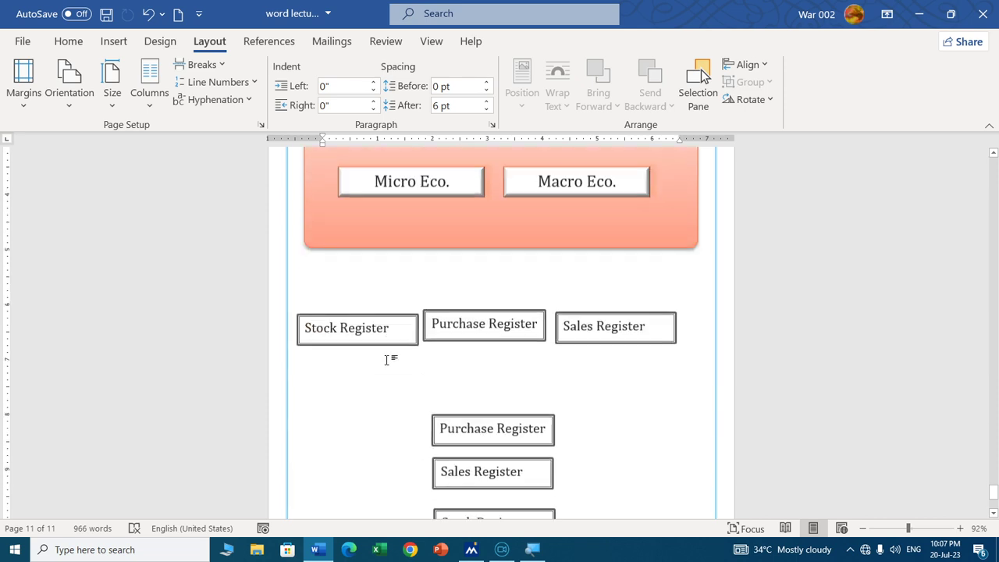
click(369, 290)
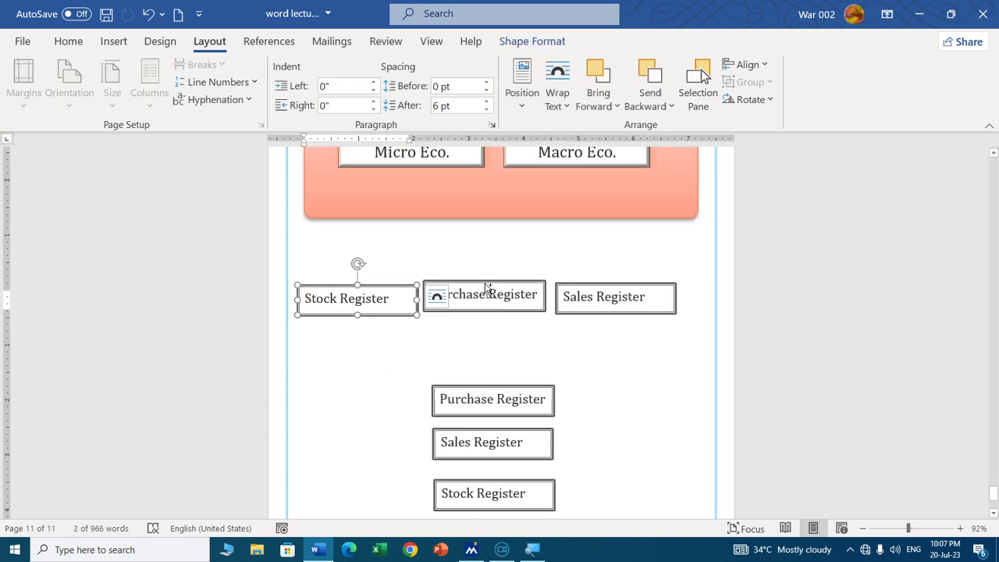
key(Escape)
scroll(439, 364, down, 5)
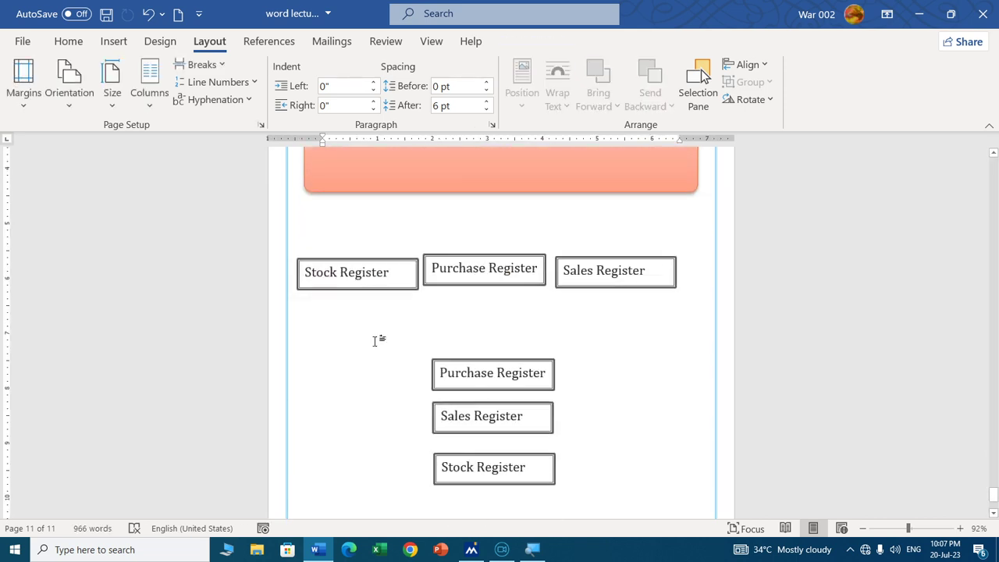
Align the middles of the Stock, Purchase and Sales Register boxes in the horizontal row and distribute them horizontally.
click(391, 261)
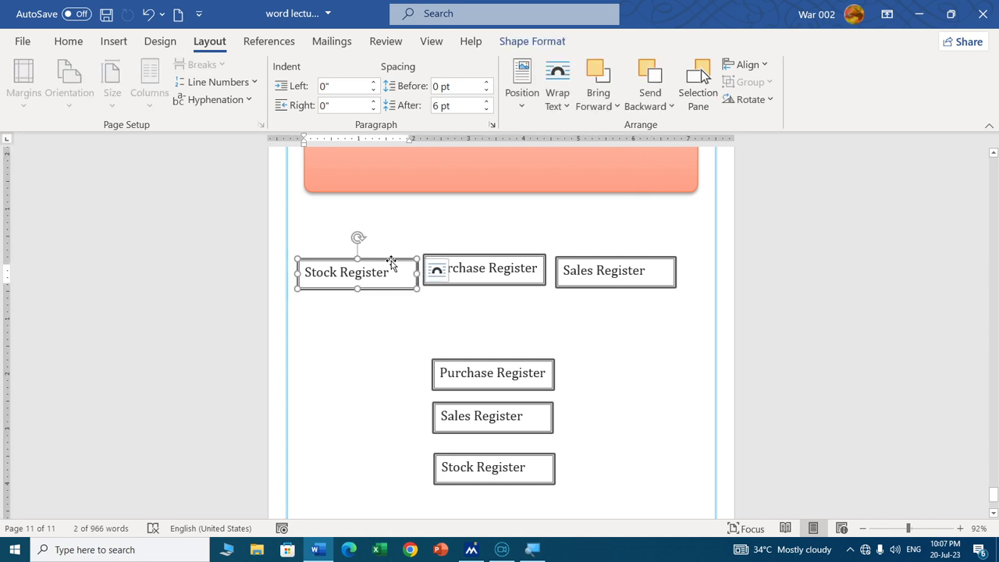
shift+click(469, 263)
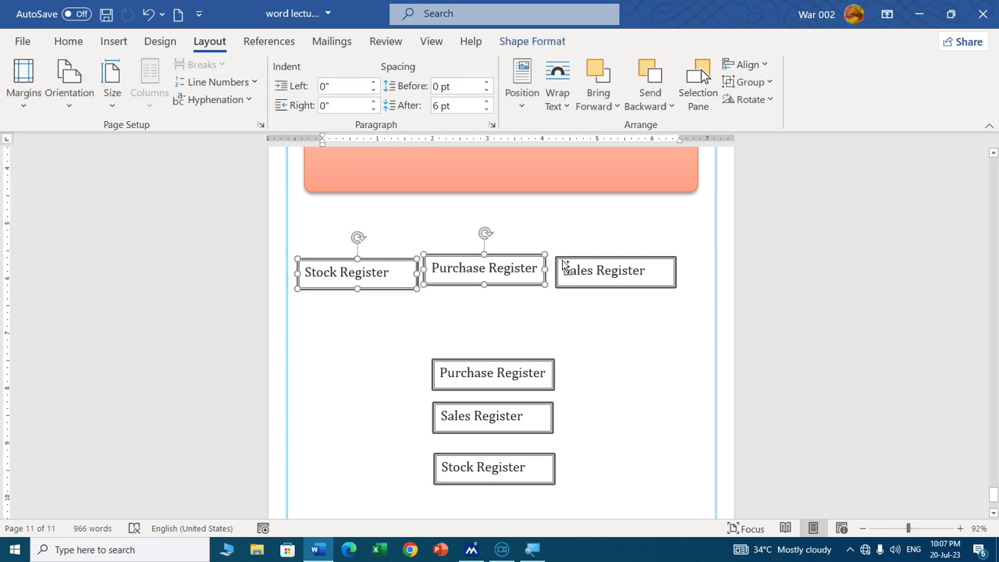
shift+click(564, 266)
click(755, 67)
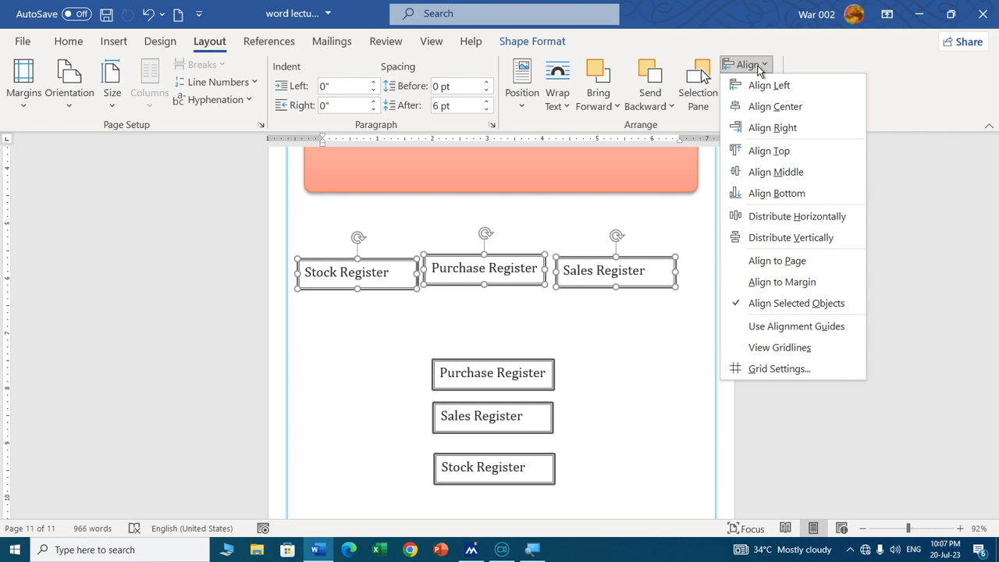
click(796, 172)
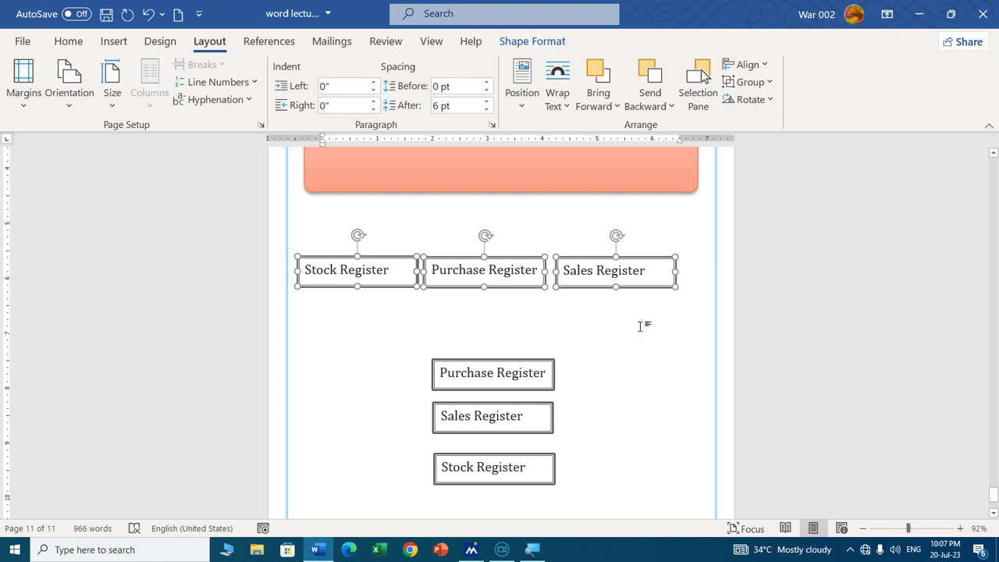
click(751, 66)
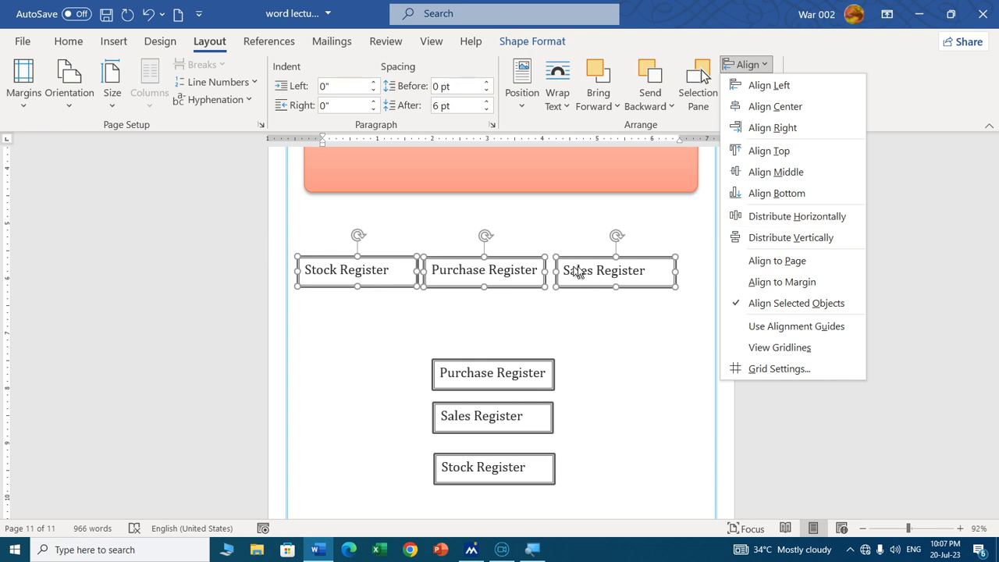
click(770, 216)
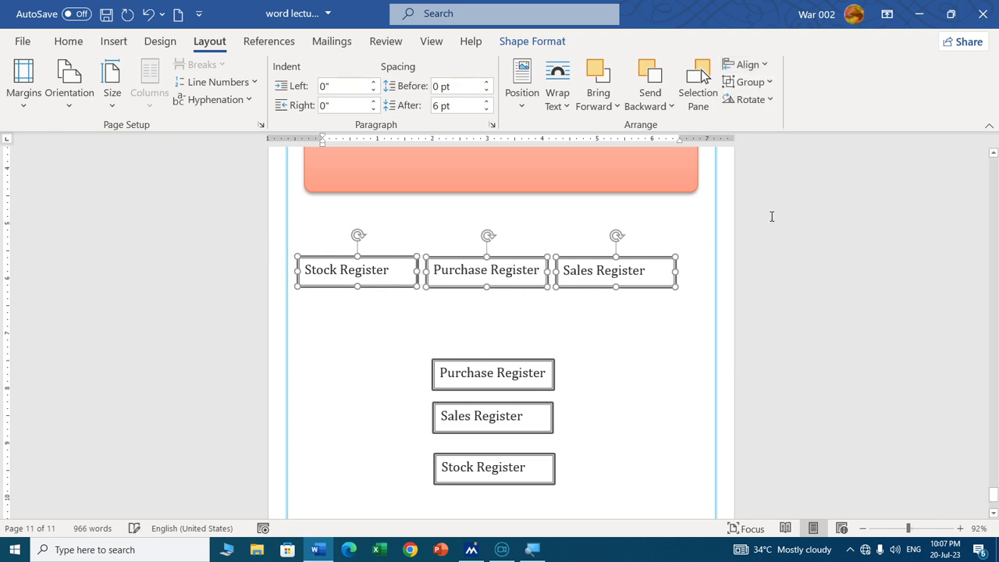
Move the Stock, Purchase and Sales Register boxes in the page 11 horizontal row out of line, with uneven gaps between them.
scroll(552, 234, up, 3)
click(570, 363)
scroll(571, 364, down, 3)
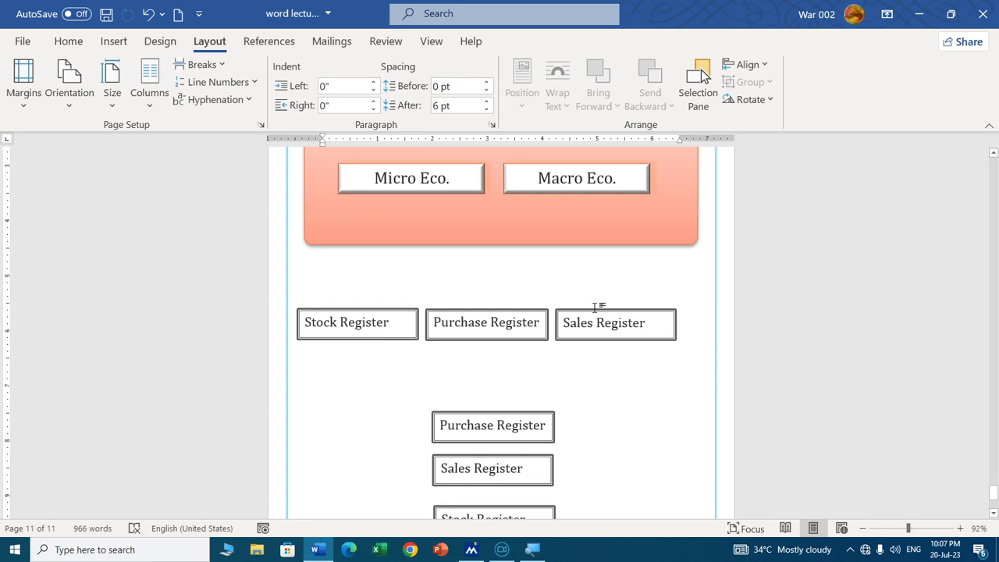
drag(596, 310, 621, 311)
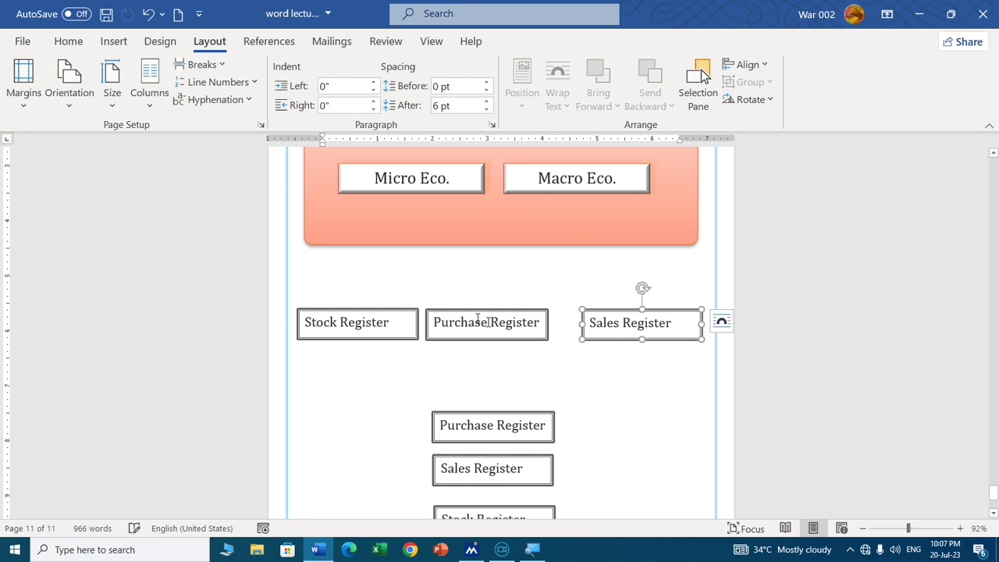
drag(484, 314, 504, 304)
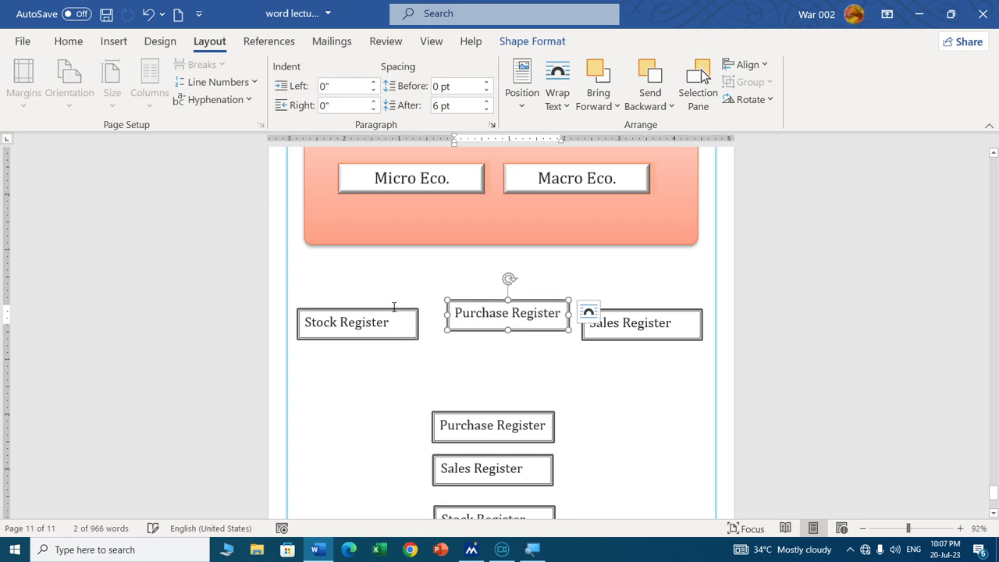
mouse_move(398, 310)
mouse_down()
mouse_move(411, 305)
mouse_move(388, 308)
mouse_up()
click(487, 370)
scroll(547, 375, up, 3)
scroll(551, 430, down, 2)
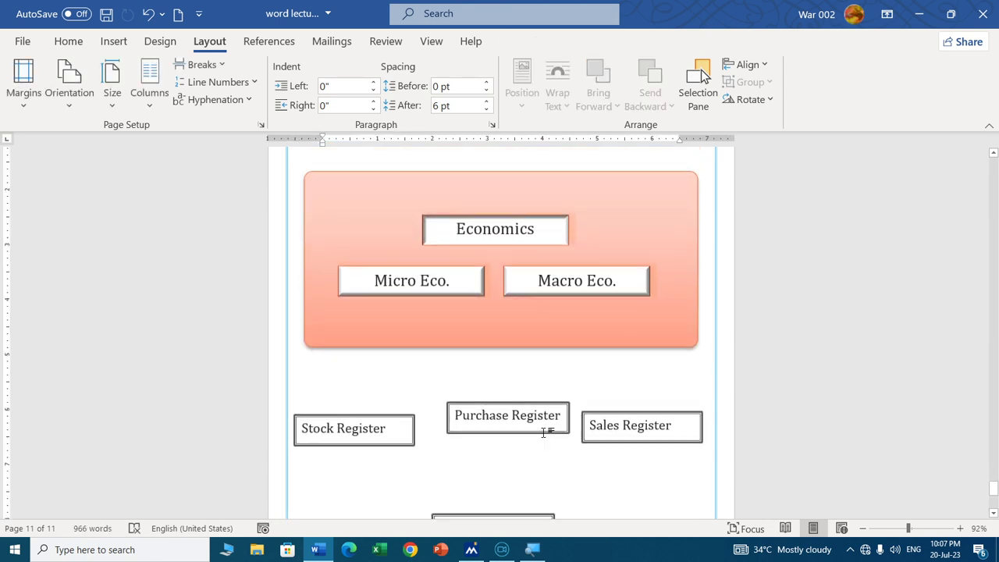
scroll(554, 390, down, 1)
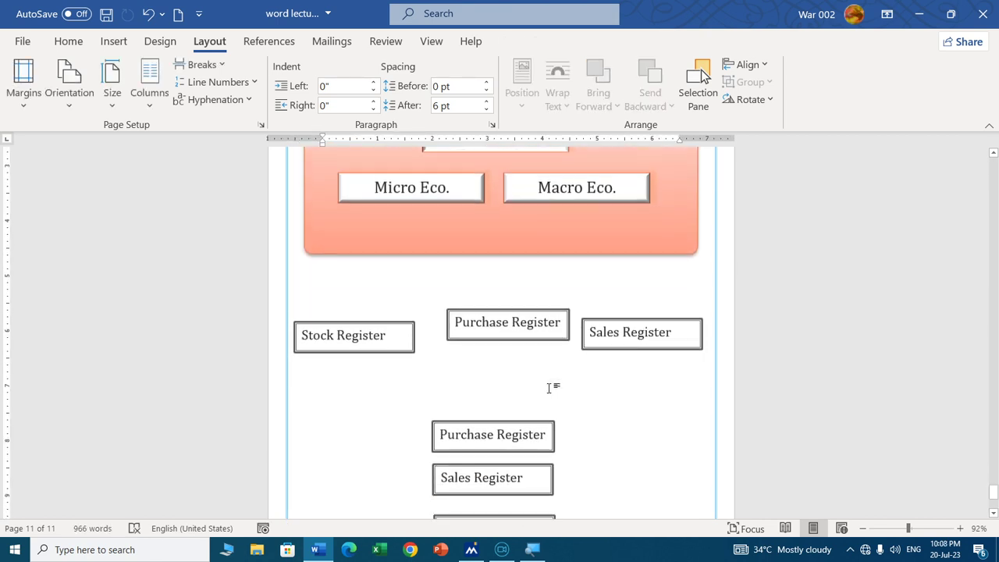
Align the middles of the Stock, Purchase and Sales Register boxes in the horizontal row and distribute them horizontally.
click(402, 316)
shift+click(511, 306)
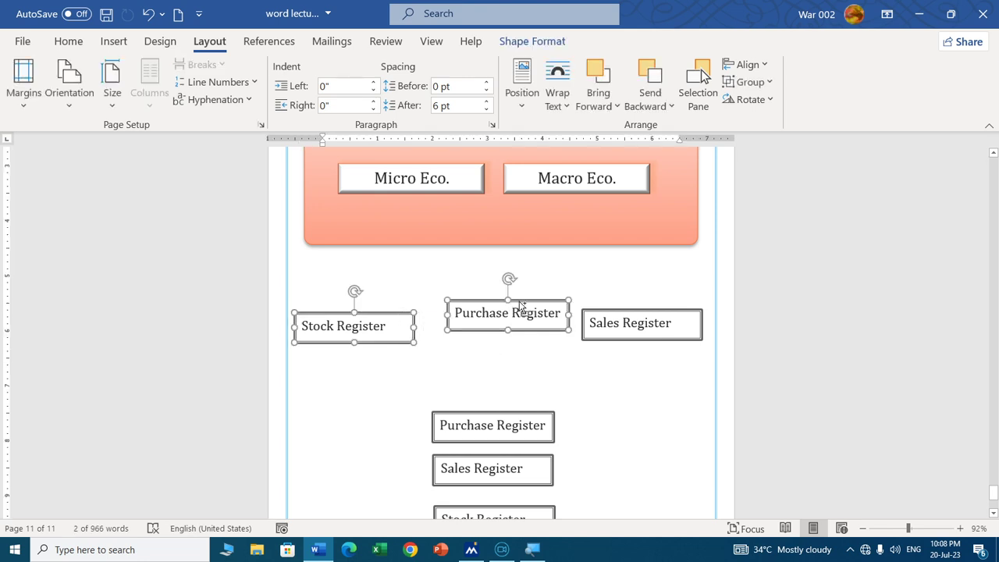
shift+click(613, 311)
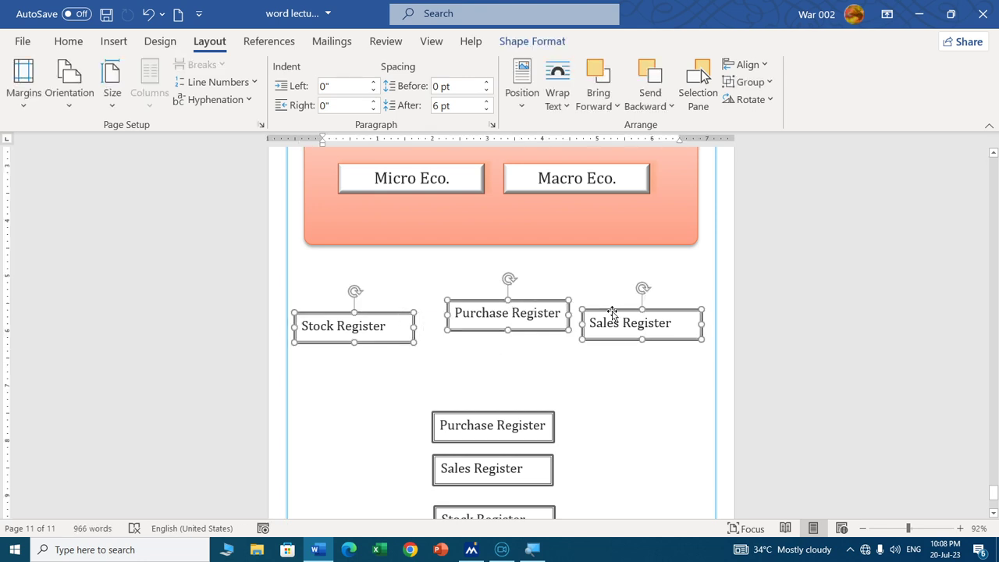
click(764, 67)
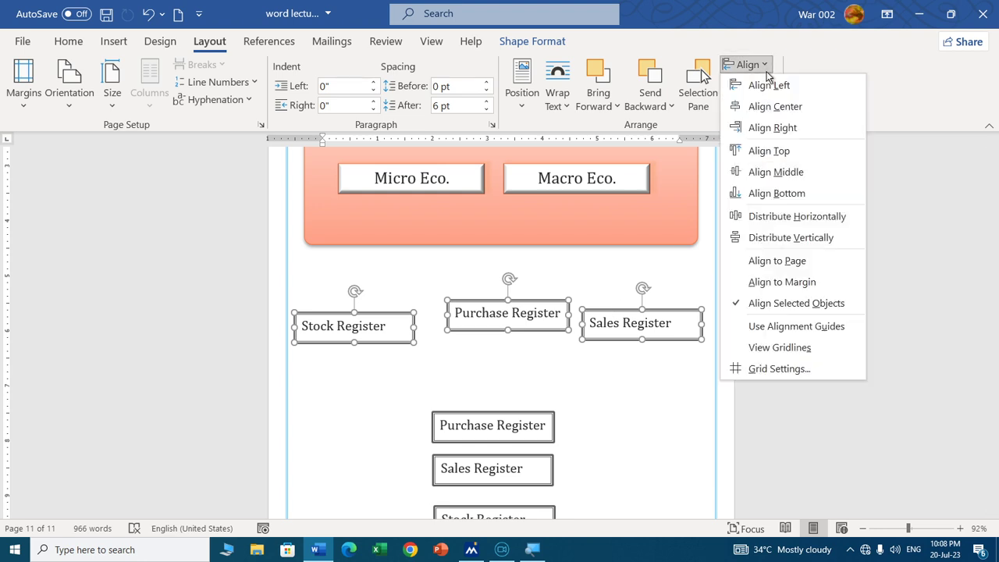
click(786, 171)
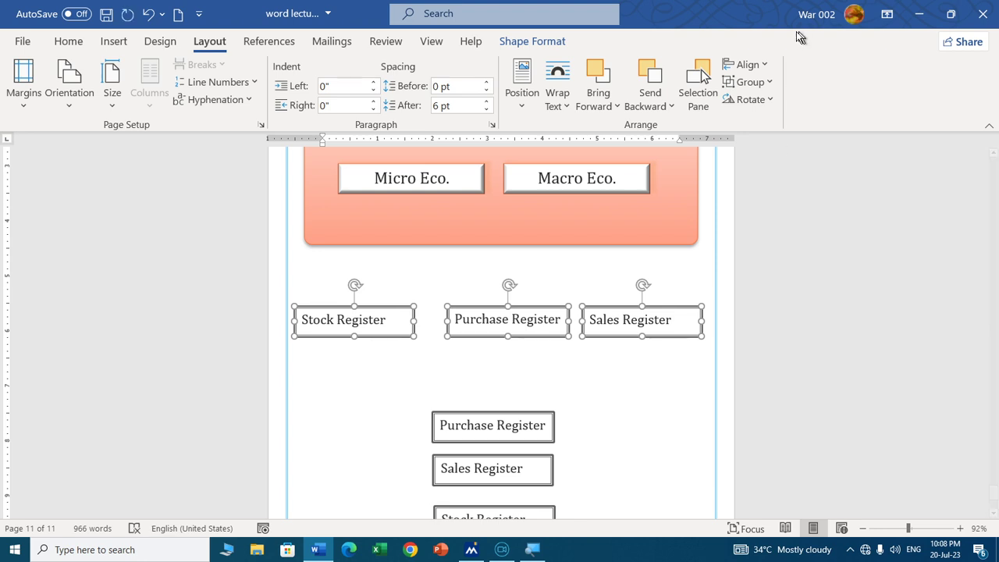
click(751, 64)
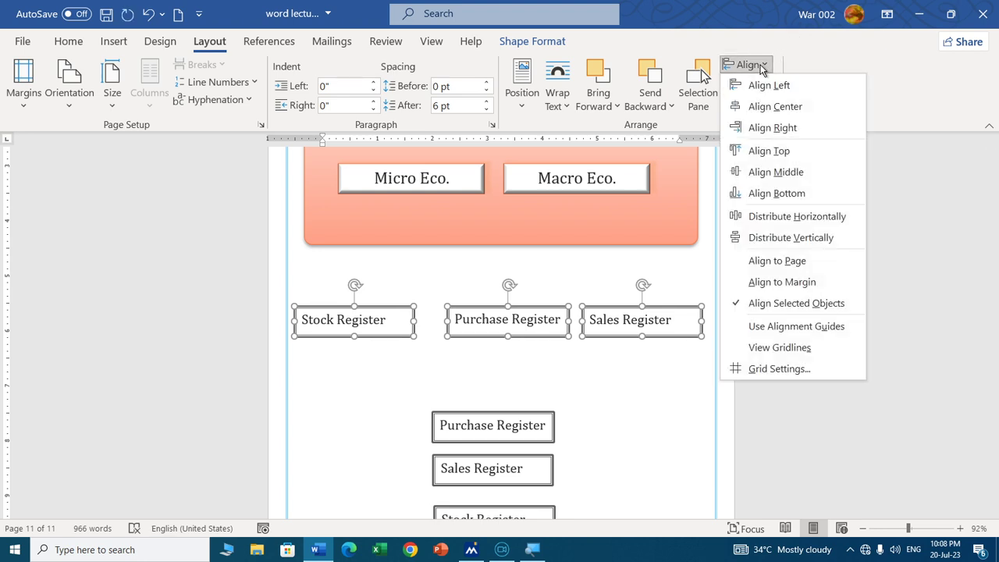
click(823, 218)
click(558, 372)
scroll(570, 371, up, 2)
scroll(562, 373, up, 2)
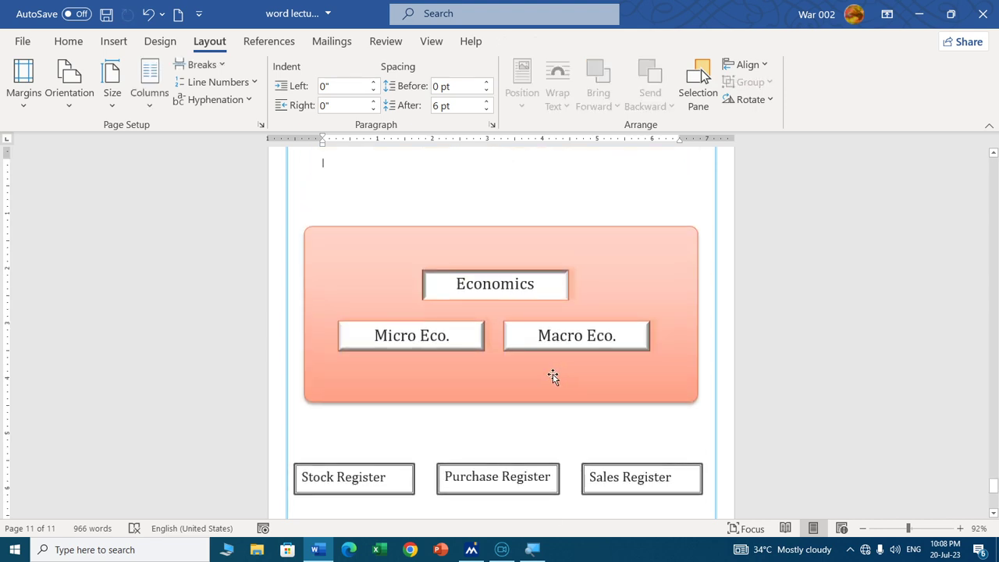
scroll(550, 375, down, 4)
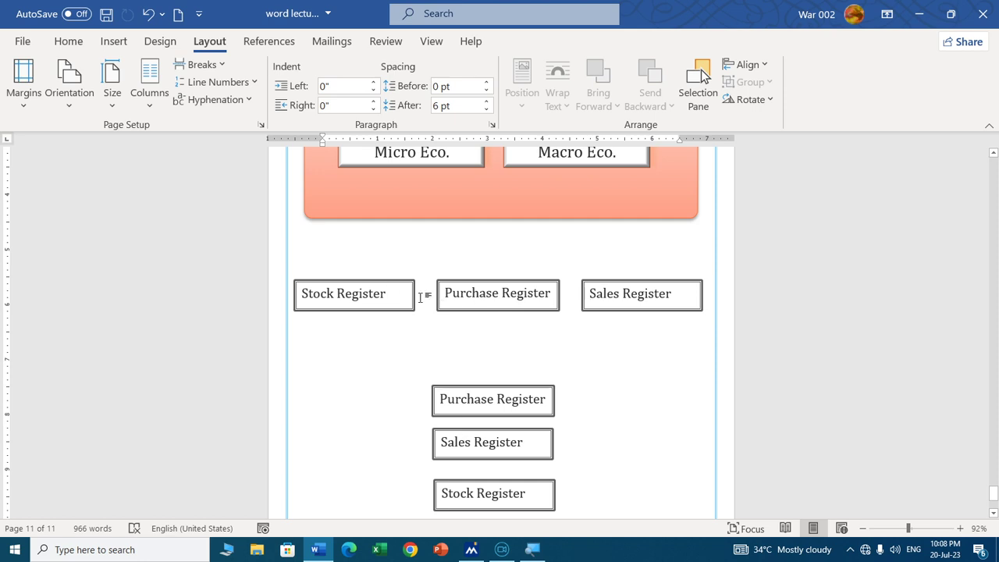
Shift the Purchase Register and Sales Register boxes in the vertical stack to the right, with uneven vertical gaps.
scroll(571, 326, down, 3)
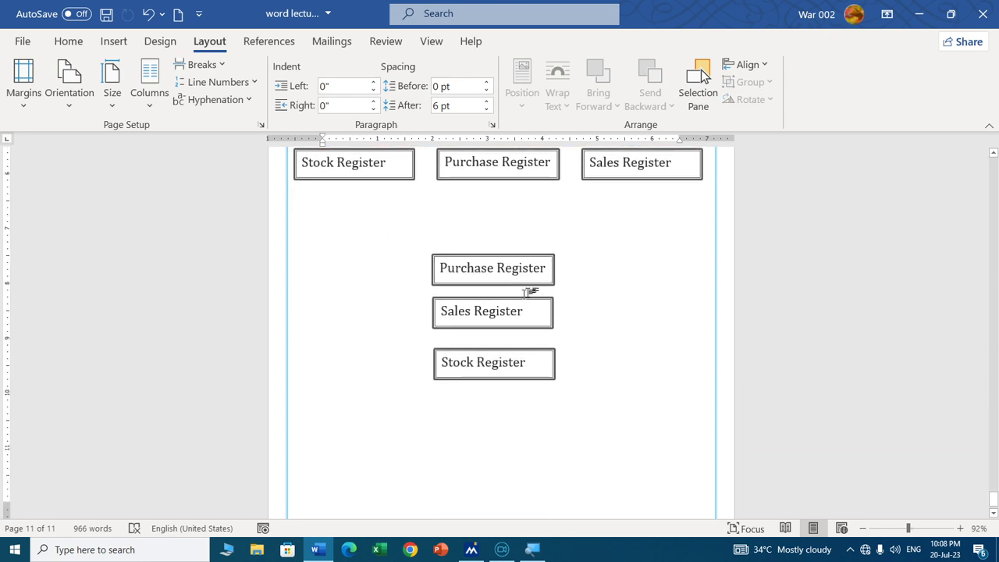
drag(531, 257, 550, 251)
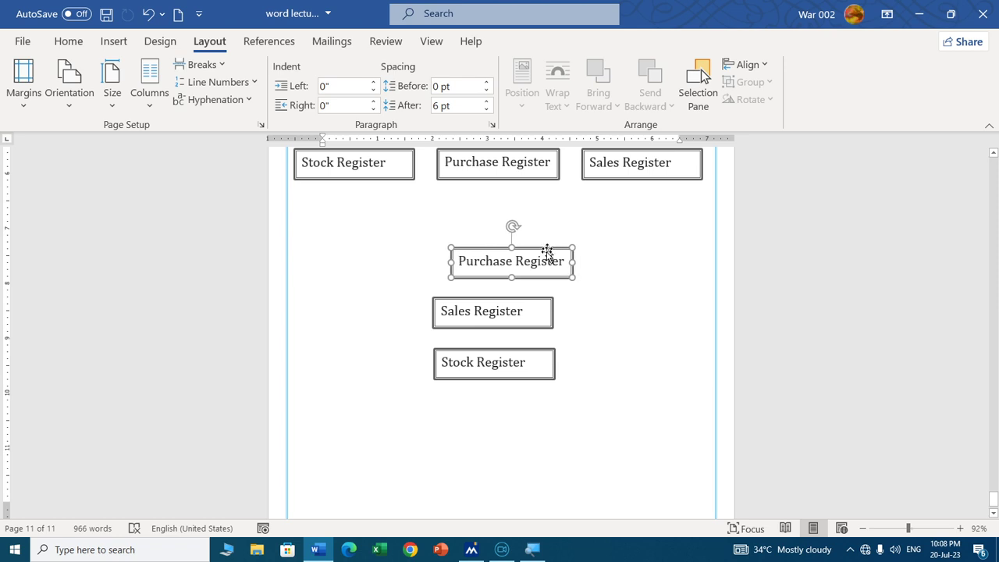
click(534, 305)
drag(535, 304, 554, 313)
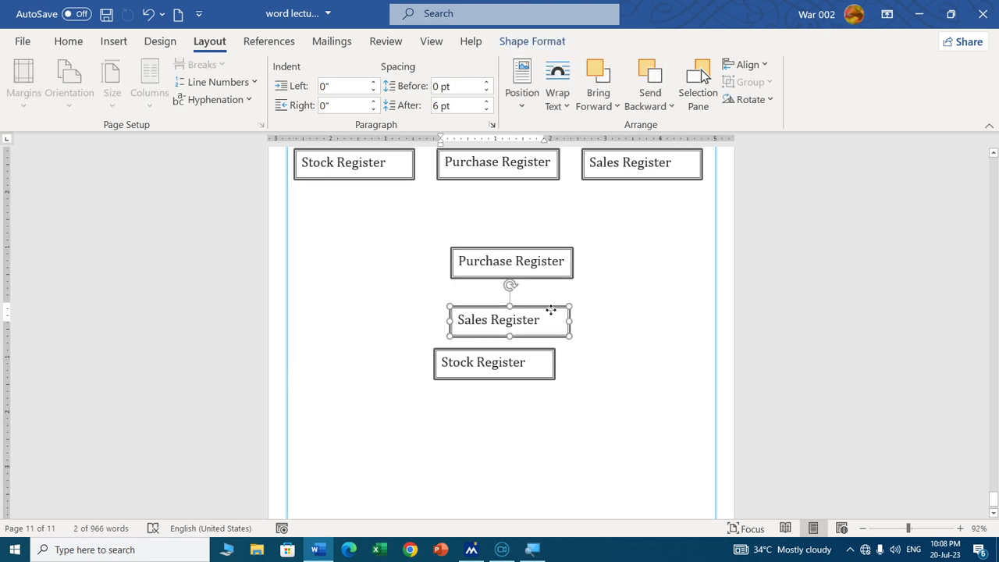
click(582, 383)
scroll(629, 392, up, 7)
scroll(629, 393, down, 8)
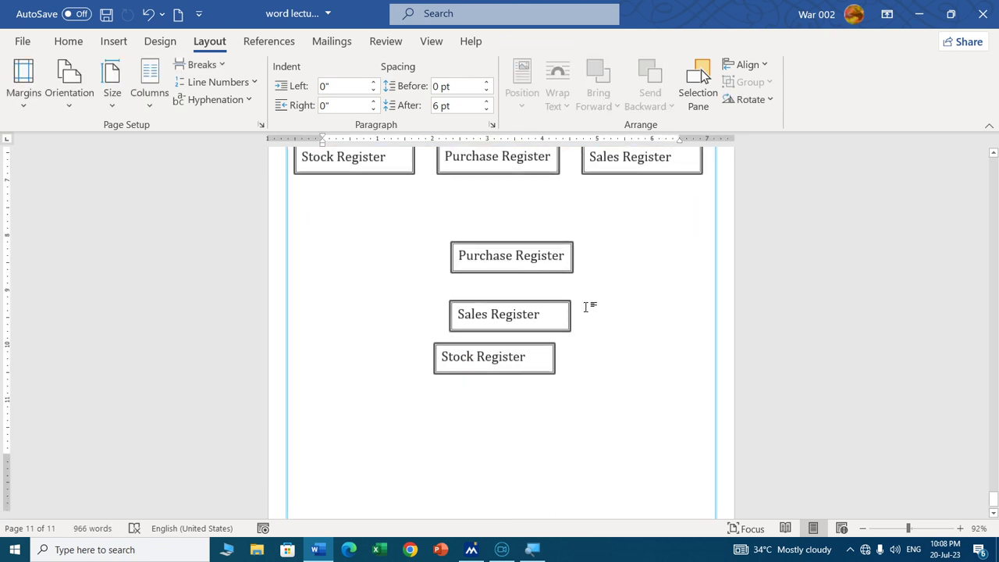
scroll(600, 228, up, 1)
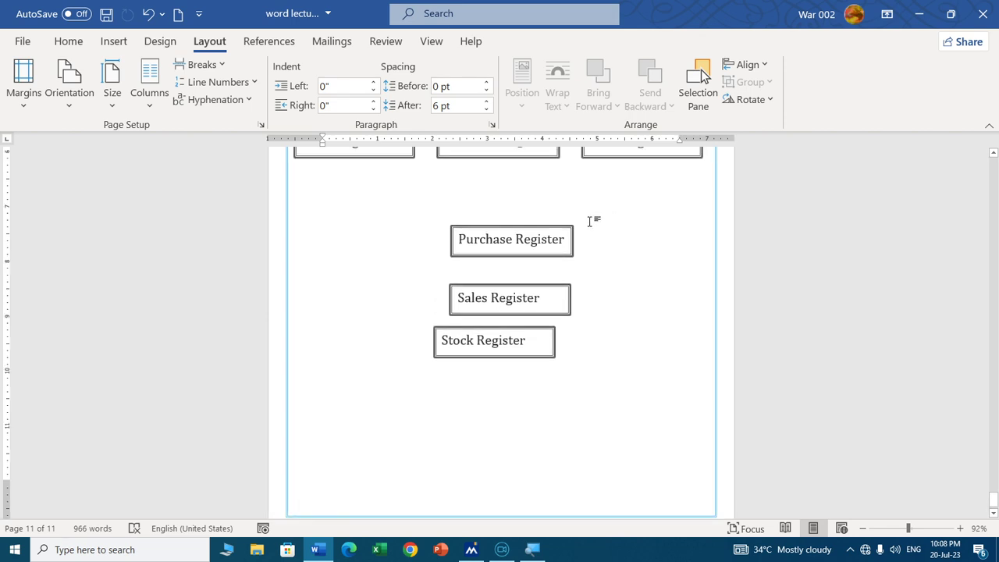
Select the three vertically stacked register boxes and try Align to Margin, returning the alignment reference to Align Selected Objects.
click(552, 230)
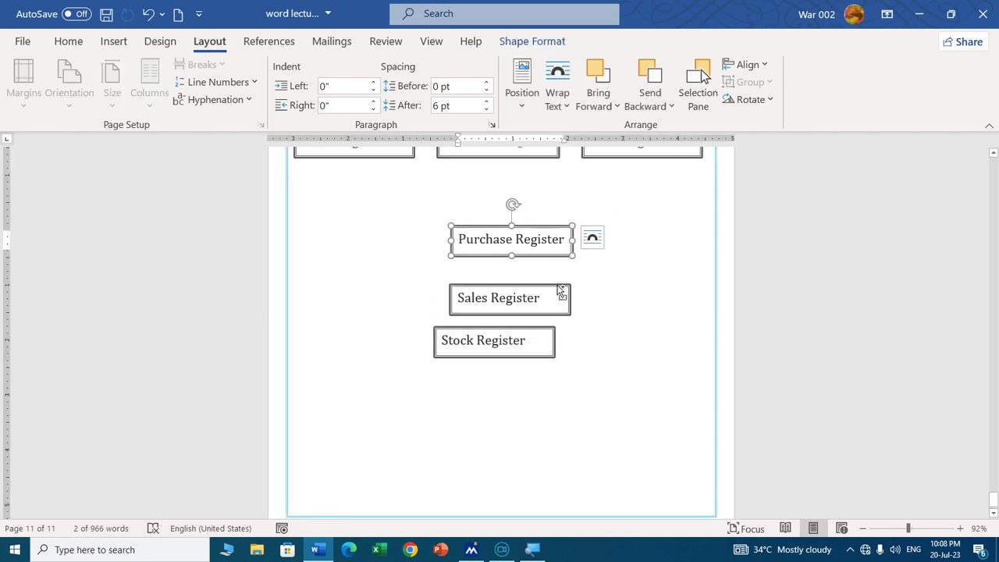
shift+click(560, 294)
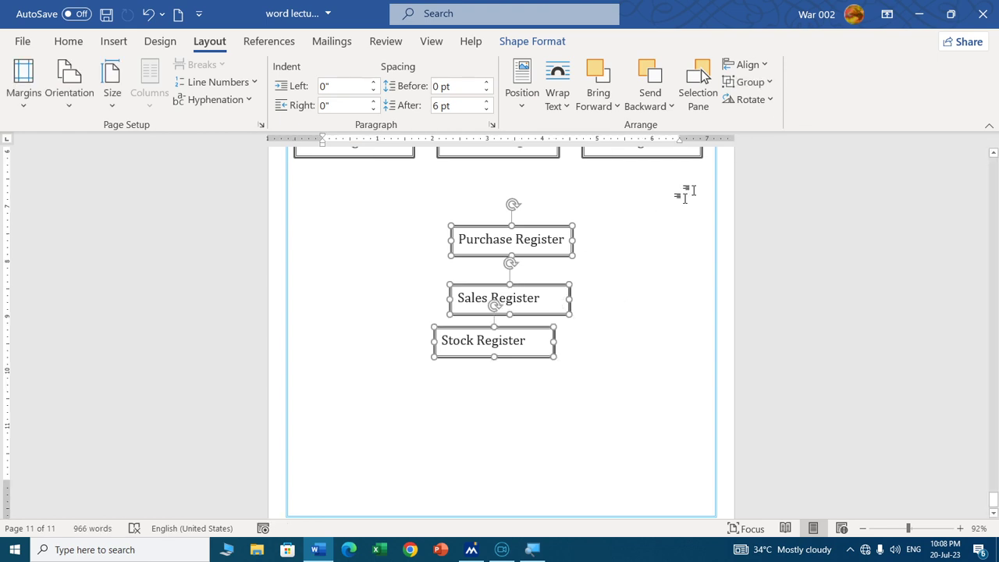
click(763, 64)
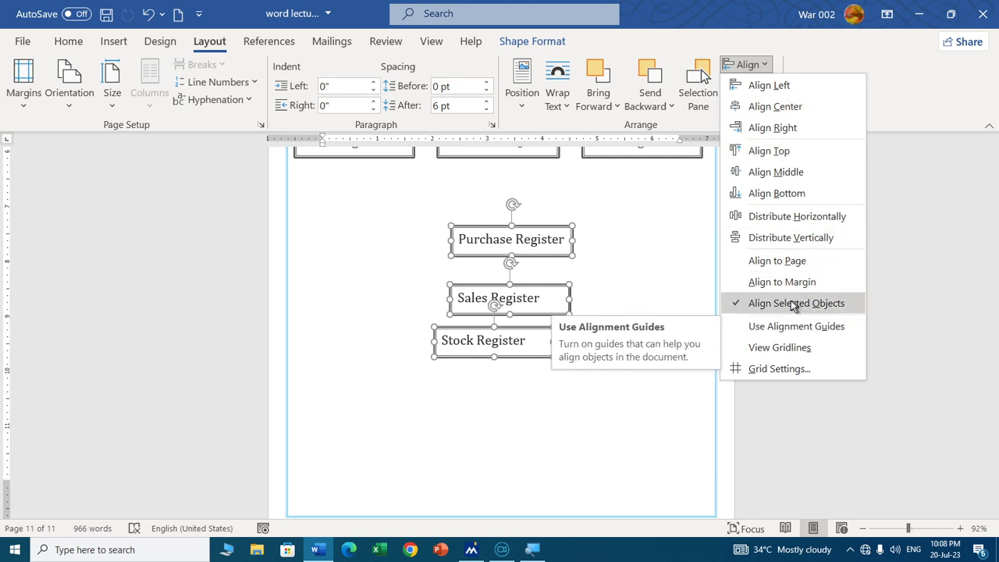
click(746, 286)
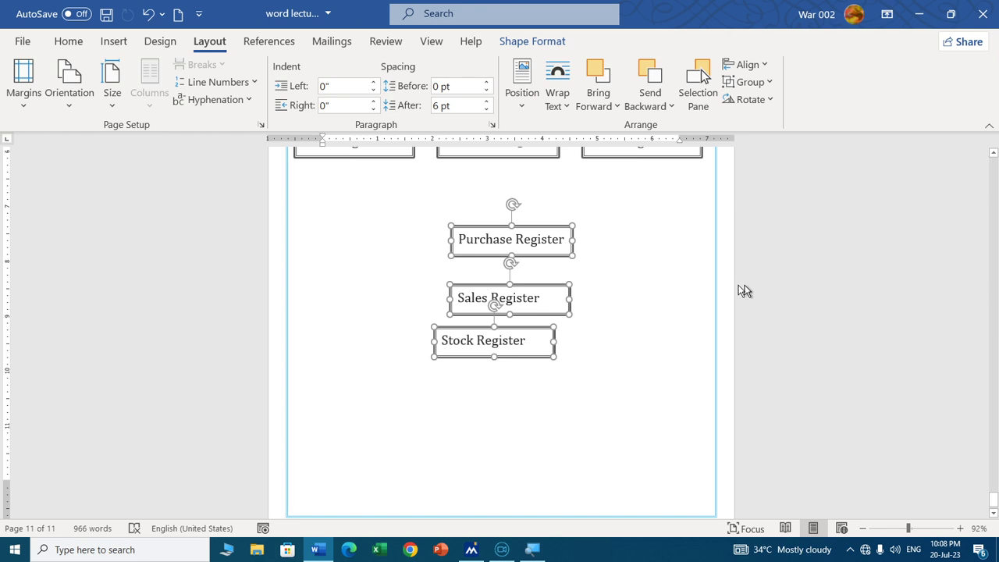
click(757, 62)
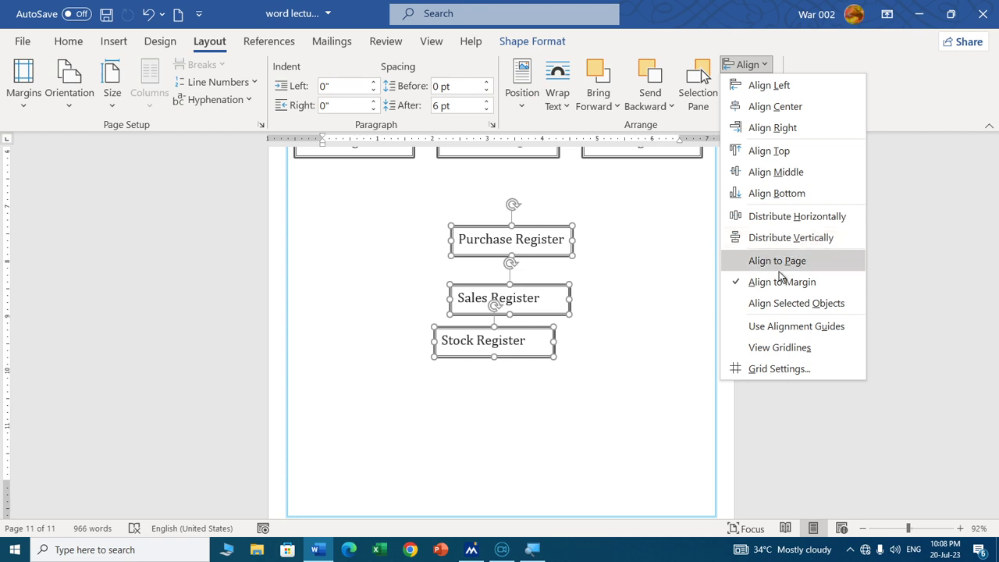
click(753, 304)
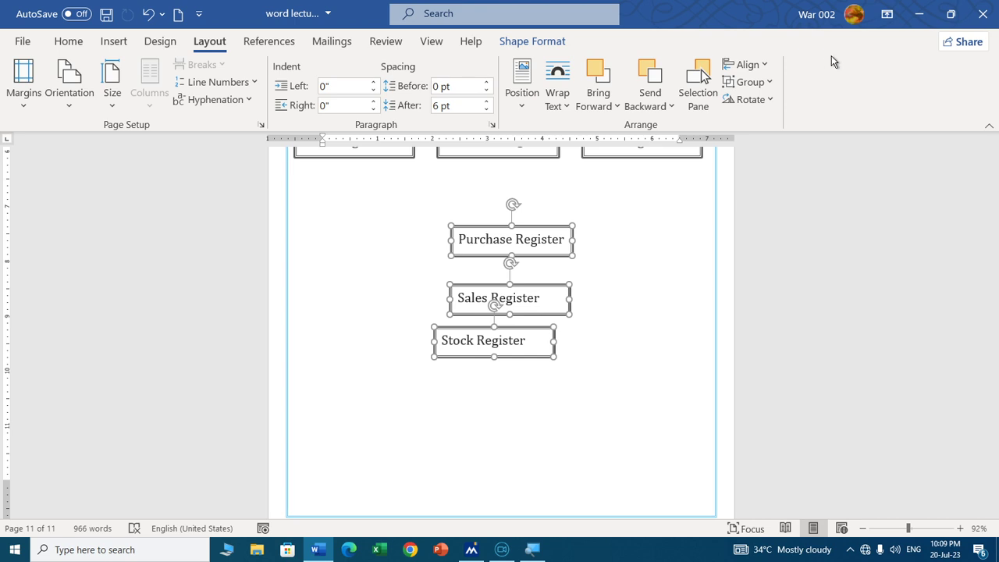
Align the centers of the three stacked register boxes and distribute them vertically.
click(764, 68)
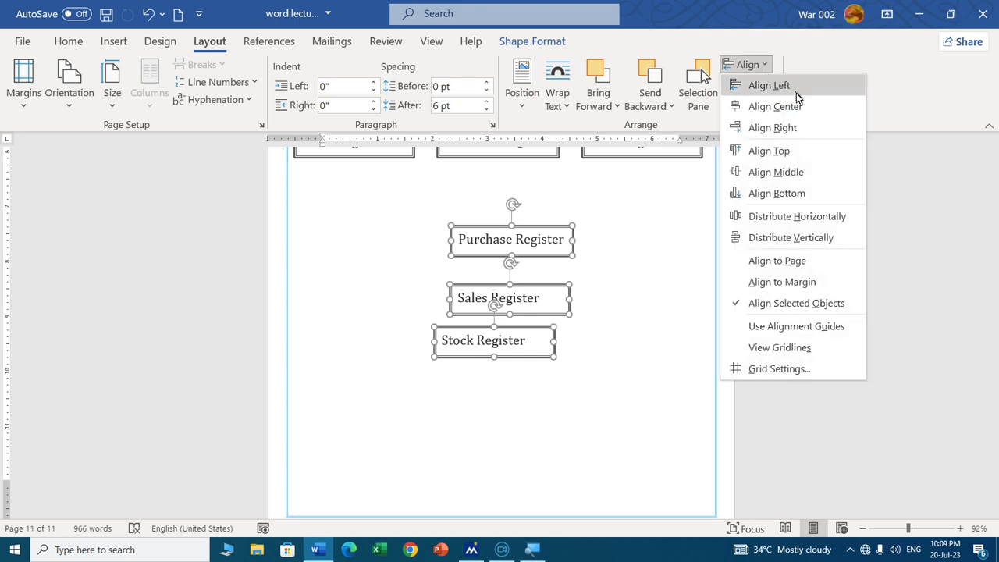
click(778, 106)
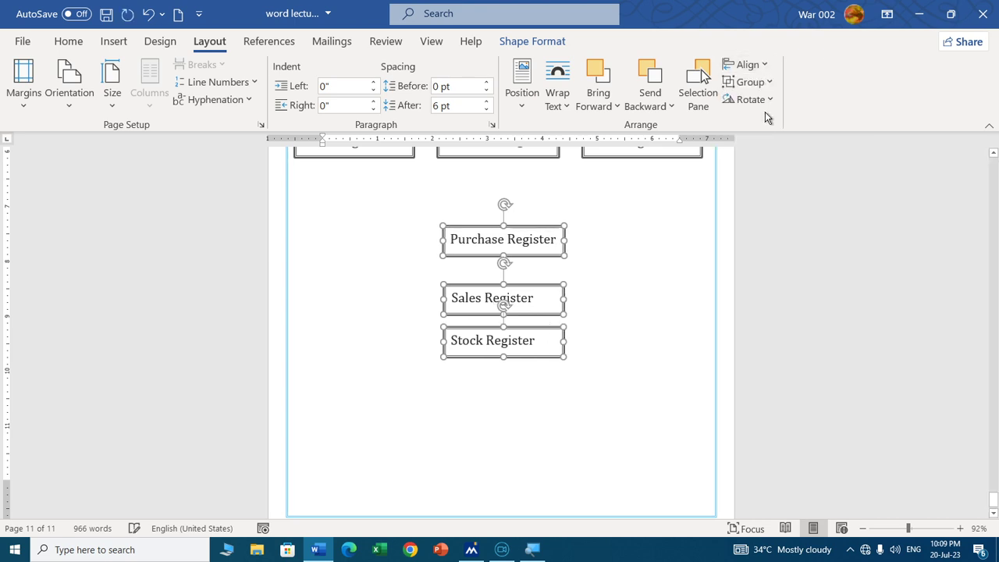
click(747, 64)
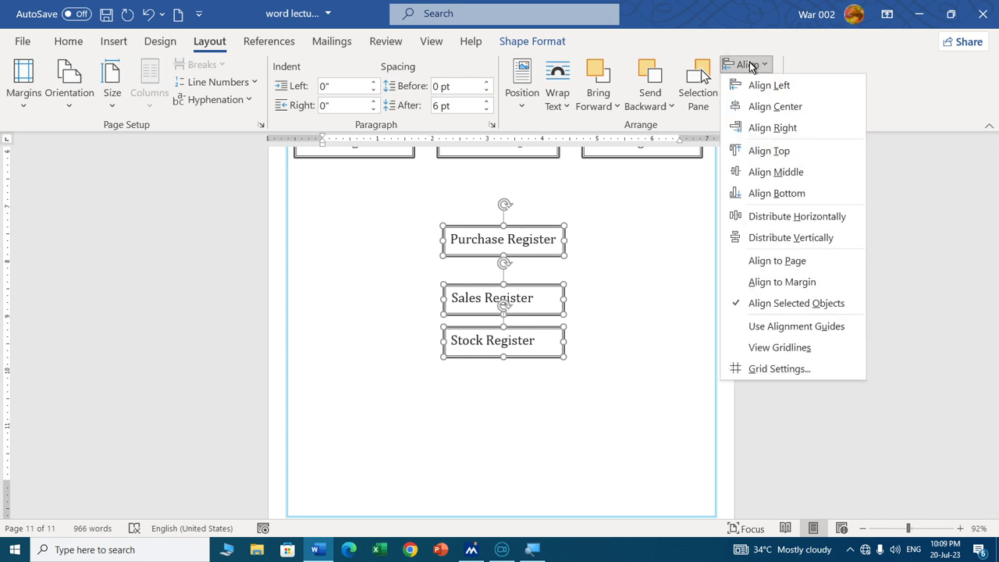
click(820, 244)
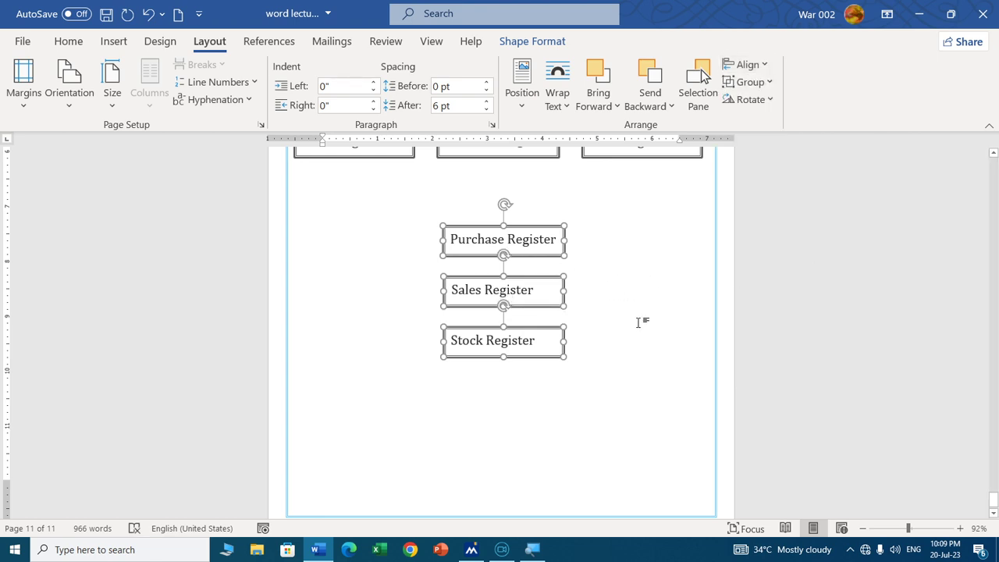
scroll(589, 372, up, 5)
click(573, 388)
scroll(555, 362, down, 4)
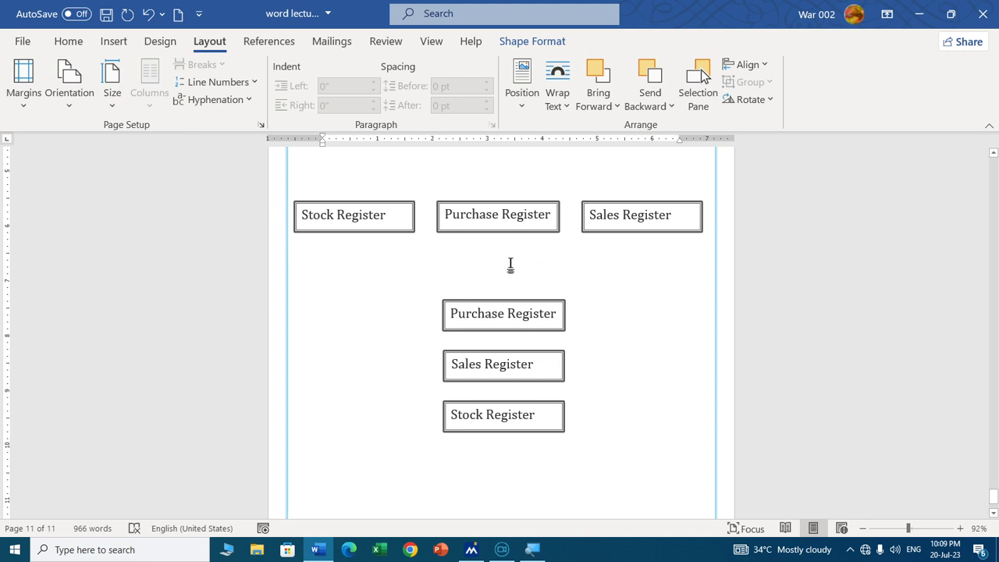
Offset the Purchase Register box upward and the Sales Register box slightly down and left within the horizontal row.
drag(484, 203, 487, 184)
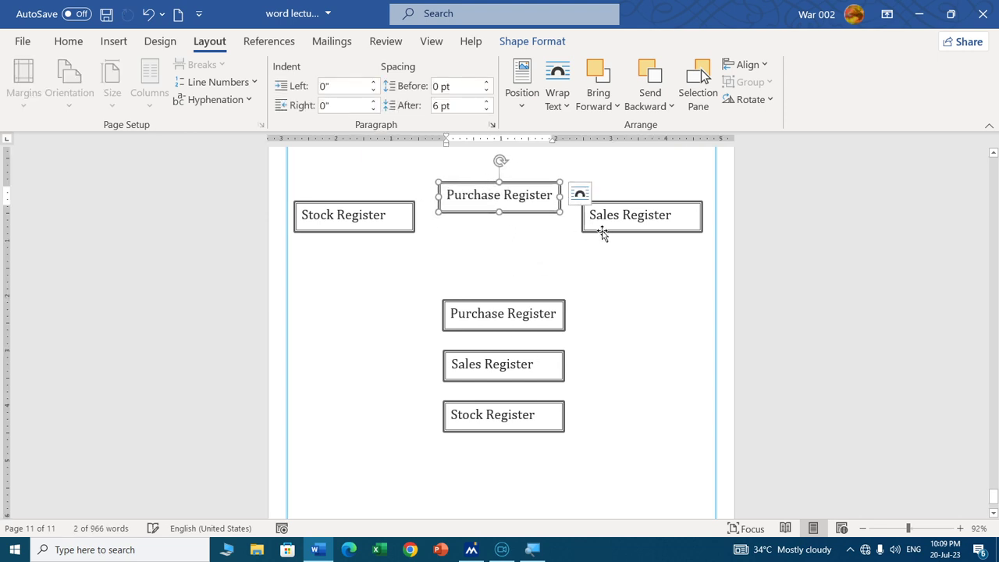
drag(602, 232, 588, 238)
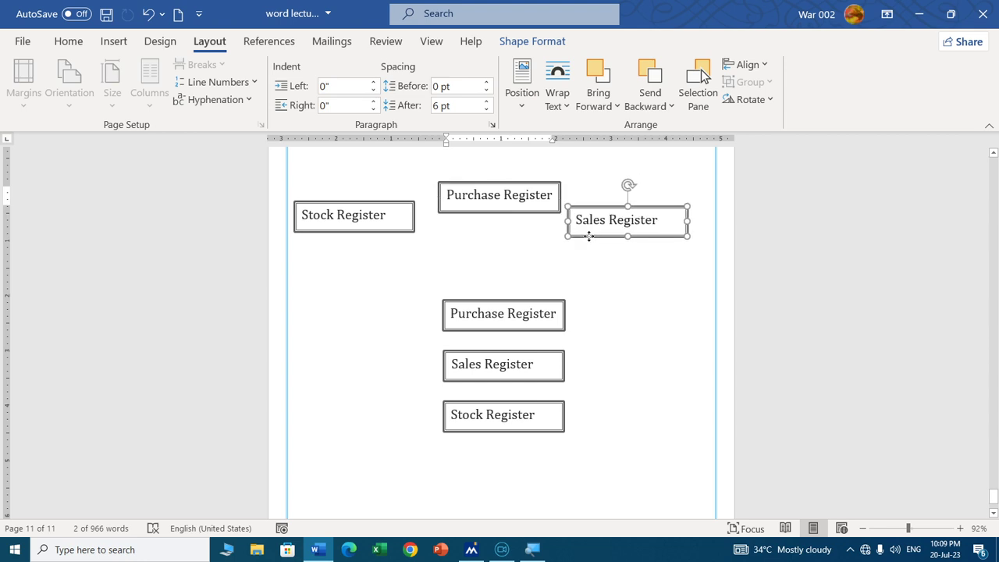
Align the Stock, Purchase and Sales Register boxes in the horizontal row by their middles and distribute them horizontally.
click(408, 205)
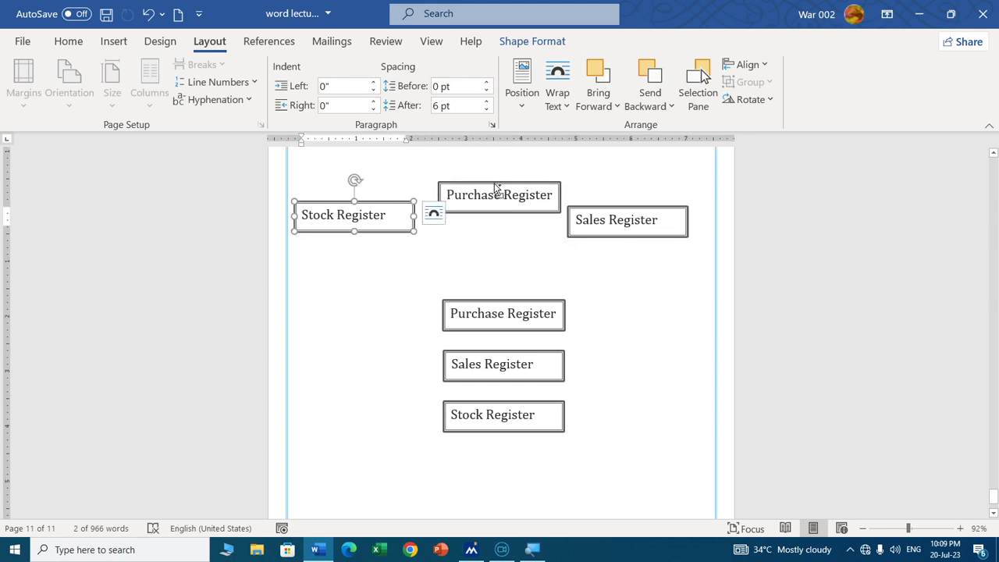
shift+click(496, 192)
shift+click(607, 208)
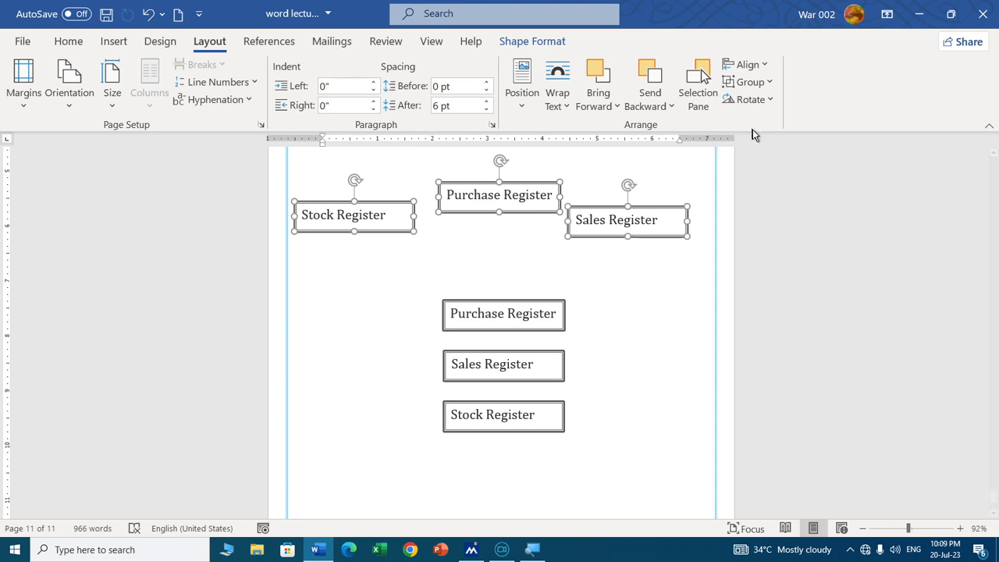
click(745, 64)
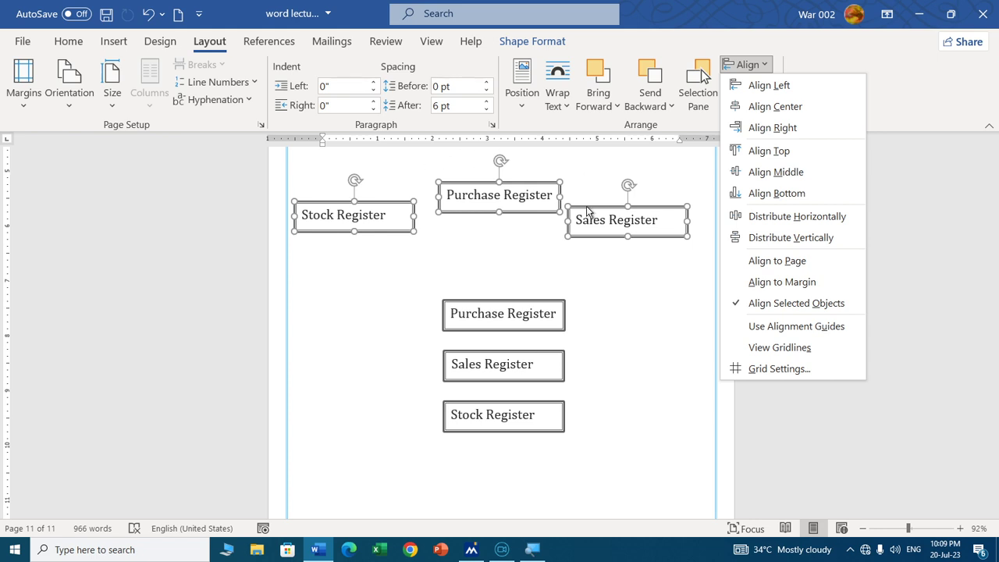
scroll(547, 312, up, 3)
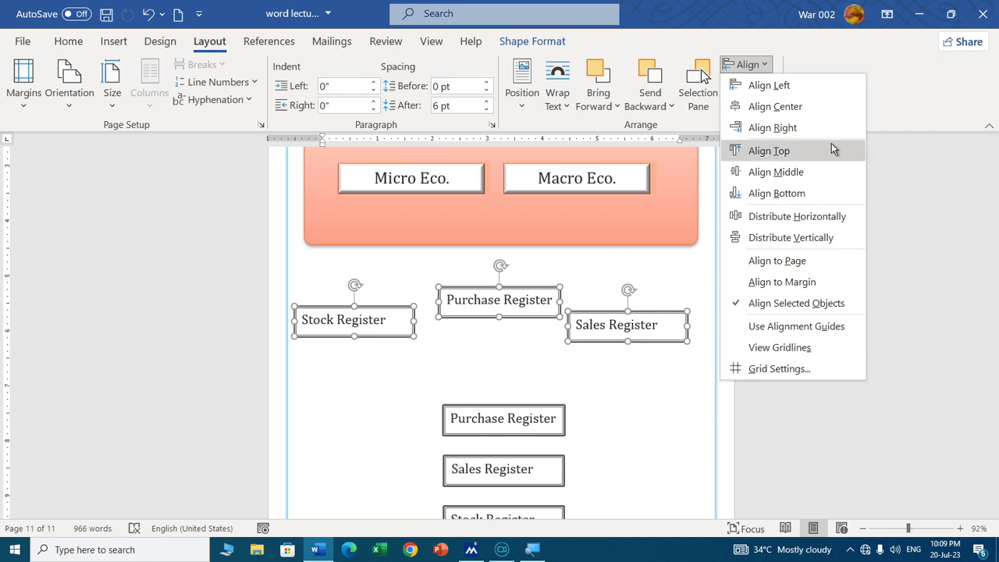
click(805, 172)
click(748, 66)
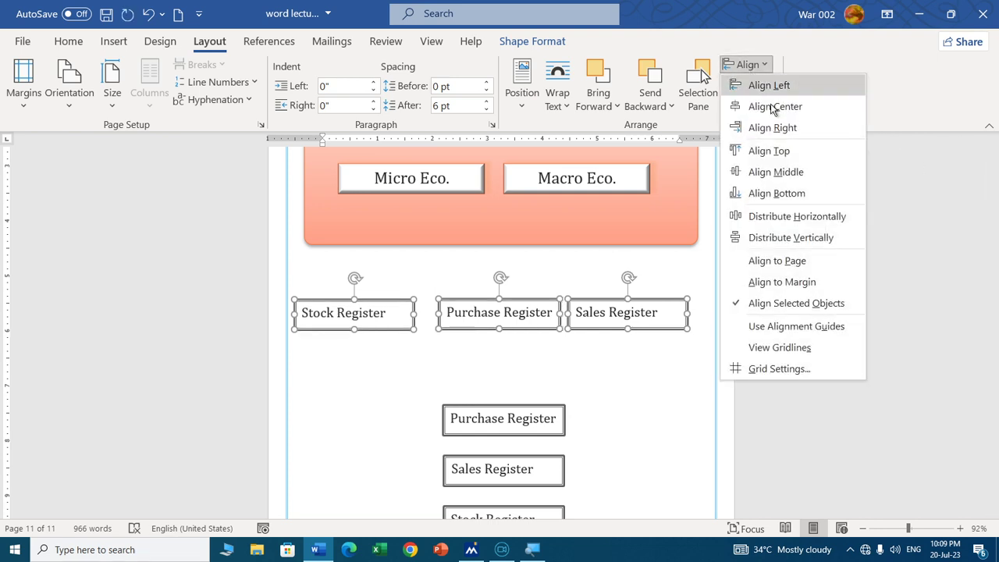
click(796, 214)
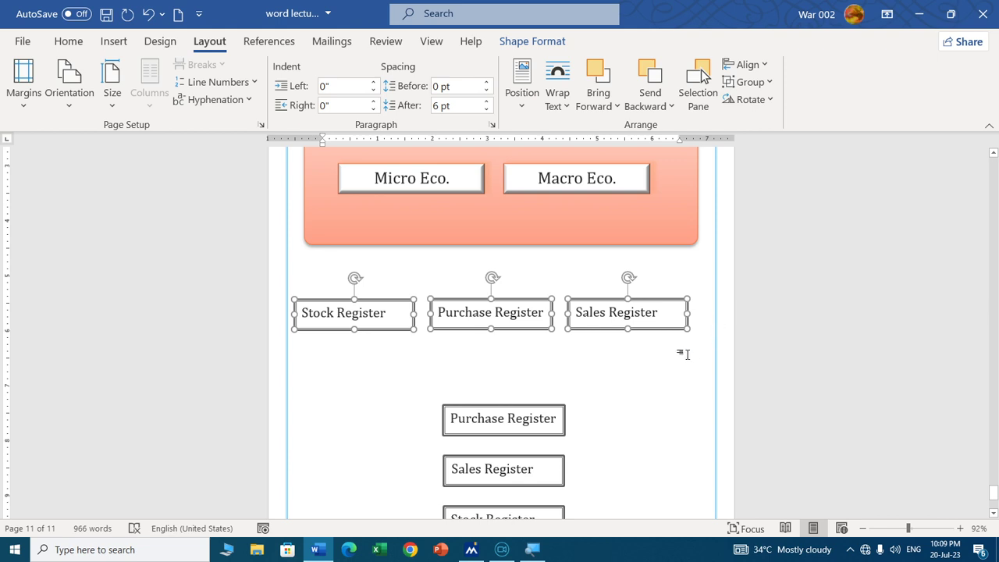
click(684, 354)
Group the three register boxes in the horizontal row with the three in the vertical stack as one object.
scroll(658, 383, up, 3)
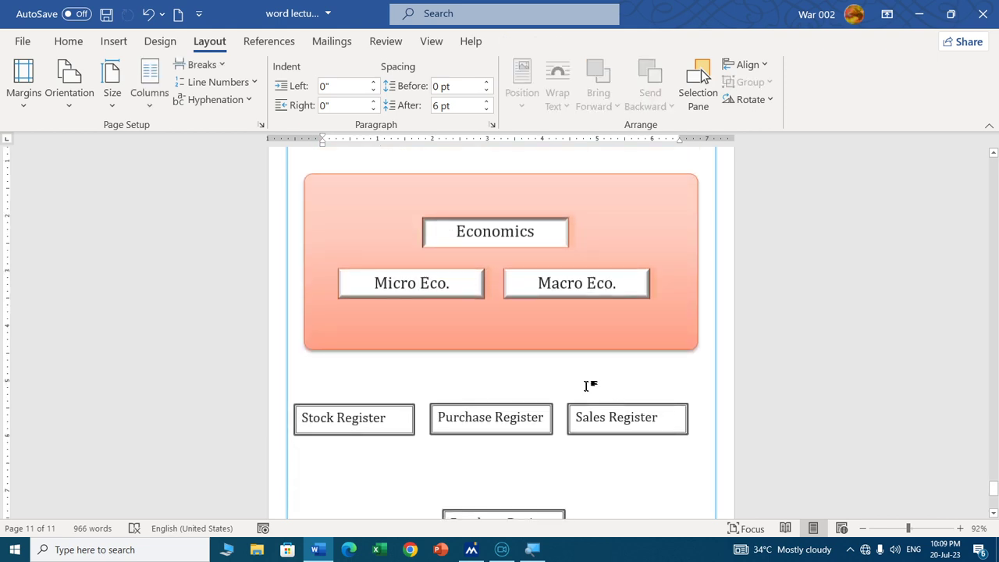
scroll(587, 385, down, 5)
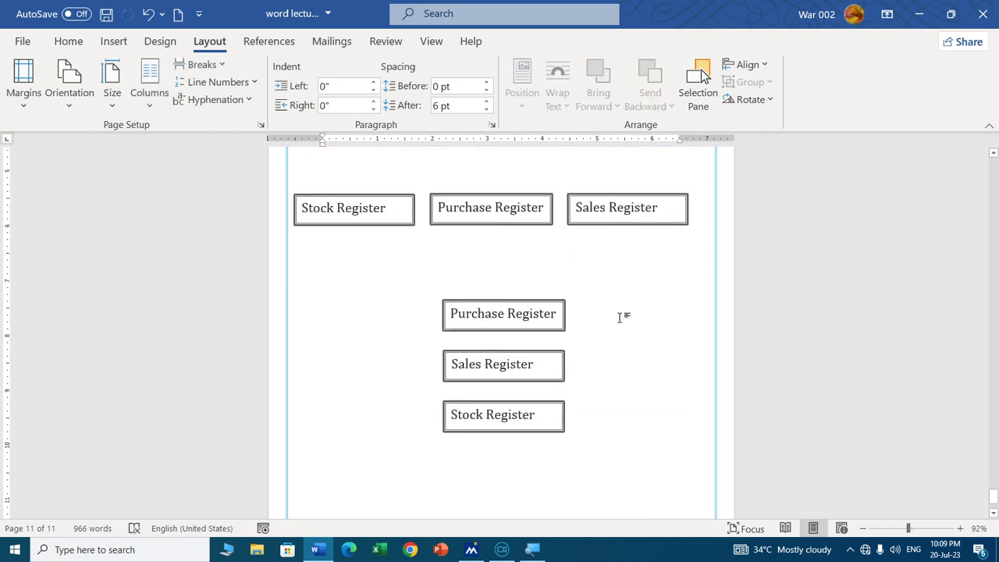
click(664, 299)
click(400, 196)
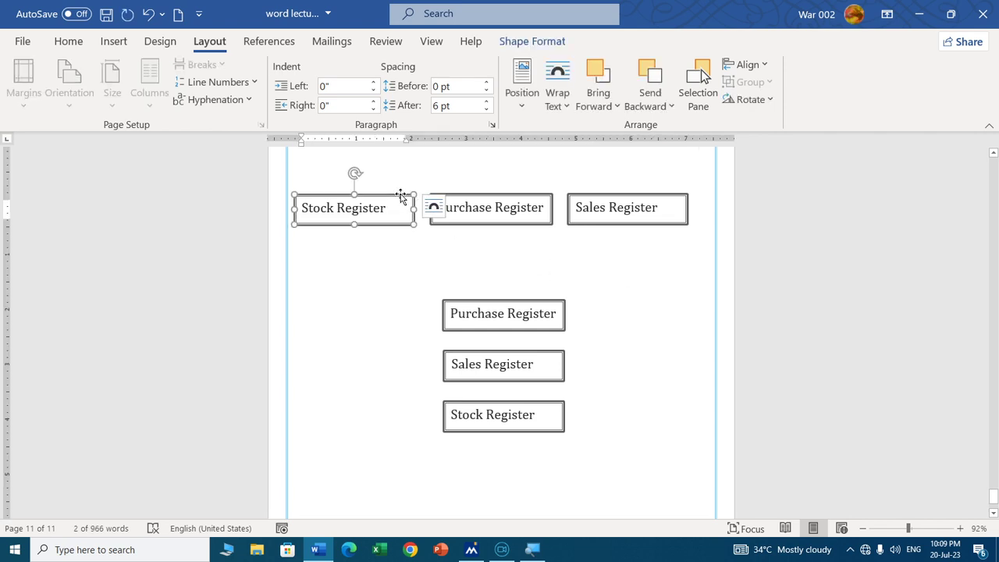
shift+click(546, 200)
shift+click(593, 203)
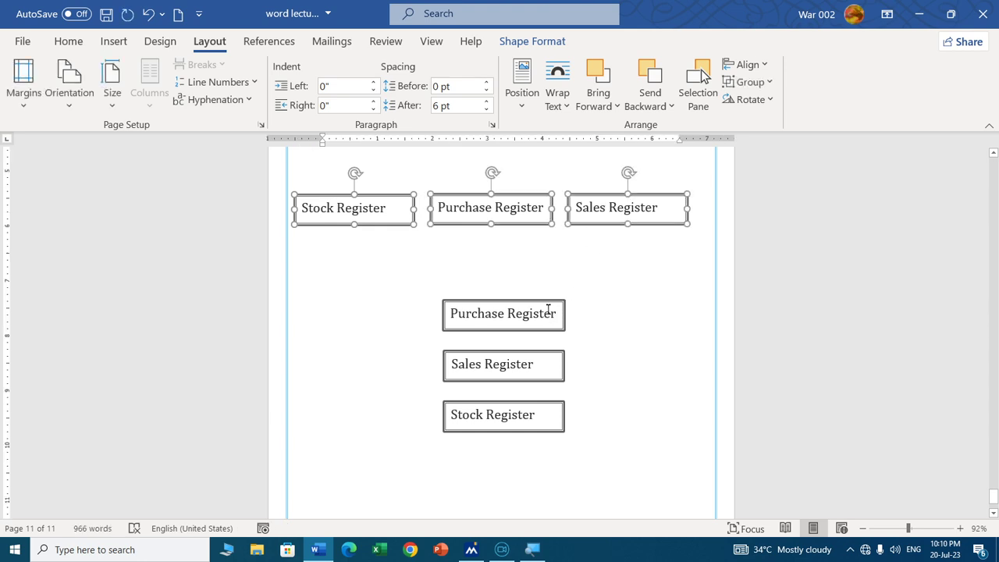
shift+click(571, 326)
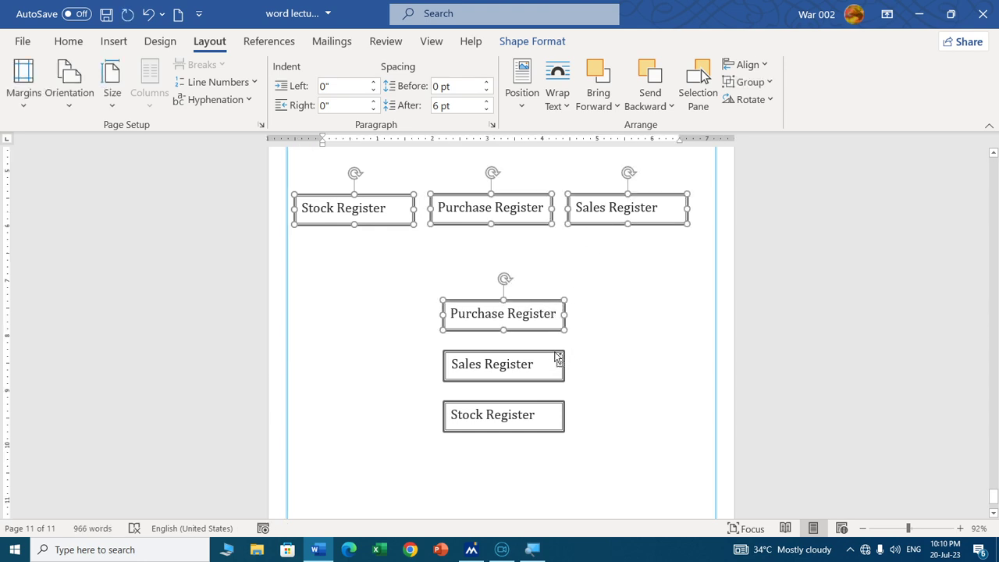
shift+click(560, 379)
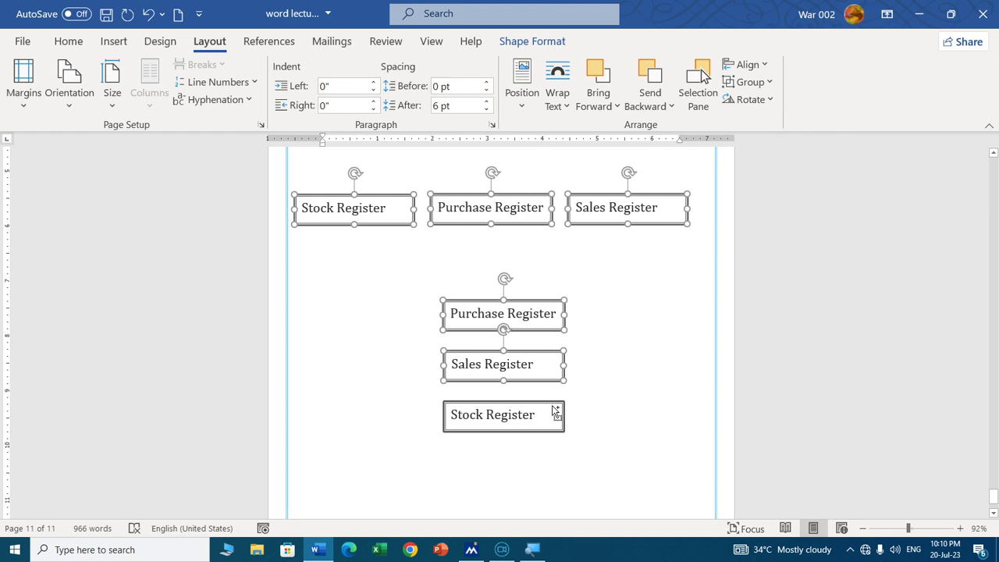
shift+click(563, 405)
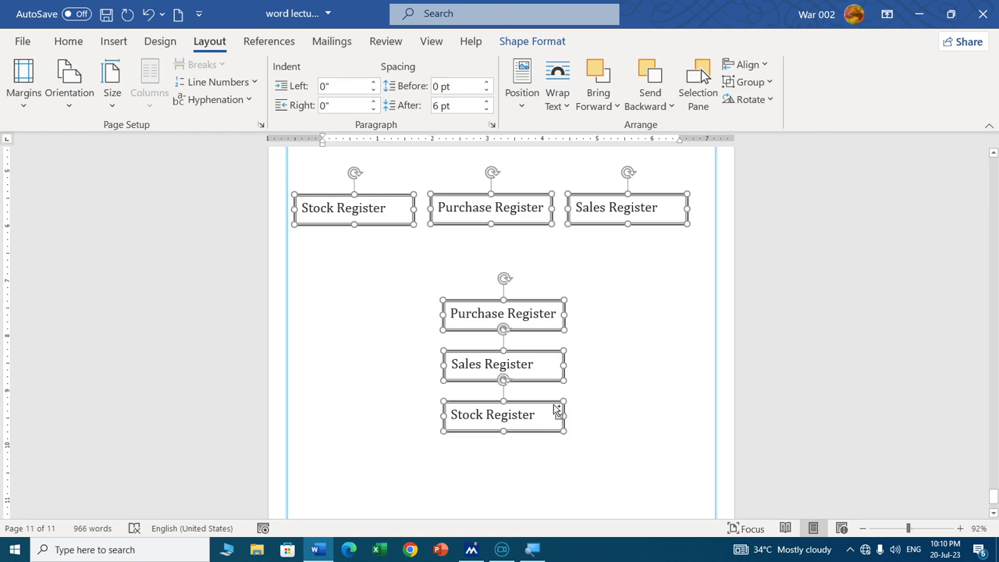
click(768, 83)
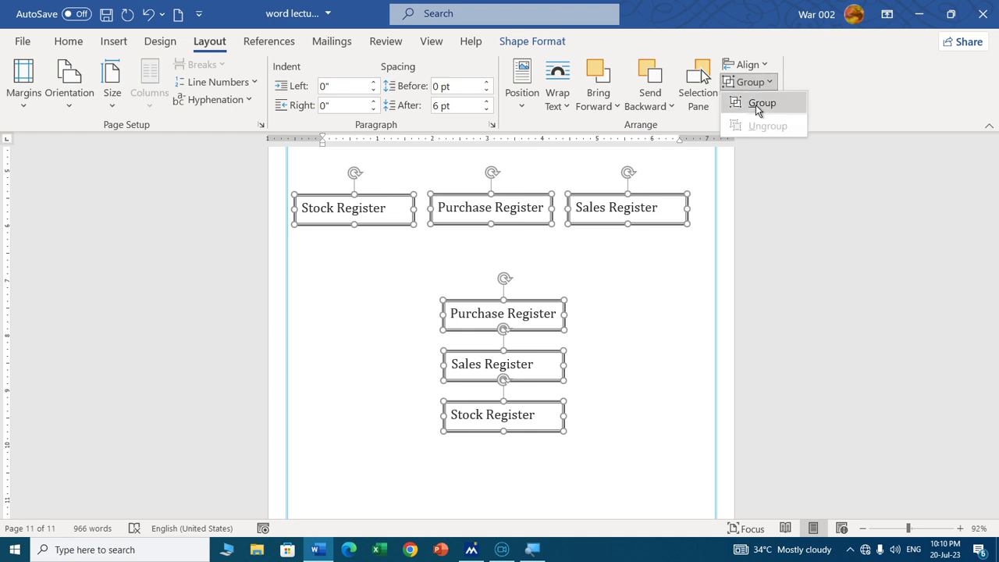
click(756, 104)
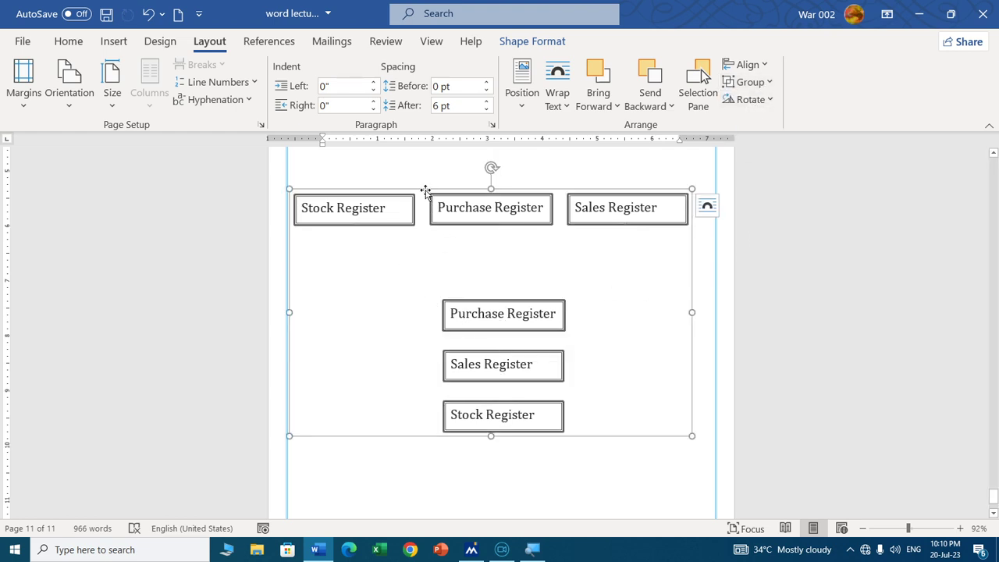
Move the grouped register boxes up and right below the Economics panel, and enlarge the group slightly at its upper-left corner and lower edge.
drag(425, 192, 440, 163)
scroll(531, 335, up, 3)
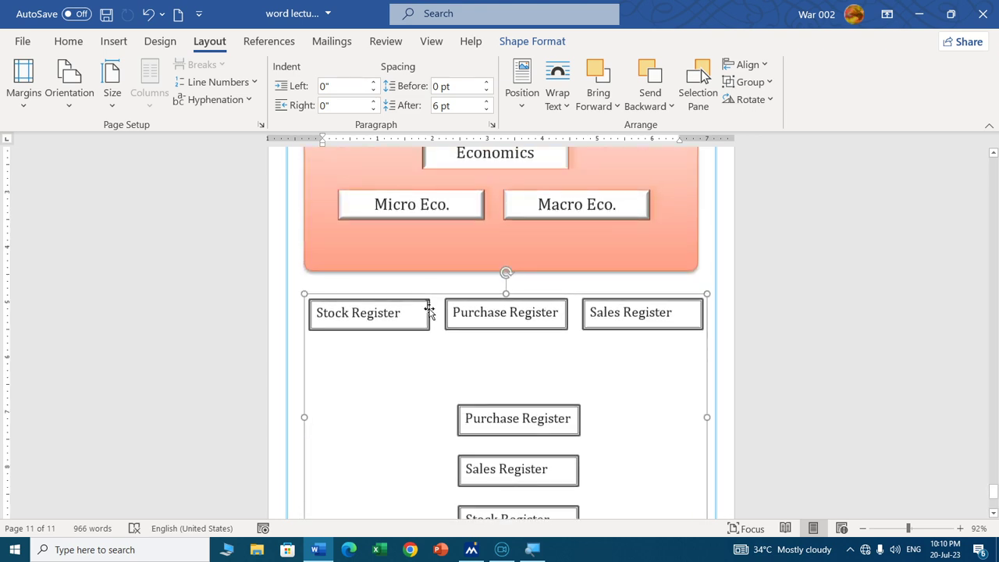
scroll(429, 304, down, 2)
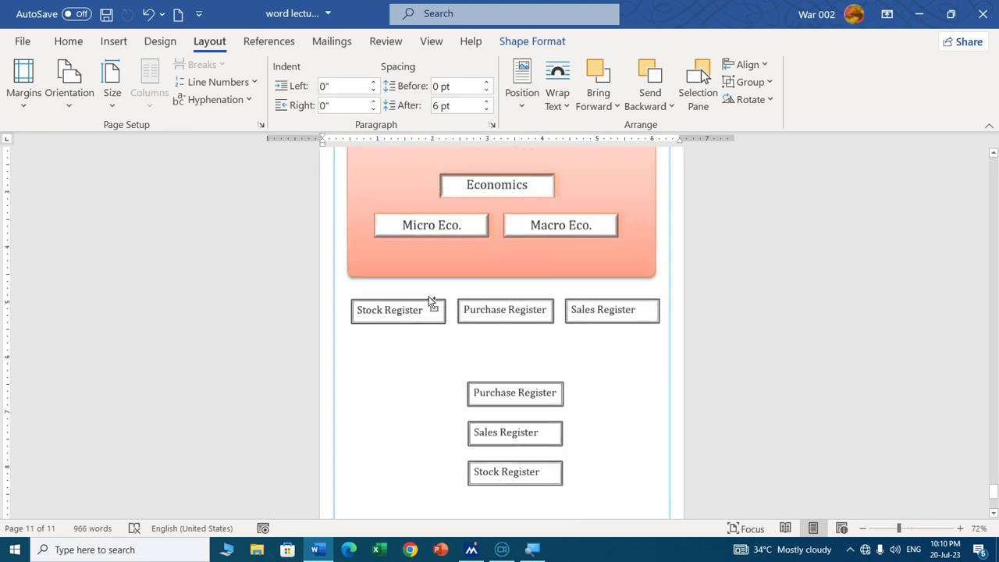
scroll(429, 296, down, 2)
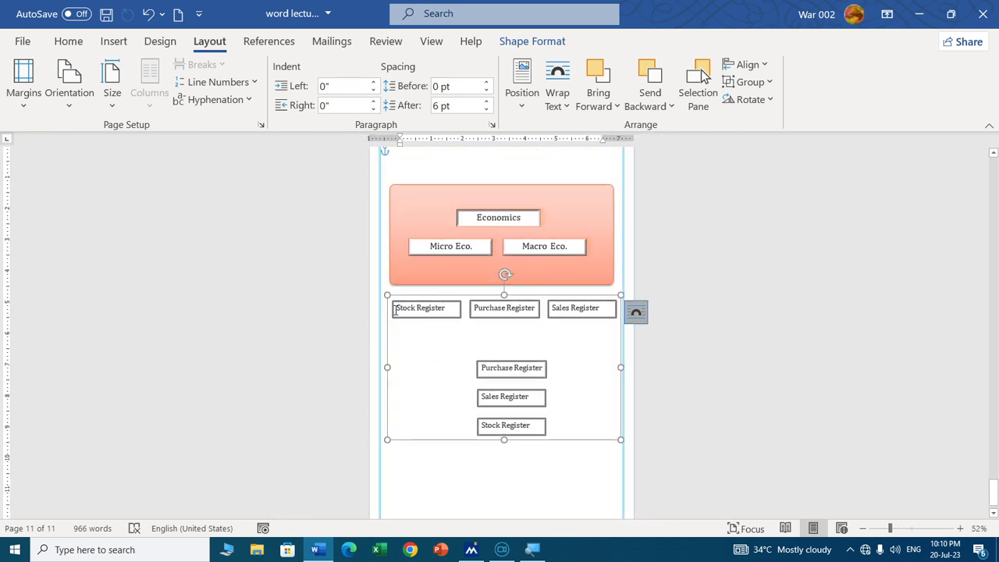
mouse_move(385, 295)
mouse_down()
mouse_move(403, 301)
mouse_move(385, 291)
mouse_up()
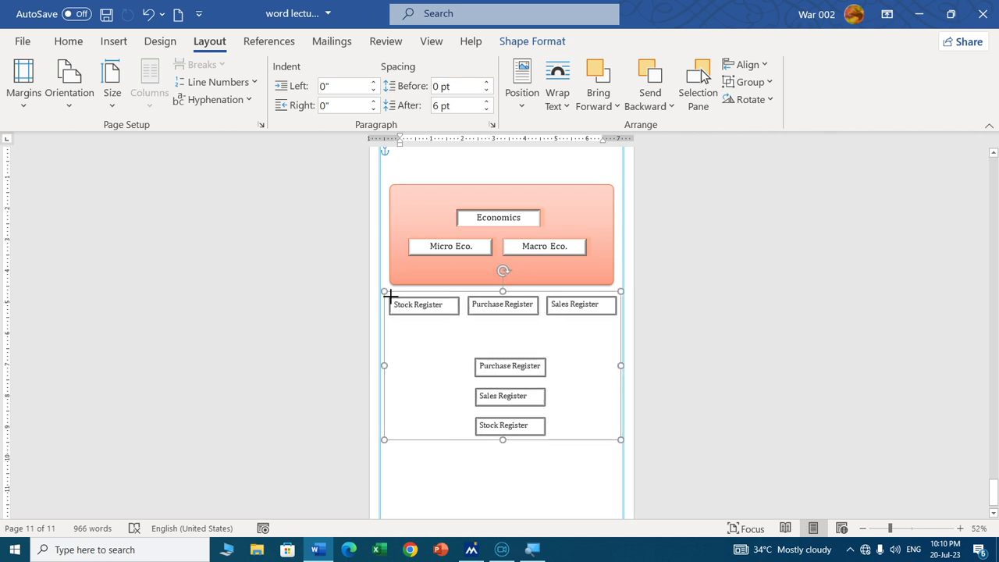
drag(503, 443, 503, 440)
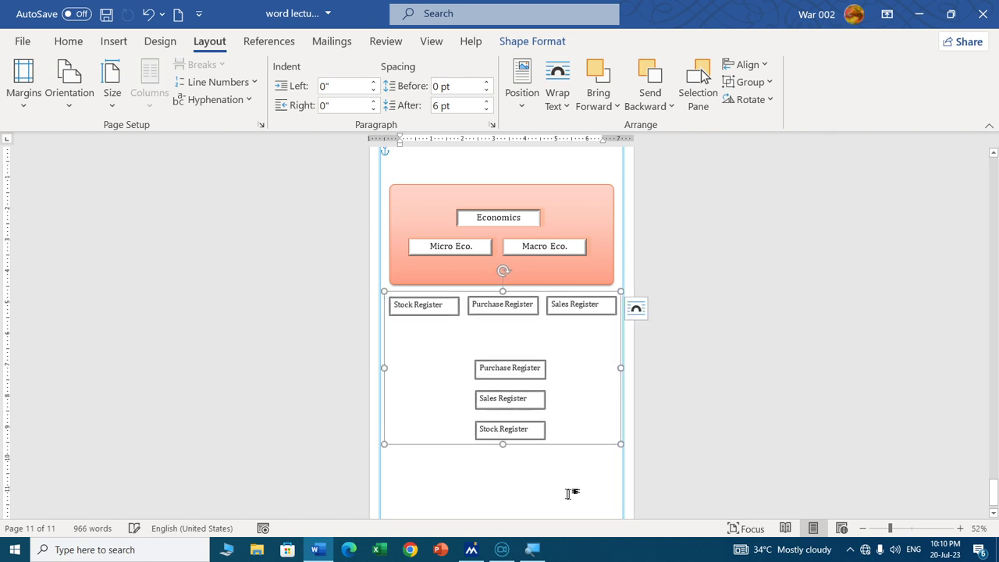
click(549, 475)
Align the grouped register boxes to the top margin of the page.
click(495, 302)
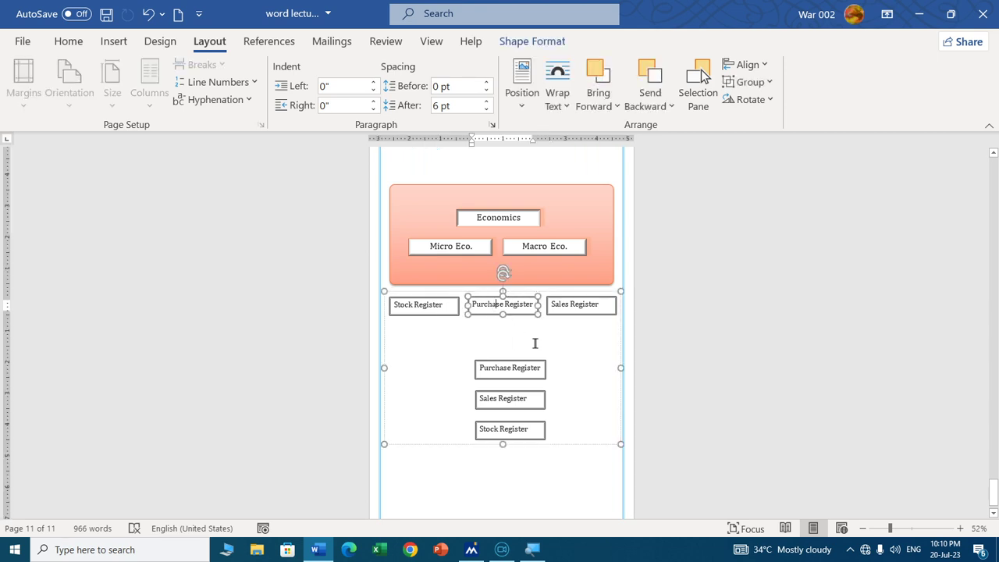
scroll(534, 341, up, 4)
scroll(469, 325, up, 5)
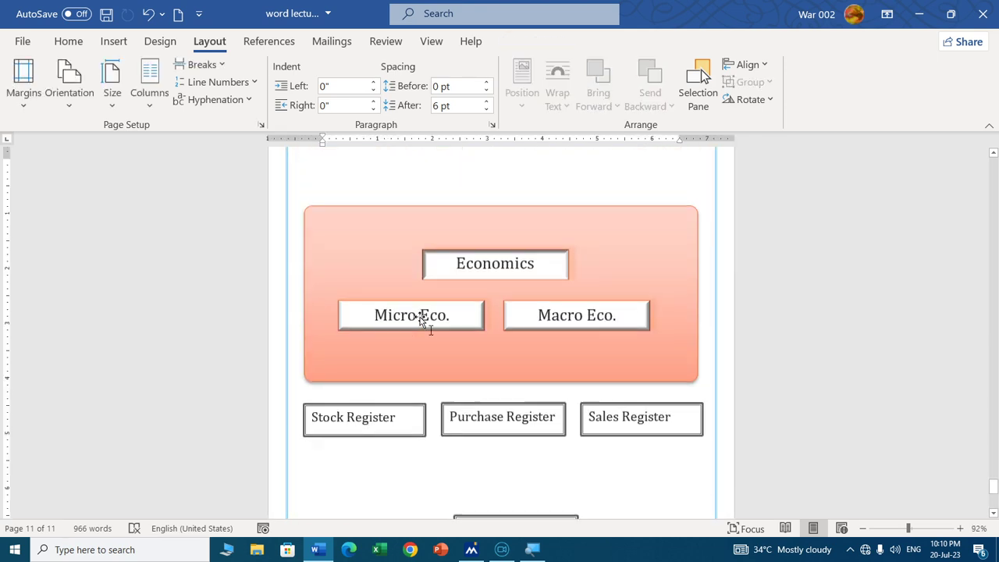
click(464, 419)
scroll(694, 201, down, 3)
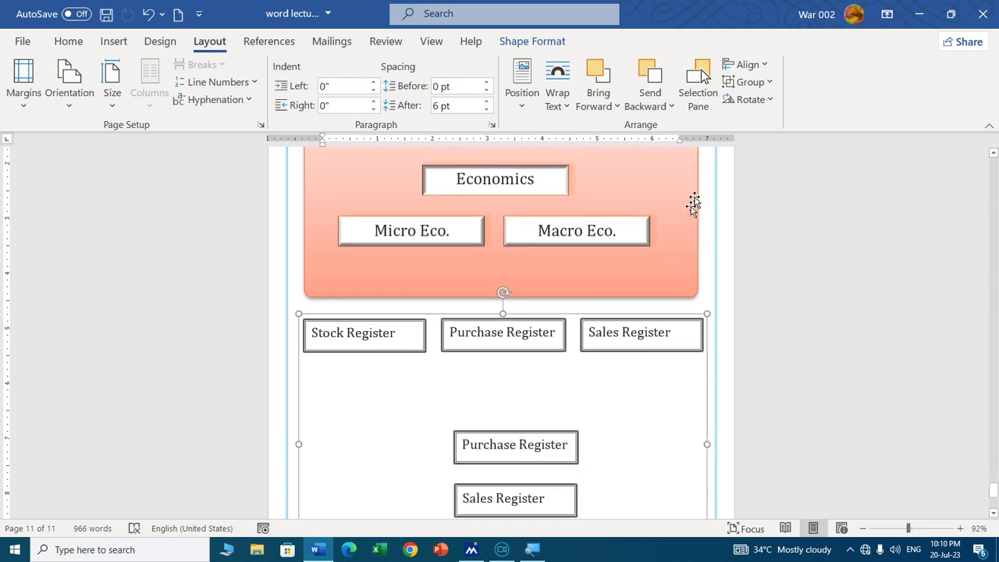
click(762, 65)
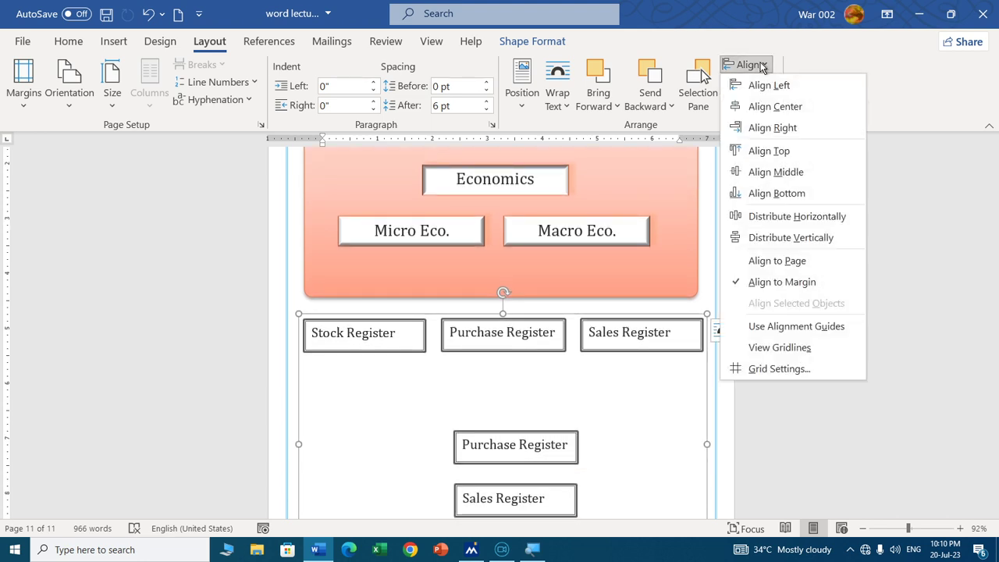
click(769, 150)
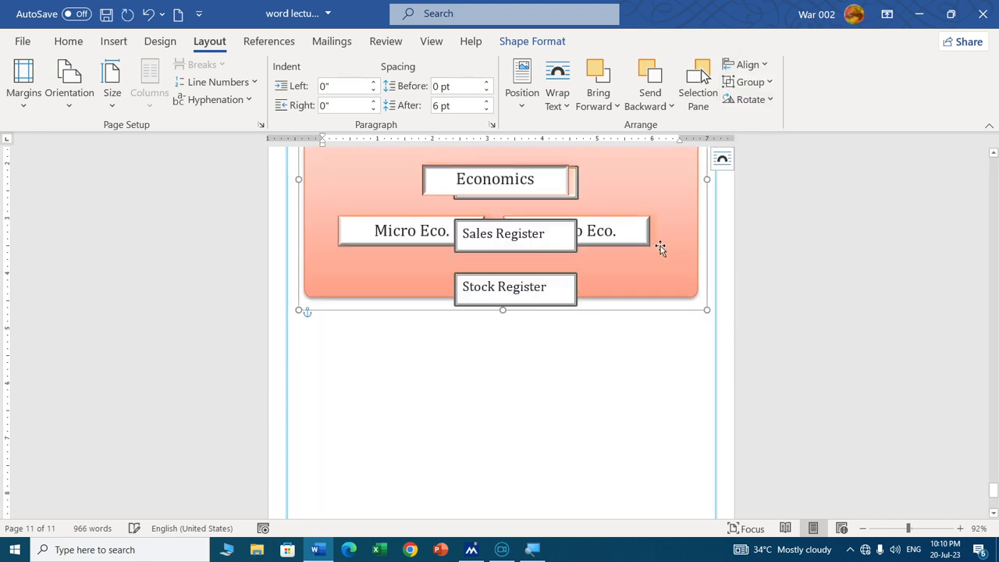
Align the grouped register boxes to the right margin and the bottom margin.
scroll(648, 258, up, 4)
click(747, 65)
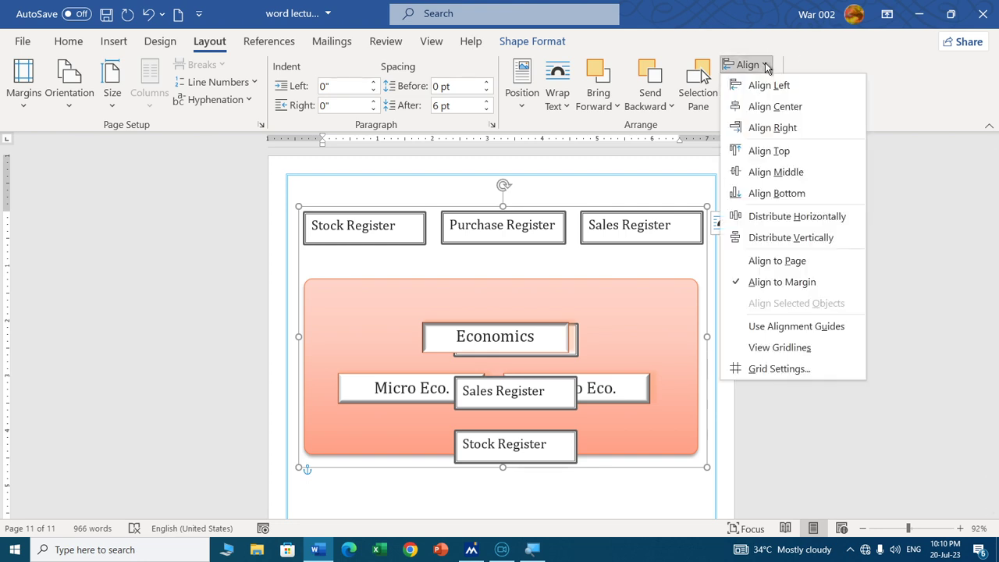
click(777, 128)
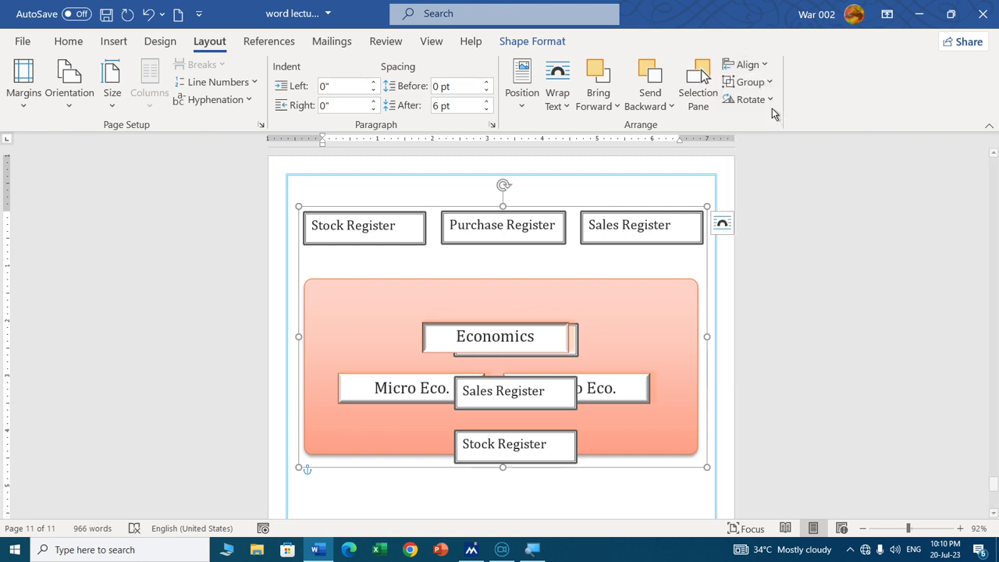
click(747, 64)
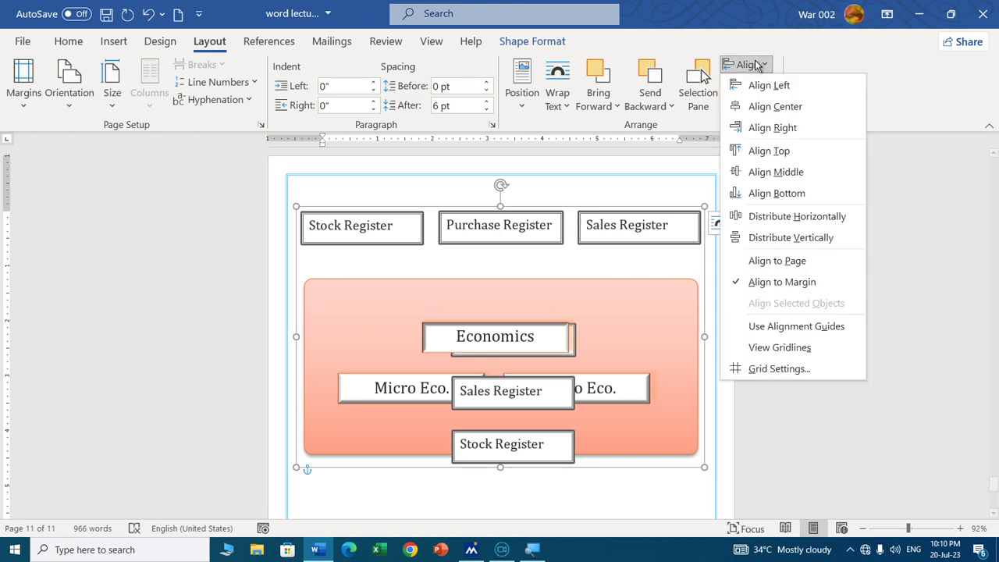
click(776, 192)
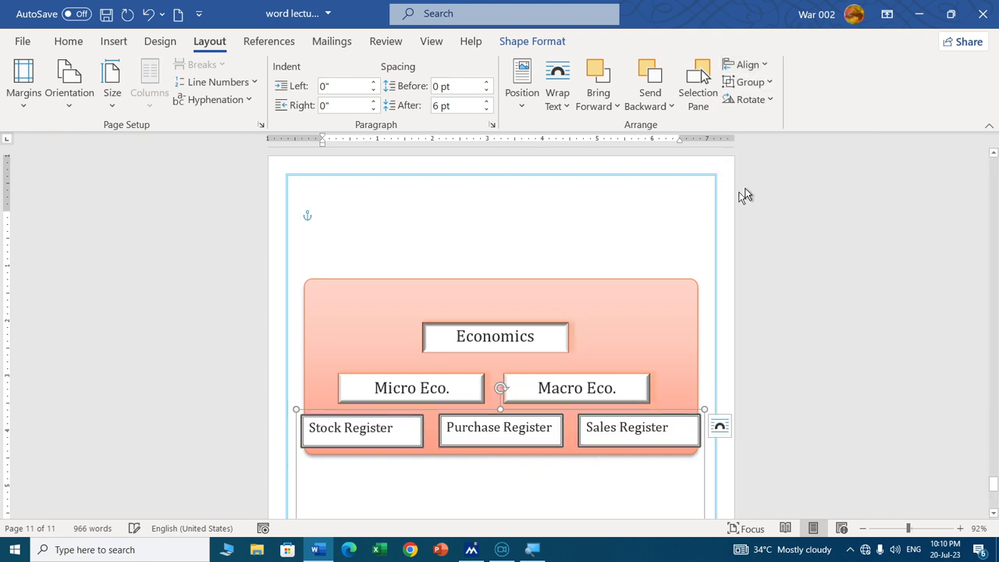
scroll(590, 230, down, 3)
scroll(595, 273, up, 3)
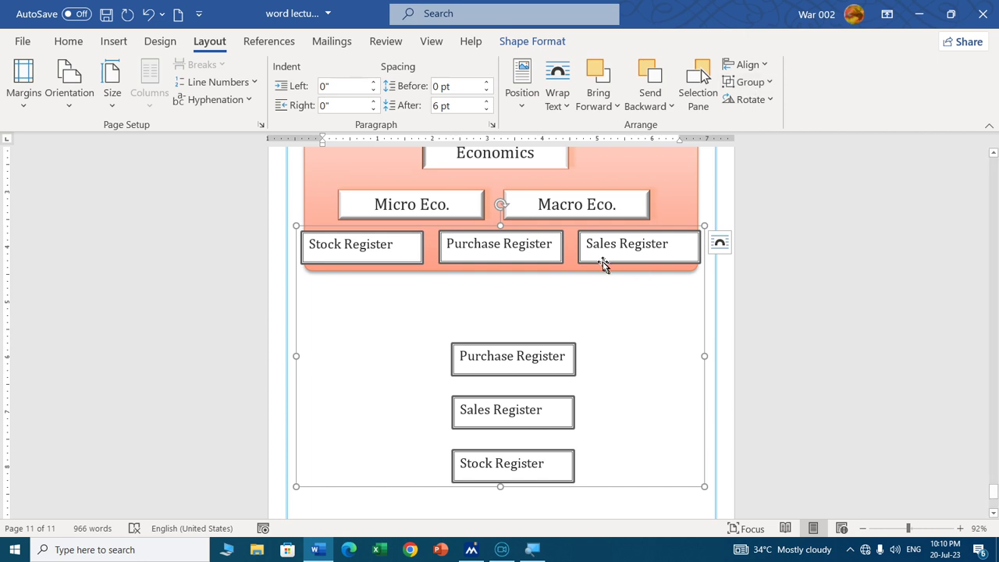
Move the grouped register boxes clear below the Economics panel, nudging the Macro Eco. box and the panel background slightly right and up.
drag(578, 226, 599, 219)
click(513, 345)
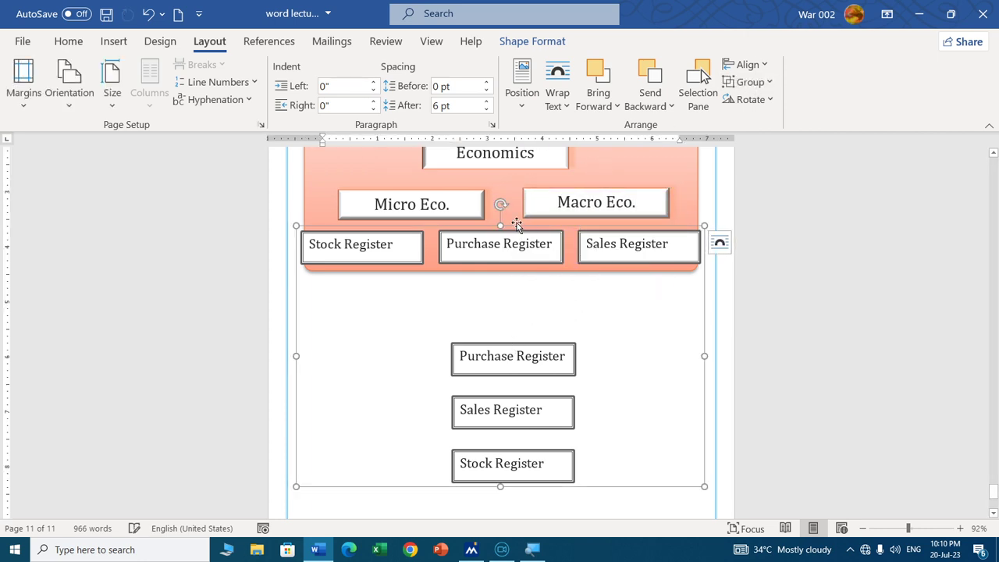
click(515, 327)
scroll(539, 383, down, 3)
click(528, 295)
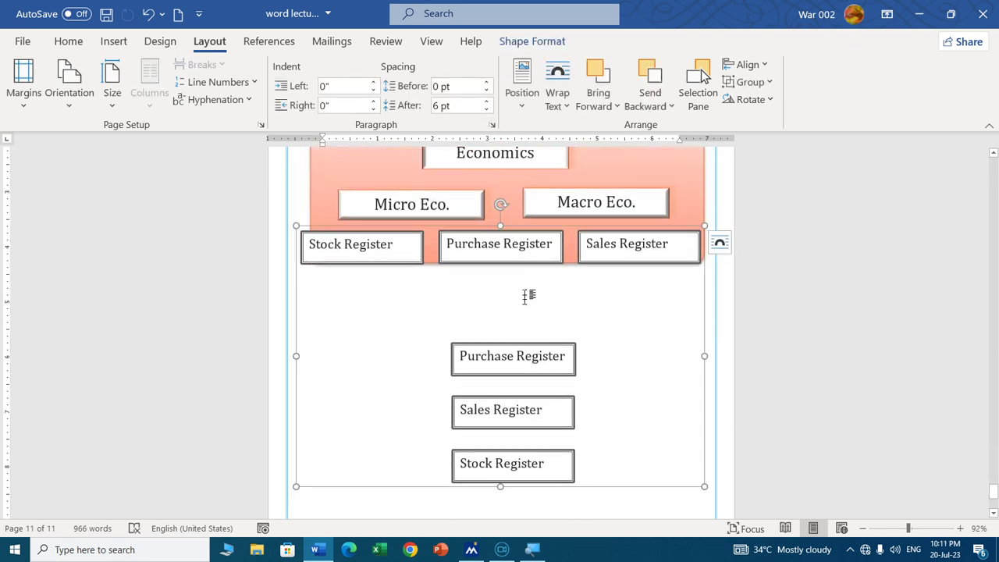
drag(509, 228, 518, 307)
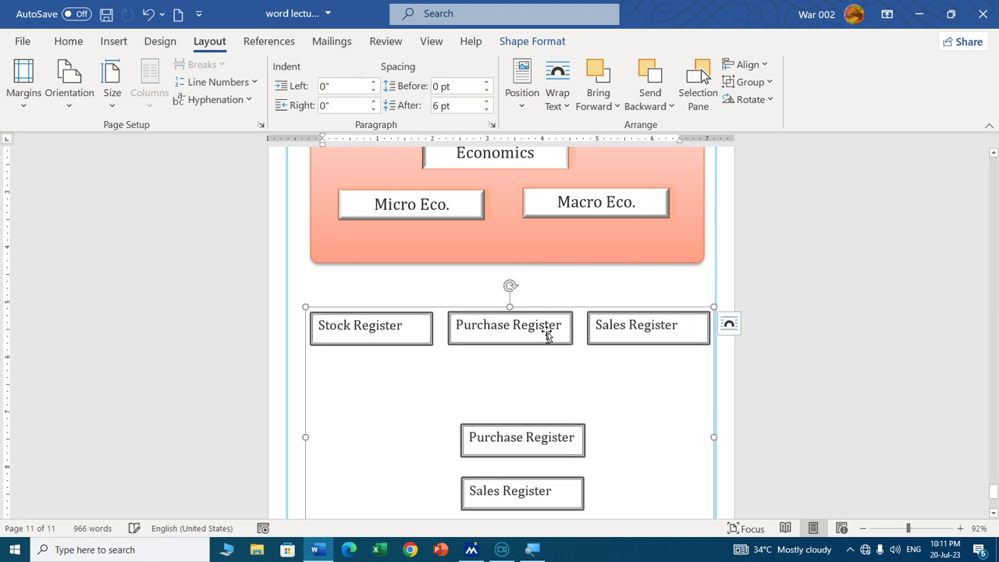
Rotate the Economics box 90° to the right, followed by a 90° rotation to the left.
click(560, 393)
scroll(686, 336, up, 3)
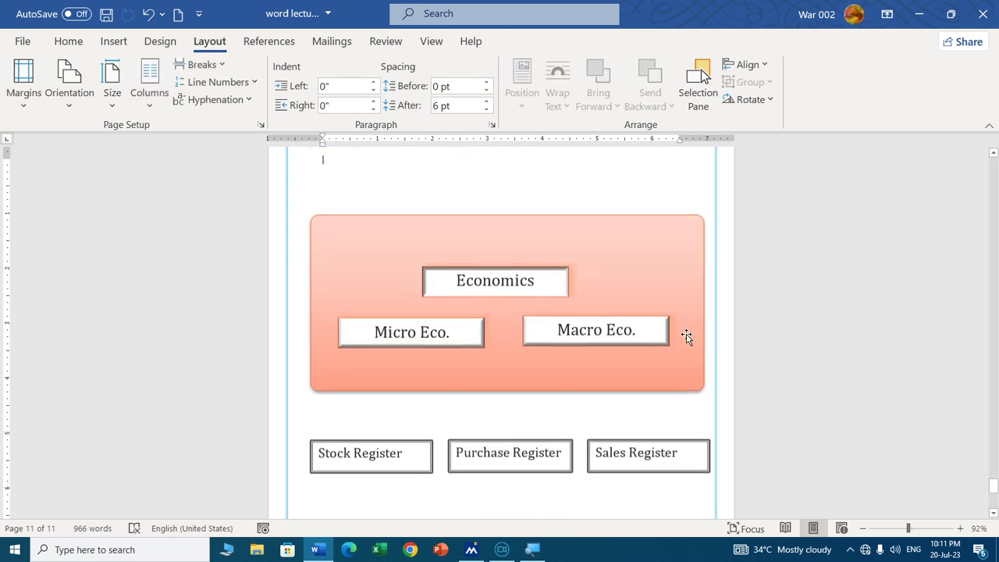
click(538, 271)
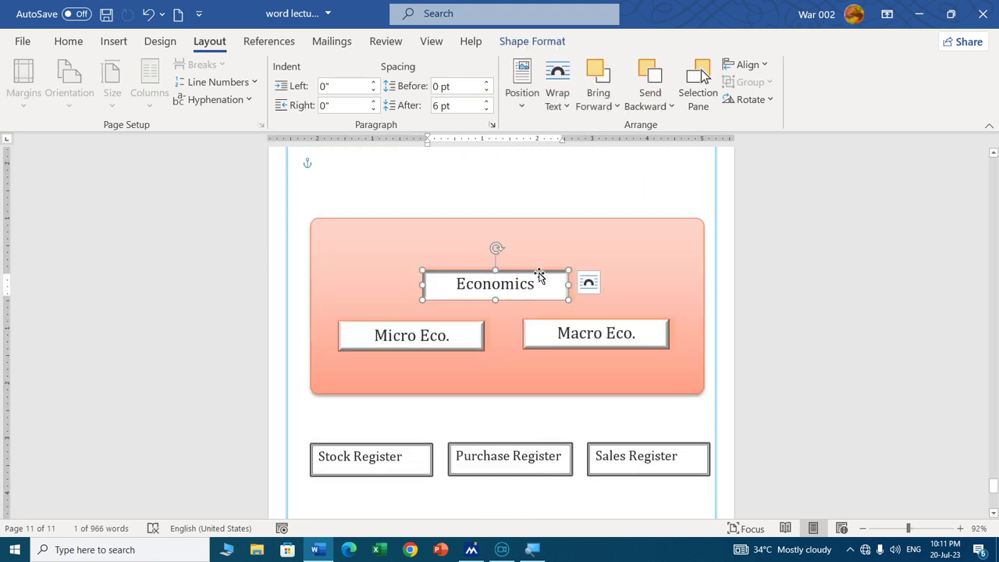
click(751, 99)
click(773, 123)
click(750, 99)
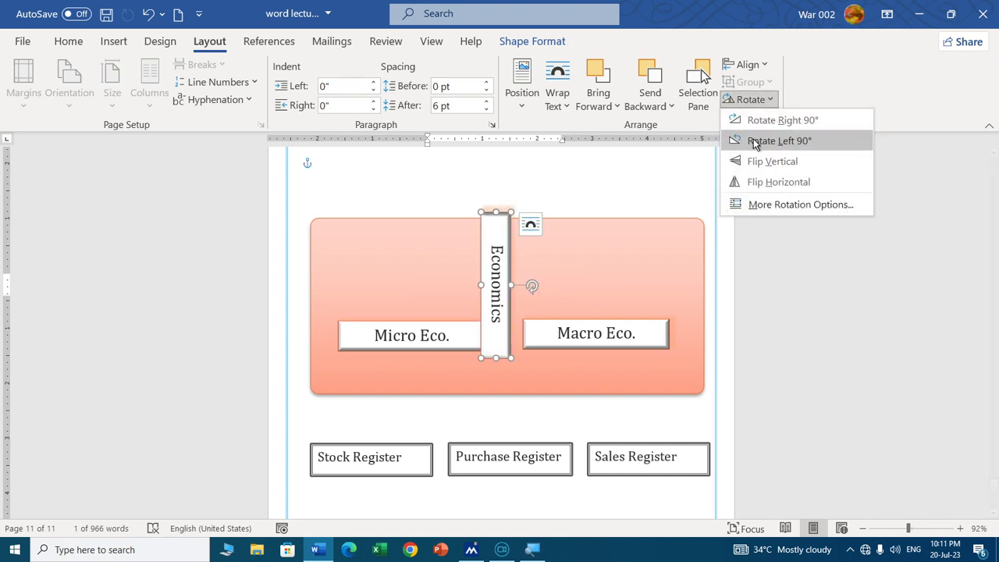
click(773, 139)
Flip the Economics box vertically and rotate it 90° to the left.
click(751, 100)
click(773, 160)
click(737, 102)
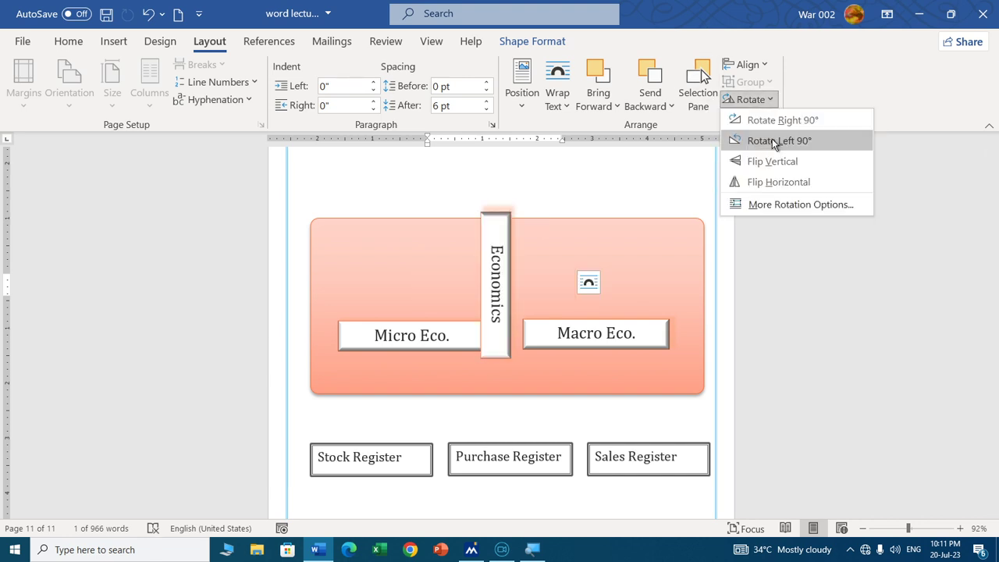
click(772, 138)
Flip the upright Economics box vertically once and horizontally twice.
click(751, 99)
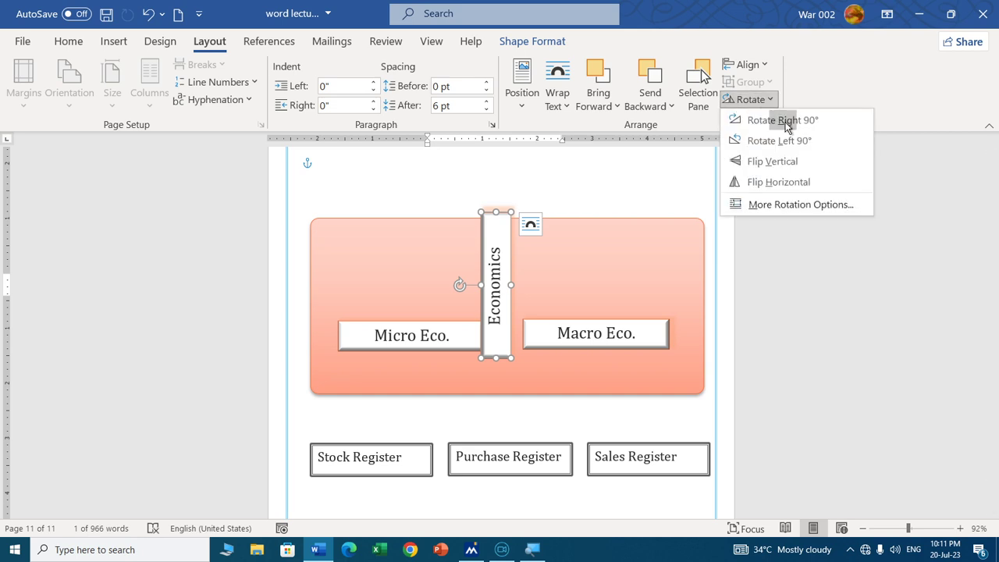
click(769, 164)
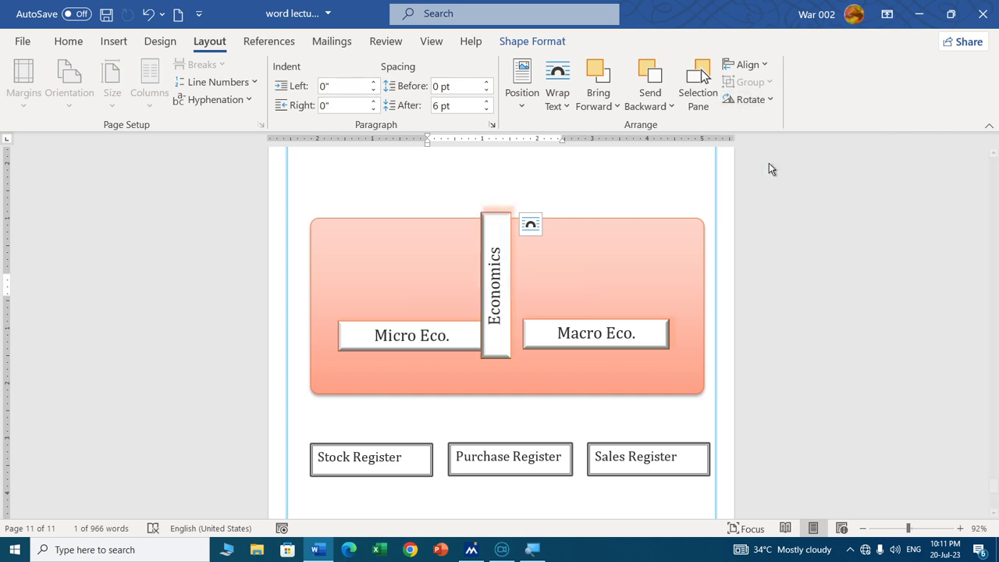
click(754, 101)
click(762, 173)
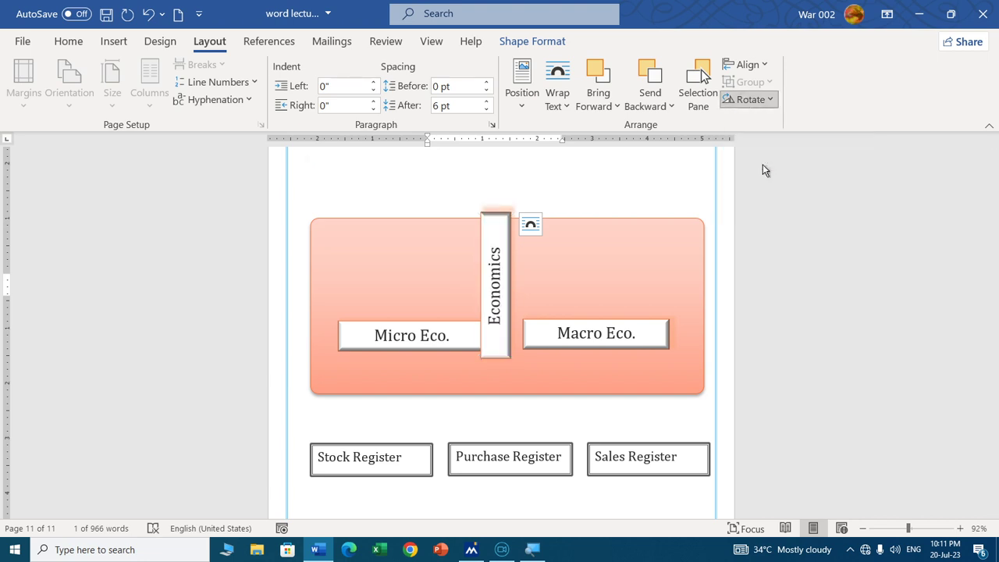
click(746, 102)
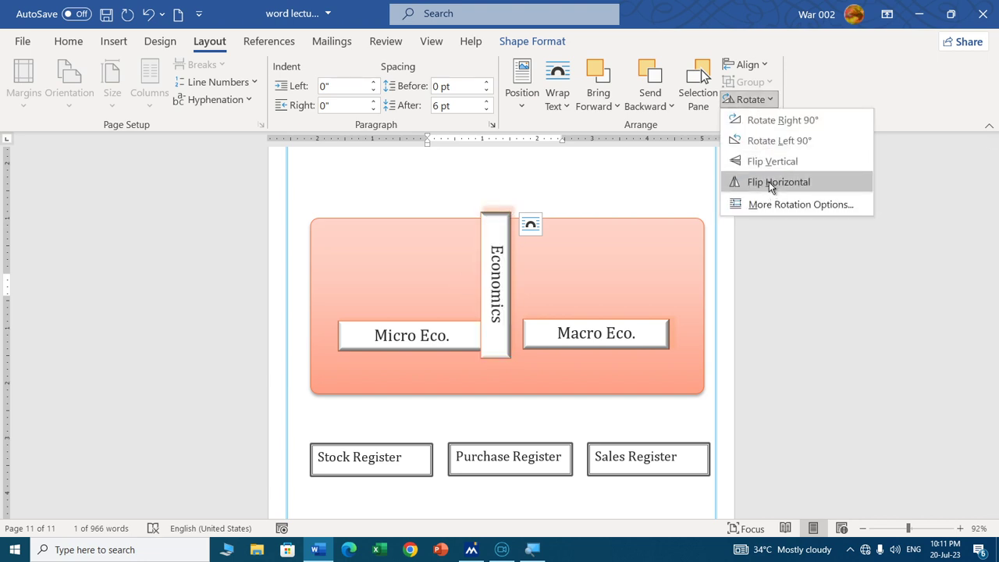
click(769, 182)
Try another vertical flip on the Economics box and undo it.
click(751, 99)
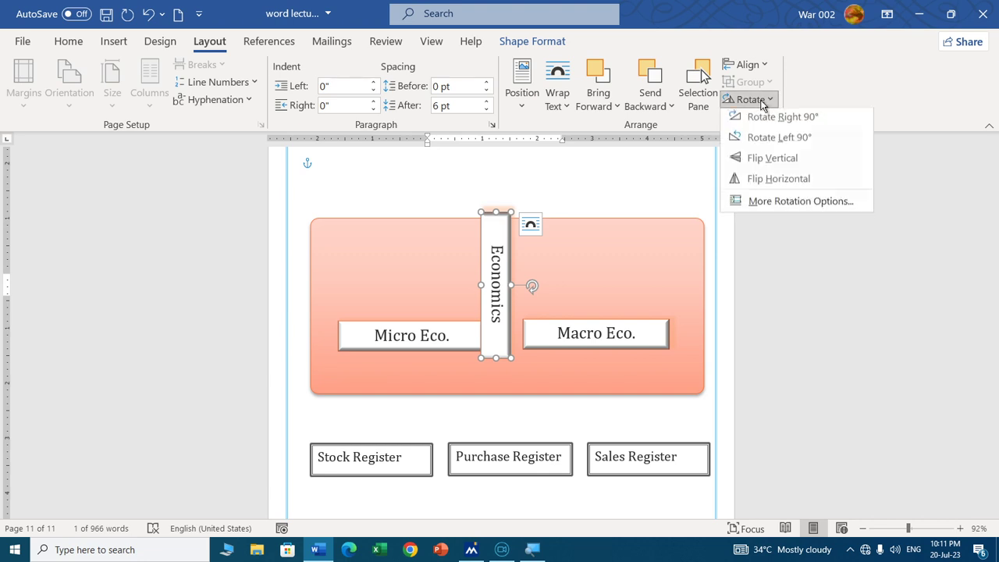
click(781, 161)
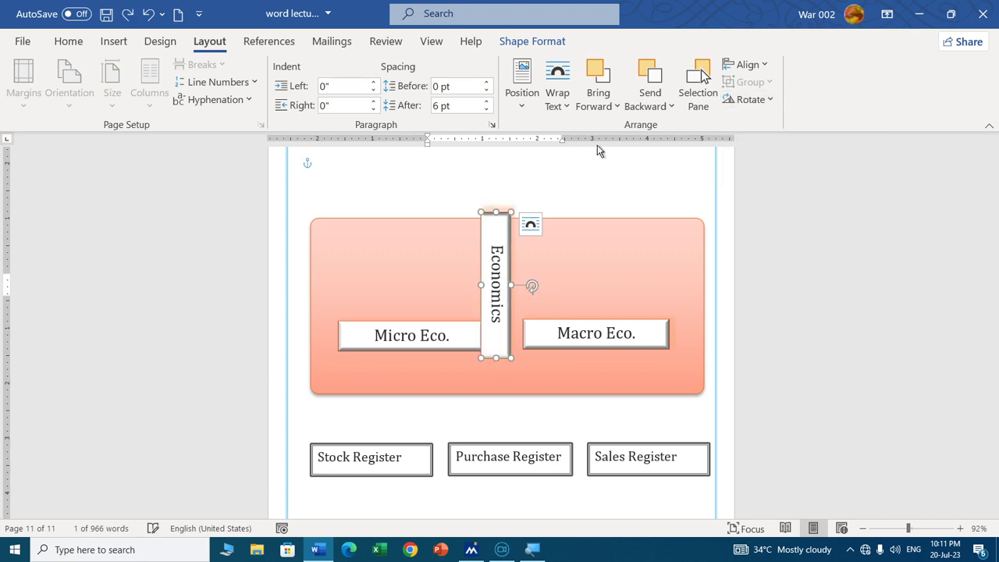
key(ctrl+z)
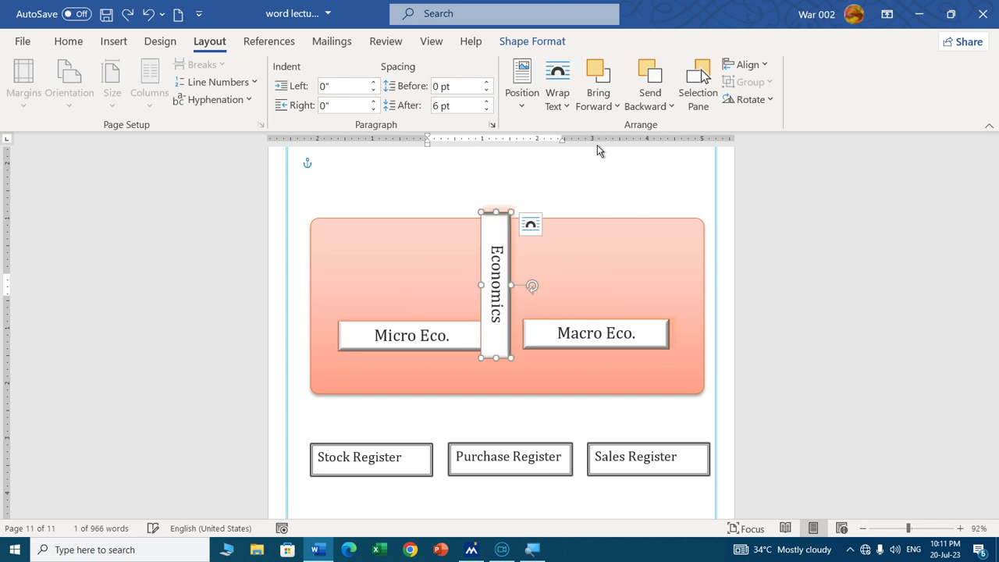